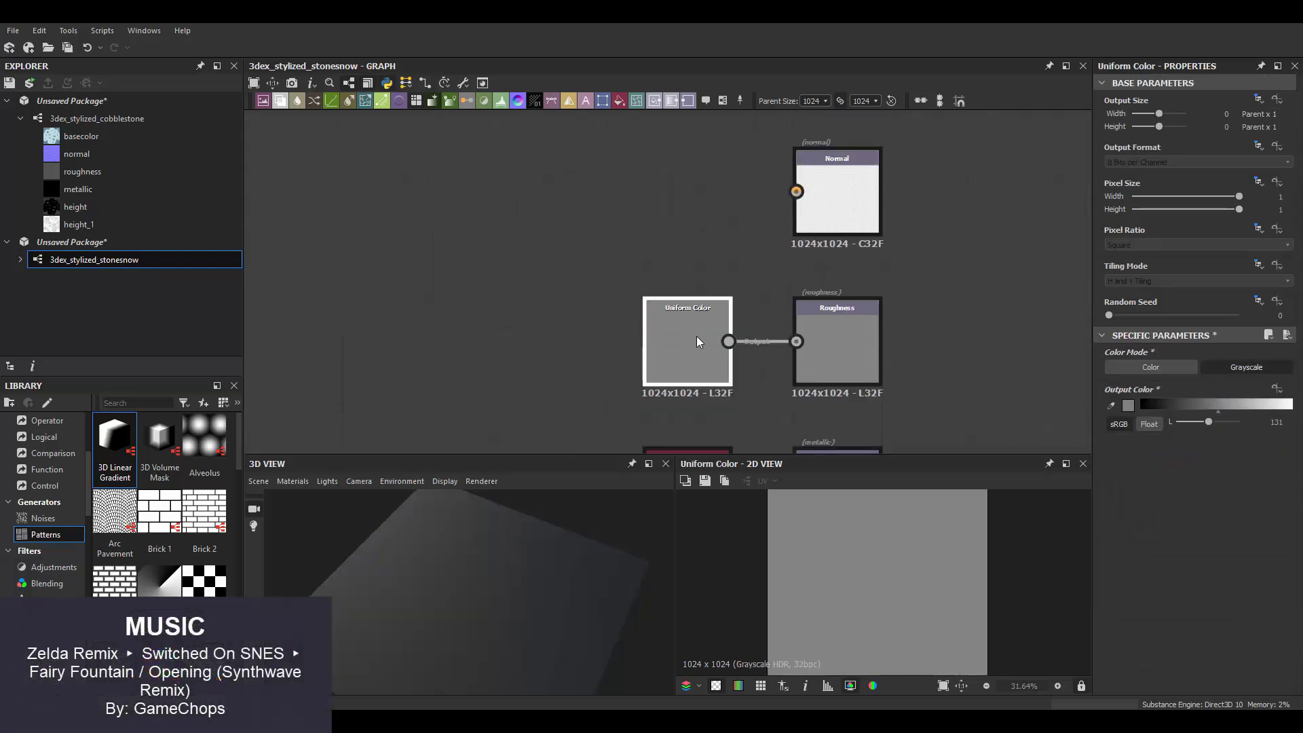
# Add a Normal node to the normal output, then select the height_1 output
pyautogui.press('Return')
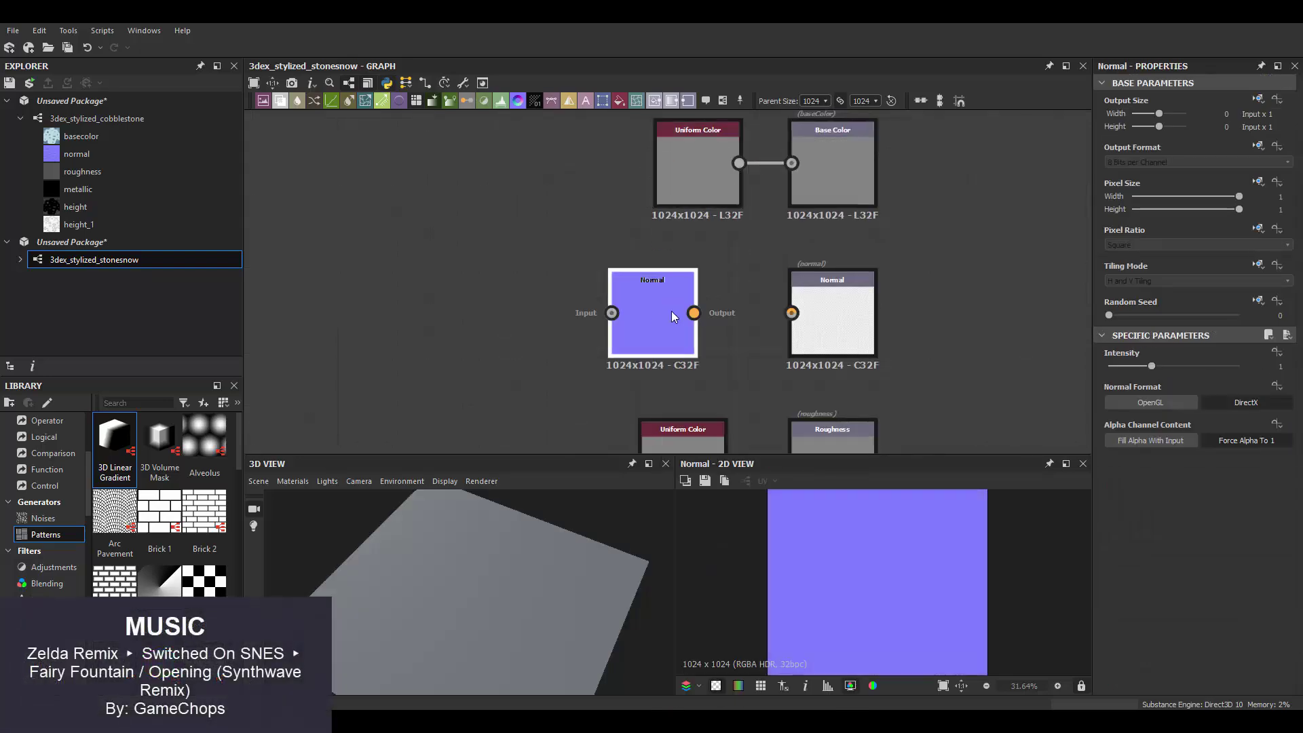
pyautogui.scroll(-3, 527, 329)
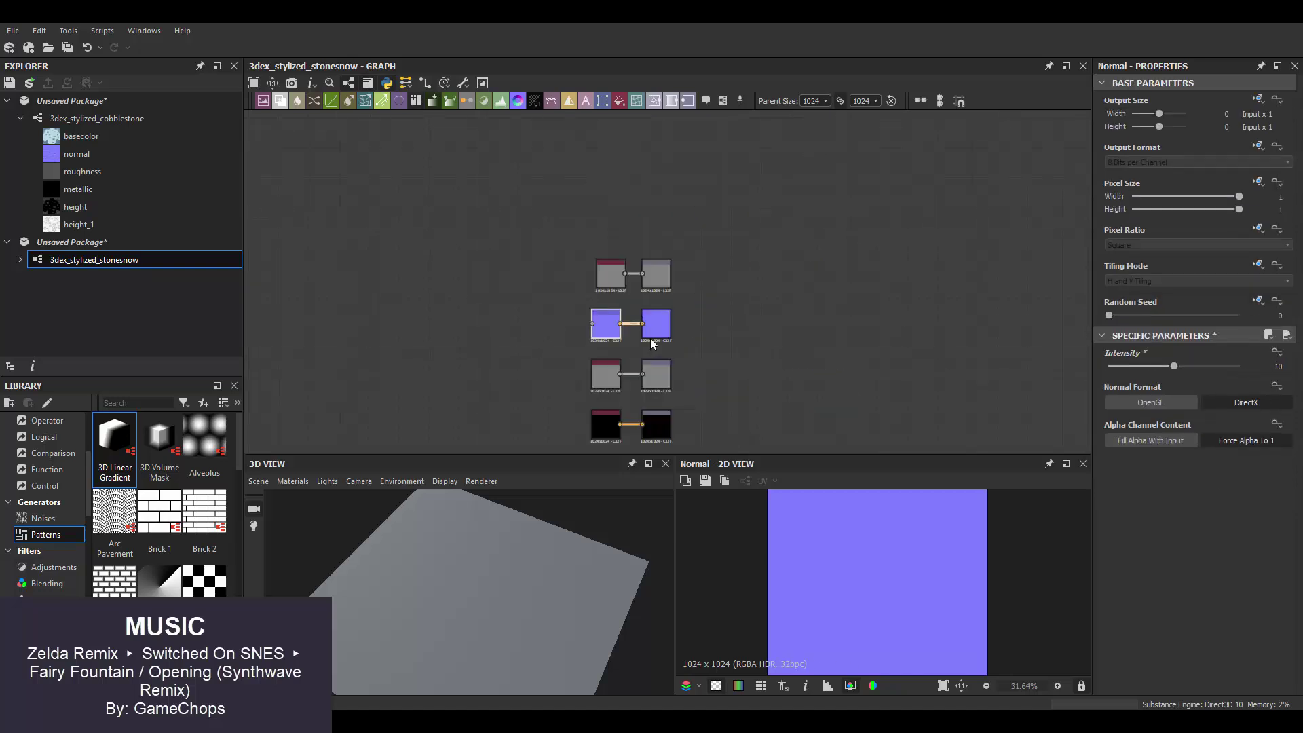
pyautogui.click(761, 347)
pyautogui.click(749, 407)
pyautogui.scroll(4, 749, 407)
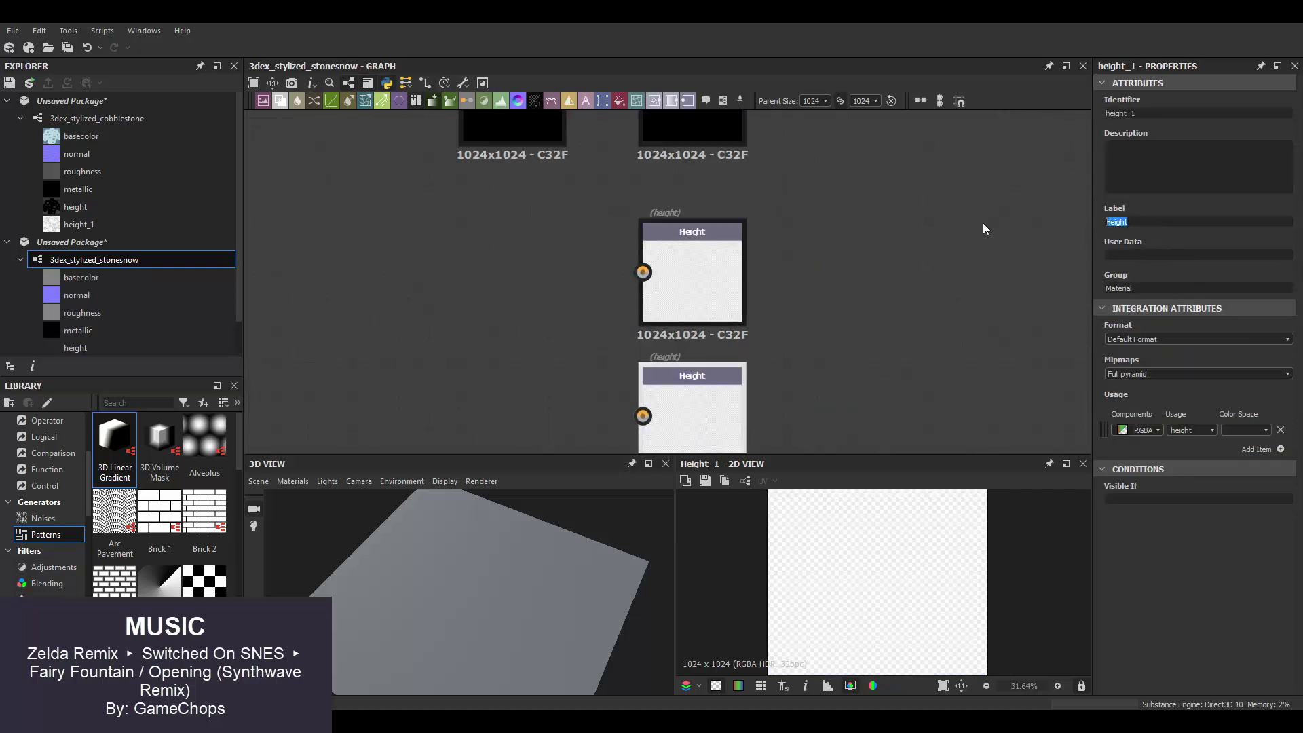
# Relabel the height_1 output as AO with ambientOcclusion usage
pyautogui.write('AO')
pyautogui.click(1191, 430)
pyautogui.click(1198, 486)
pyautogui.scroll(-3, 730, 269)
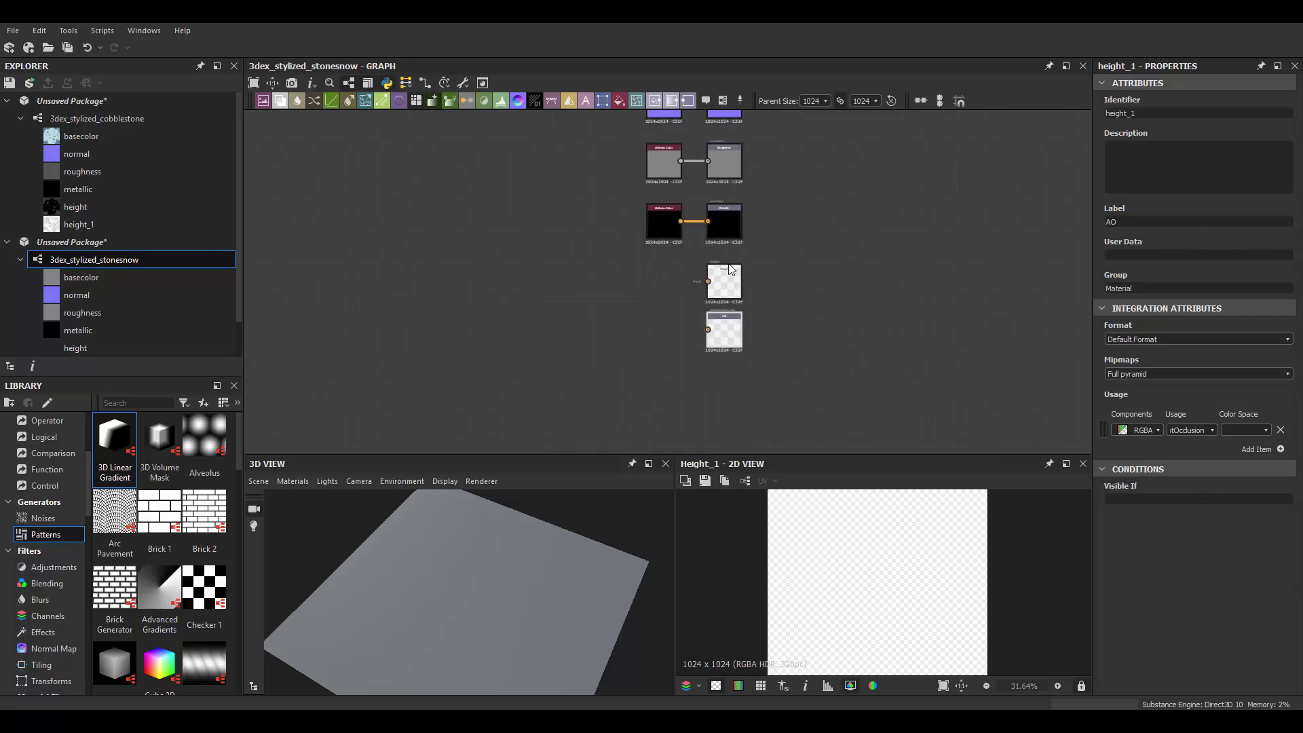
pyautogui.scroll(2, 712, 292)
# Add an HBAO ambient occlusion node to the graph
pyautogui.press('space')
pyautogui.write('hbao')
pyautogui.press('Return')
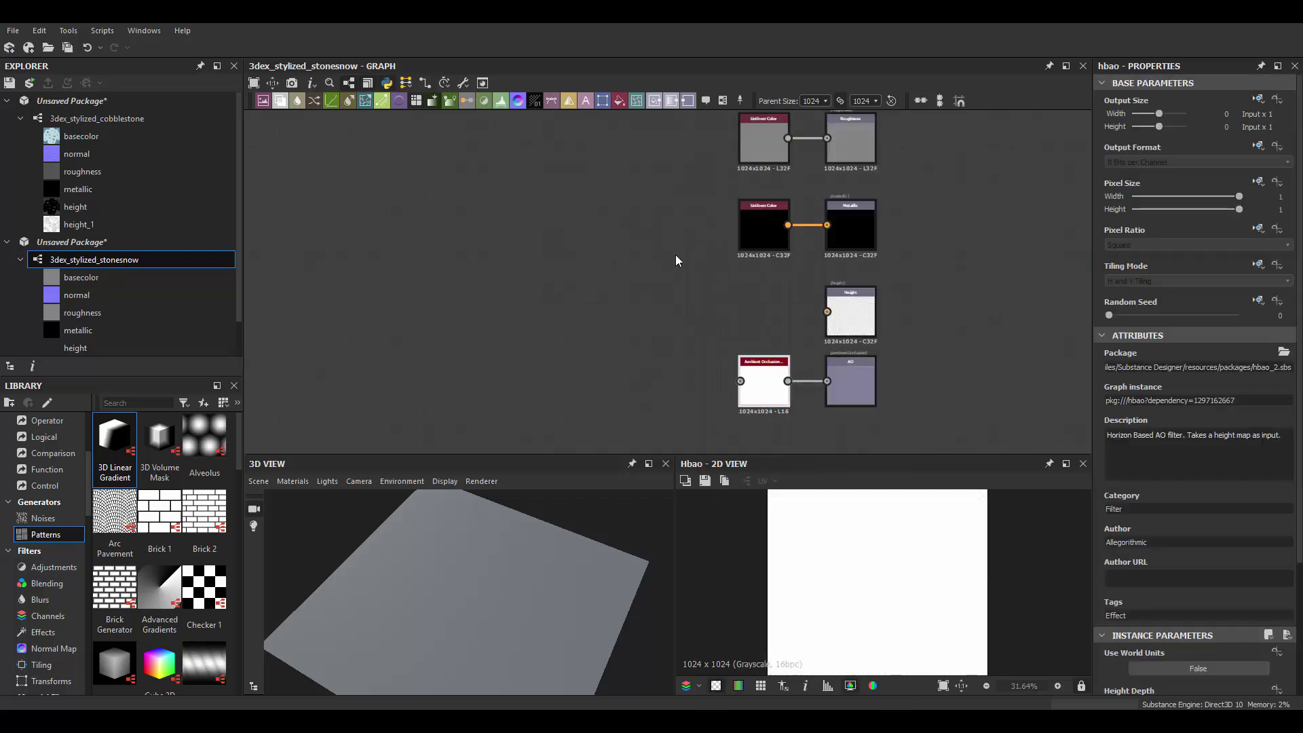
pyautogui.scroll(-2, 658, 274)
pyautogui.press('space')
# Add a Cells 4 node with a reduced scale and place it further left
pyautogui.write('cells')
pyautogui.click(730, 356)
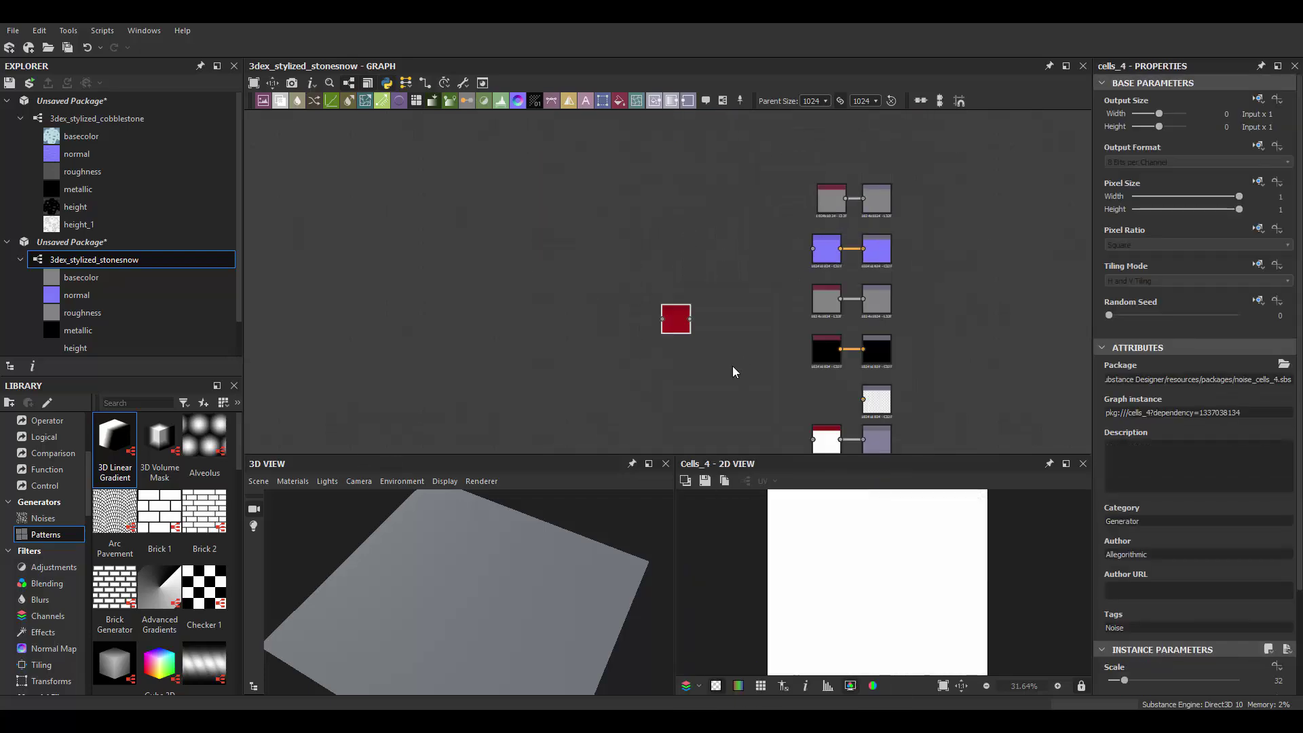
pyautogui.moveTo(1110, 666); pyautogui.dragTo(1116, 670)
pyautogui.moveTo(668, 324); pyautogui.dragTo(607, 273)
pyautogui.scroll(1, 618, 278)
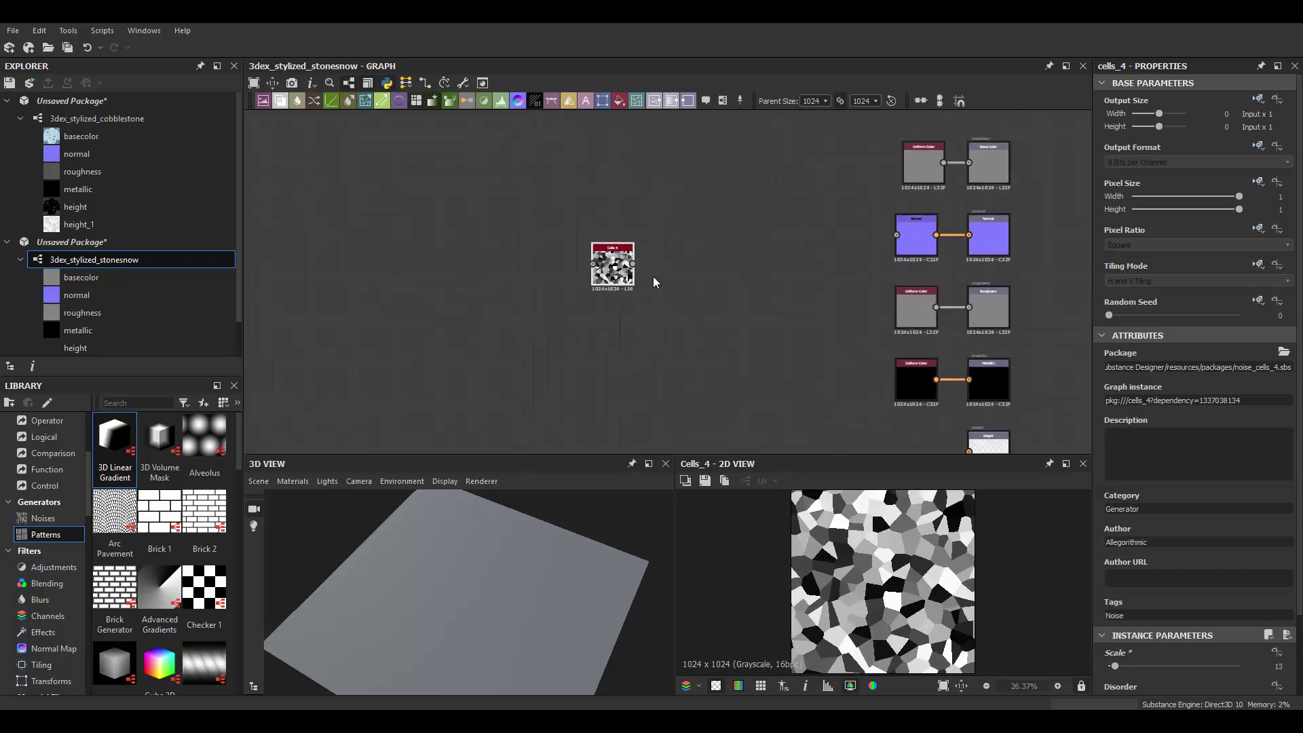
# Add Edge Detect after Cells 4 and lower the cell scale to 6 for bigger cells
pyautogui.press('space')
pyautogui.write('edge')
pyautogui.press('Return')
pyautogui.scroll(1, 614, 272)
pyautogui.click(612, 265)
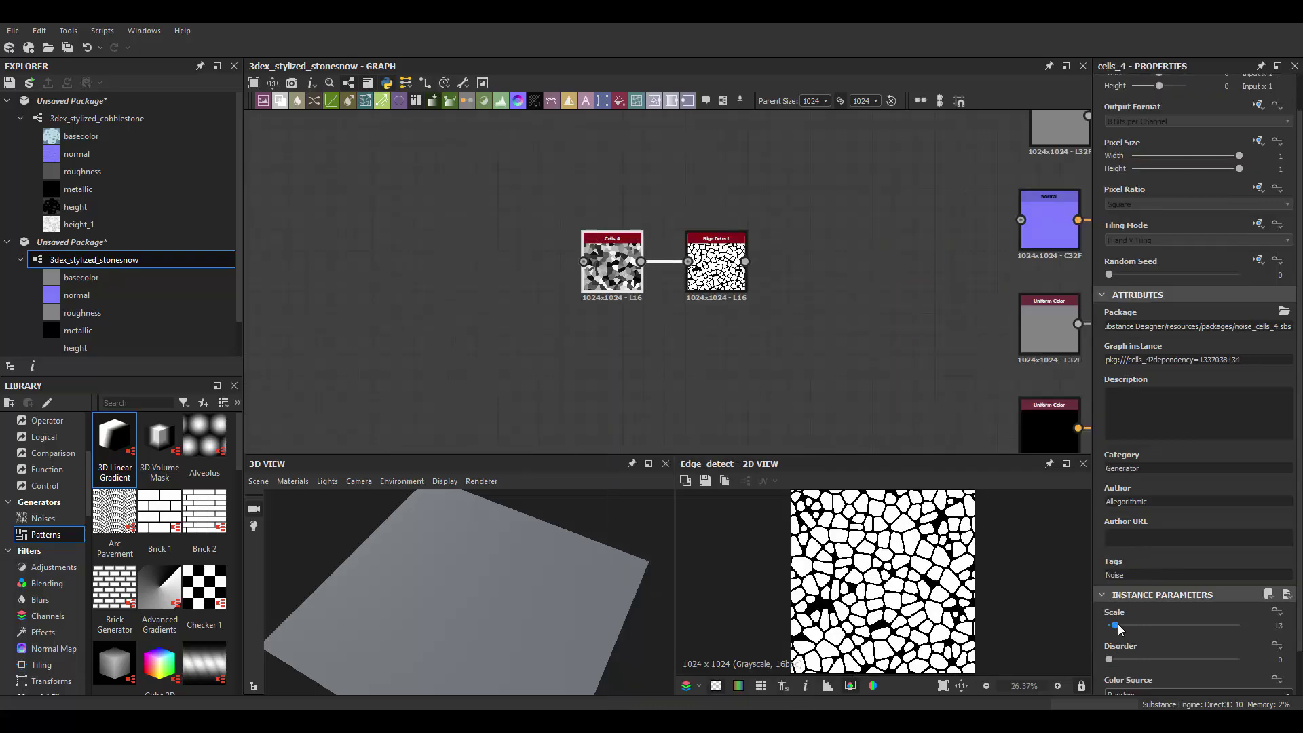
pyautogui.moveTo(1121, 625); pyautogui.dragTo(1109, 625)
pyautogui.scroll(1, 723, 266)
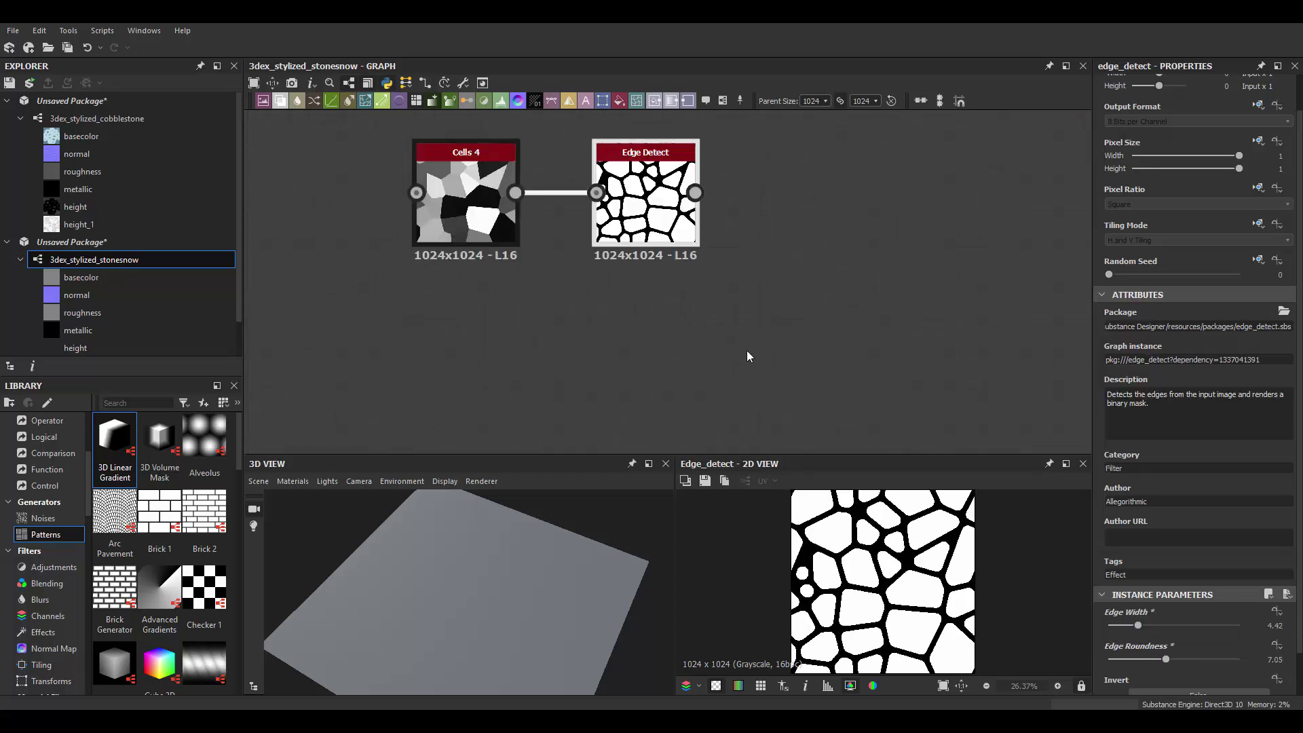
pyautogui.scroll(-1, 678, 283)
pyautogui.scroll(-1, 665, 292)
# Add Flood Fill and Flood Fill to Gradient nodes after Edge Detect
pyautogui.press('space')
pyautogui.write('flood fill')
pyautogui.press('Return')
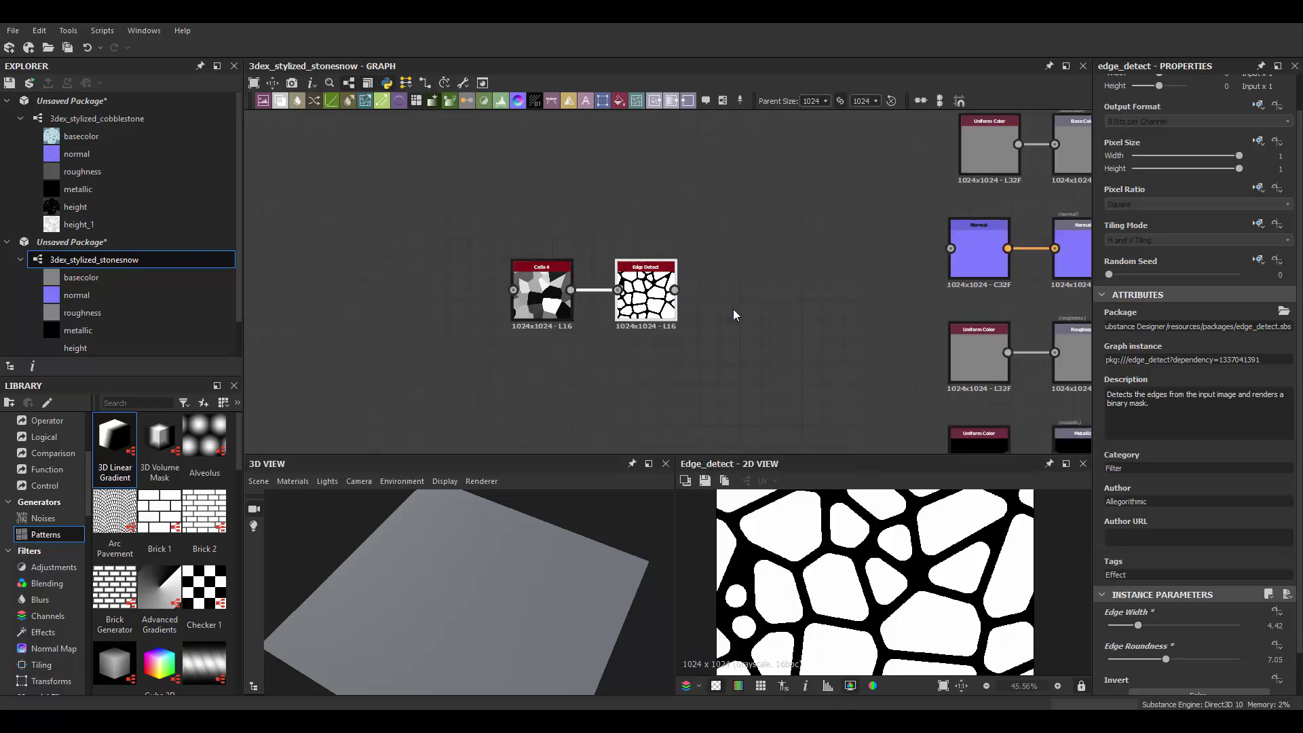
pyautogui.press('space')
pyautogui.write('flood fill')
pyautogui.click(736, 344)
# Place the Flood Fill to Gradient node and set its Angle Variation to about 0.69
pyautogui.moveTo(736, 344)
pyautogui.mouseDown()
pyautogui.moveTo(915, 312)
pyautogui.moveTo(844, 315)
pyautogui.mouseUp()
pyautogui.scroll(-2, 1166, 611)
pyautogui.moveTo(1109, 619); pyautogui.dragTo(1198, 620)
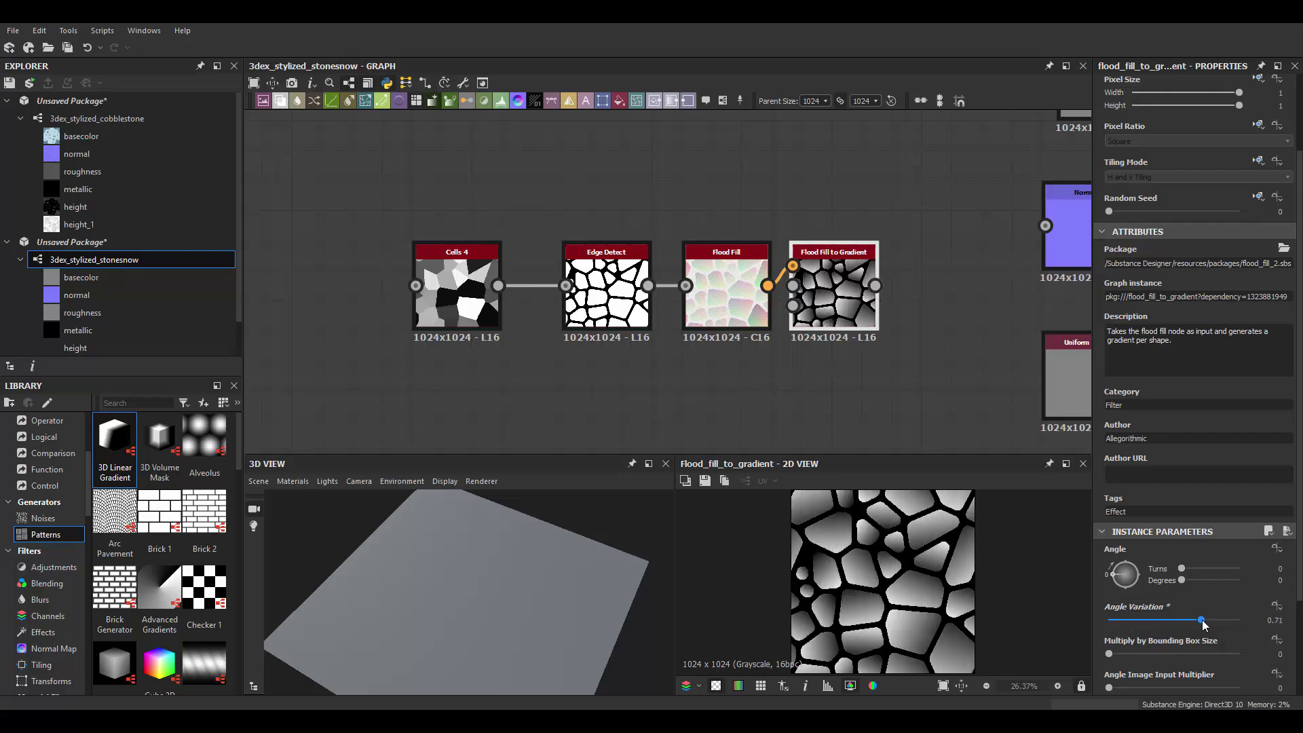
pyautogui.scroll(-1, 746, 305)
pyautogui.moveTo(865, 324); pyautogui.dragTo(648, 324, button='middle')
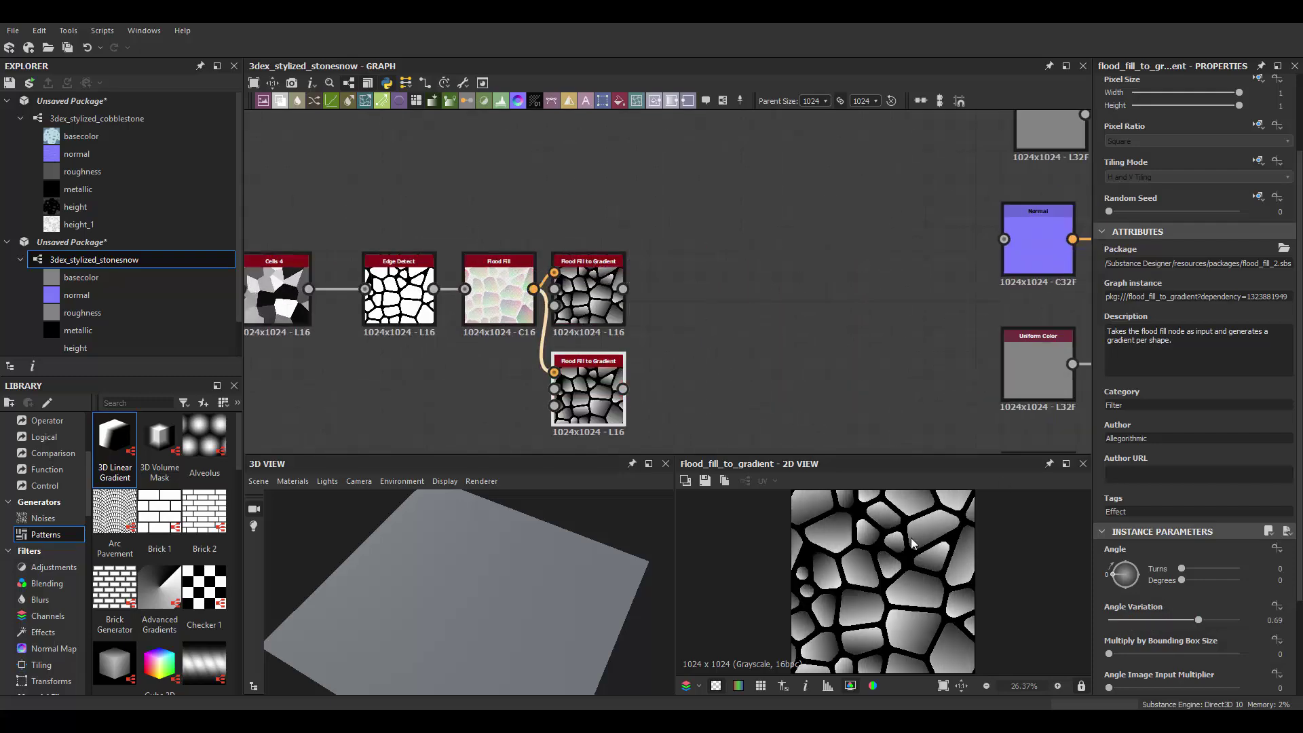
pyautogui.scroll(1, 699, 366)
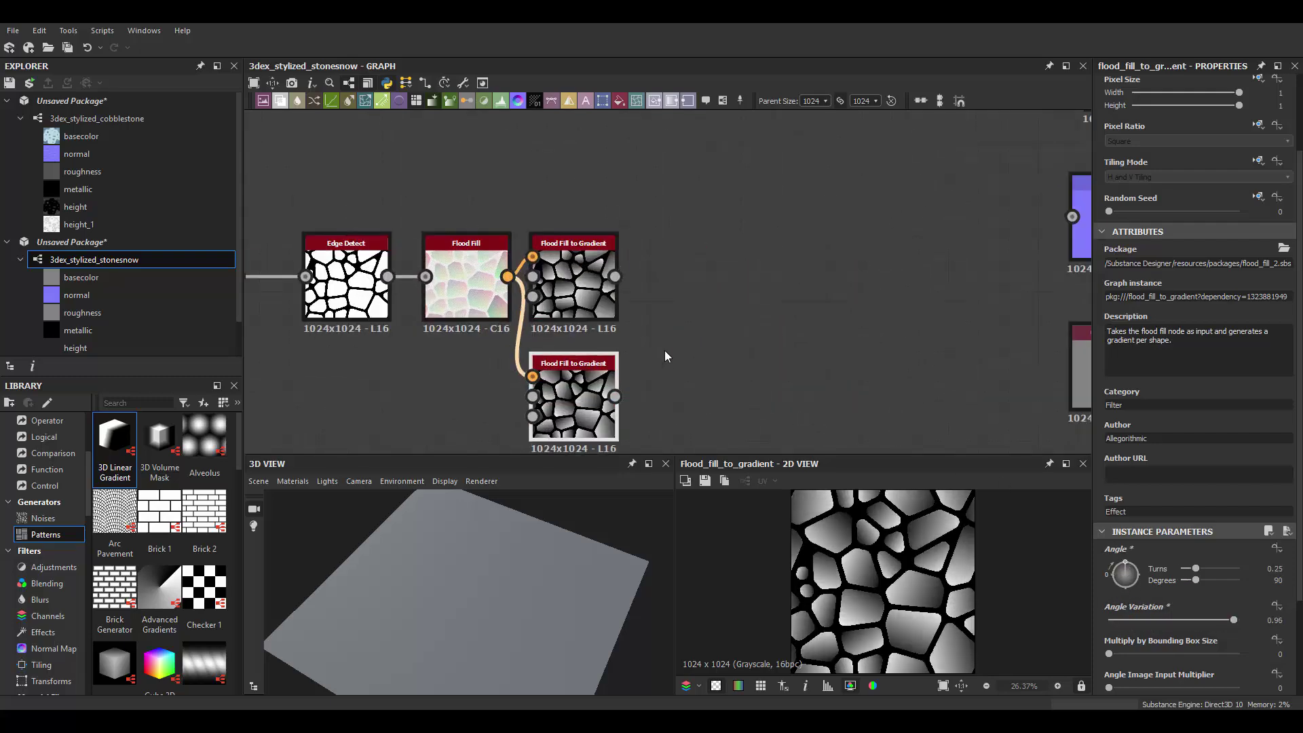
# Combine both gradients in a Blend node set to Min (Darken)
pyautogui.rightClick(690, 285)
pyautogui.click(719, 305)
pyautogui.click(1153, 401)
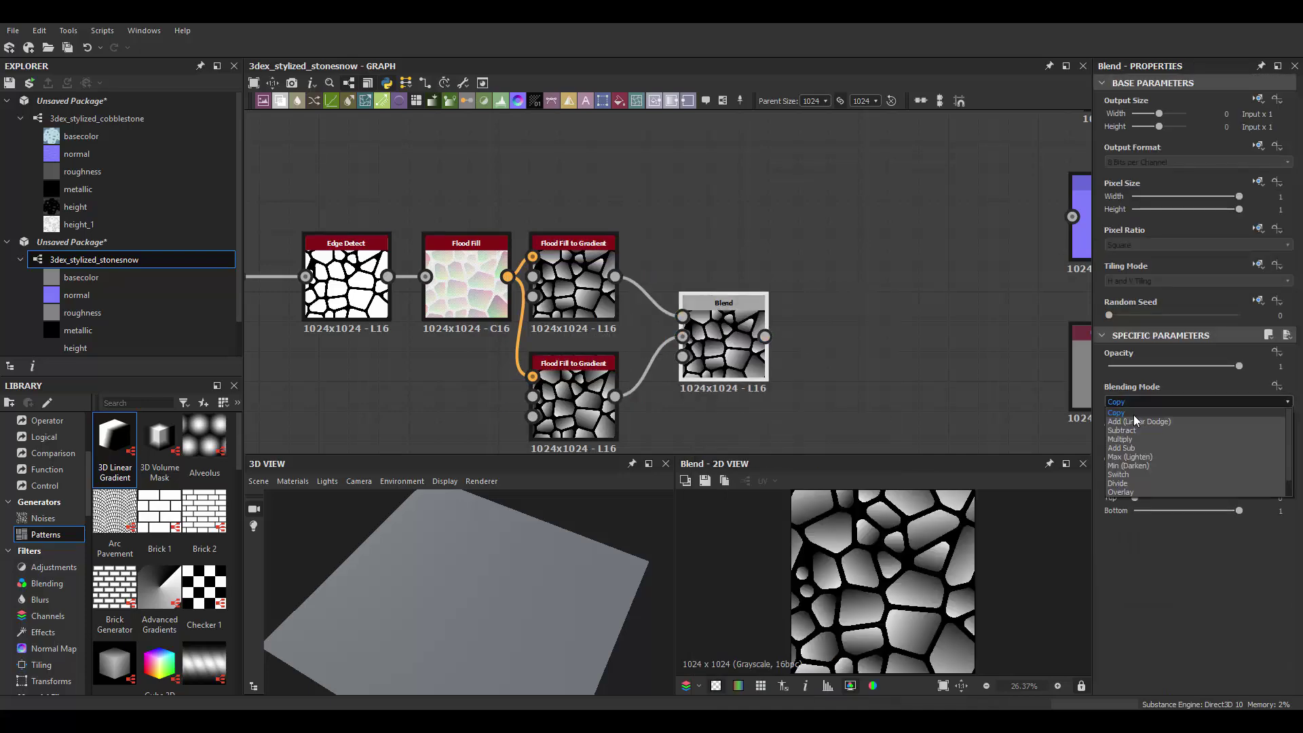
pyautogui.click(1132, 426)
pyautogui.press('Down')
pyautogui.press('Down')
pyautogui.press('Down')
pyautogui.press('Down')
pyautogui.press('Down')
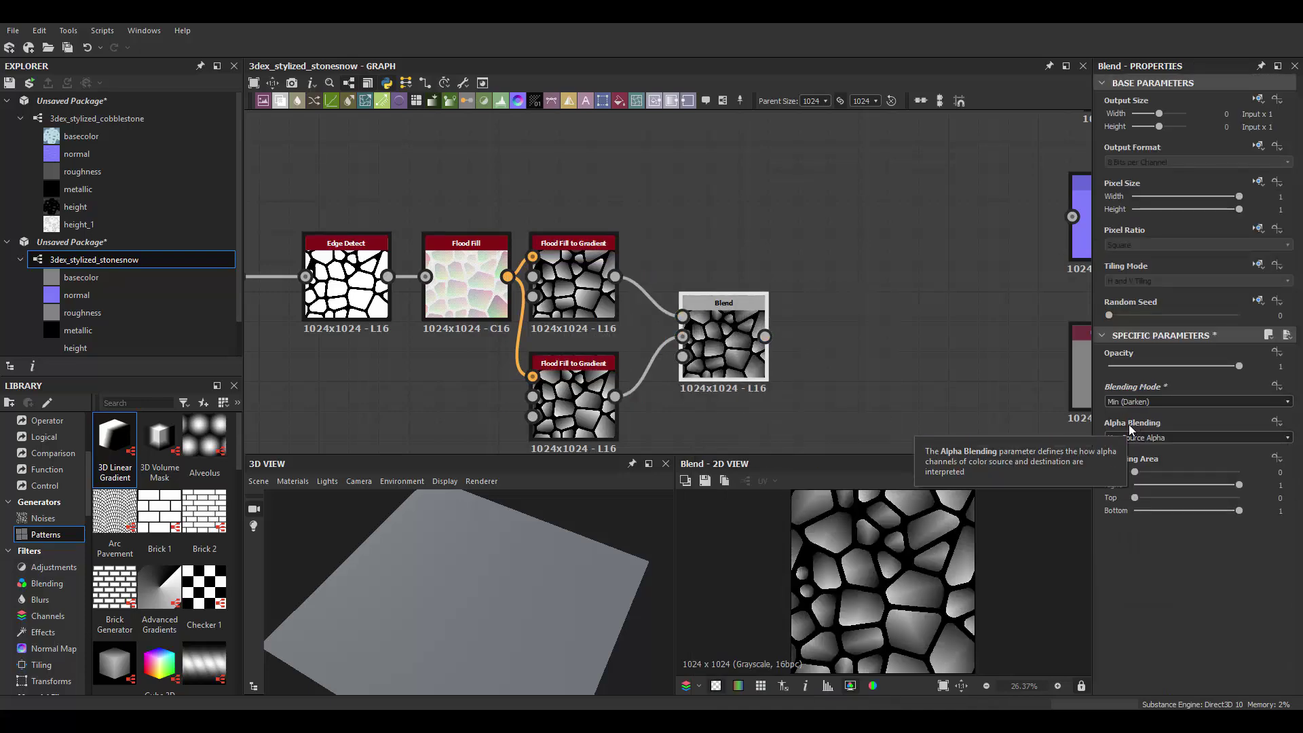
# Wire the Blend output into the Normal node and check the 3D preview
pyautogui.scroll(-1, 882, 584)
pyautogui.moveTo(837, 353); pyautogui.dragTo(689, 354, button='middle')
pyautogui.moveTo(617, 337); pyautogui.dragTo(924, 218)
pyautogui.scroll(2, 515, 583)
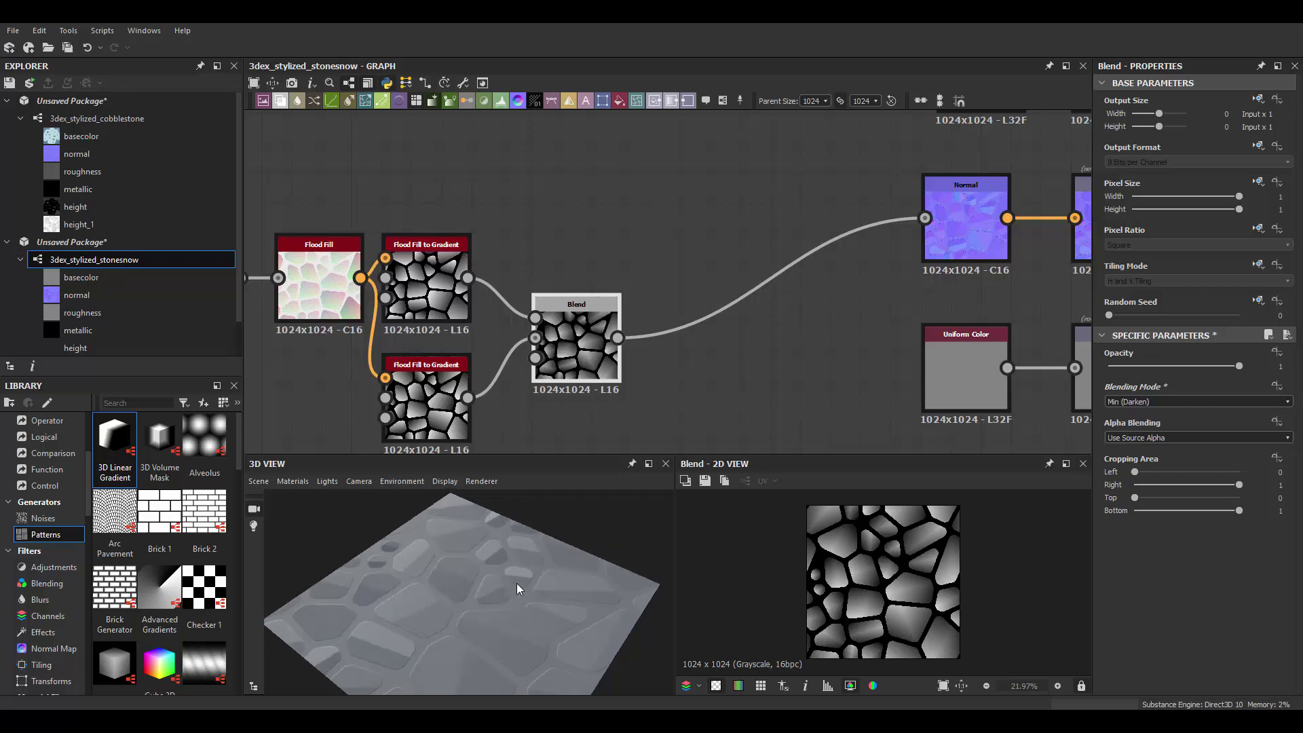
pyautogui.scroll(2, 560, 574)
pyautogui.scroll(3, 947, 575)
pyautogui.scroll(-2, 494, 578)
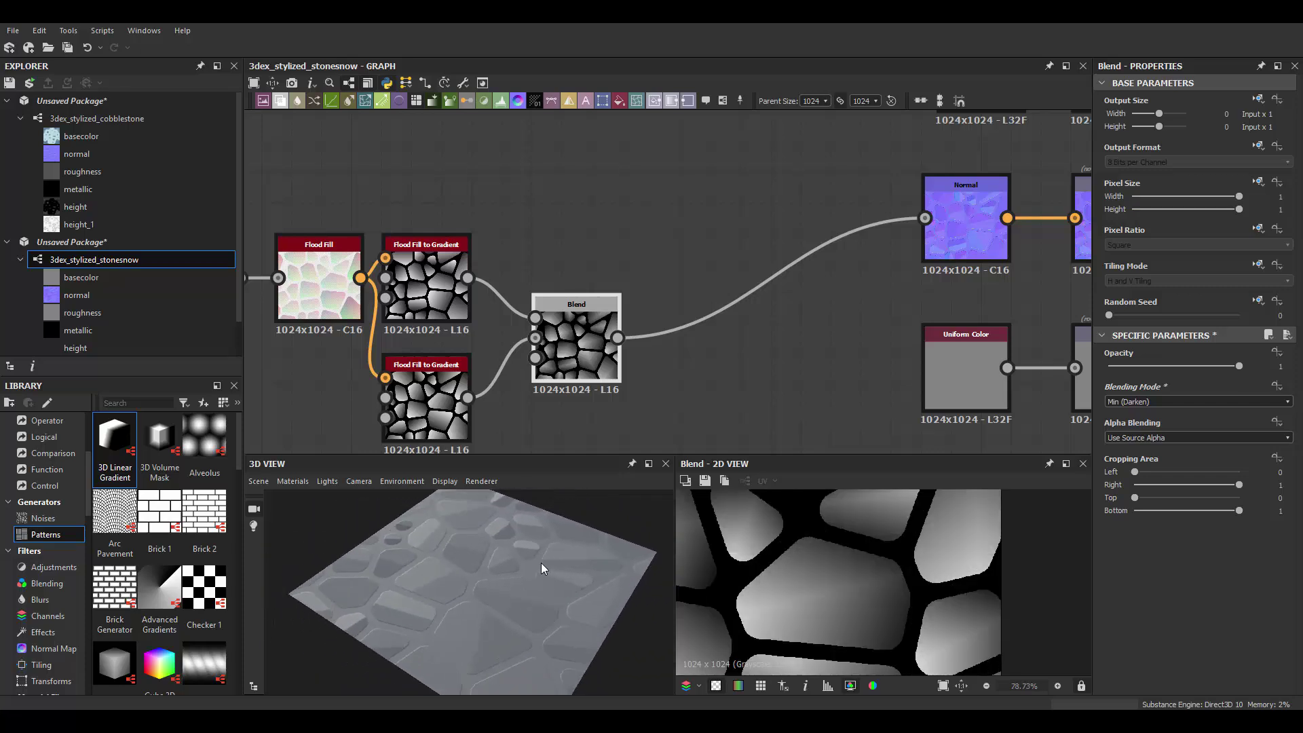
pyautogui.moveTo(541, 568); pyautogui.dragTo(535, 563)
# Add a third Flood Fill to Gradient node
pyautogui.moveTo(524, 308); pyautogui.dragTo(613, 307, button='middle')
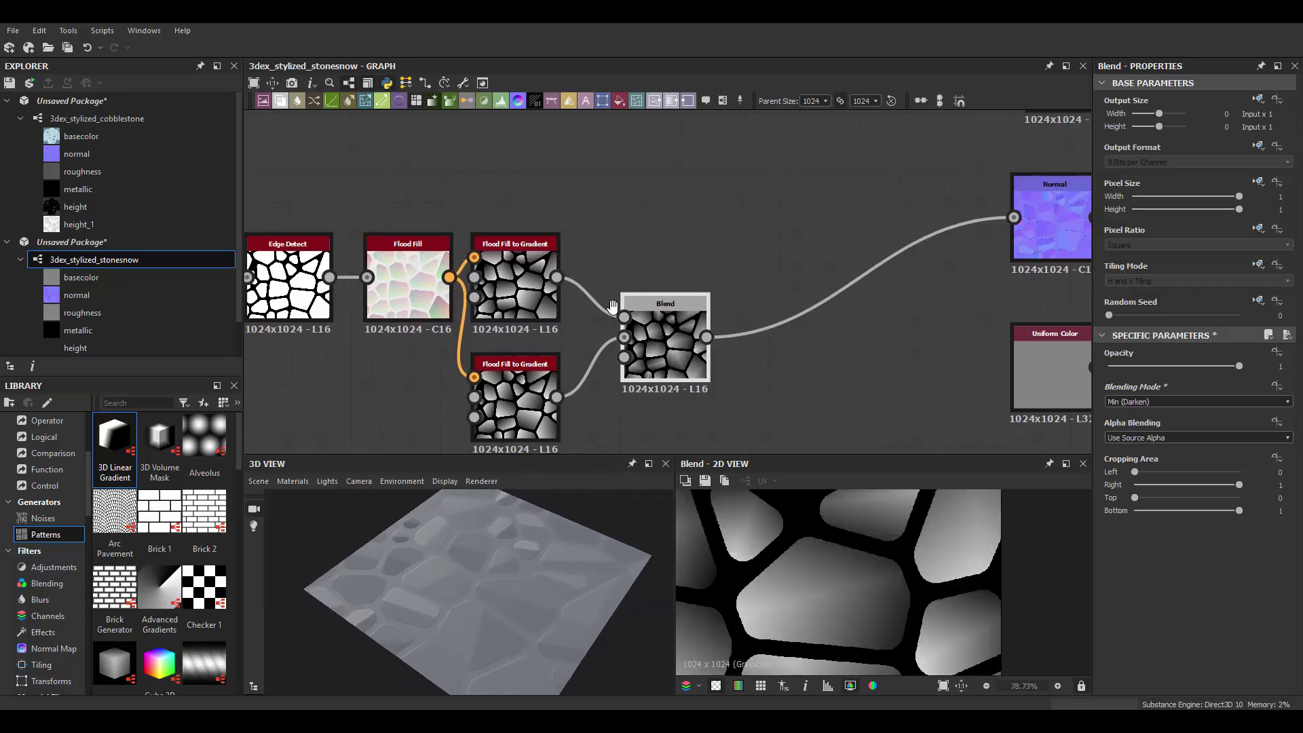
pyautogui.scroll(-1, 613, 307)
pyautogui.press('space')
pyautogui.click(729, 308)
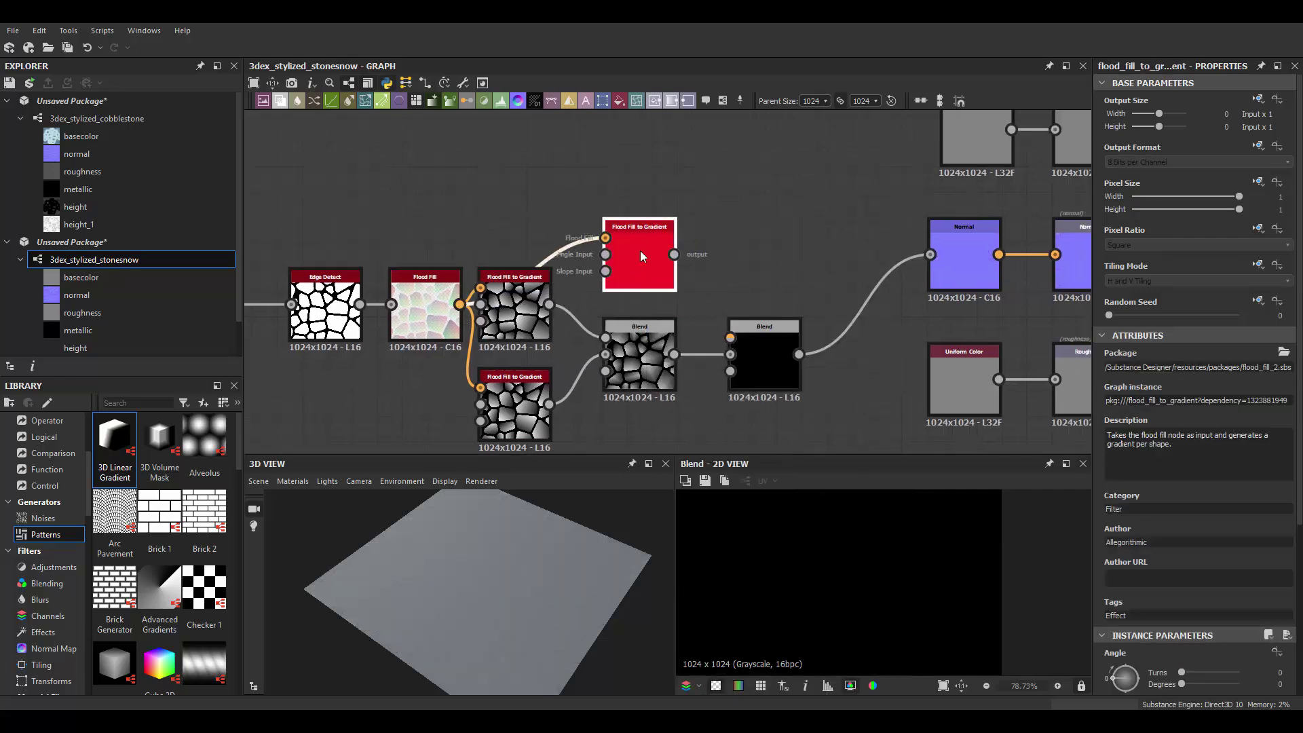
# Wire the new gradient into a second Blend set to Min (Darken)
pyautogui.moveTo(673, 254); pyautogui.dragTo(730, 337)
pyautogui.click(764, 360)
pyautogui.click(1154, 402)
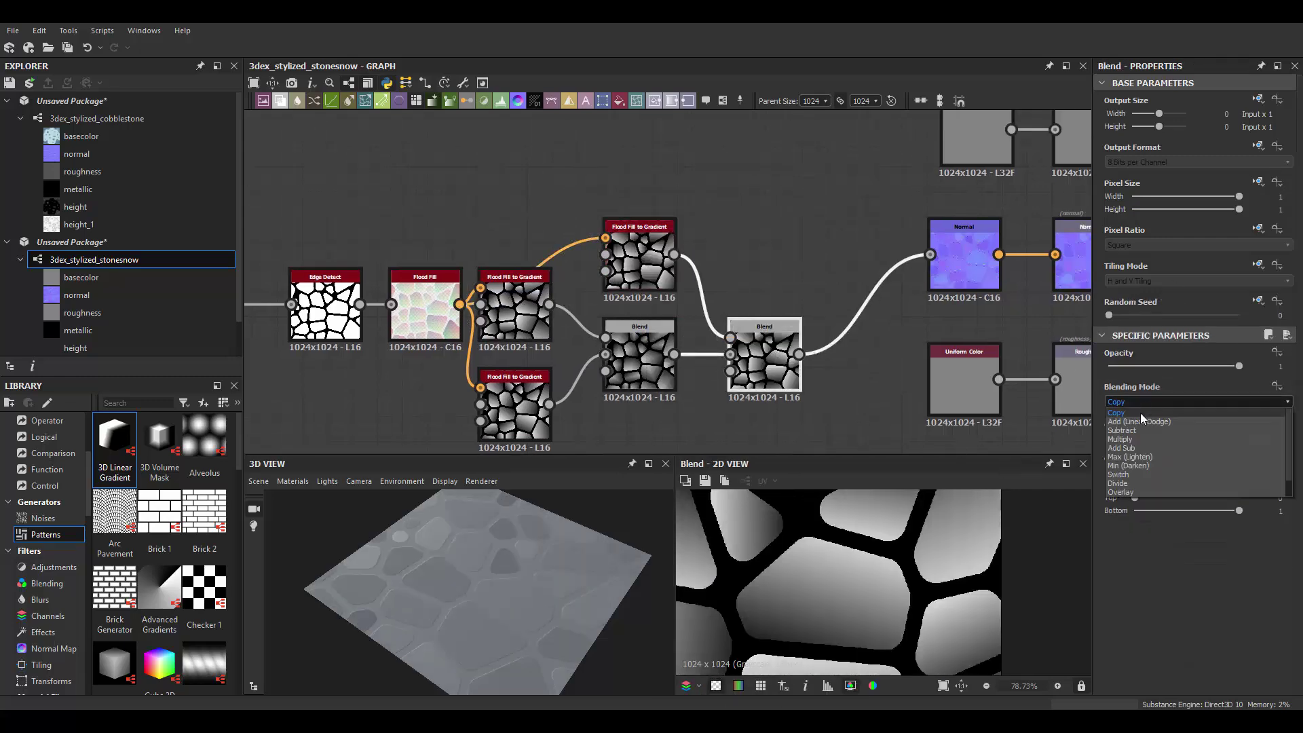
pyautogui.click(1129, 465)
# Feed the second Blend into HBAO and the height output, previewing the AO output in 2D
pyautogui.scroll(-3, 888, 557)
pyautogui.scroll(-2, 372, 254)
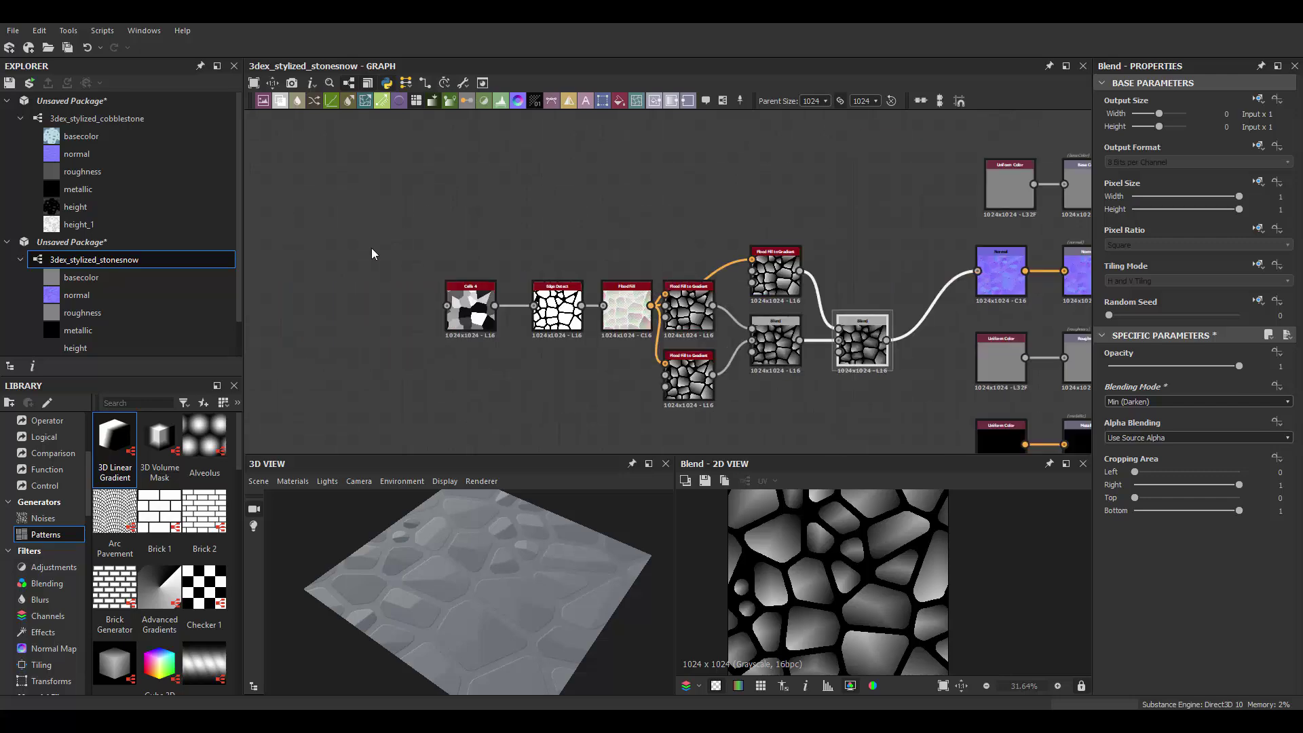
pyautogui.scroll(-2, 372, 254)
pyautogui.moveTo(658, 335); pyautogui.dragTo(657, 281, button='middle')
pyautogui.moveTo(620, 216); pyautogui.dragTo(743, 407)
pyautogui.click(772, 413)
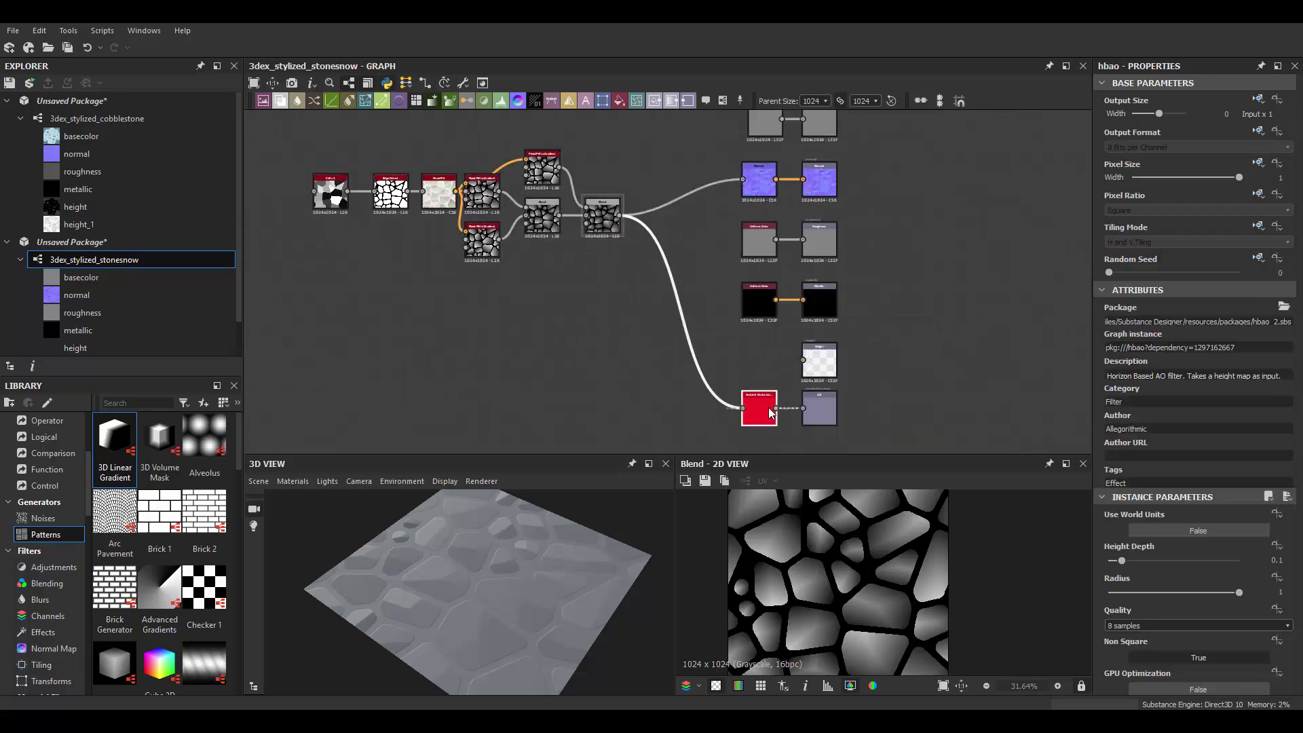
pyautogui.doubleClick(819, 408)
pyautogui.scroll(2, 676, 302)
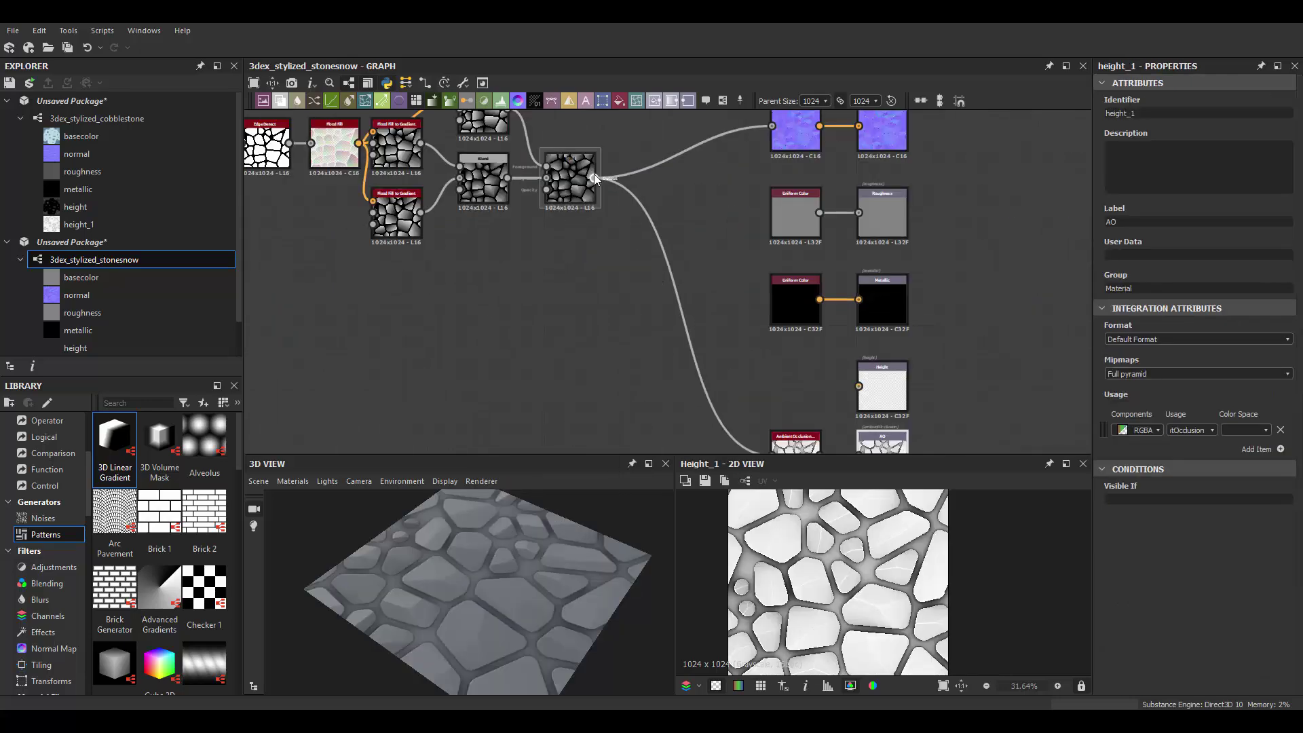
pyautogui.moveTo(594, 179); pyautogui.dragTo(858, 386)
pyautogui.moveTo(385, 517)
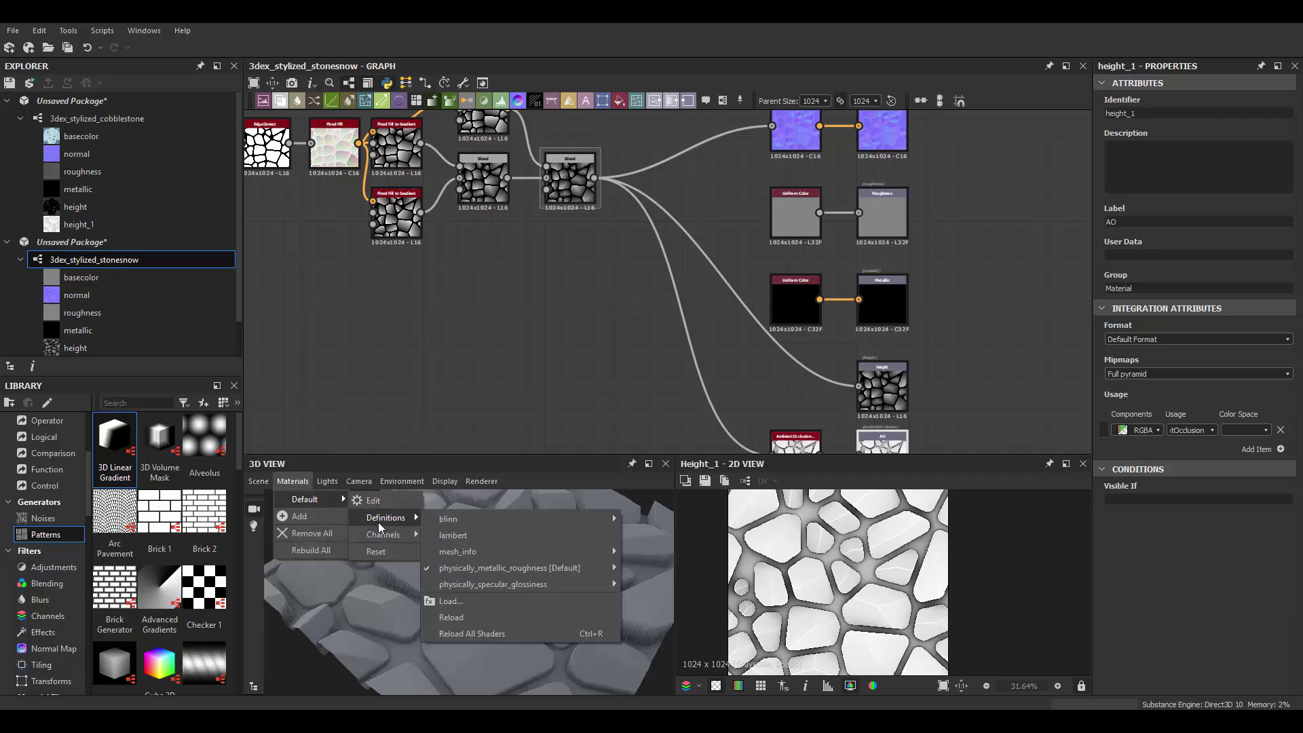
# Enable tessellation with displacement scale 5.28 and orbit the 3D preview to view the relief
pyautogui.click(649, 585)
pyautogui.moveTo(1126, 145); pyautogui.dragTo(1177, 145)
pyautogui.moveTo(526, 549); pyautogui.dragTo(534, 538)
pyautogui.moveTo(531, 236); pyautogui.dragTo(686, 354, button='middle')
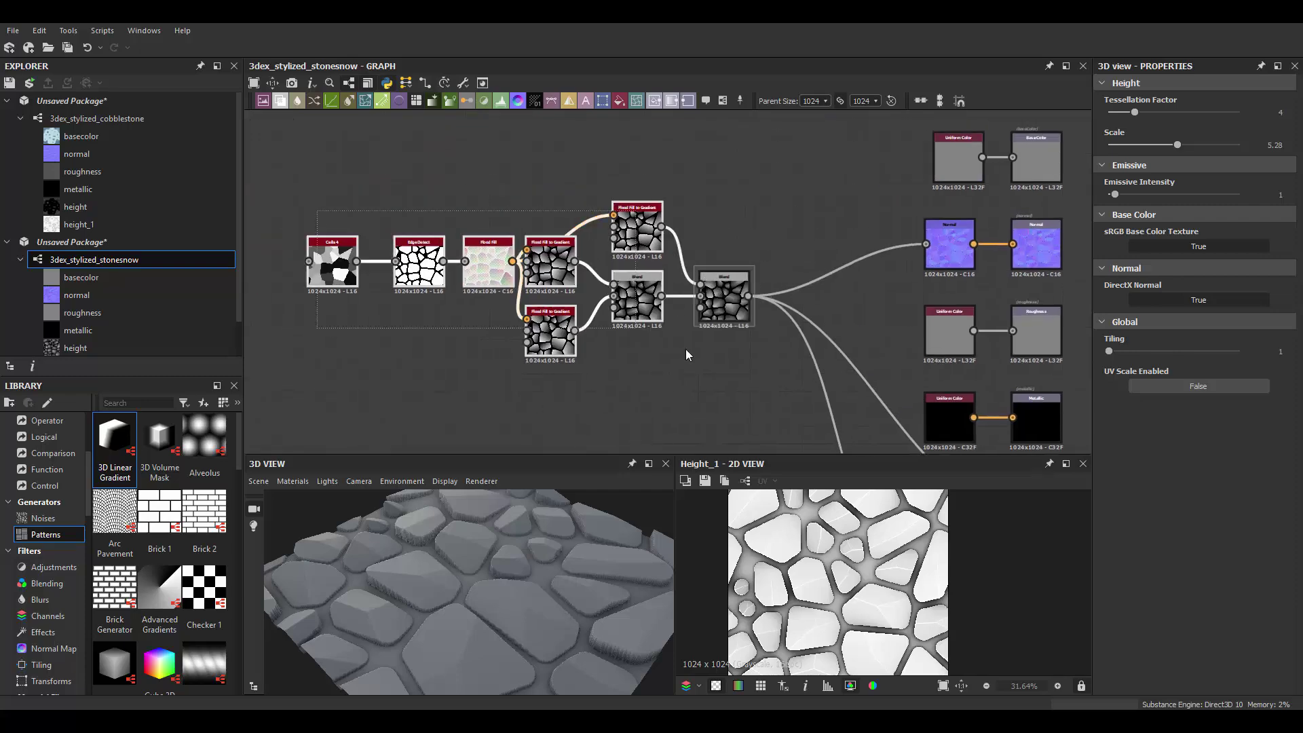
pyautogui.scroll(2, 685, 354)
pyautogui.press('space')
# Add a Blur HQ Grayscale fed by Edge Detect with intensity 5.64
pyautogui.click(488, 393)
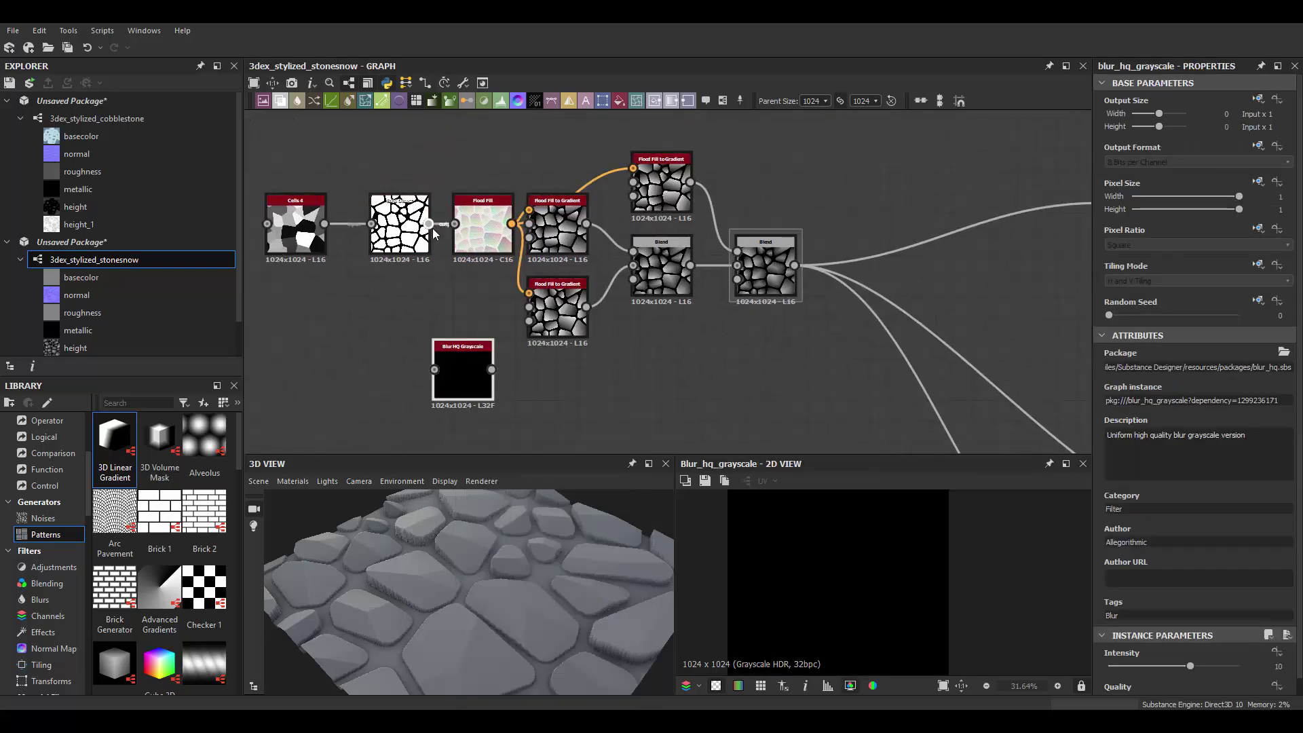
pyautogui.moveTo(428, 224); pyautogui.dragTo(434, 370)
pyautogui.moveTo(463, 380); pyautogui.dragTo(629, 380)
pyautogui.moveTo(1190, 665); pyautogui.dragTo(1153, 666)
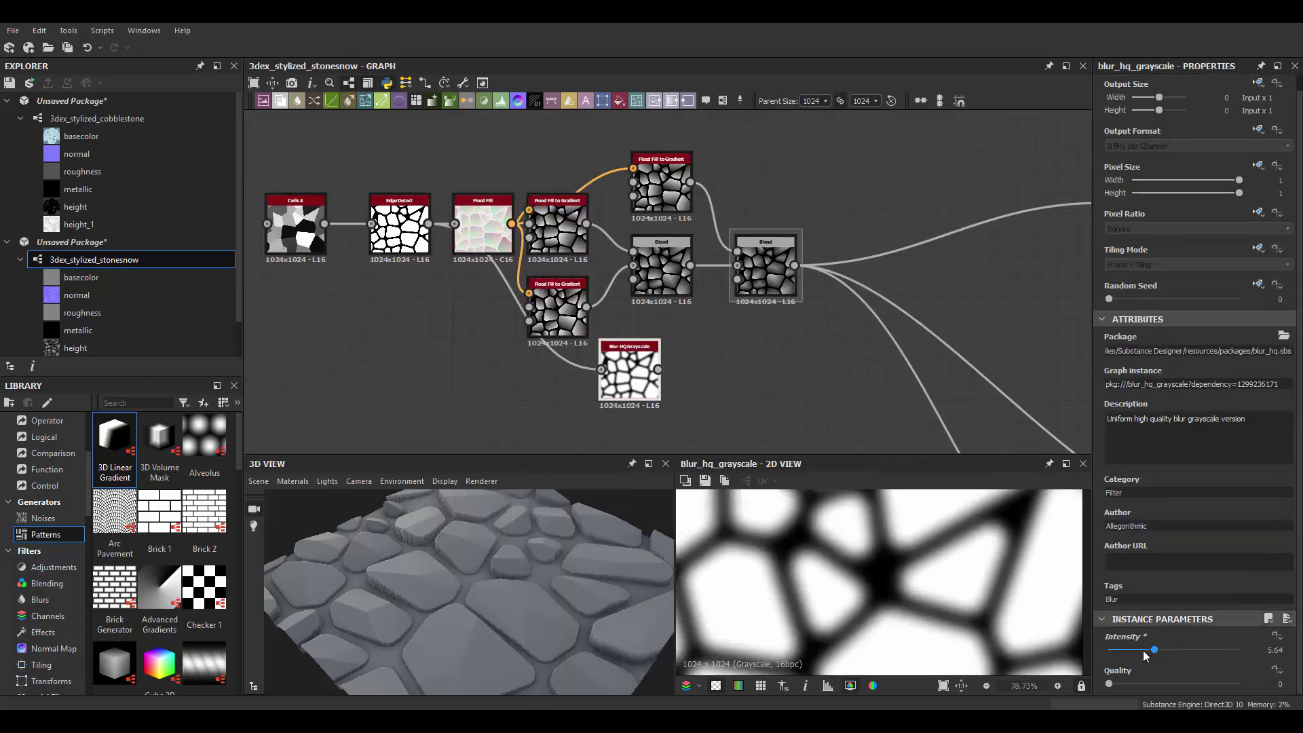
pyautogui.scroll(1, 692, 287)
# Add a Blend and an Invert Grayscale after the blur, showing the final Blend in 2D
pyautogui.press('space')
pyautogui.click(736, 311)
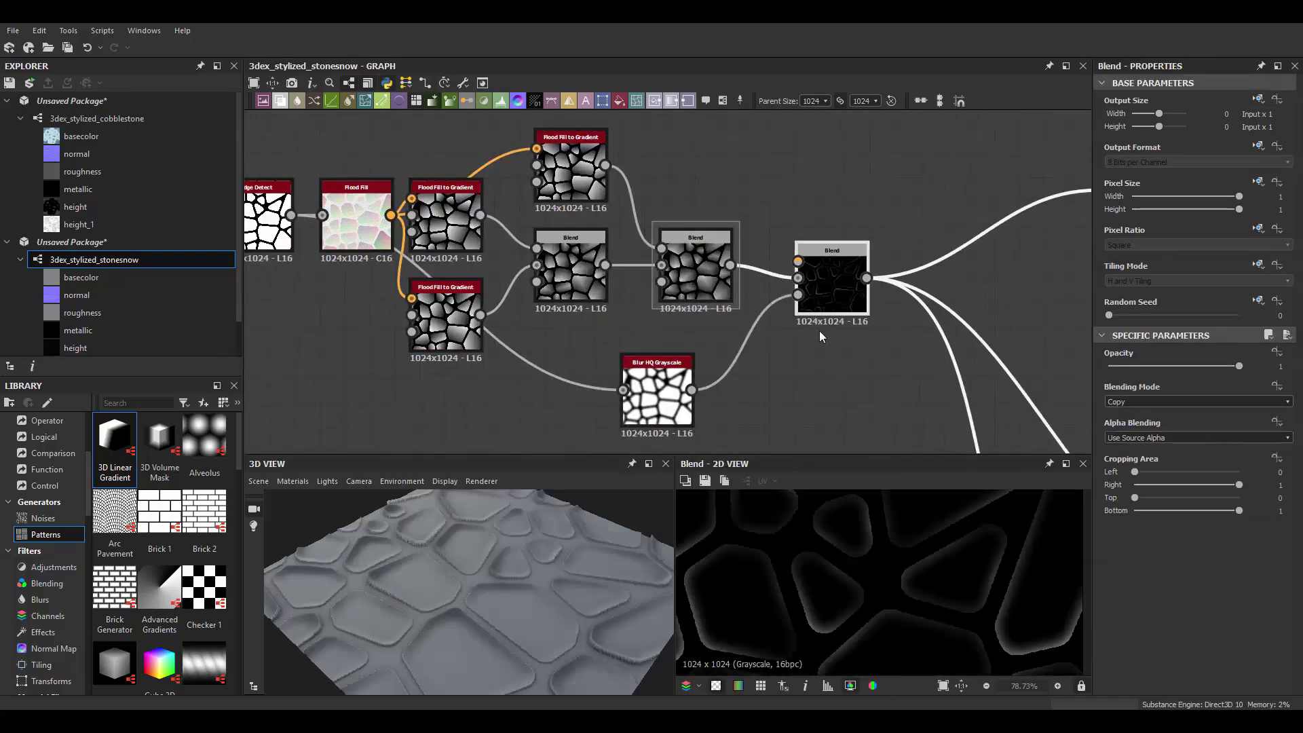
pyautogui.press('space')
pyautogui.click(743, 397)
pyautogui.scroll(1, 808, 373)
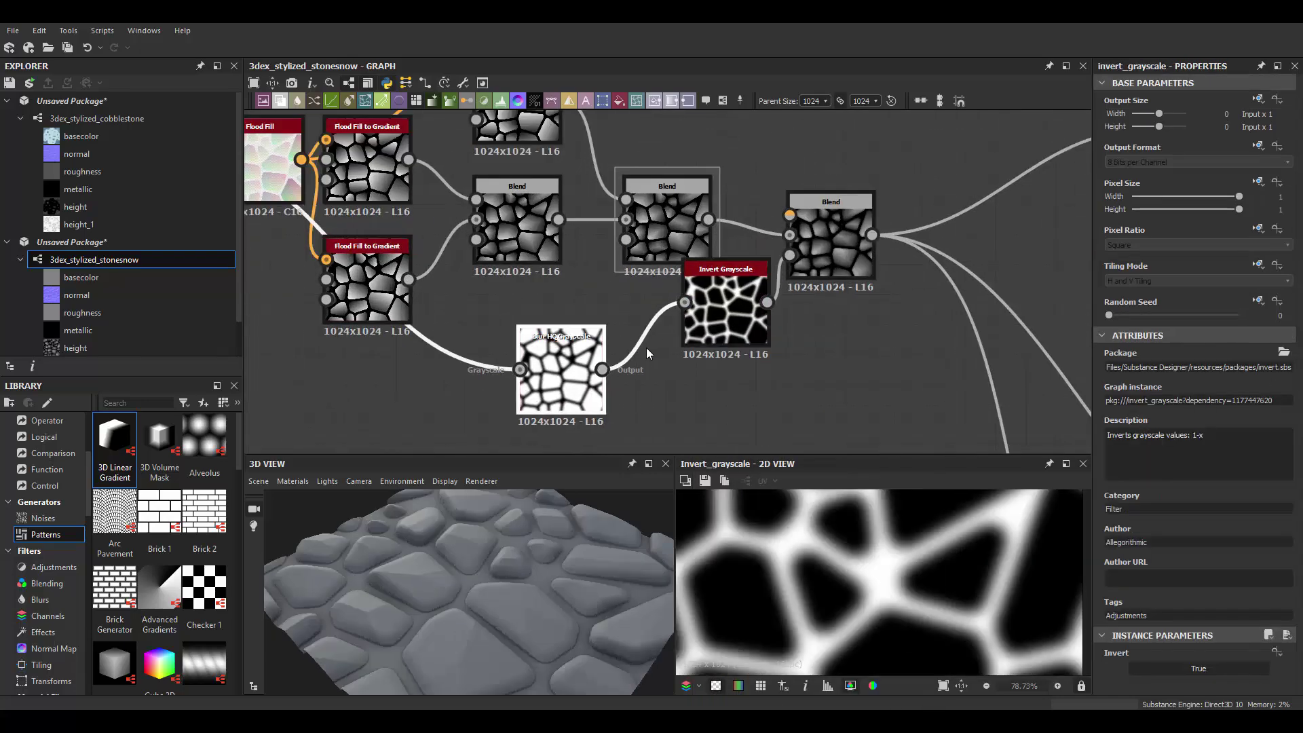
pyautogui.scroll(1, 927, 296)
pyautogui.doubleClick(807, 227)
pyautogui.scroll(-3, 873, 524)
pyautogui.scroll(1, 515, 305)
# Review the Blur HQ node, then reposition and select the top Flood Fill to Gradient node
pyautogui.click(513, 319)
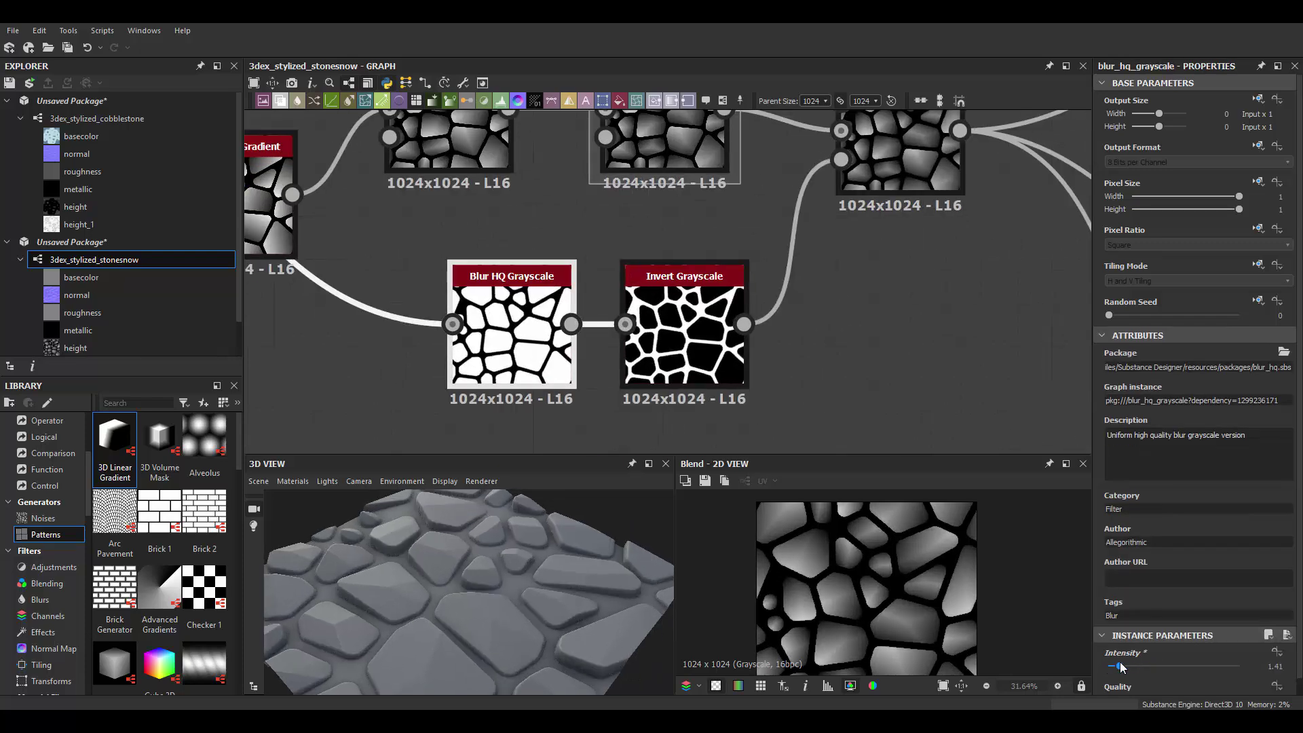
pyautogui.moveTo(495, 578); pyautogui.dragTo(517, 591)
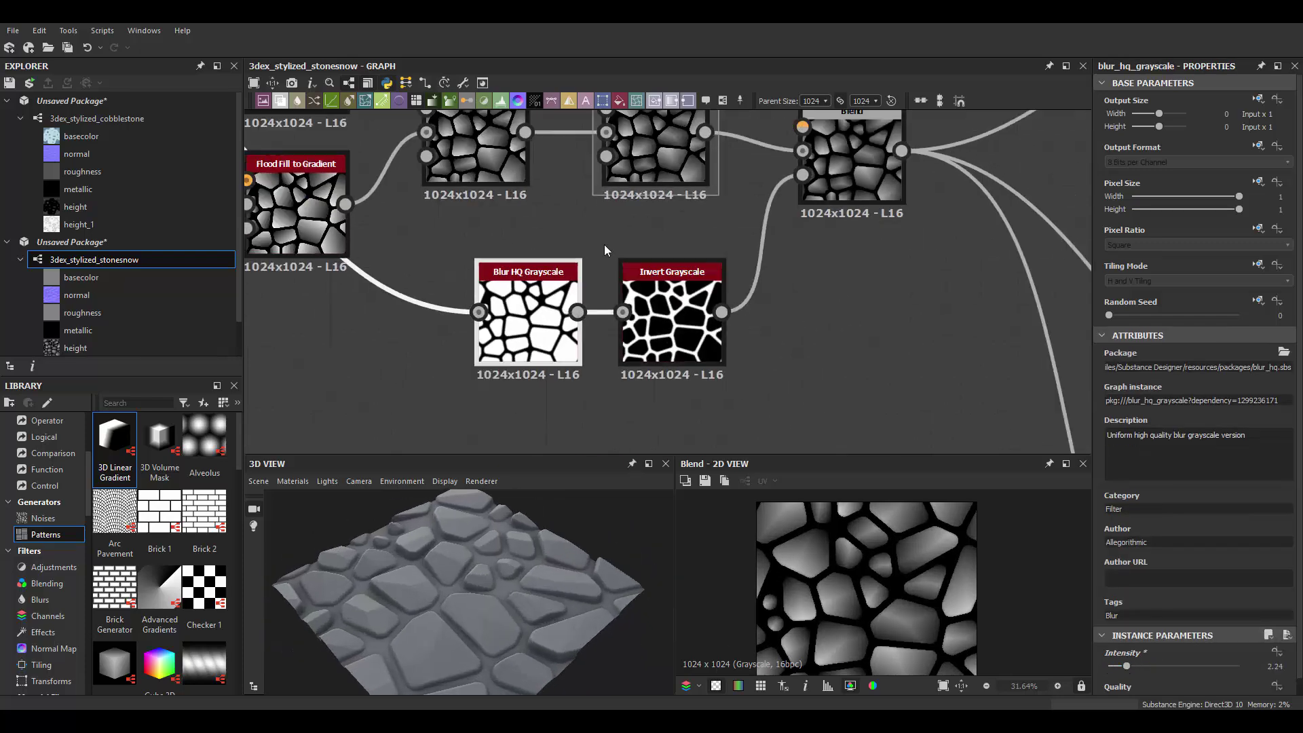
pyautogui.scroll(-3, 604, 244)
pyautogui.moveTo(586, 230); pyautogui.dragTo(594, 228)
pyautogui.scroll(1, 567, 282)
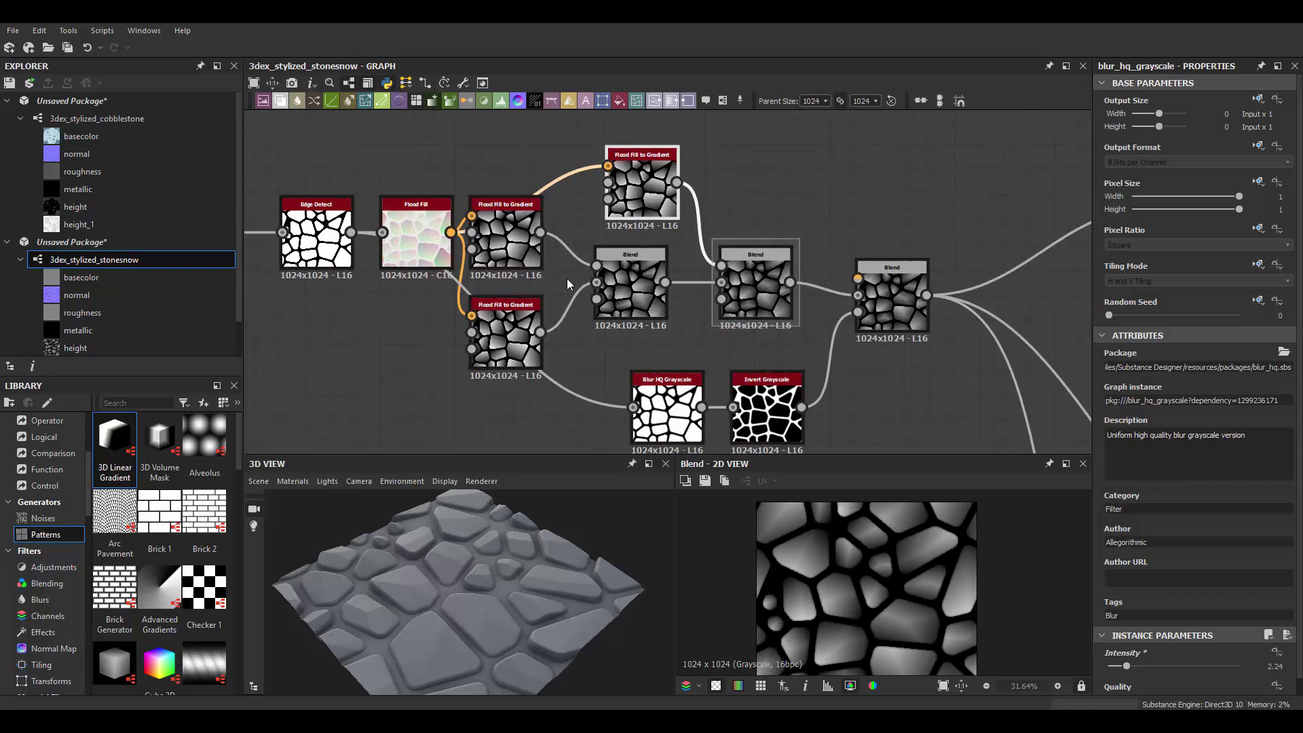
pyautogui.click(515, 259)
pyautogui.scroll(-1, 580, 229)
pyautogui.scroll(-2, 1183, 611)
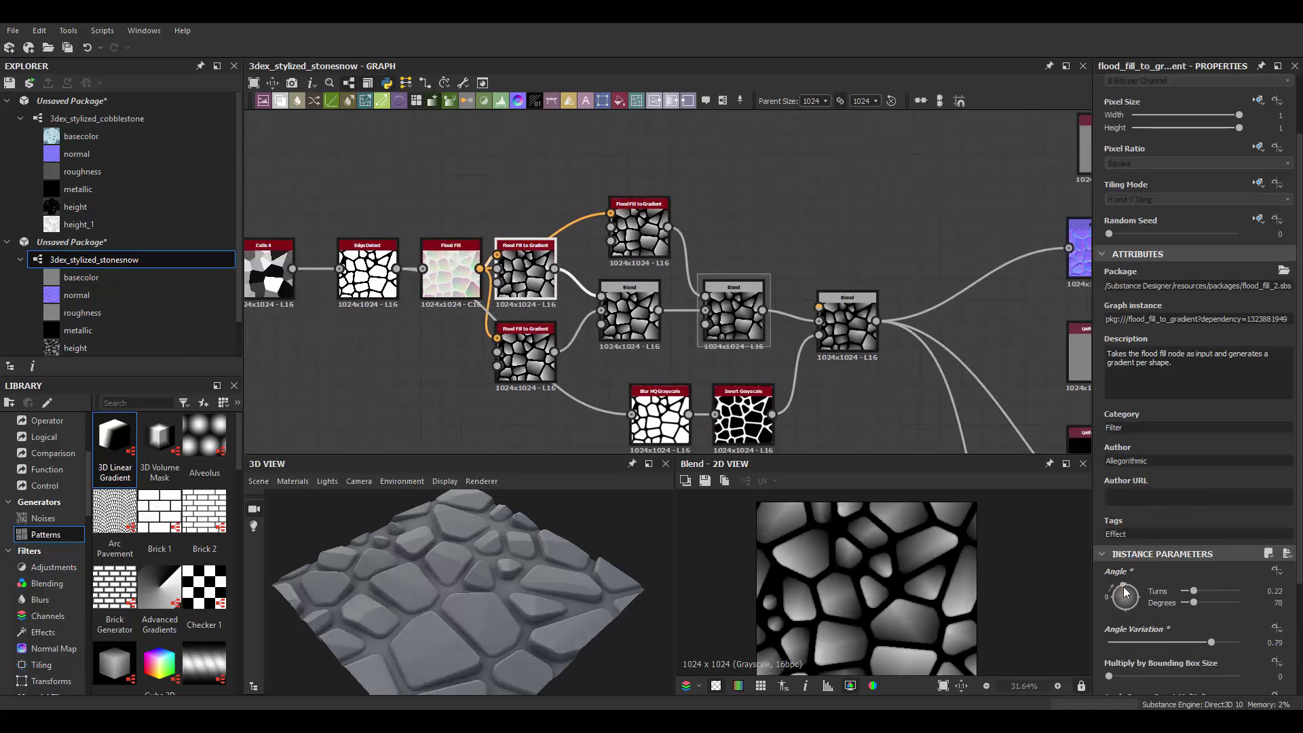
# Rotate the direction of the stone gradients on the Flood Fill to Gradient node
pyautogui.moveTo(1124, 588)
pyautogui.mouseDown()
pyautogui.moveTo(1126, 612)
pyautogui.moveTo(1111, 605)
pyautogui.mouseUp()
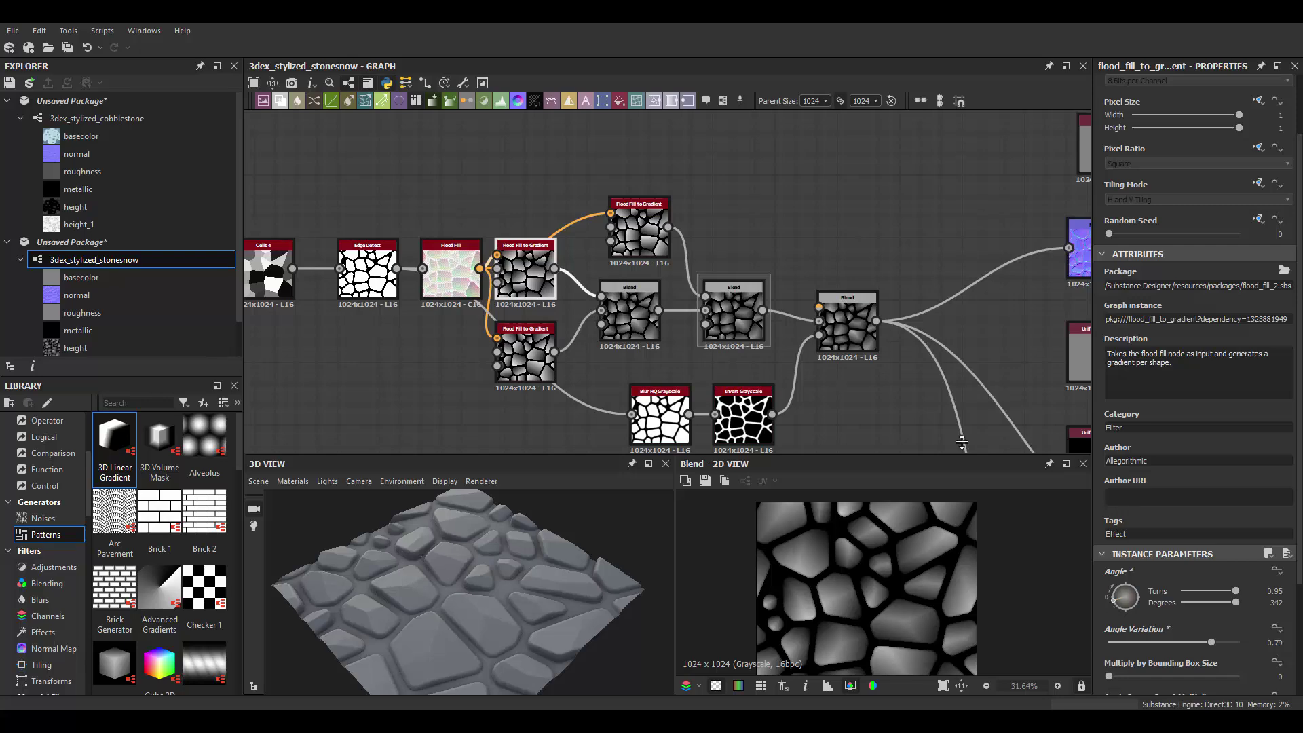
pyautogui.scroll(-3, 370, 188)
pyautogui.scroll(1, 543, 223)
pyautogui.scroll(1, 655, 255)
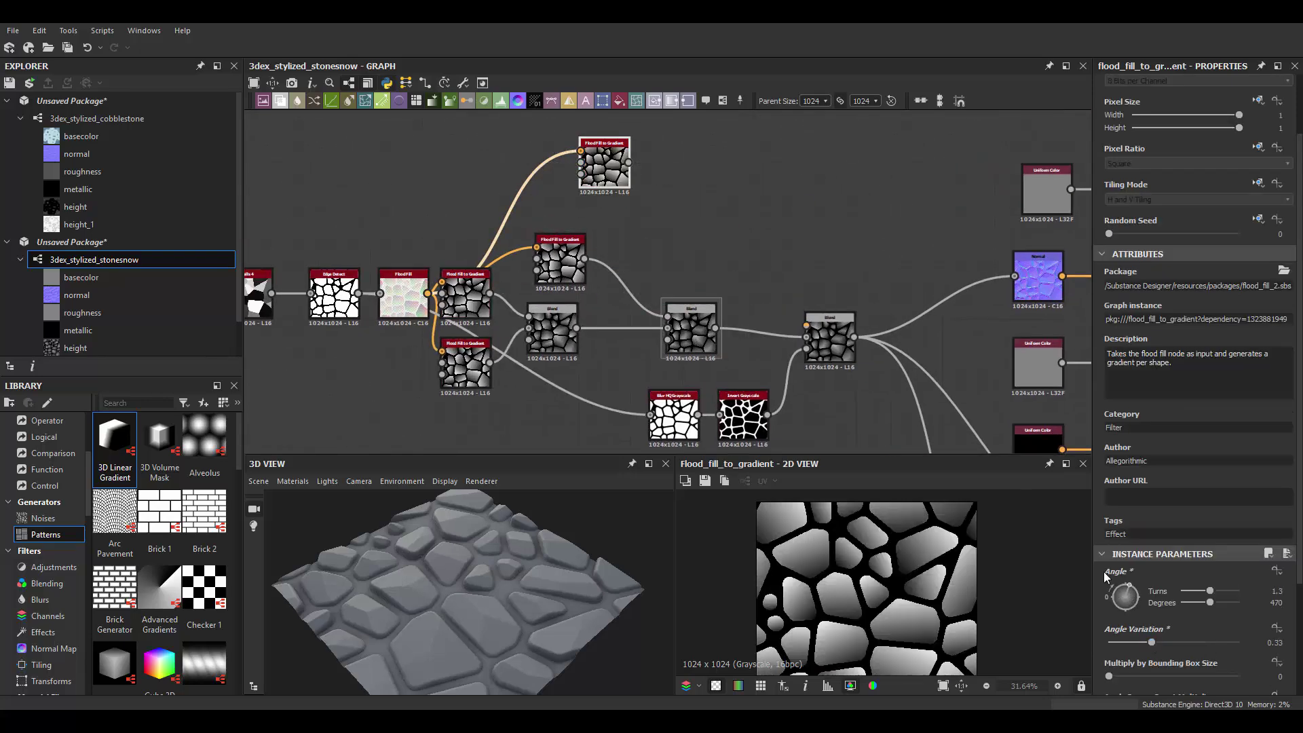
pyautogui.scroll(2, 700, 168)
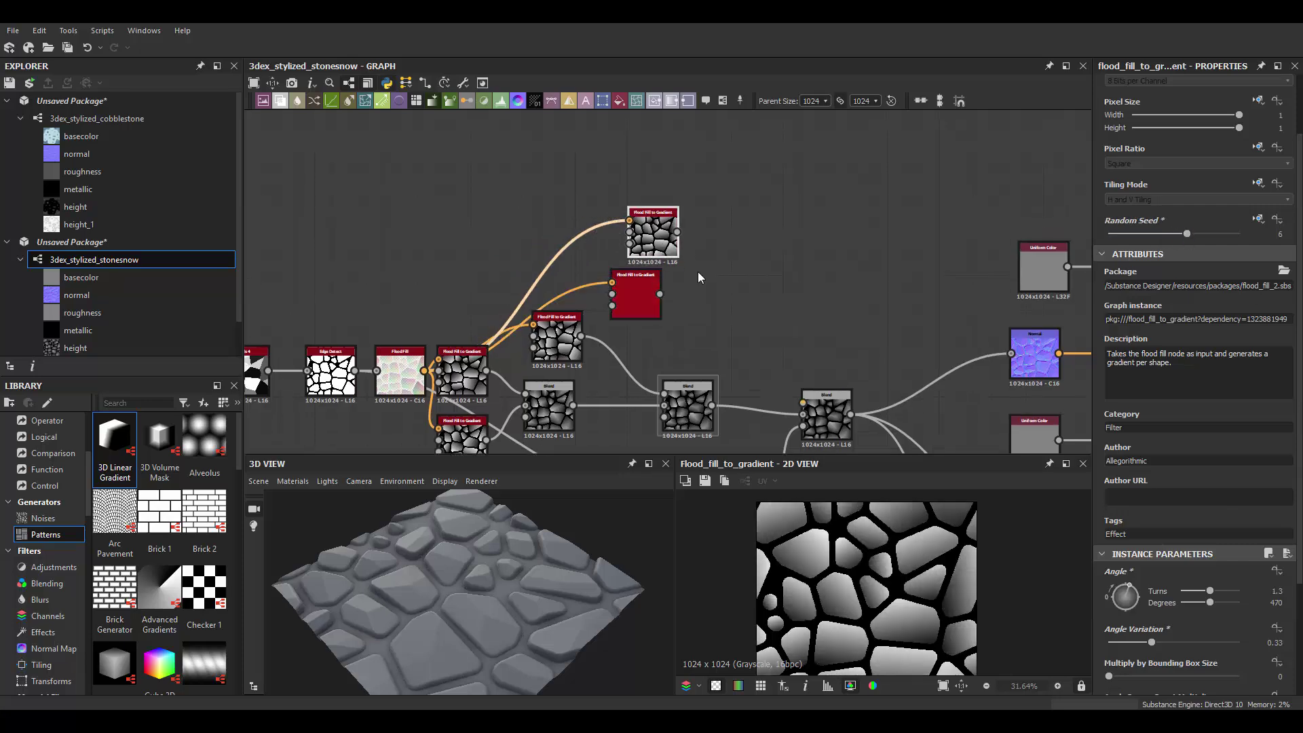
# Combine the two new gradients in a Blend set to Add
pyautogui.moveTo(637, 304); pyautogui.dragTo(711, 270)
pyautogui.click(753, 291)
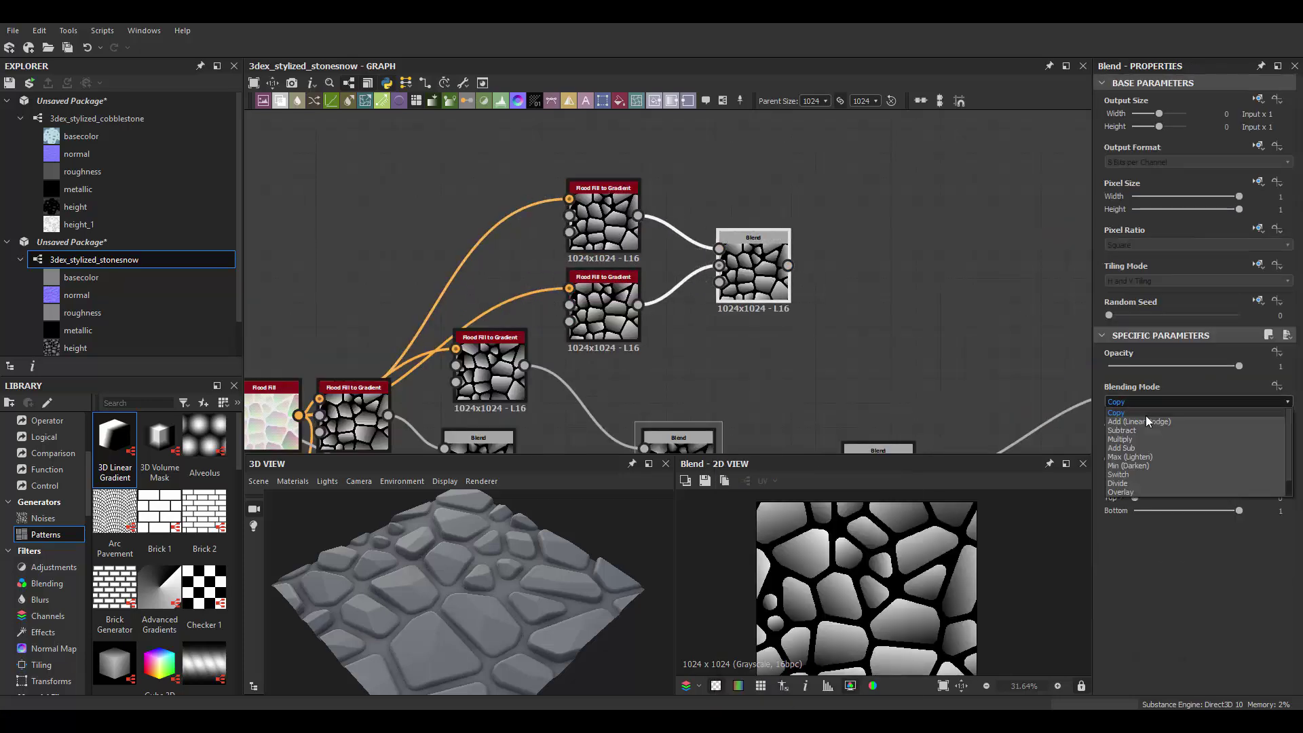
pyautogui.click(1145, 421)
pyautogui.scroll(-2, 759, 236)
# Insert a Histogram Scan after the Add blend and raise its position to isolate stone cells
pyautogui.press('space')
pyautogui.write('histogram')
pyautogui.press('Down')
pyautogui.press('Return')
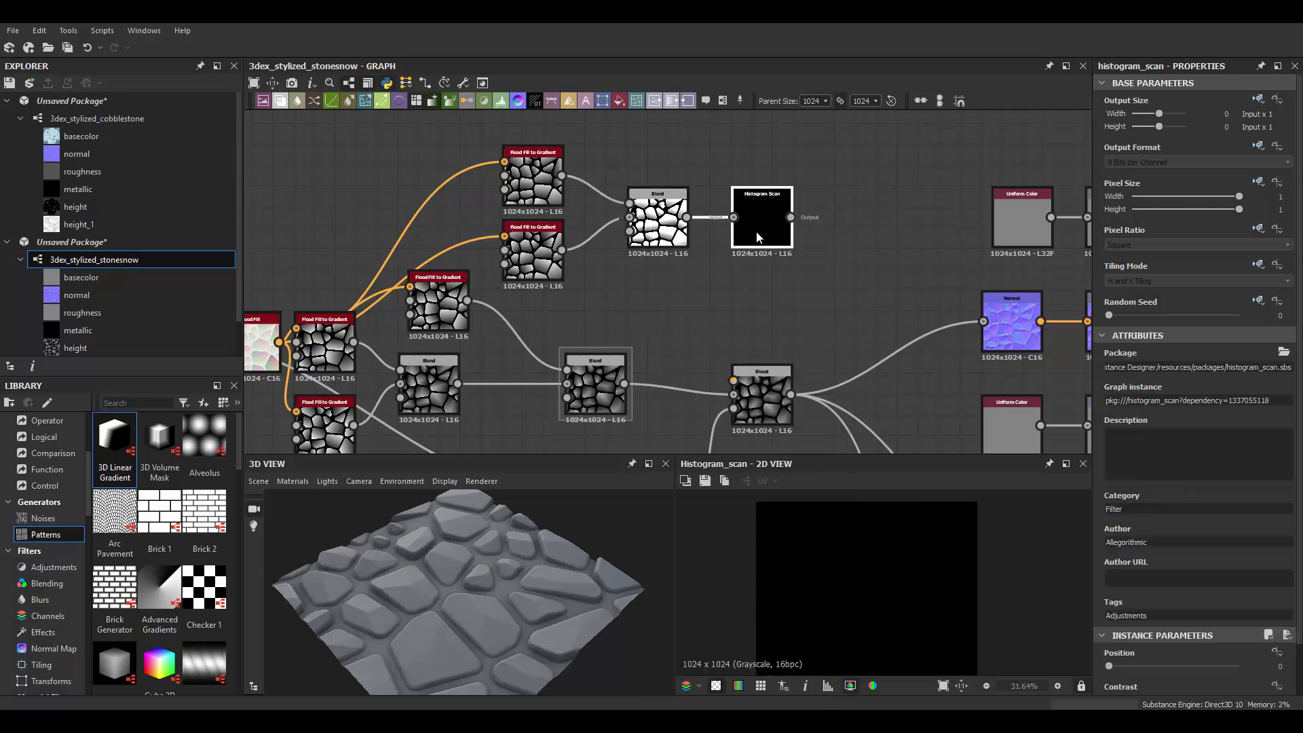
pyautogui.moveTo(1109, 666); pyautogui.dragTo(1206, 666)
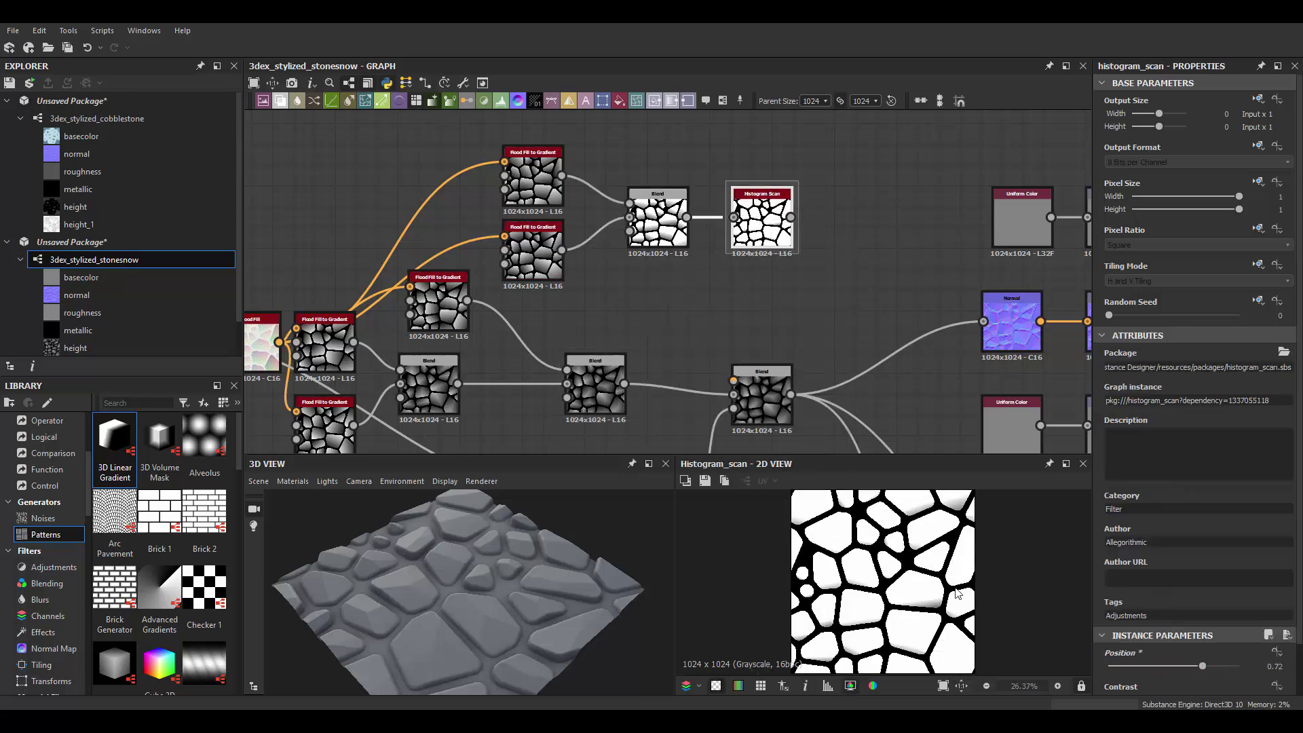
# Multiply the Histogram Scan mask over the stone gradients with a new Blend
pyautogui.moveTo(780, 306); pyautogui.dragTo(776, 276, button='middle')
pyautogui.press('space')
pyautogui.write('blend')
pyautogui.press('Return')
pyautogui.moveTo(786, 188)
pyautogui.mouseDown()
pyautogui.moveTo(852, 333)
pyautogui.moveTo(832, 352)
pyautogui.mouseUp()
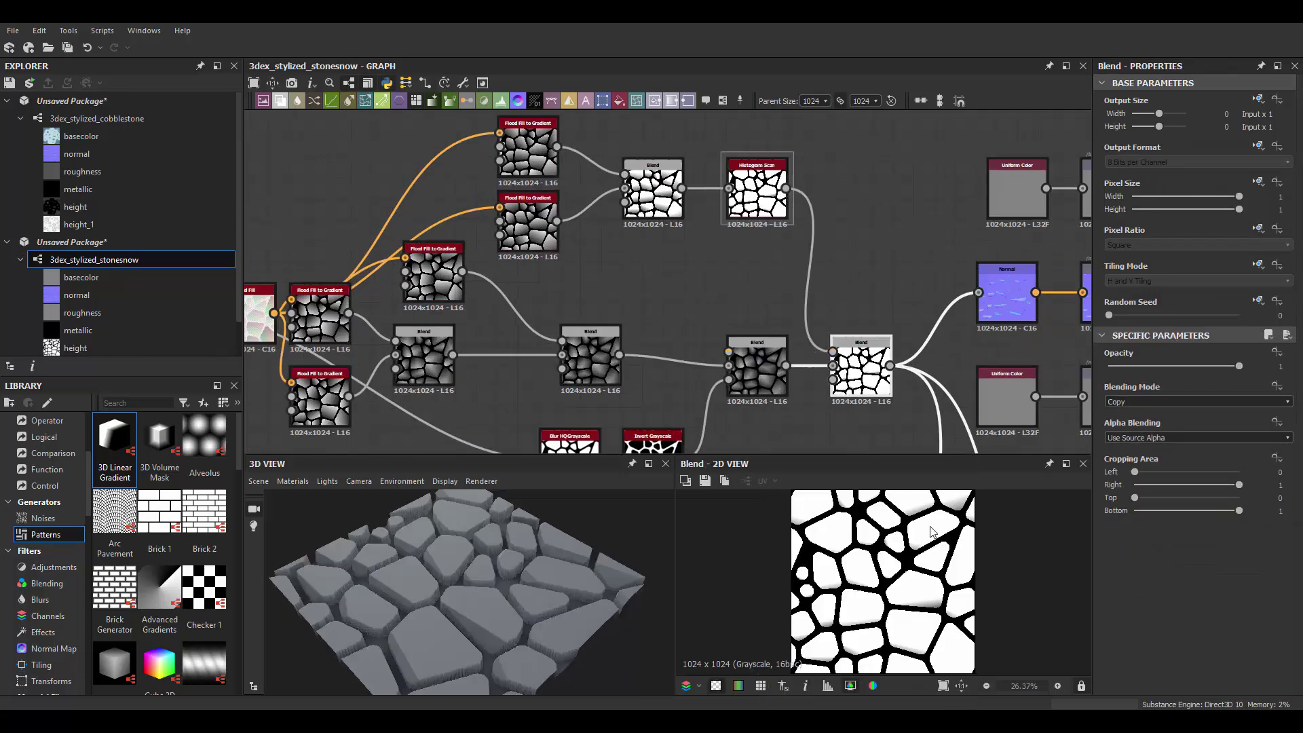
pyautogui.click(1133, 439)
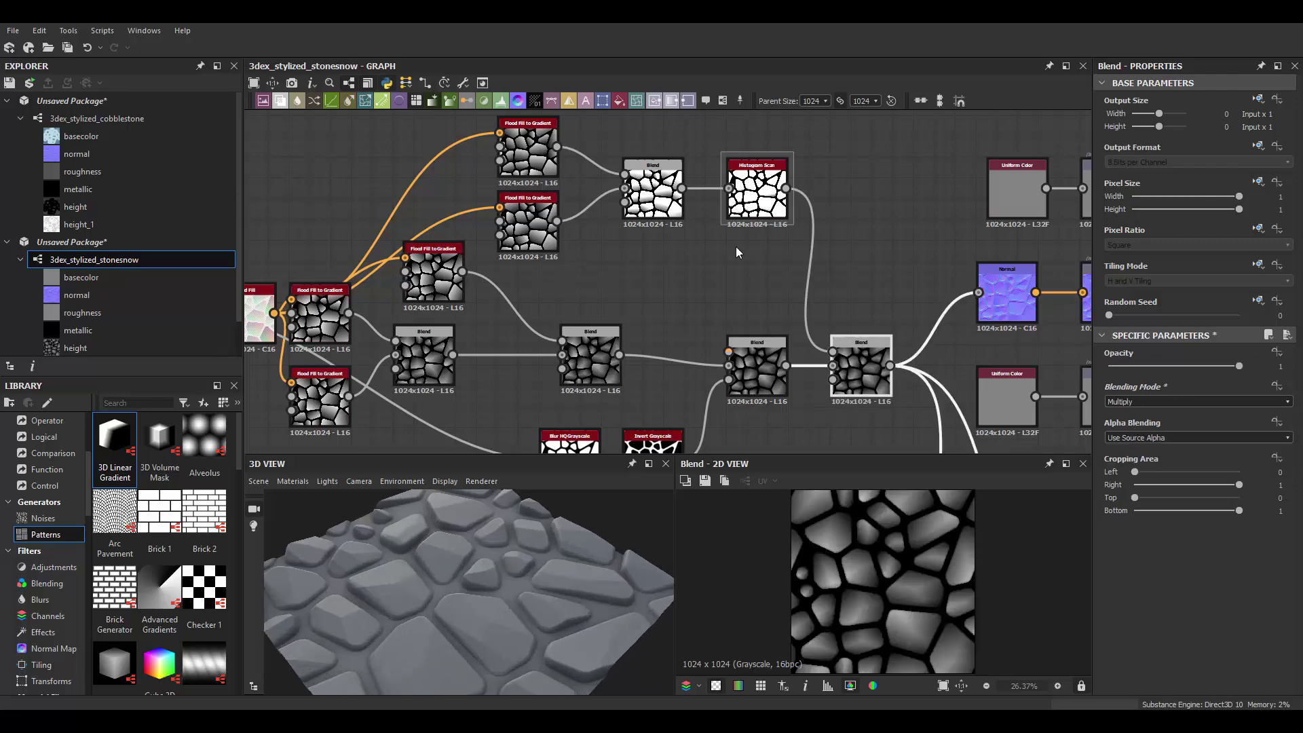
# Tune the Histogram Scan to position 0.72 and contrast 0.22, previewing the mask in 2D
pyautogui.scroll(2, 670, 159)
pyautogui.click(795, 211)
pyautogui.moveTo(1206, 624); pyautogui.dragTo(1218, 624)
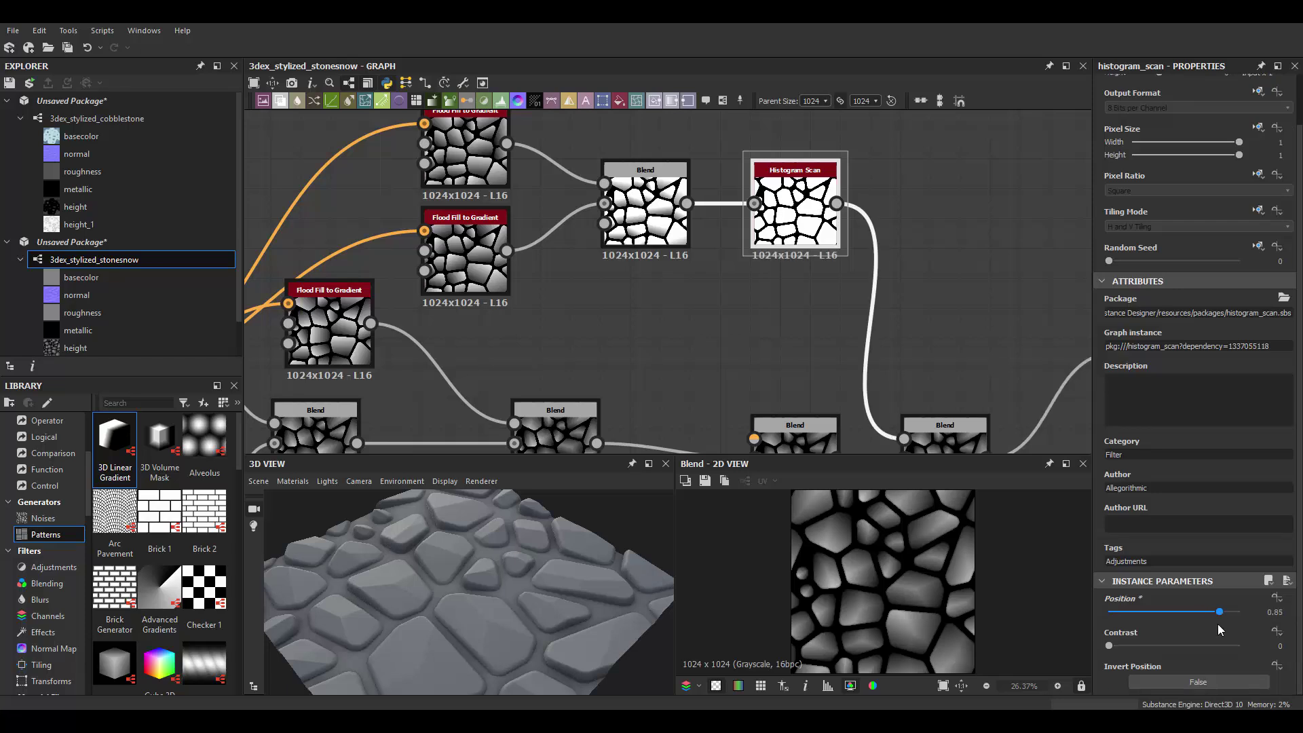
pyautogui.moveTo(1109, 646); pyautogui.dragTo(1140, 645)
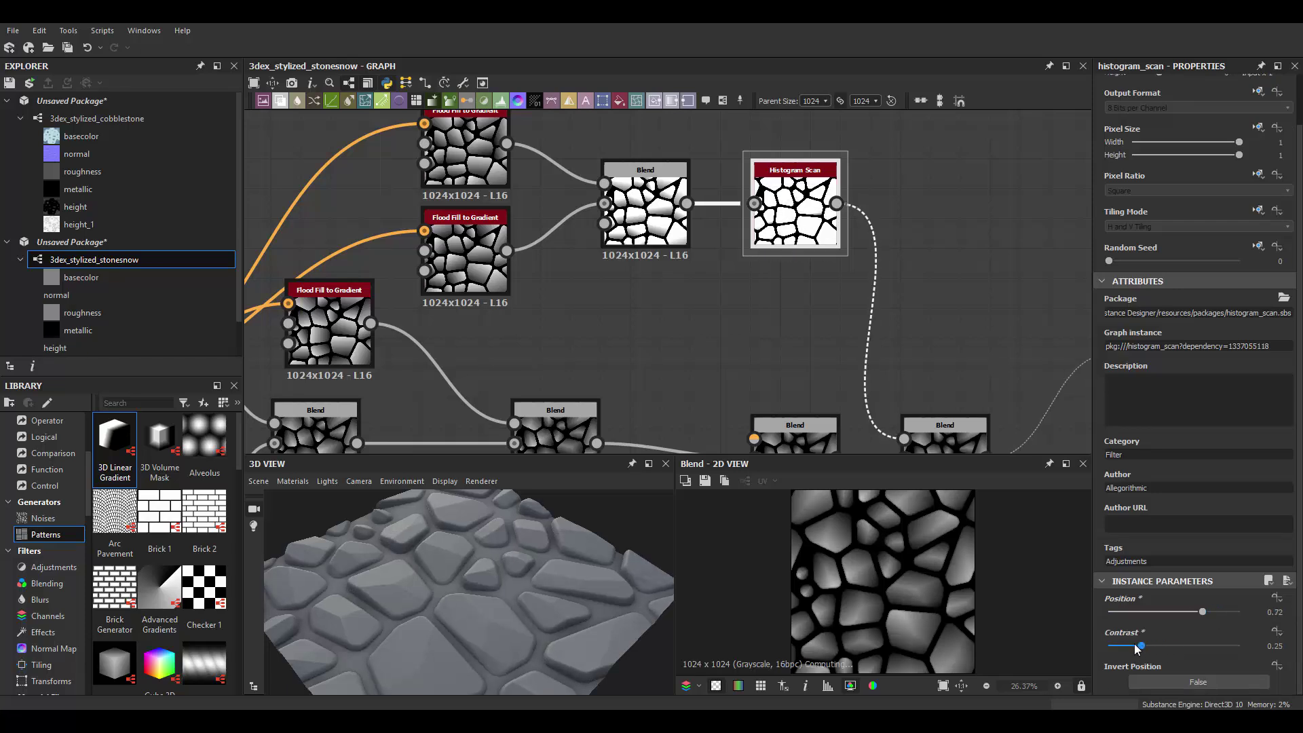
pyautogui.doubleClick(793, 203)
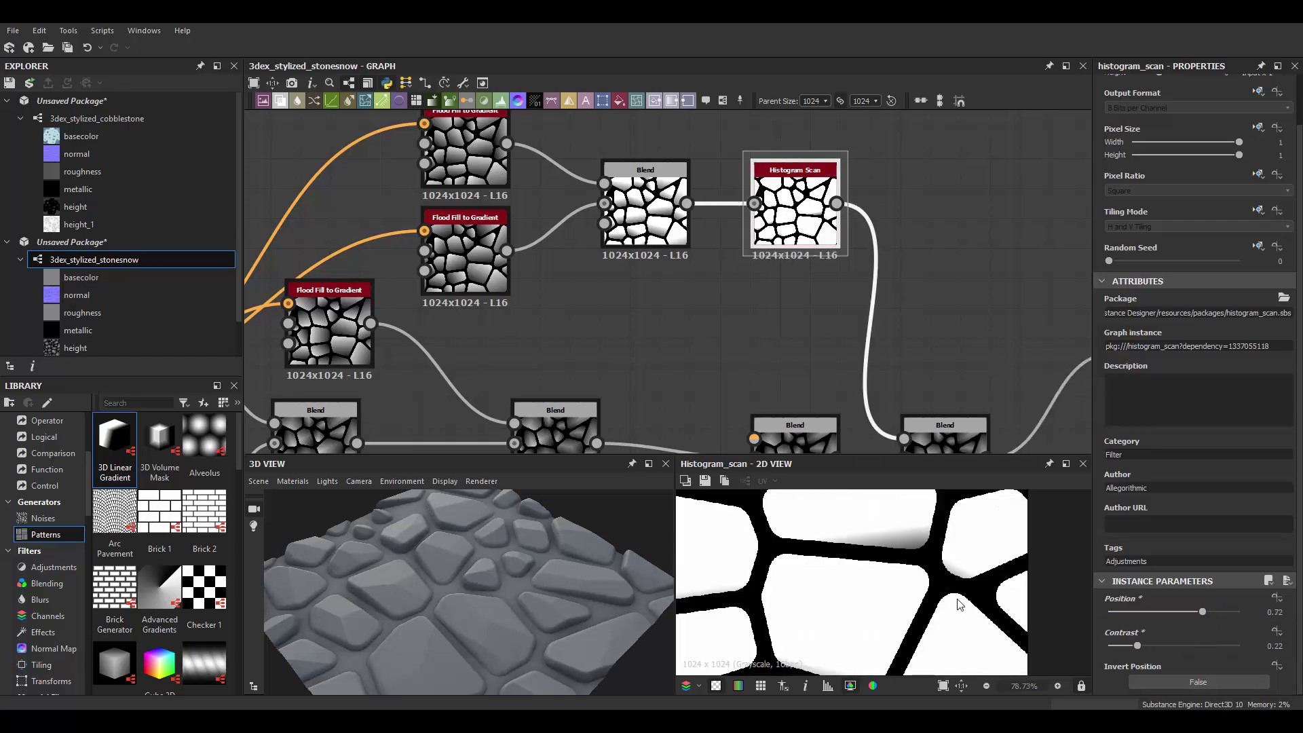
pyautogui.moveTo(484, 244); pyautogui.dragTo(522, 327, button='middle')
# Set the second Flood Fill to Gradient angle to 1.5 turns
pyautogui.click(521, 327)
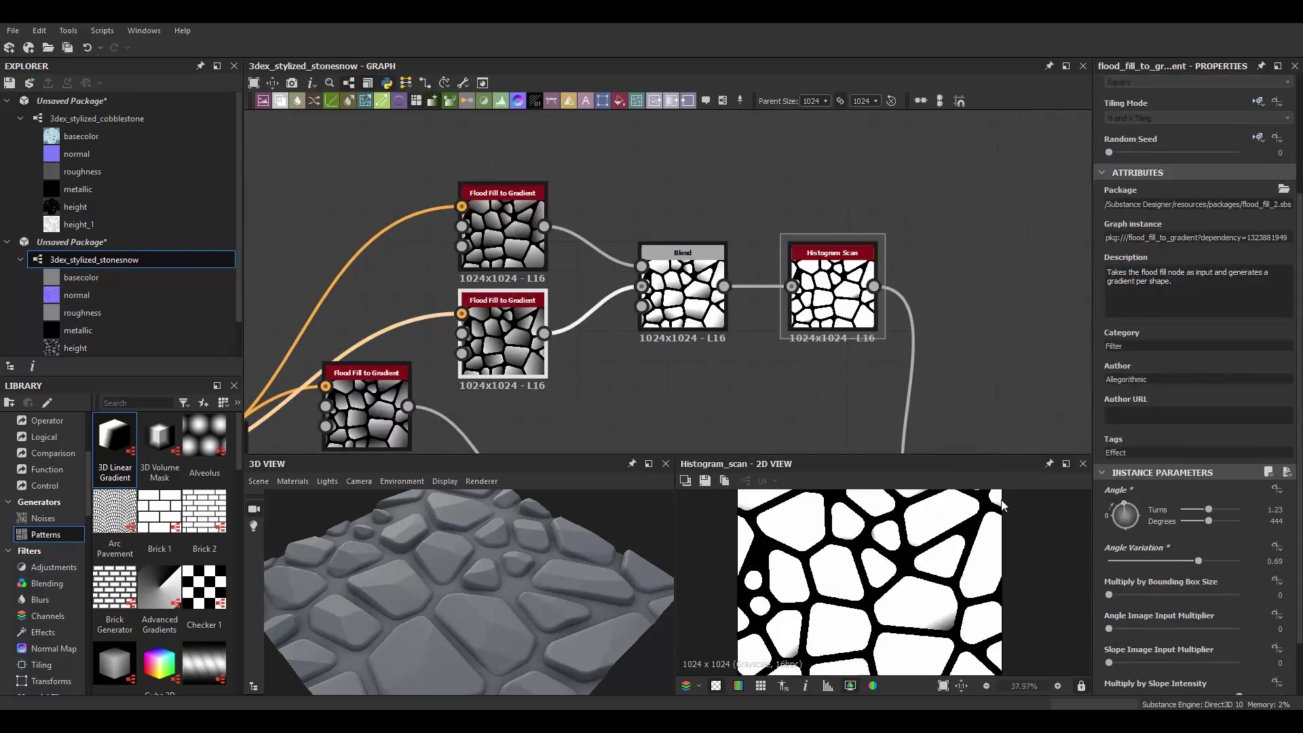
pyautogui.scroll(-2, 1002, 505)
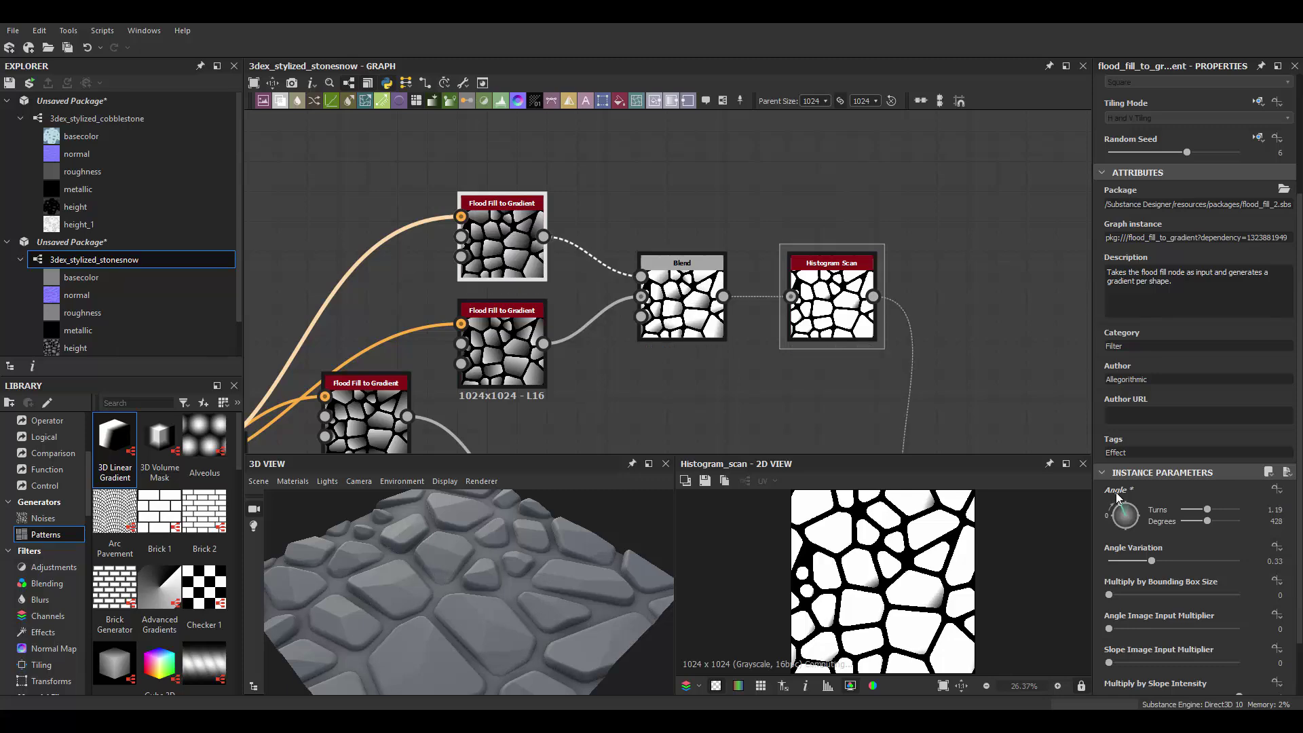
pyautogui.click(1174, 511)
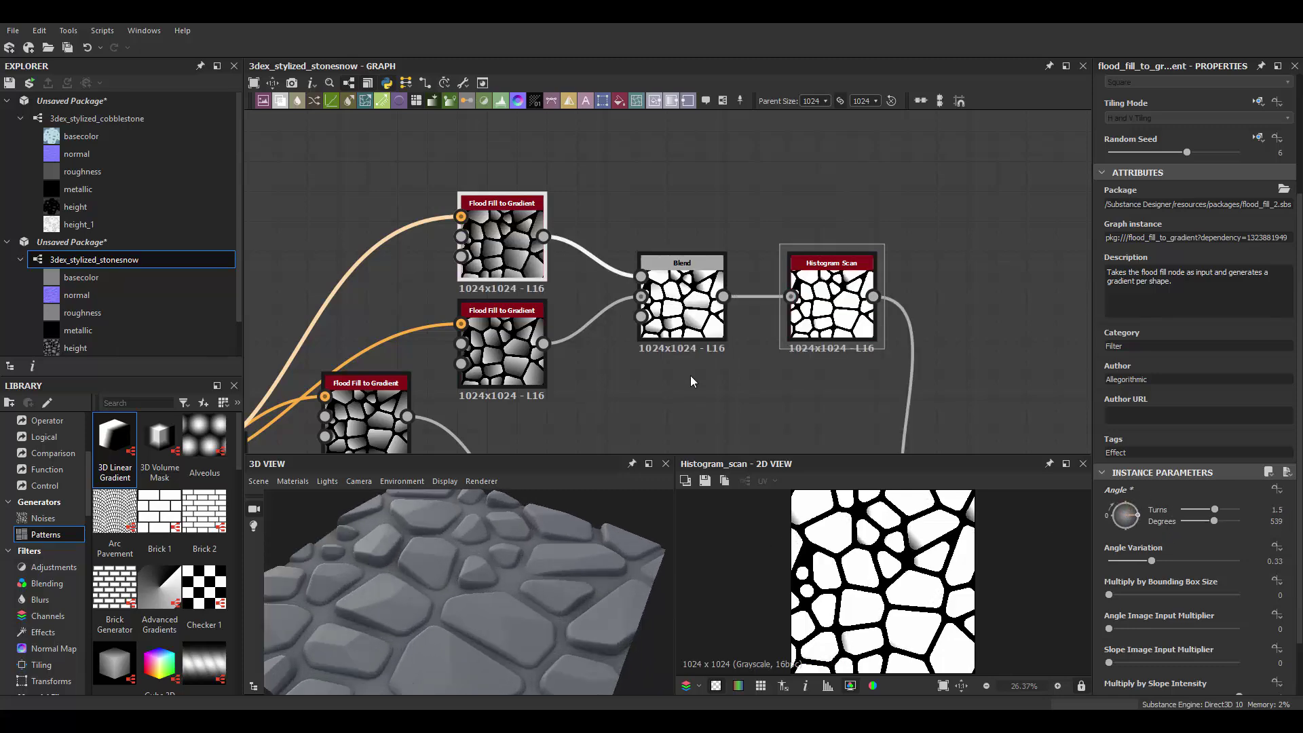
# Frame the node graph and inspect the upper and lower Blend nodes
pyautogui.press('f')
pyautogui.scroll(3, 777, 335)
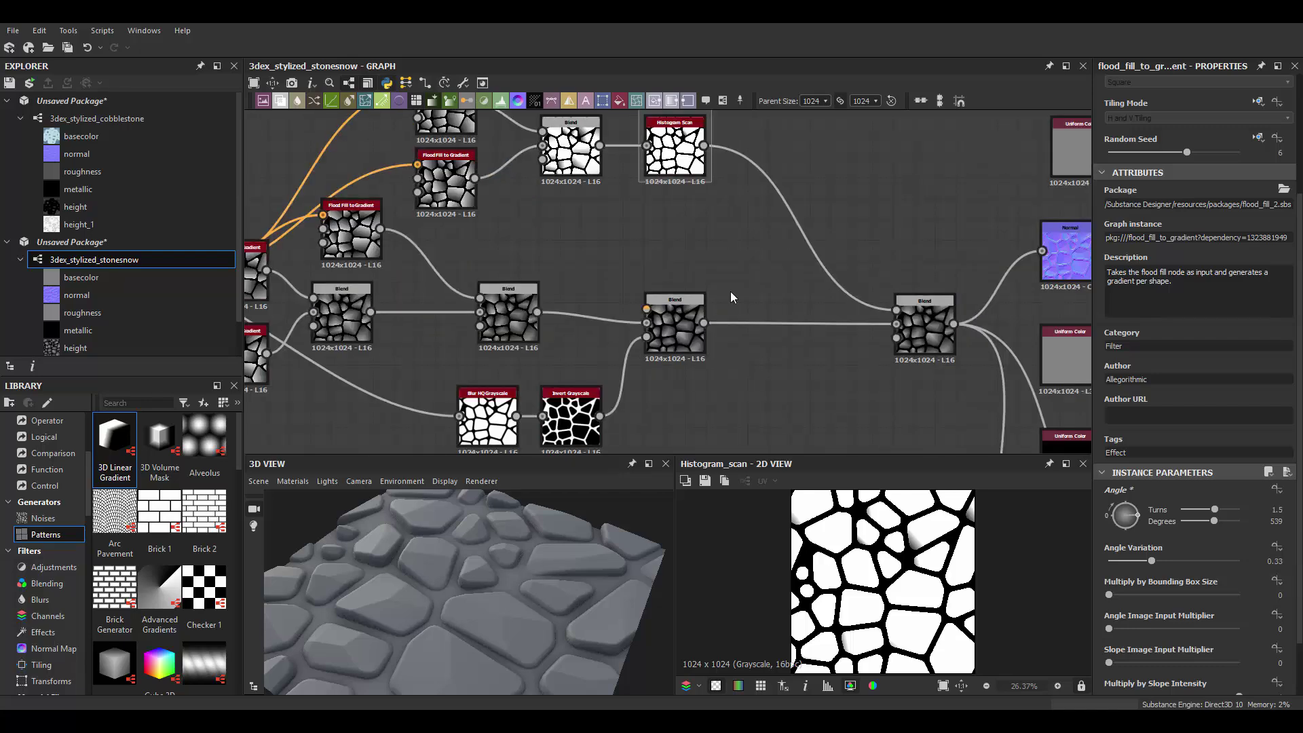
pyautogui.click(841, 319)
pyautogui.moveTo(659, 282); pyautogui.dragTo(651, 307, button='middle')
pyautogui.scroll(-2, 894, 357)
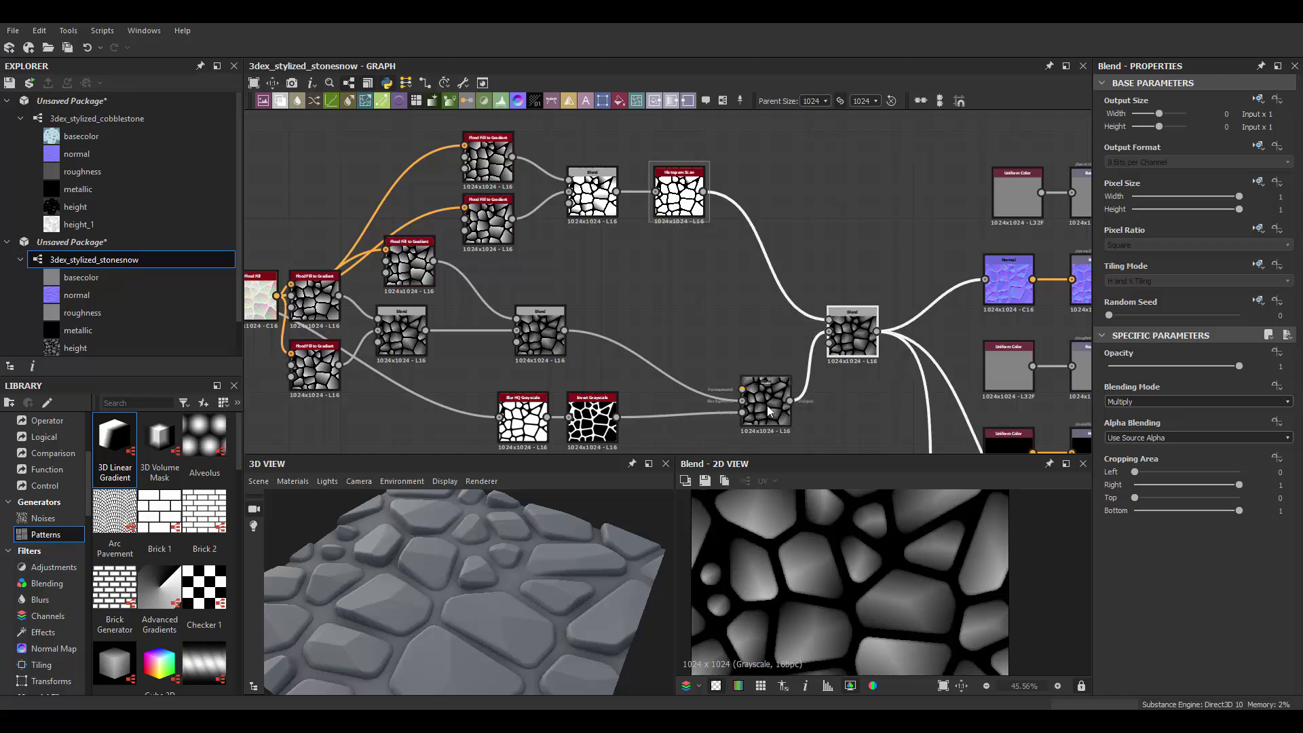
pyautogui.scroll(2, 769, 410)
pyautogui.click(765, 385)
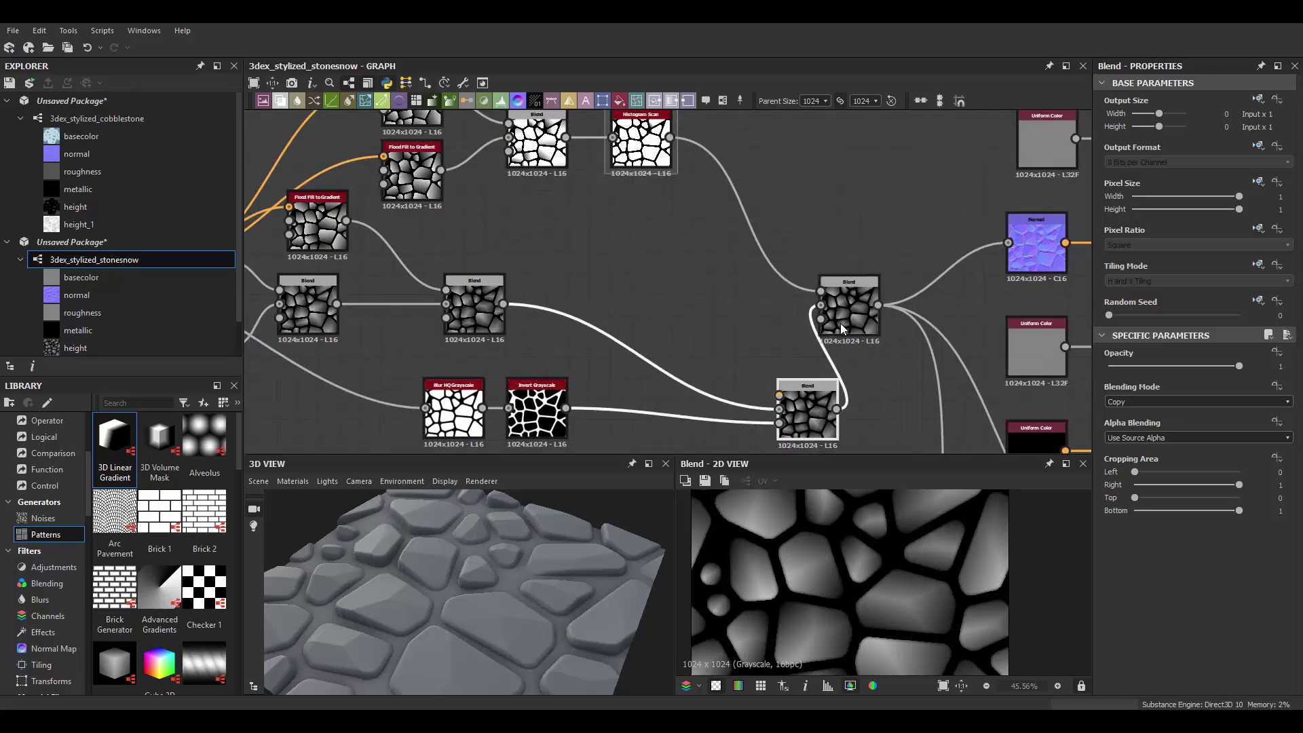
# Rearrange the graph by moving the lower Blend node up, left and then right
pyautogui.moveTo(841, 328); pyautogui.dragTo(767, 304)
pyautogui.scroll(-1, 800, 396)
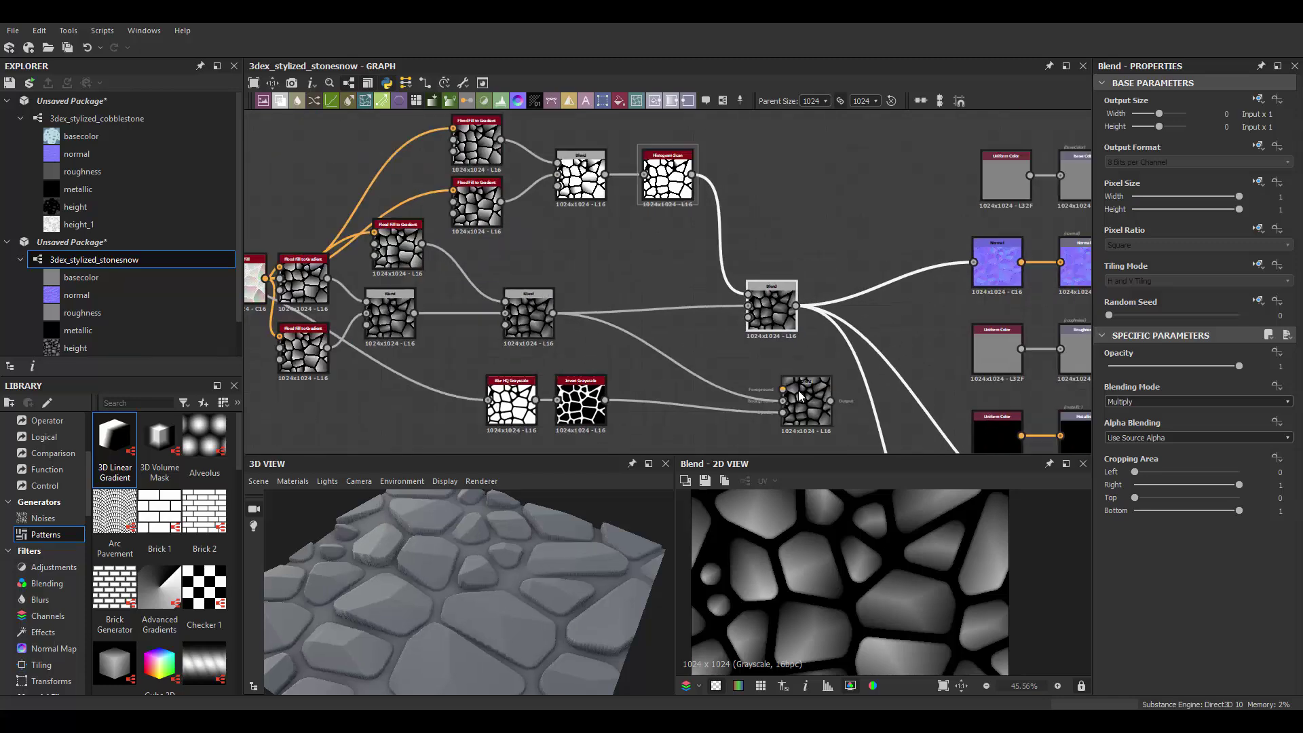
pyautogui.scroll(-2, 782, 390)
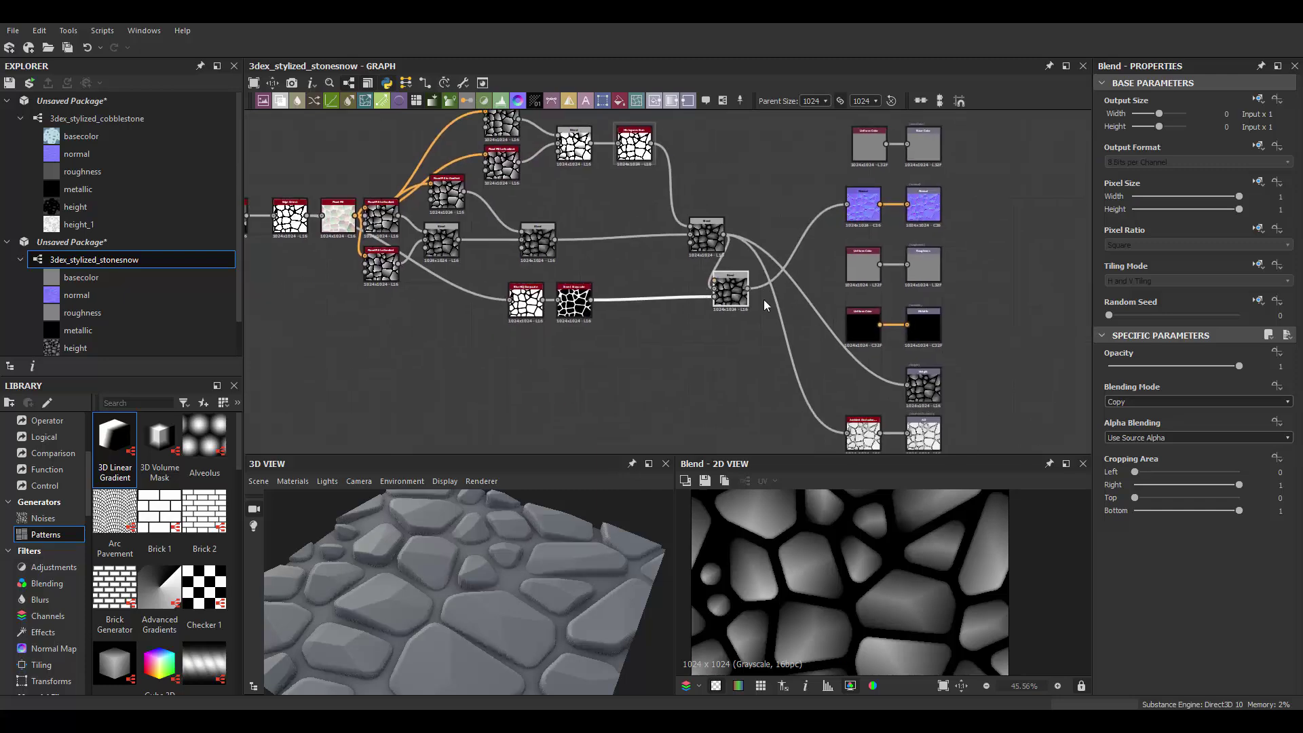
pyautogui.scroll(1, 514, 349)
pyautogui.scroll(1, 514, 349)
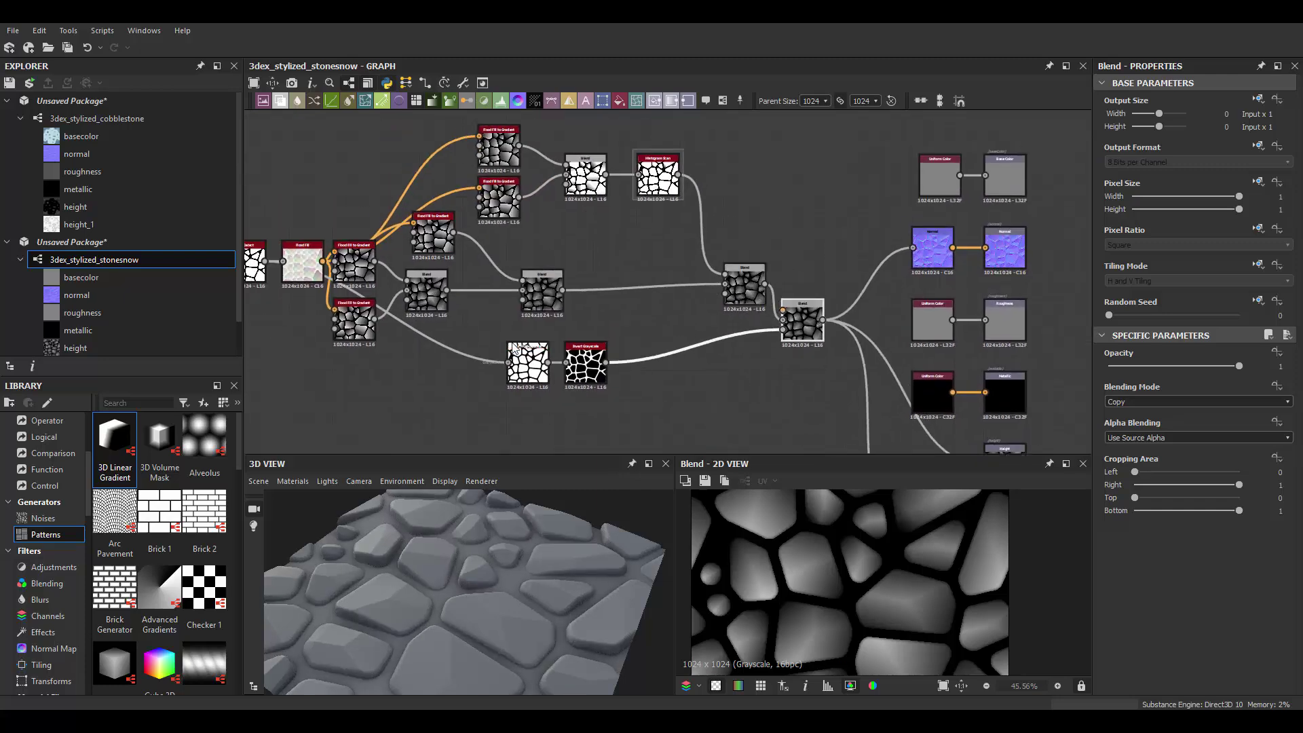
pyautogui.scroll(2, 698, 359)
pyautogui.moveTo(644, 339); pyautogui.dragTo(768, 336, button='middle')
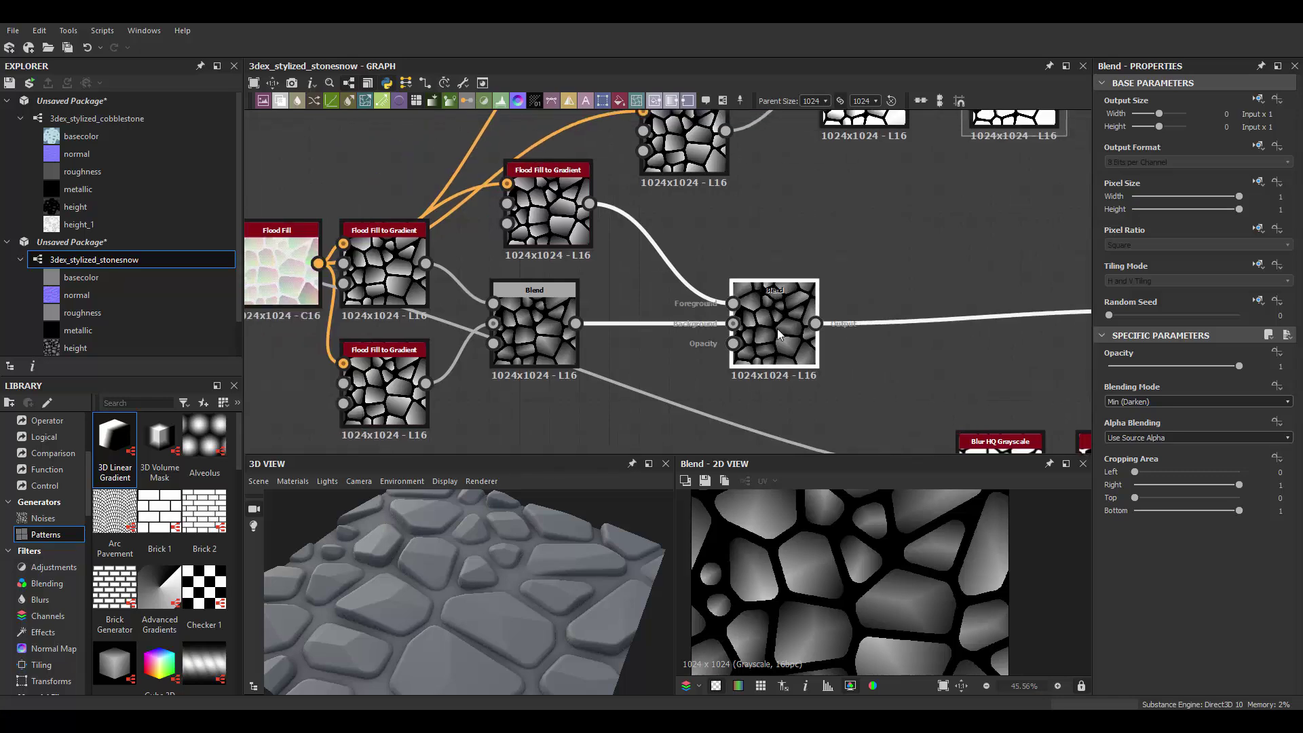
pyautogui.moveTo(791, 326); pyautogui.dragTo(901, 326)
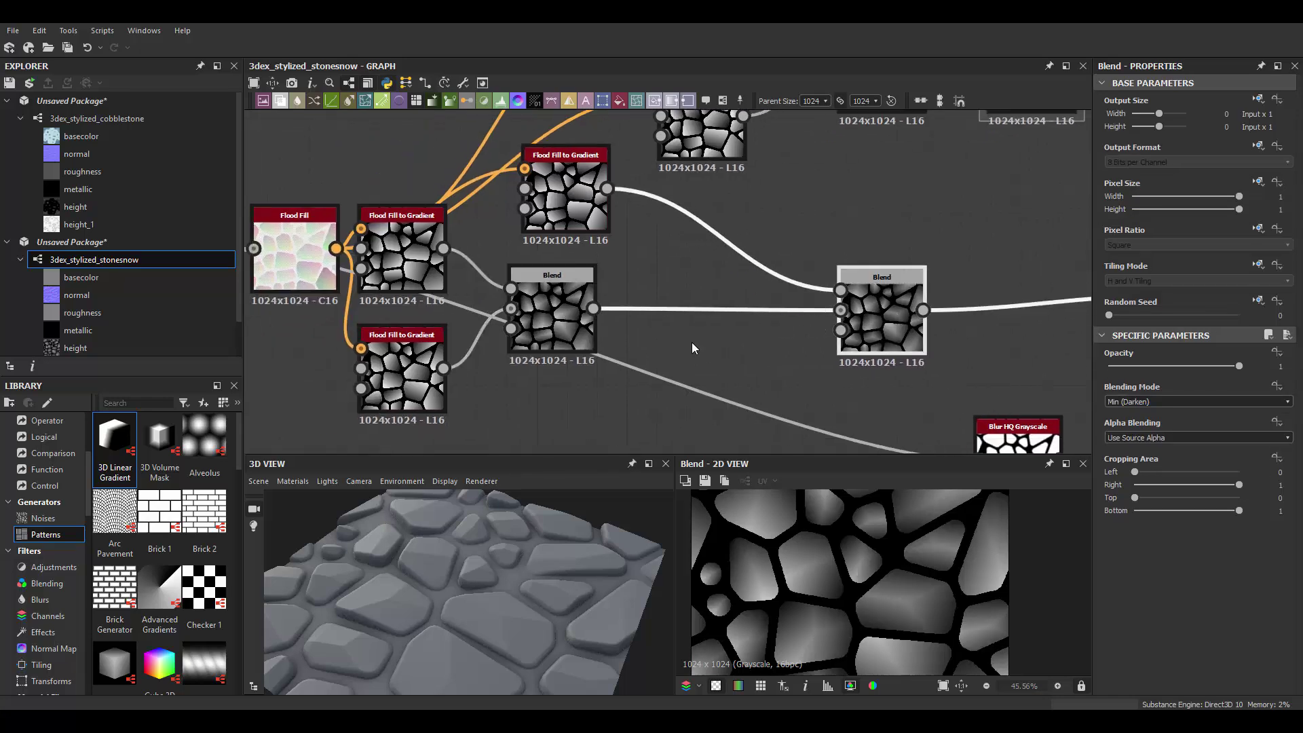
# Insert a Slope Blur Grayscale after the Blend, fed by a Perlin Noise slope input
pyautogui.rightClick(775, 333)
pyautogui.click(814, 329)
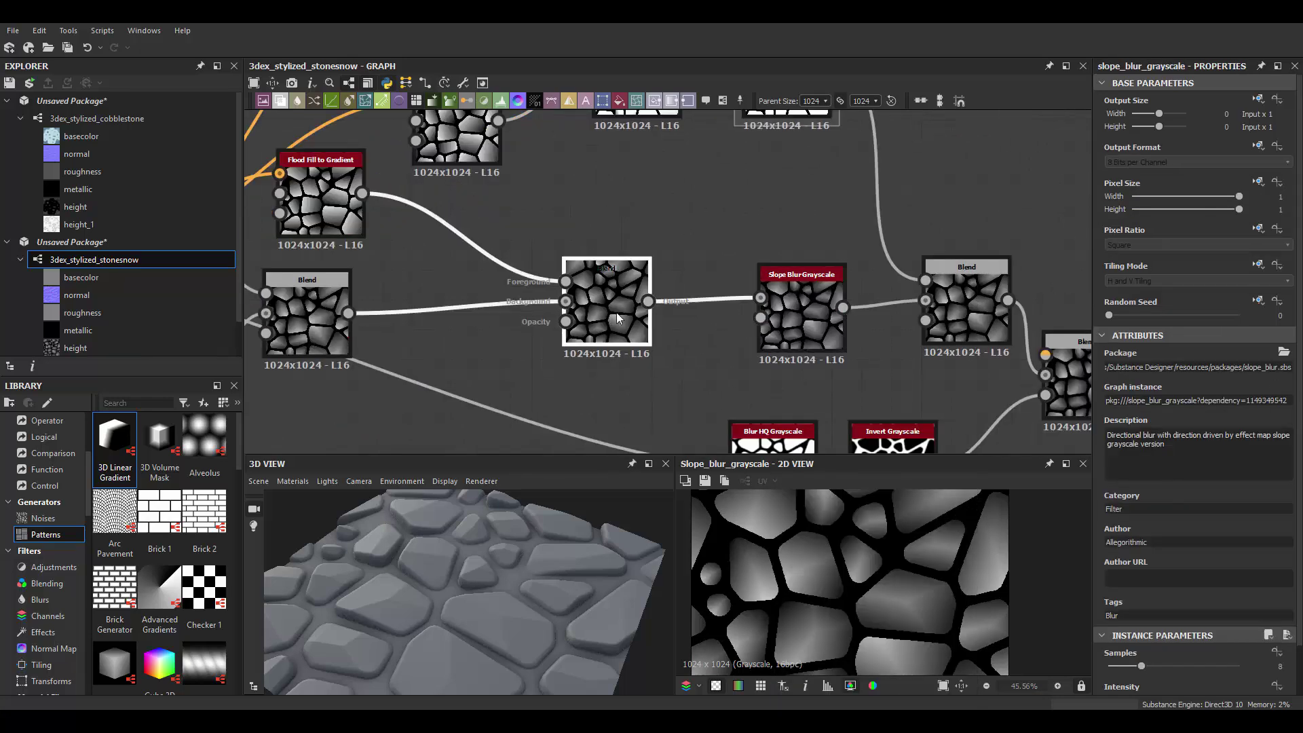
pyautogui.moveTo(760, 318); pyautogui.dragTo(621, 409)
pyautogui.write('perlin')
pyautogui.press('Return')
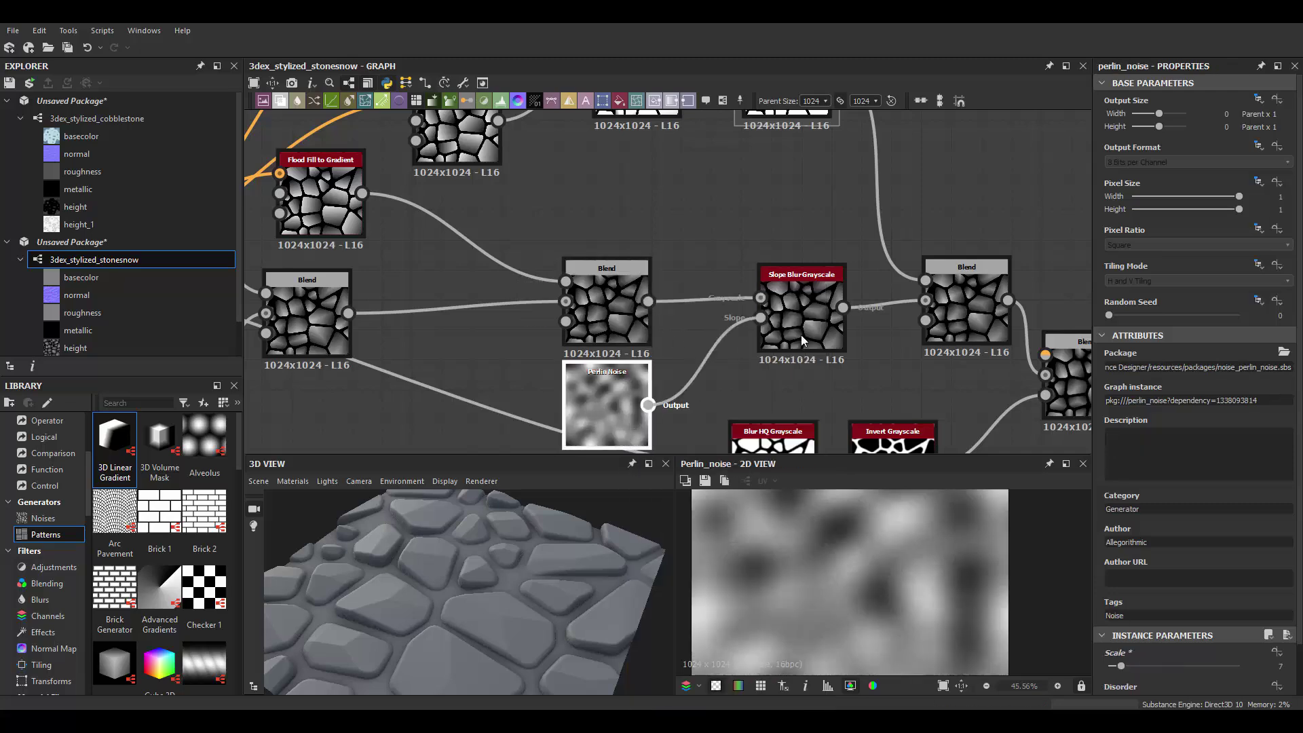
# Lower the Slope Blur intensity and switch its mode to Min
pyautogui.click(801, 339)
pyautogui.scroll(-2, 1194, 475)
pyautogui.moveTo(1188, 648)
pyautogui.mouseDown()
pyautogui.moveTo(1121, 650)
pyautogui.moveTo(1127, 612)
pyautogui.mouseUp()
pyautogui.click(1153, 683)
# Inspect the Perlin Noise, Slope Blur and Blend nodes against the 3D preview
pyautogui.click(606, 407)
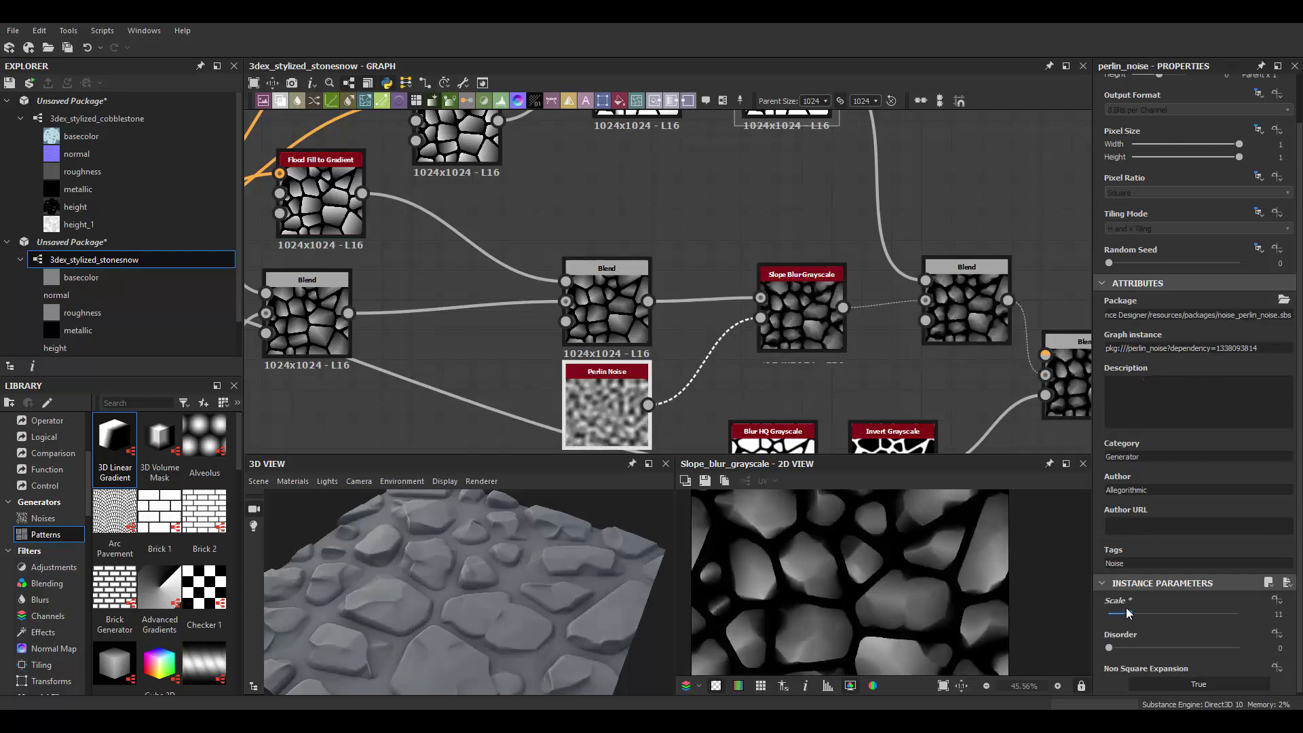
pyautogui.moveTo(494, 567); pyautogui.dragTo(548, 494)
pyautogui.click(801, 312)
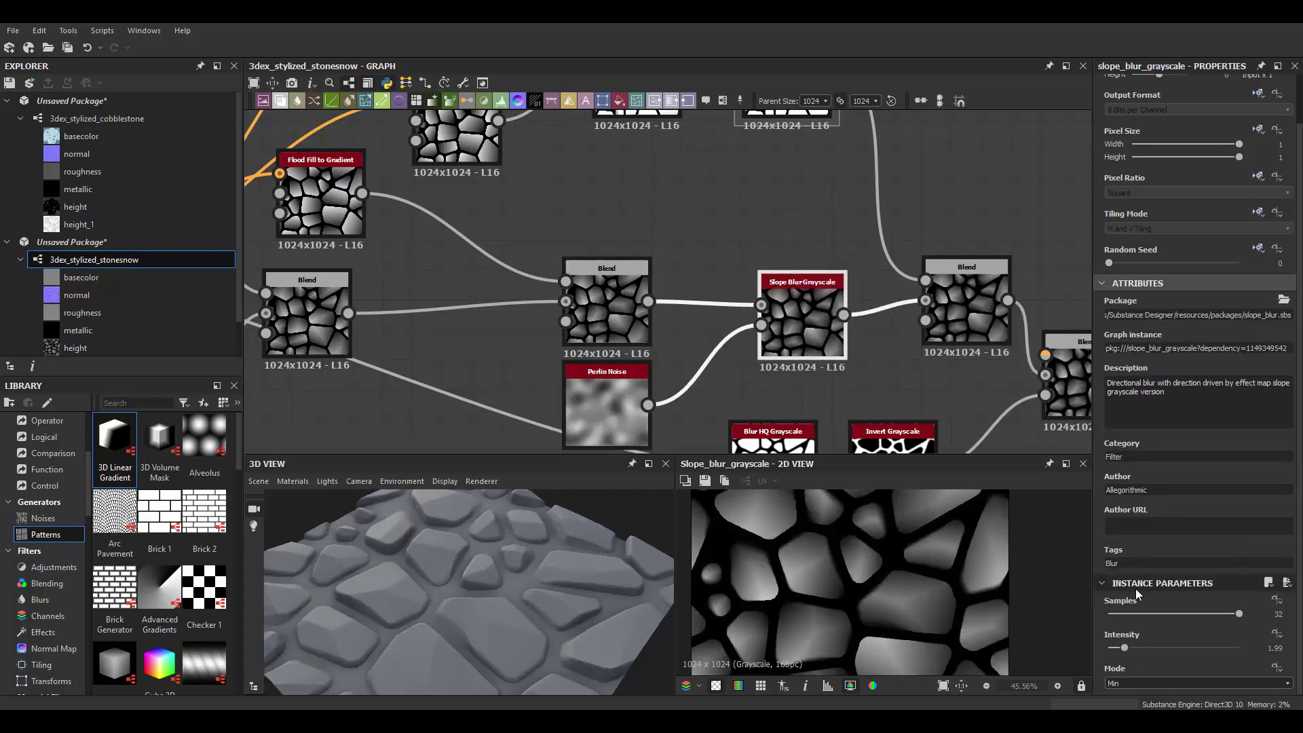
pyautogui.click(966, 298)
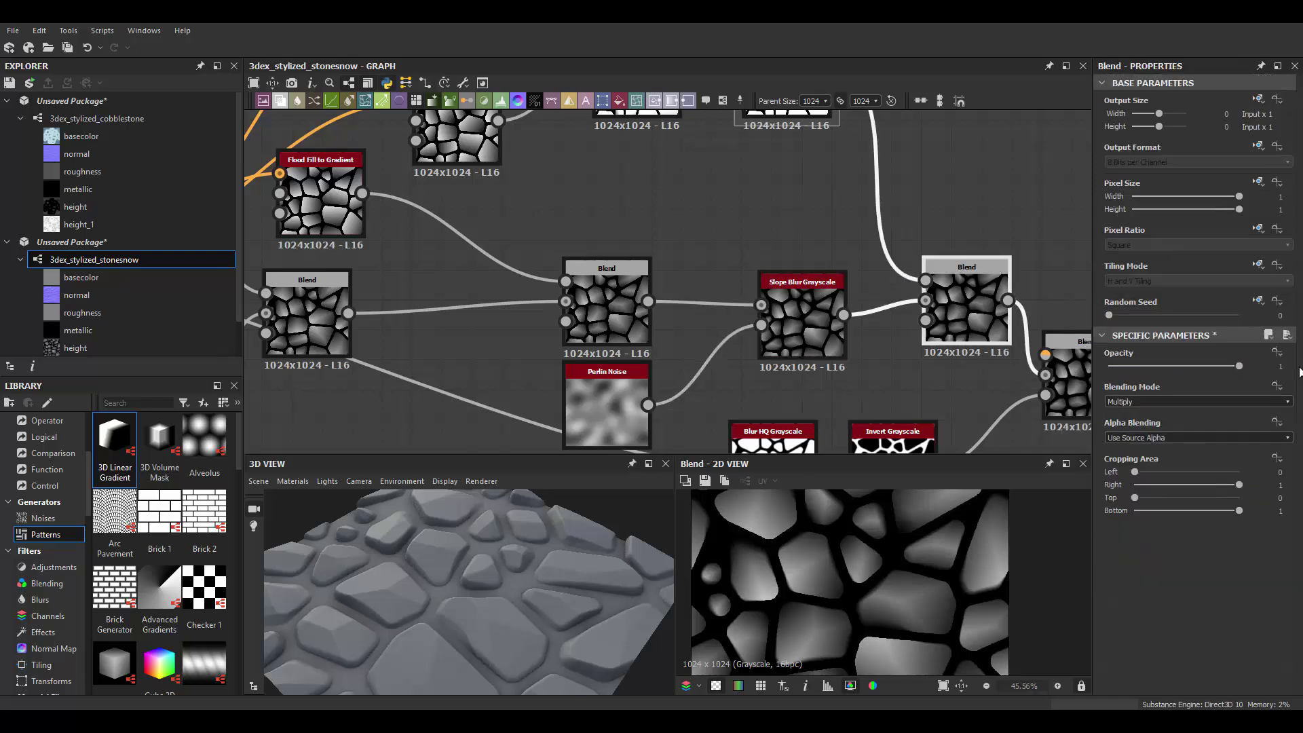
pyautogui.scroll(-3, 665, 285)
pyautogui.scroll(3, 475, 285)
pyautogui.click(785, 312)
# Reduce the Perlin Noise scale to 7 and check the result in 3D
pyautogui.moveTo(785, 312); pyautogui.dragTo(506, 322, button='middle')
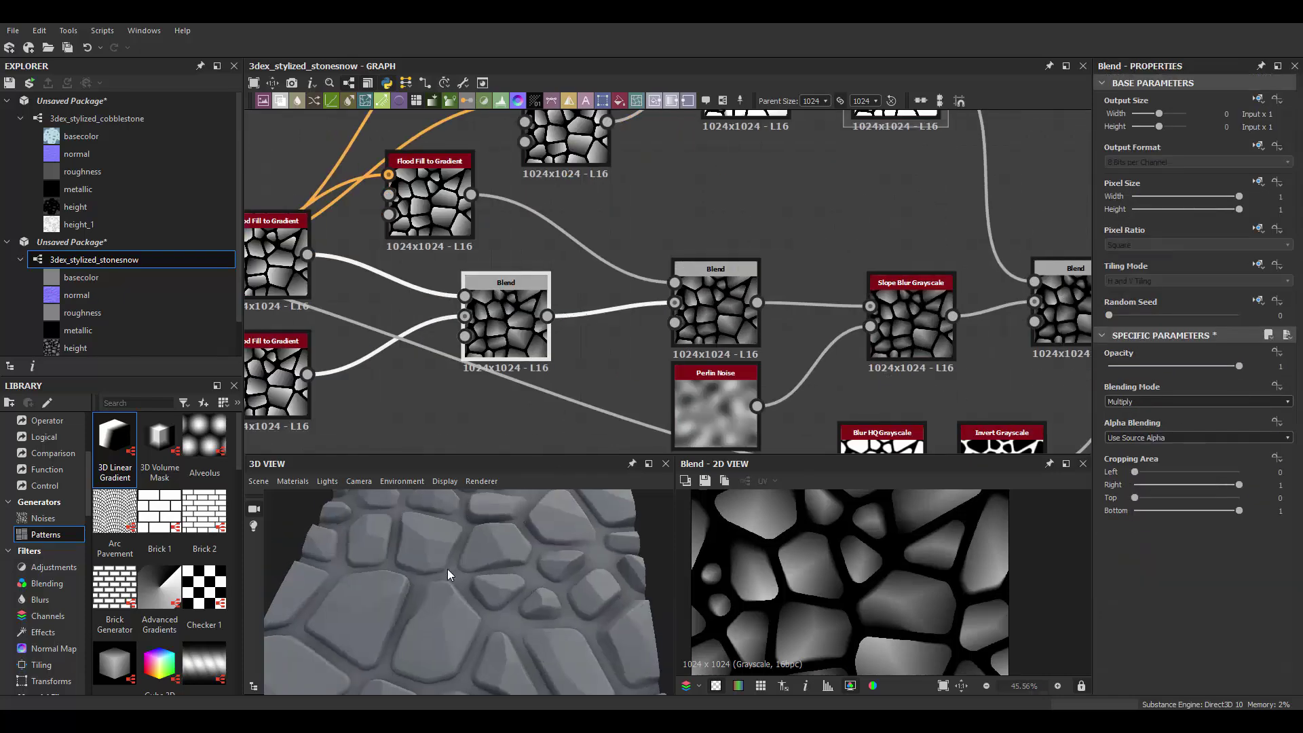
pyautogui.moveTo(716, 407); pyautogui.dragTo(683, 394, button='middle')
pyautogui.click(683, 394)
pyautogui.moveTo(475, 597)
pyautogui.mouseDown()
pyautogui.moveTo(506, 613)
pyautogui.moveTo(641, 616)
pyautogui.mouseUp()
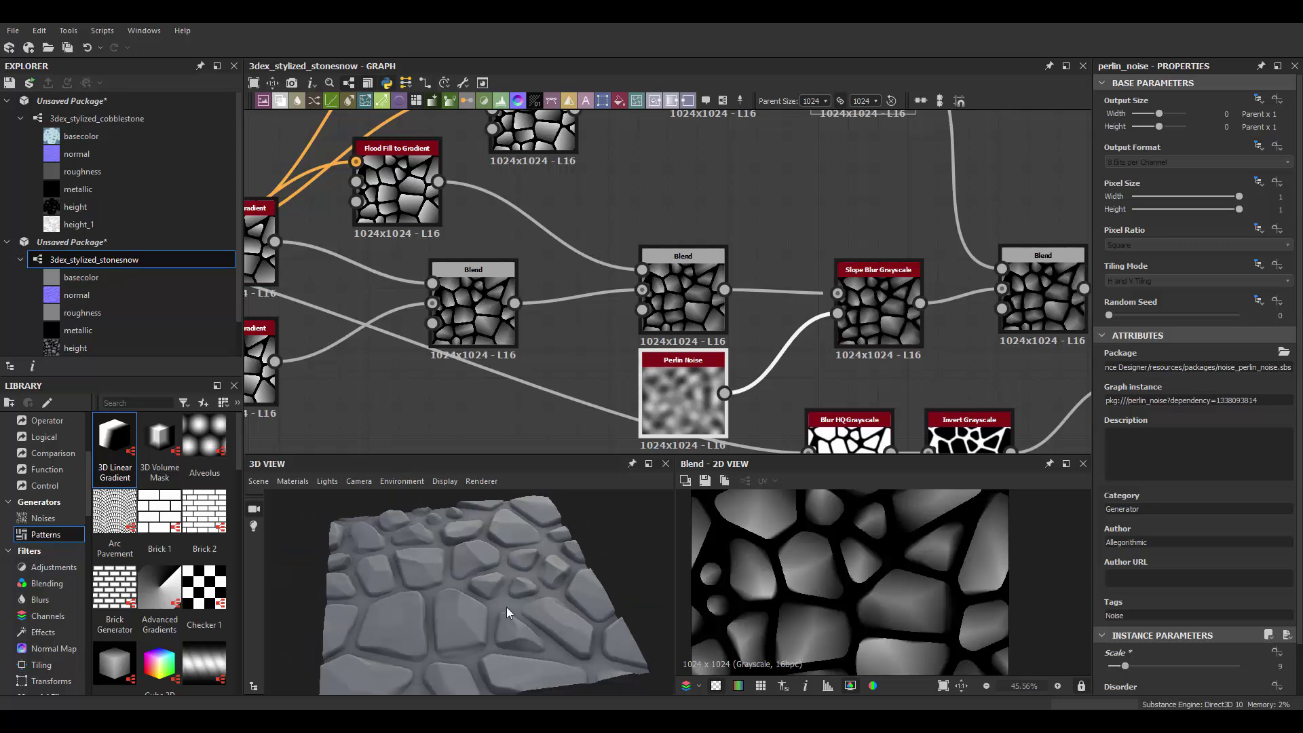
pyautogui.moveTo(1124, 666); pyautogui.dragTo(1120, 667)
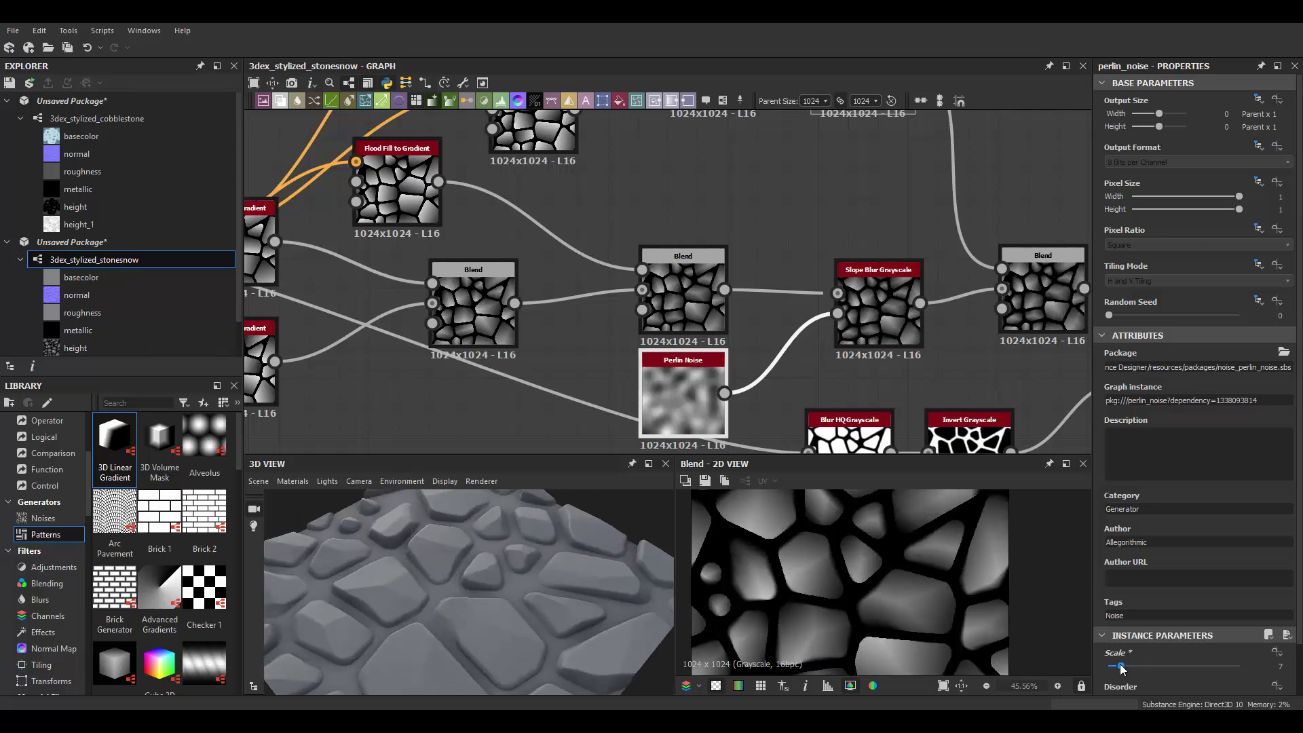
pyautogui.moveTo(515, 597); pyautogui.dragTo(552, 603)
pyautogui.scroll(-5, 544, 267)
pyautogui.scroll(1, 761, 329)
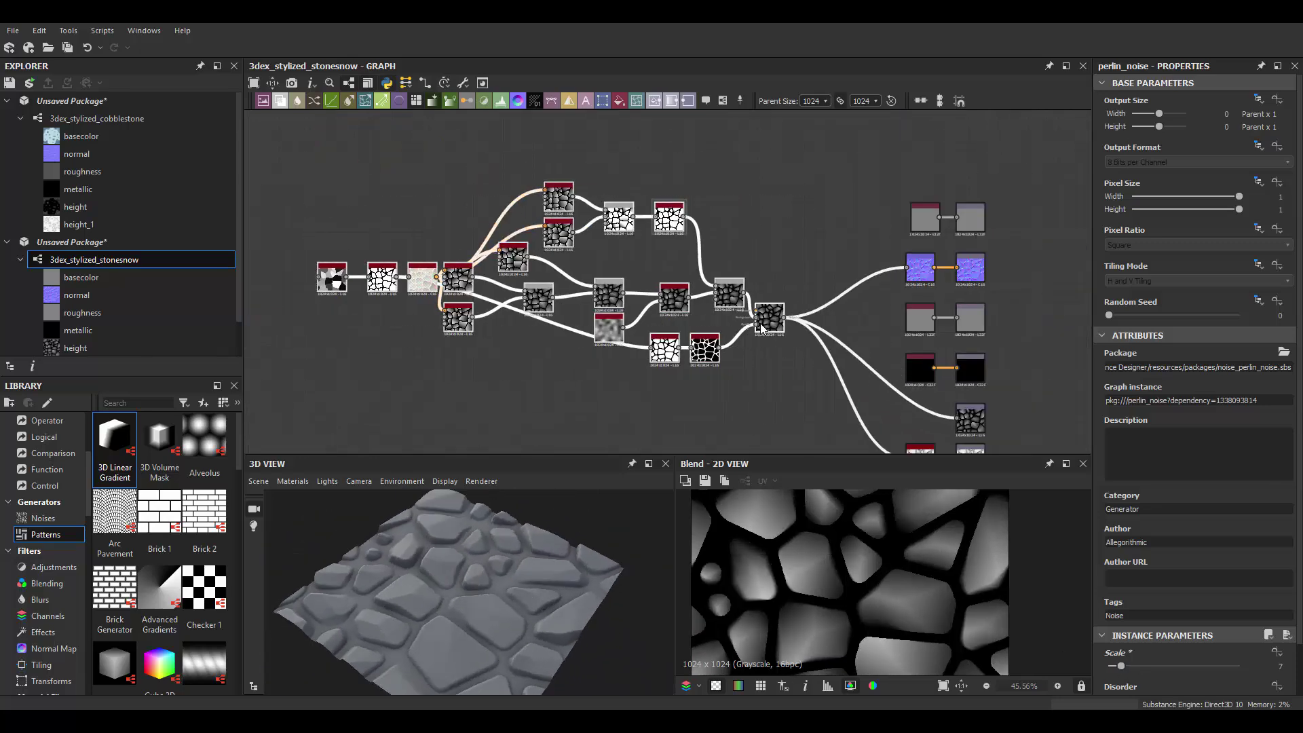
pyautogui.scroll(3, 710, 360)
pyautogui.scroll(-2, 569, 308)
# Narrow the Edge Detect edge width to 3.64
pyautogui.click(370, 257)
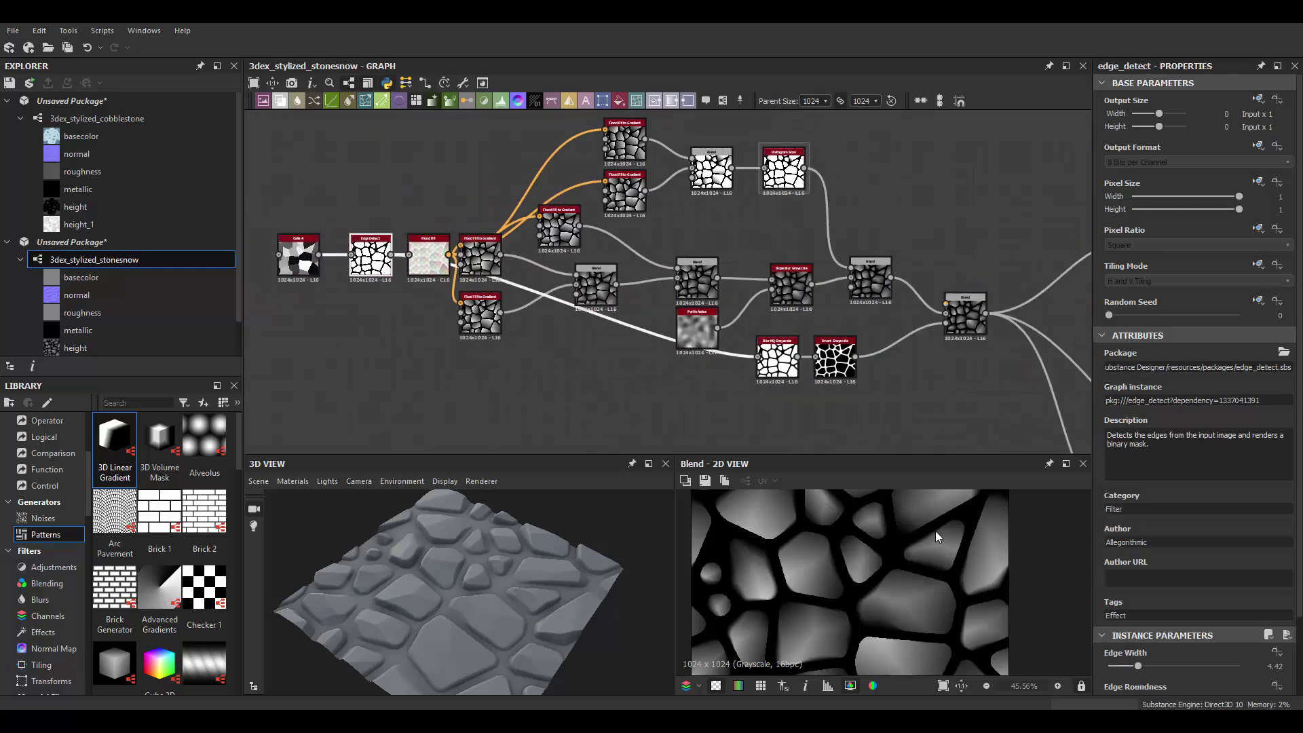
pyautogui.scroll(-3, 1135, 577)
pyautogui.moveTo(1134, 576)
pyautogui.mouseDown()
pyautogui.moveTo(1155, 576)
pyautogui.moveTo(1130, 576)
pyautogui.mouseUp()
pyautogui.moveTo(503, 581); pyautogui.dragTo(464, 575)
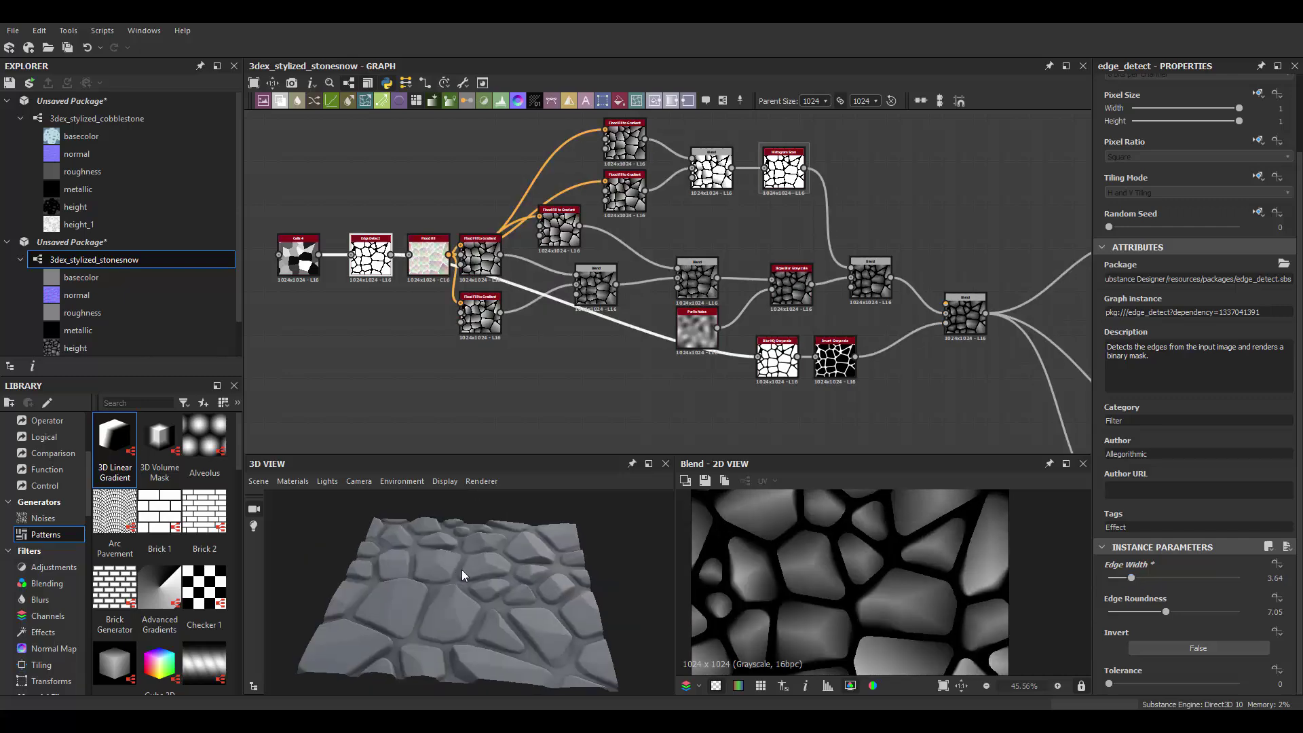
pyautogui.scroll(3, 817, 347)
# Inspect the Blur HQ Grayscale node, intensity 2.9
pyautogui.click(516, 285)
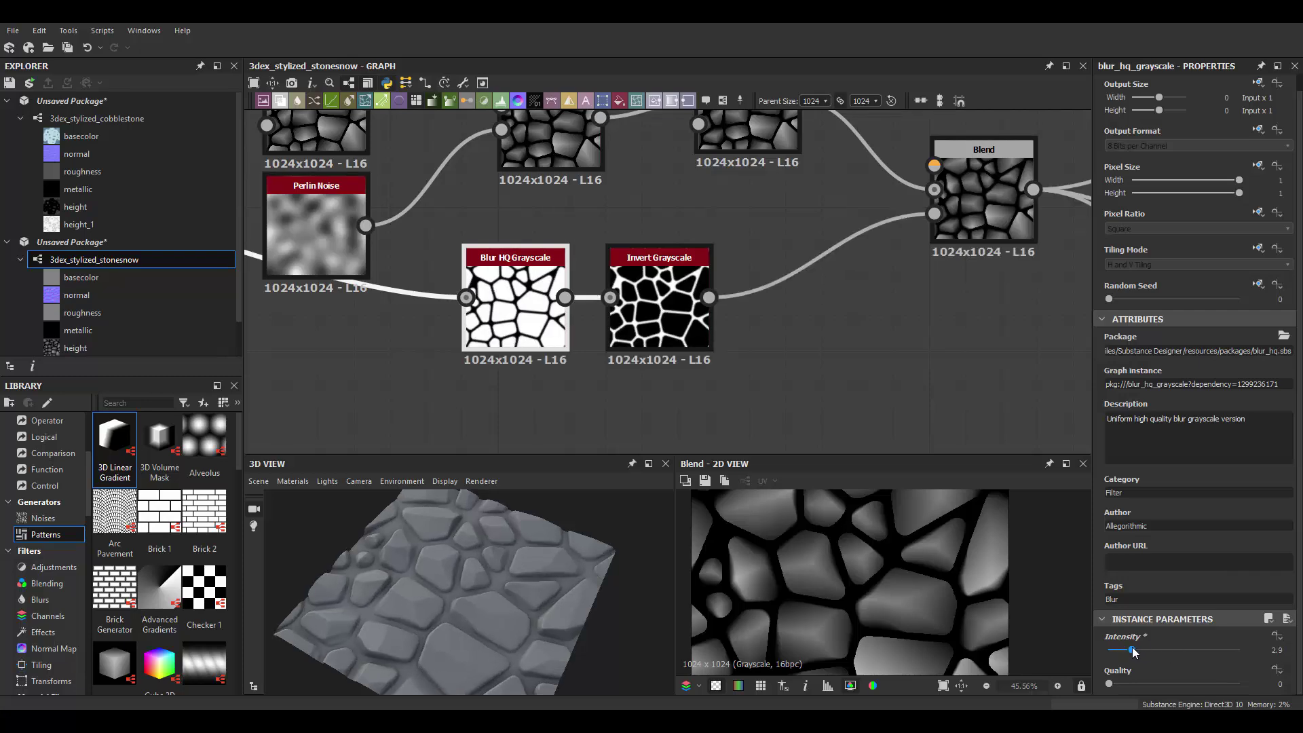
pyautogui.scroll(-5, 863, 315)
pyautogui.scroll(1, 807, 270)
pyautogui.scroll(1, 889, 361)
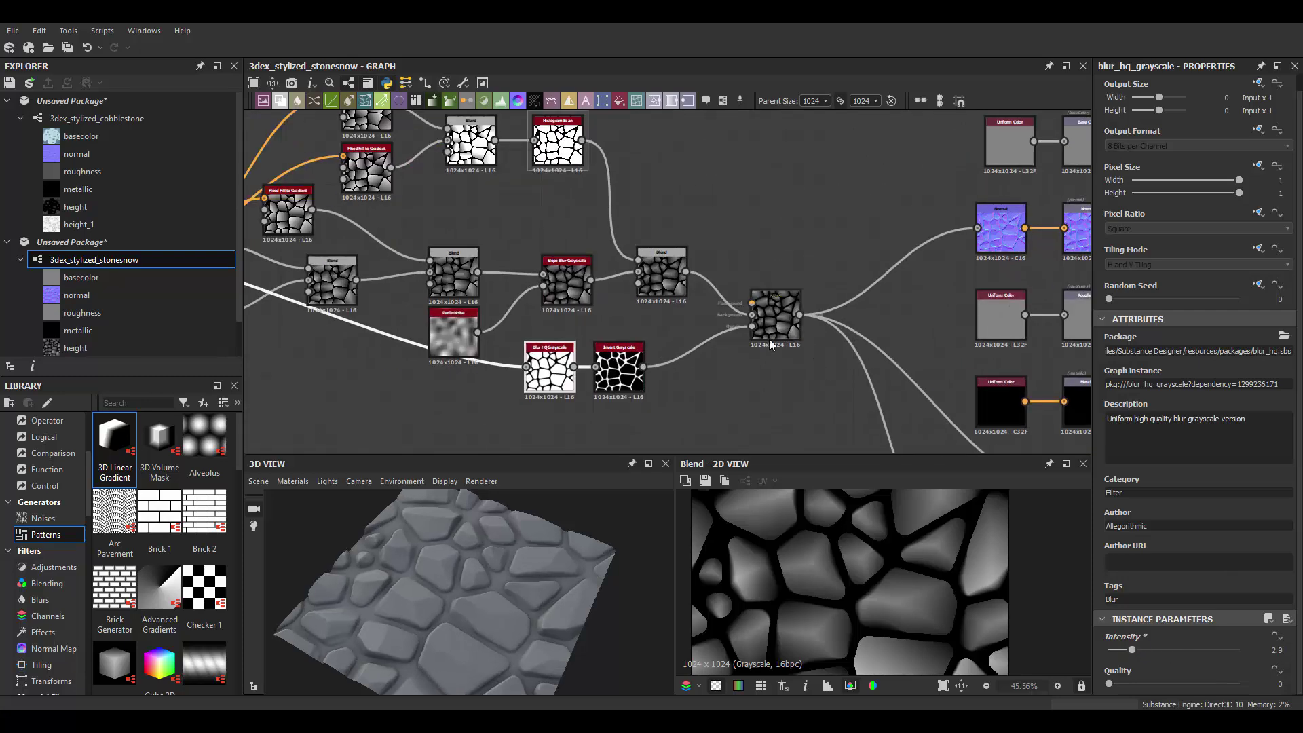
pyautogui.scroll(1, 768, 339)
# Add a Clouds 2 node followed by a Histogram Range set to 0.25
pyautogui.scroll(1, 707, 373)
pyautogui.press('space')
pyautogui.write('clouds')
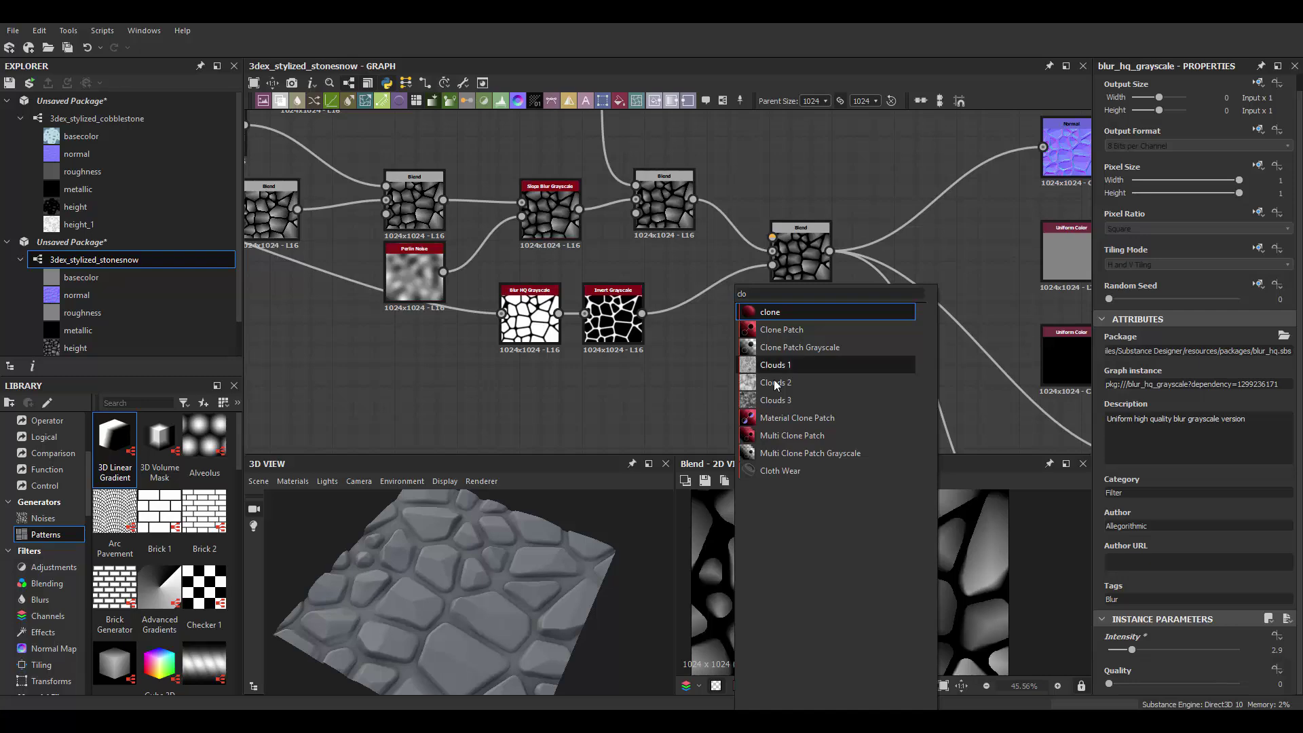
pyautogui.click(773, 370)
pyautogui.press('space')
pyautogui.write('hist')
pyautogui.click(826, 392)
pyautogui.moveTo(1174, 650); pyautogui.dragTo(1143, 650)
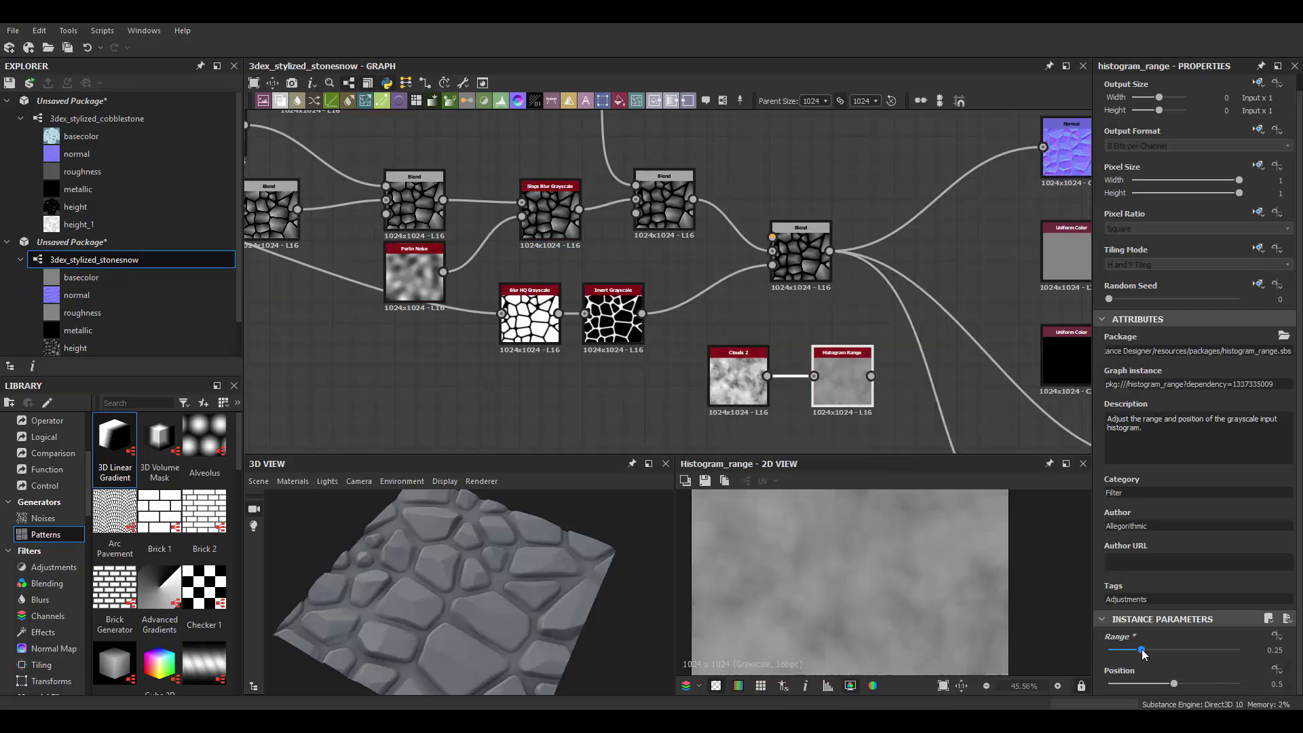
# Chain a Blur HQ Grayscale after the Histogram Range with intensity about 6
pyautogui.scroll(1, 777, 359)
pyautogui.press('space')
pyautogui.write('bl')
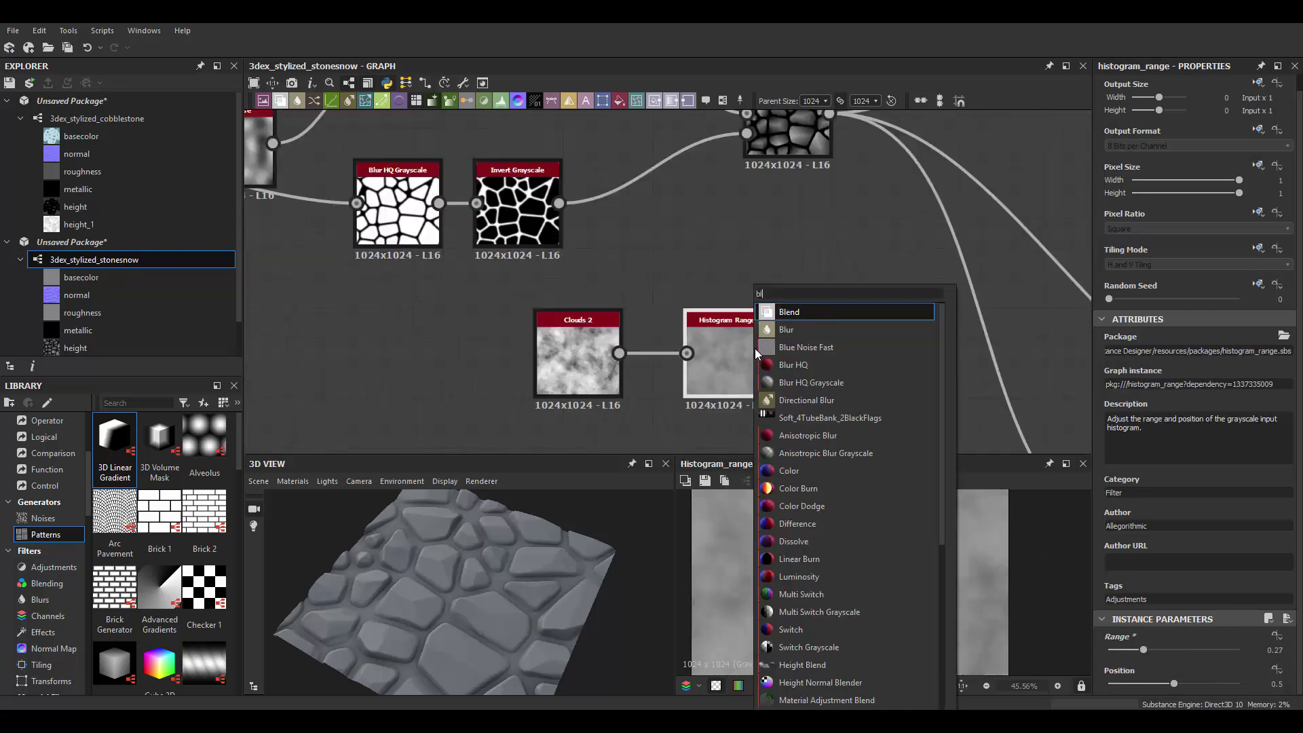
pyautogui.click(755, 348)
pyautogui.moveTo(1190, 649); pyautogui.dragTo(1156, 650)
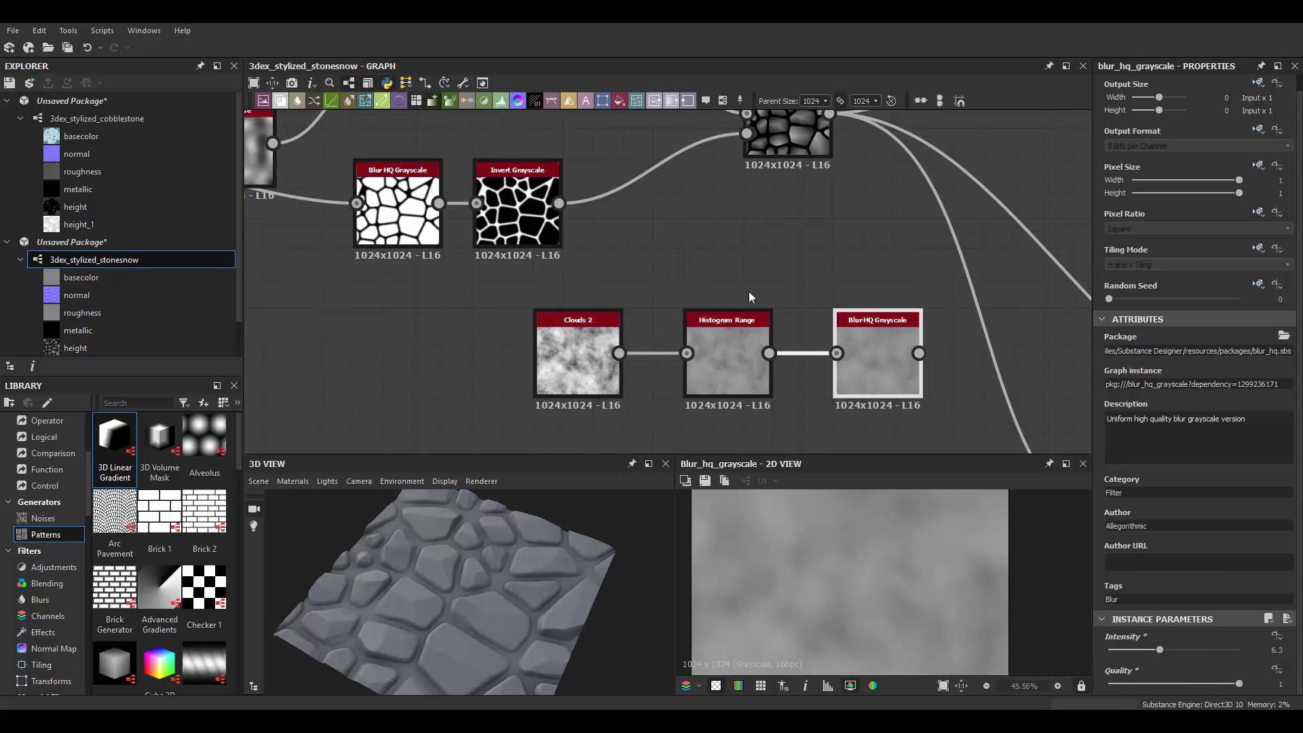
pyautogui.scroll(-1, 749, 298)
# Add a Levels node after the blur and darken its output
pyautogui.moveTo(724, 346); pyautogui.dragTo(596, 346, button='middle')
pyautogui.press('space')
pyautogui.write('lev')
pyautogui.click(648, 311)
pyautogui.scroll(1, 723, 380)
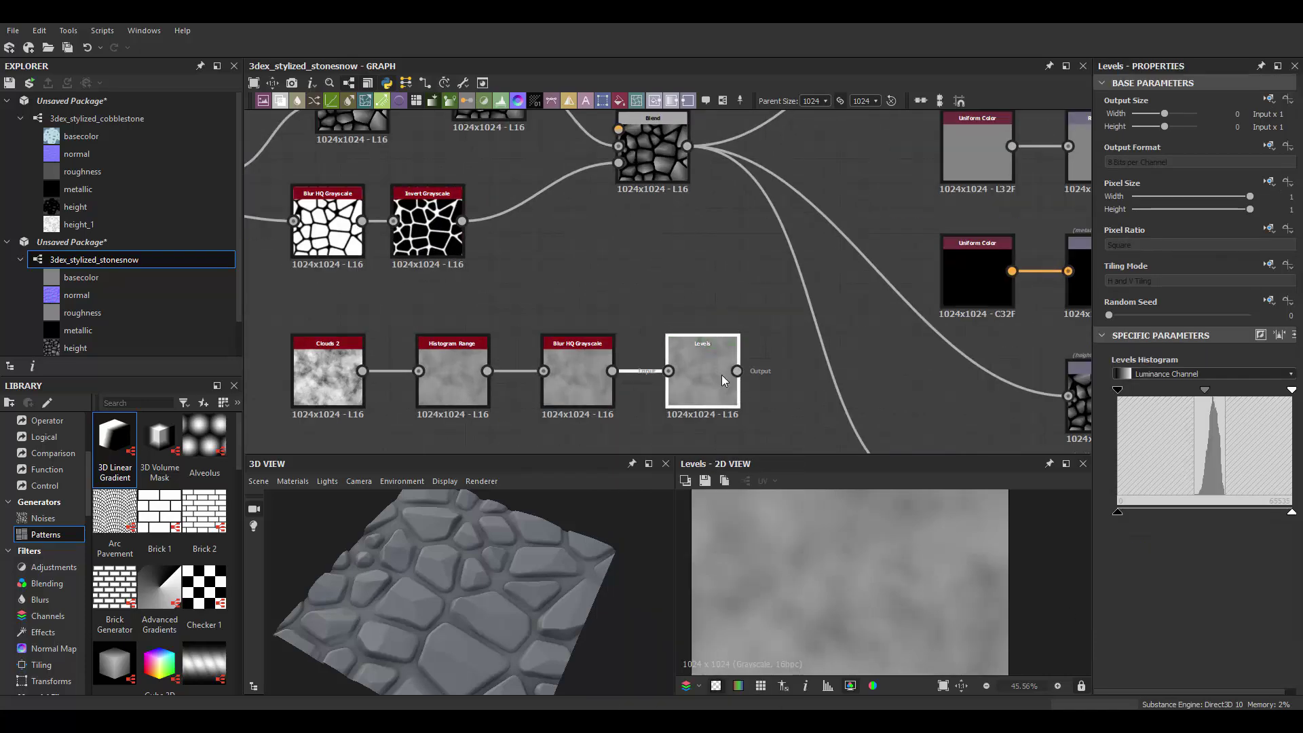
pyautogui.moveTo(1119, 392); pyautogui.dragTo(1194, 393)
pyautogui.scroll(-1, 682, 248)
# Insert a Blend before the outputs in Add Sub mode, opacity lowered to 0.1
pyautogui.press('space')
pyautogui.click(746, 252)
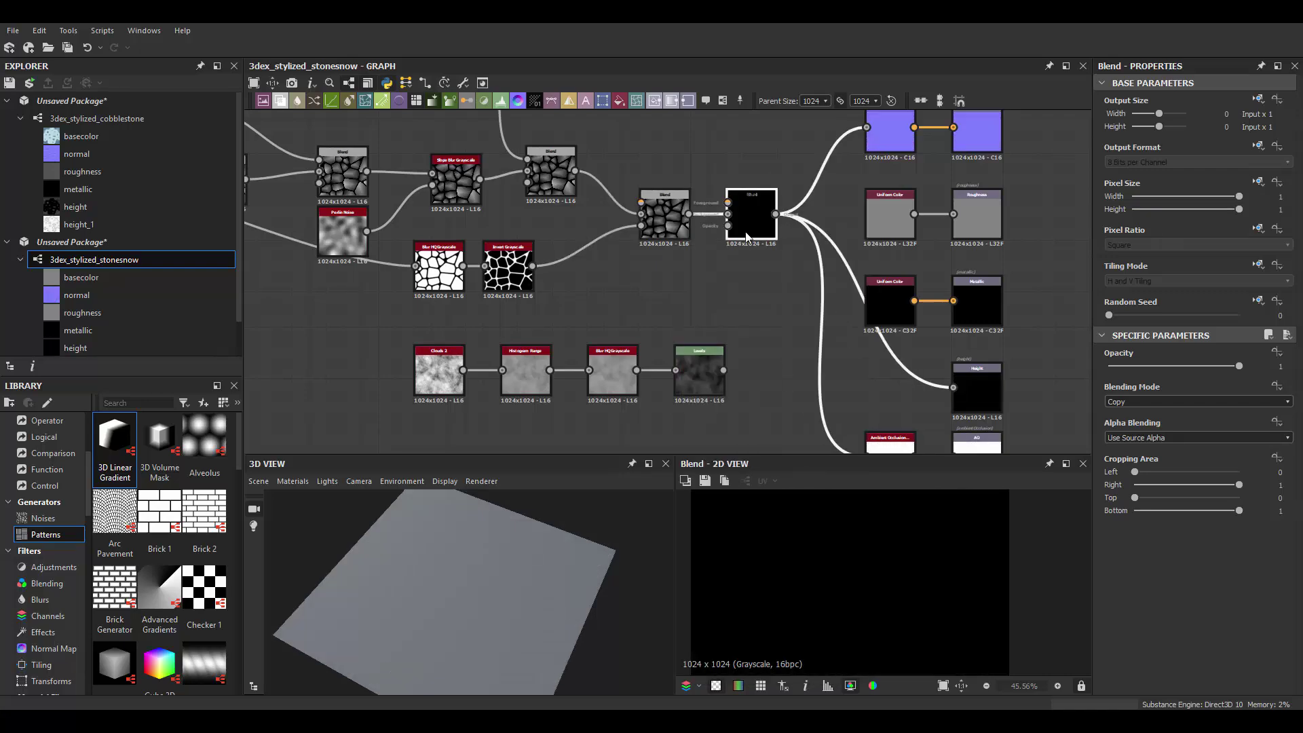
pyautogui.click(1143, 402)
pyautogui.click(1142, 402)
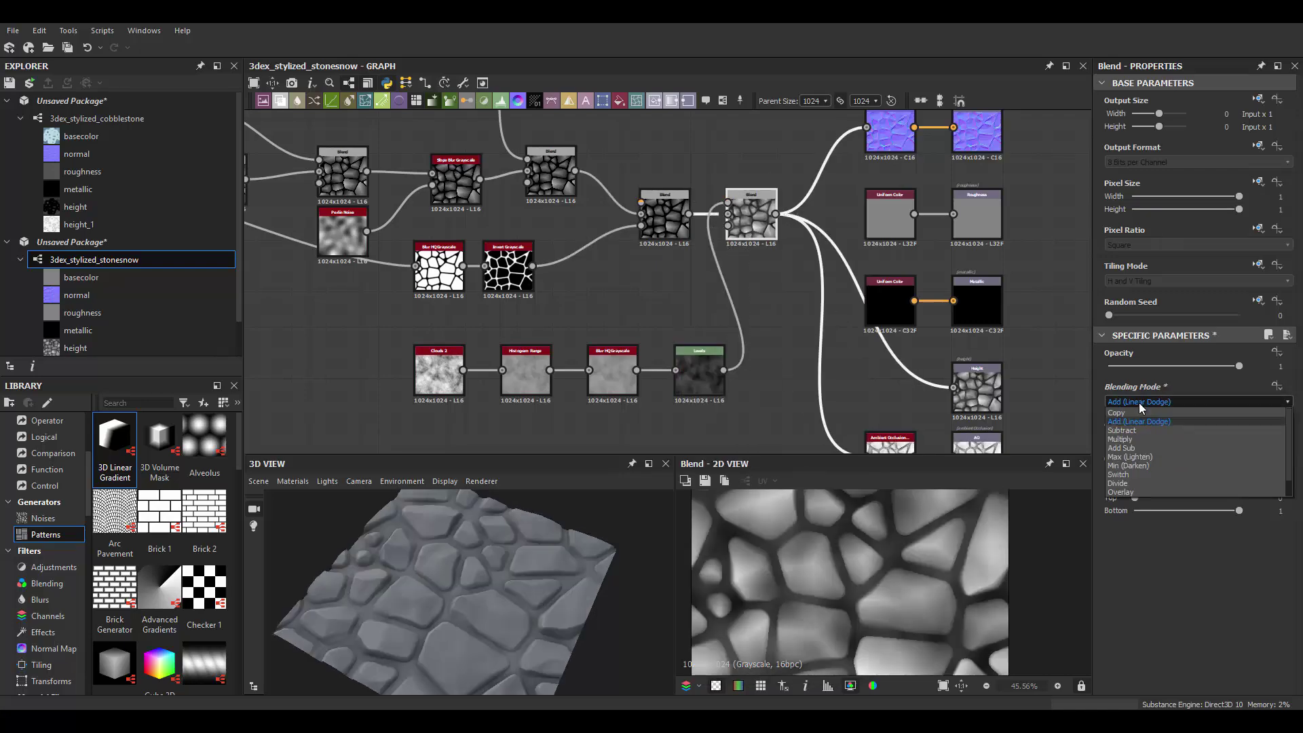
pyautogui.click(1136, 450)
pyautogui.moveTo(1176, 367); pyautogui.dragTo(1149, 366)
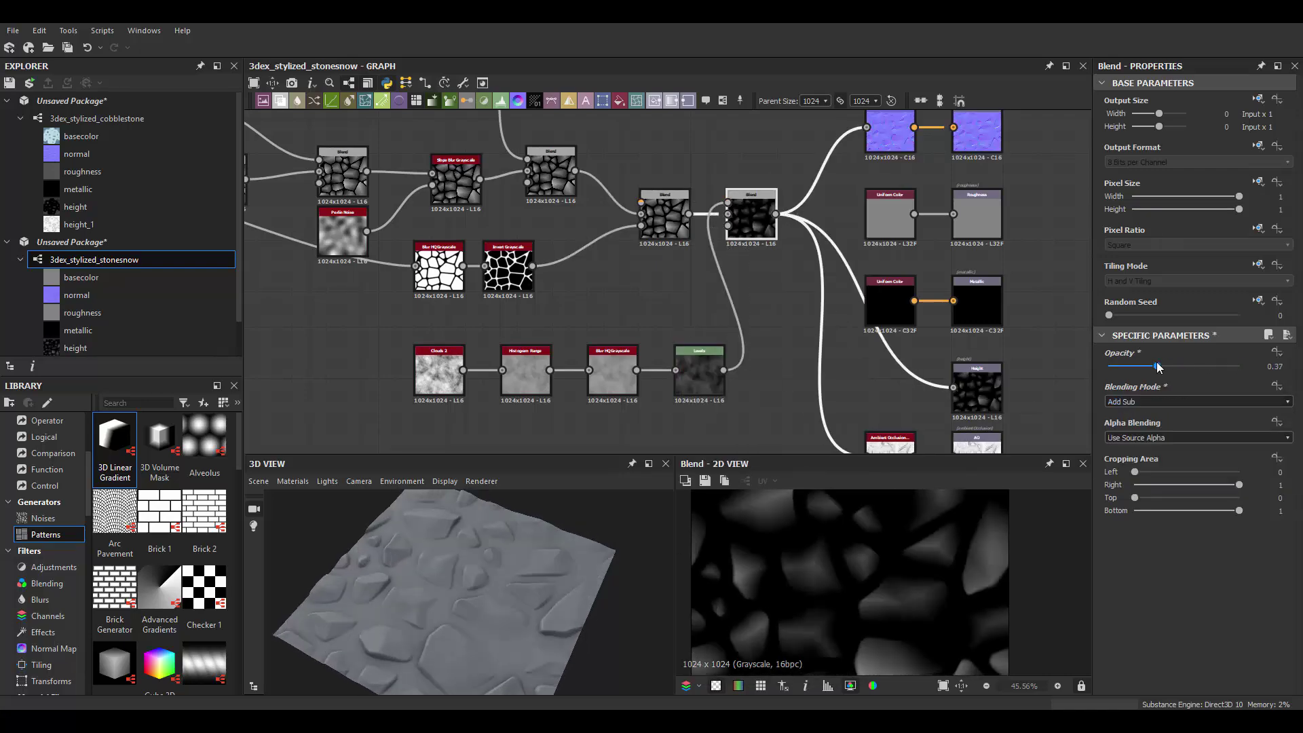
pyautogui.moveTo(468, 583); pyautogui.dragTo(505, 555)
pyautogui.moveTo(1149, 366); pyautogui.dragTo(1122, 366)
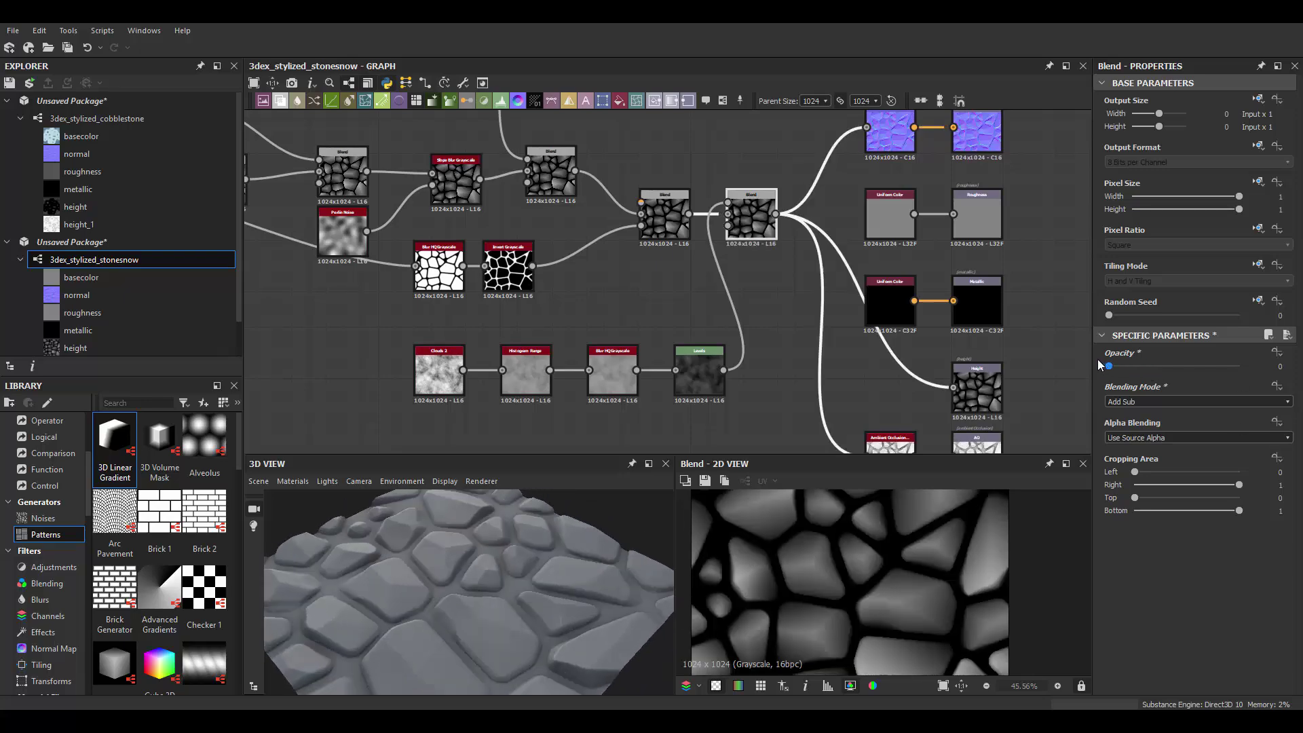
# Shift the Levels black point and midtones
pyautogui.click(709, 378)
pyautogui.scroll(3, 712, 380)
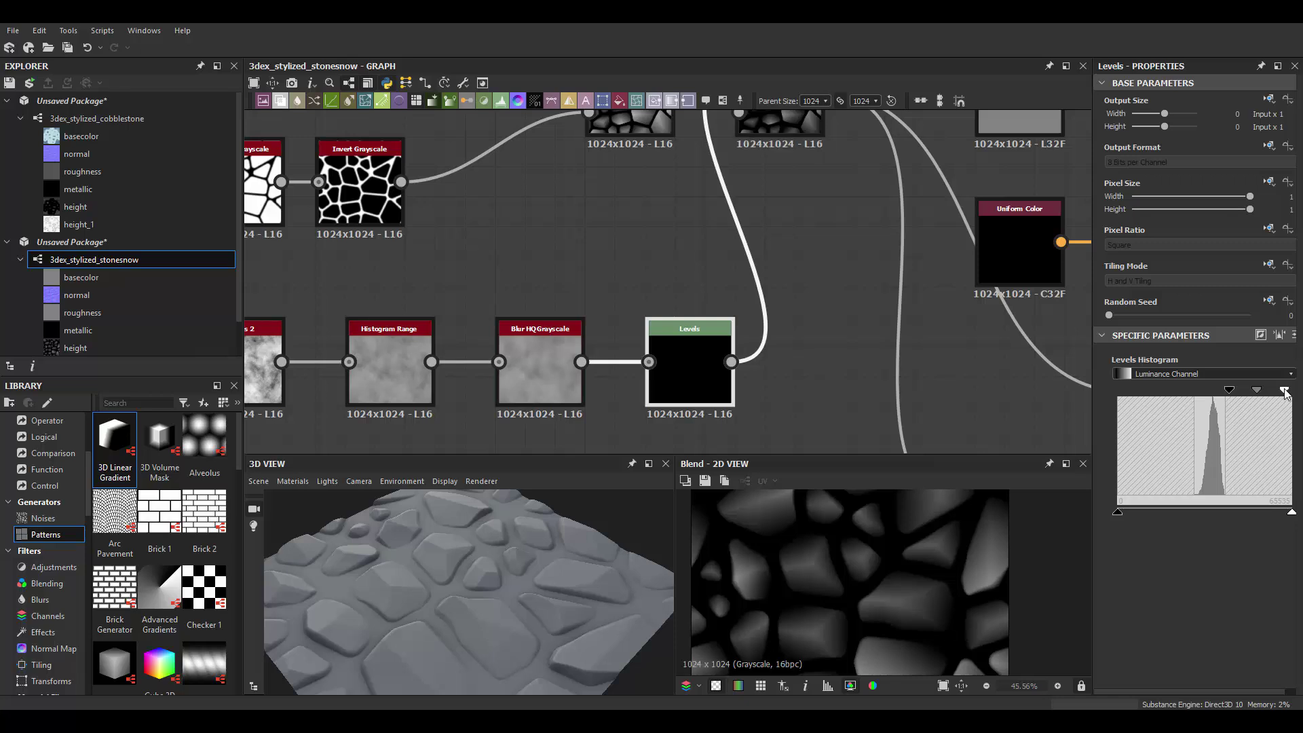
pyautogui.moveTo(1195, 389)
pyautogui.mouseDown()
pyautogui.moveTo(1163, 385)
pyautogui.moveTo(1182, 388)
pyautogui.mouseUp()
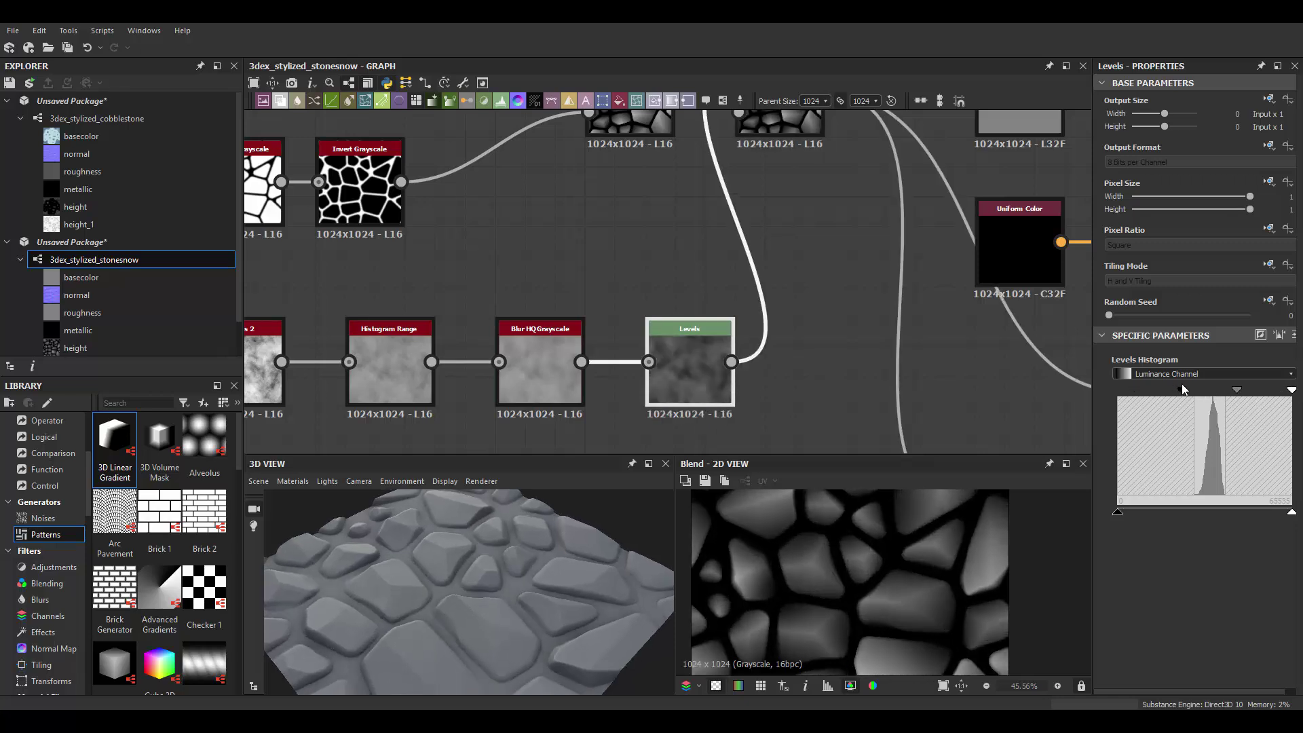
# Set the new Blend to opacity 0.21 in Soft Light mode
pyautogui.moveTo(787, 112); pyautogui.dragTo(792, 168, button='middle')
pyautogui.click(792, 164)
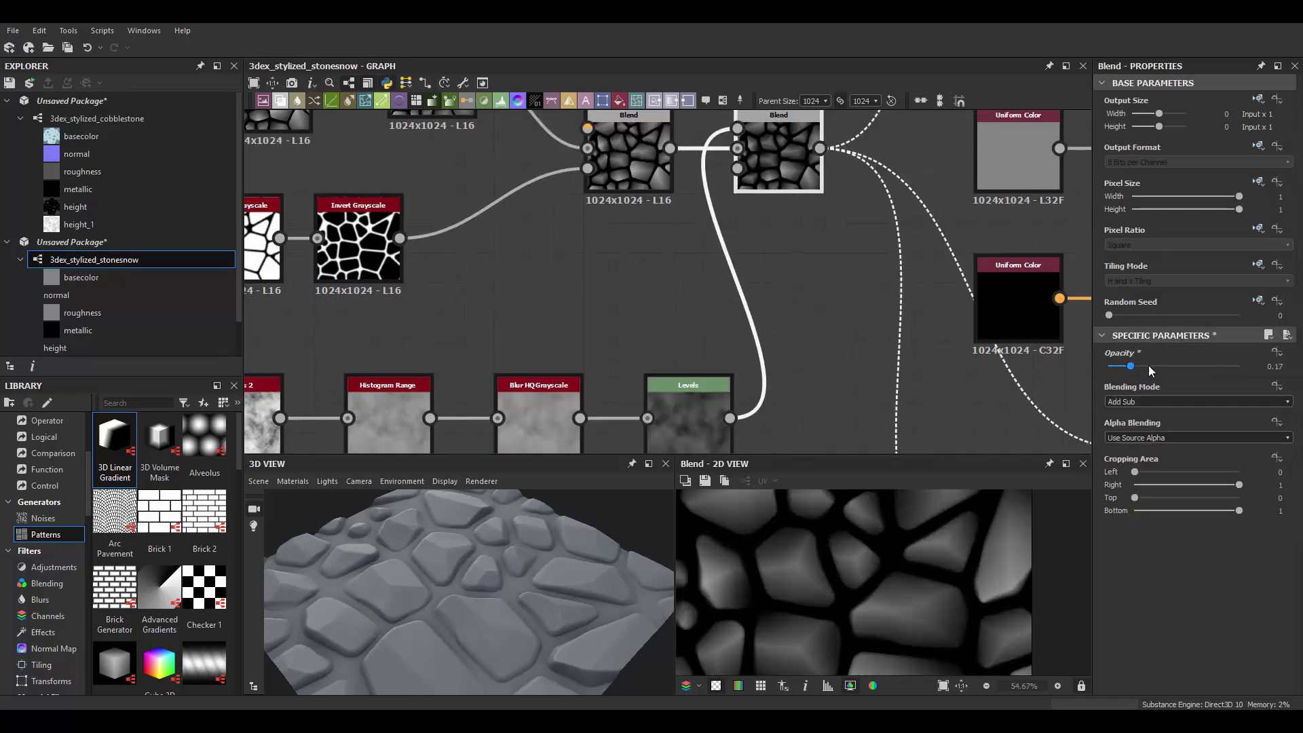
pyautogui.moveTo(1147, 365)
pyautogui.mouseDown()
pyautogui.moveTo(1086, 365)
pyautogui.moveTo(1137, 368)
pyautogui.mouseUp()
pyautogui.click(1136, 453)
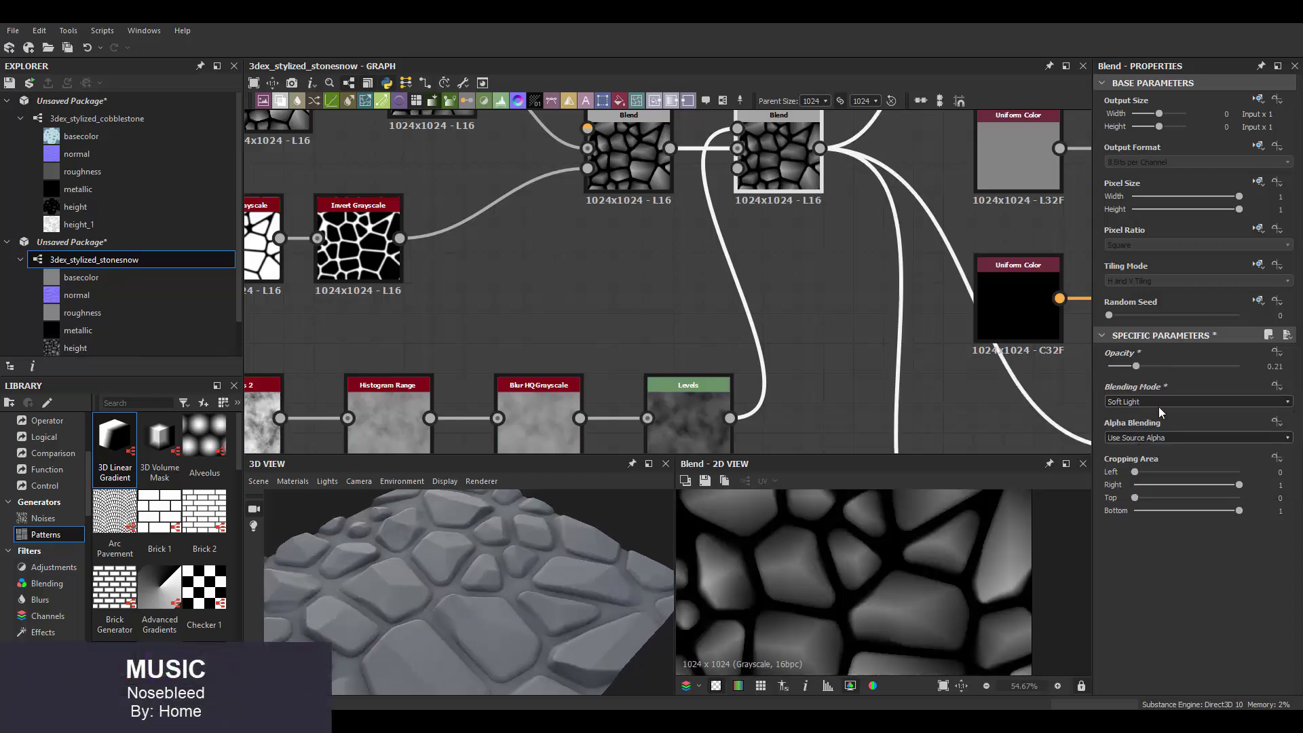
pyautogui.click(1158, 402)
pyautogui.scroll(-3, 814, 339)
# Add a Height Blend with Levels in Height Bottom and Height Offset 0.58
pyautogui.click(747, 414)
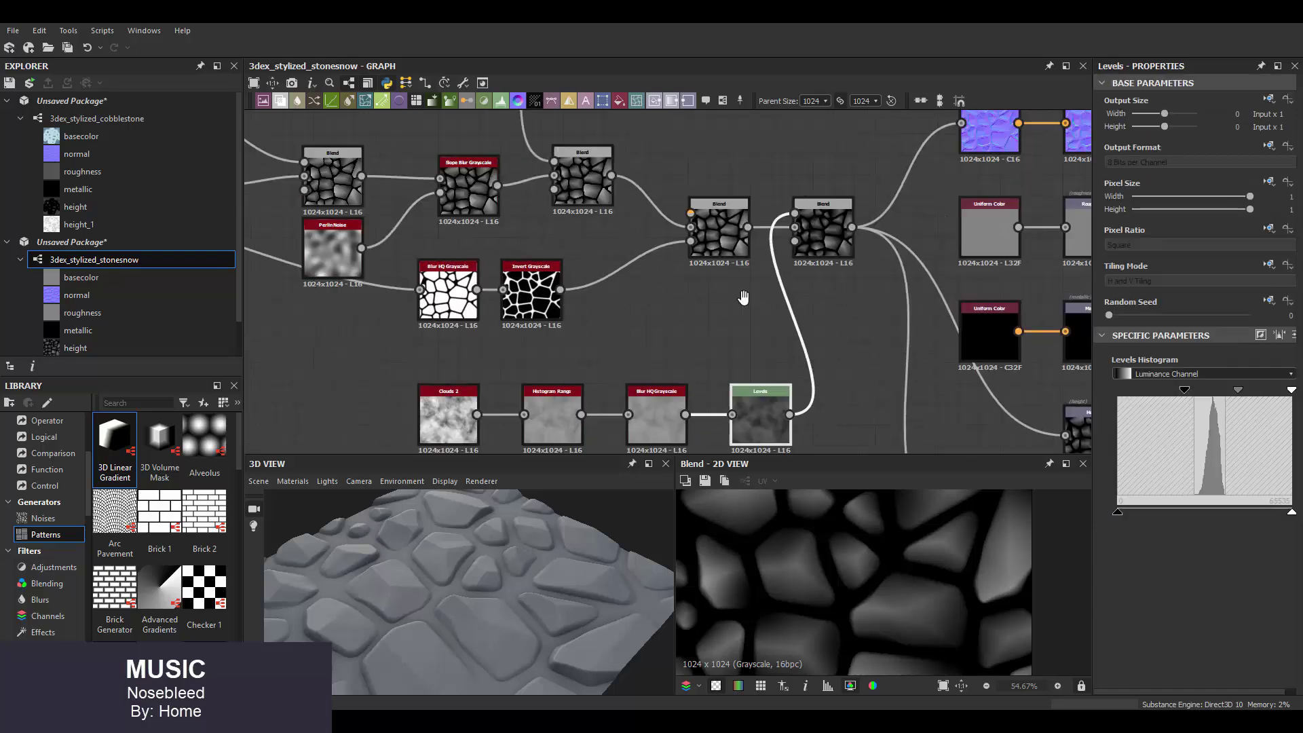
pyautogui.press('space')
pyautogui.write('hei')
pyautogui.click(760, 331)
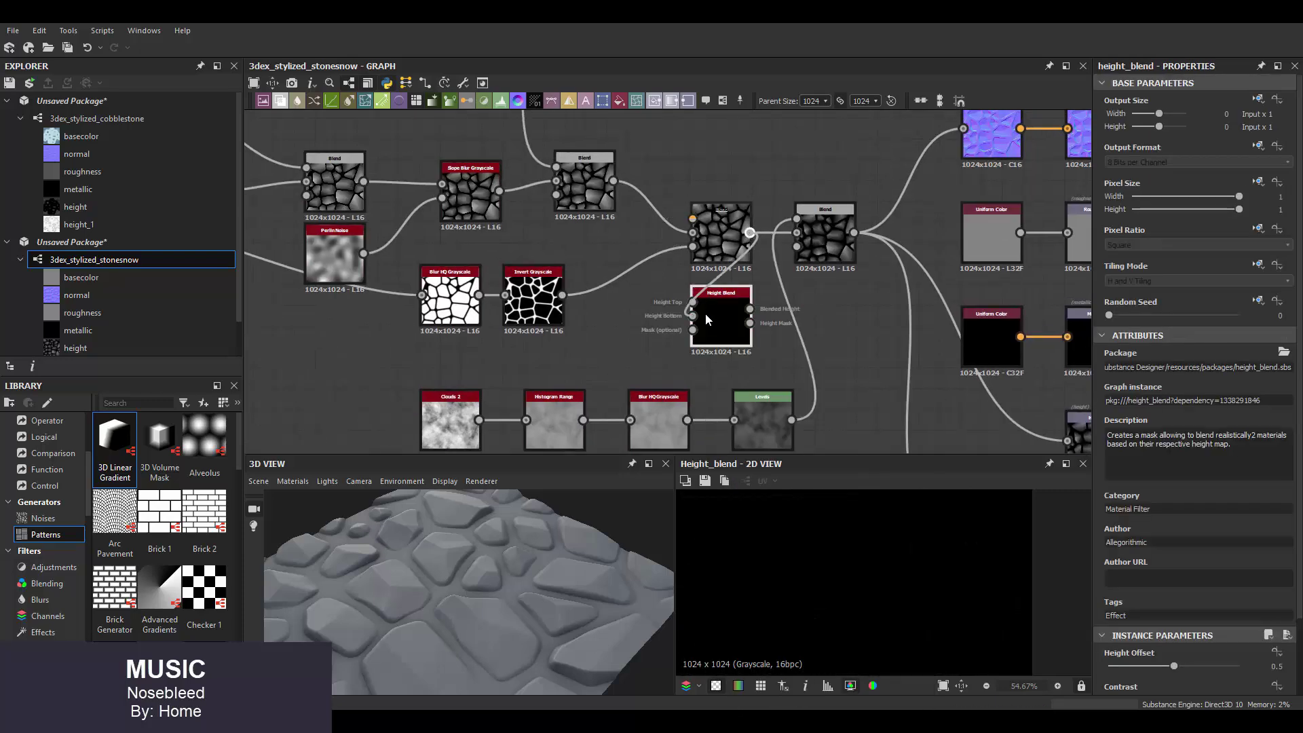
pyautogui.scroll(1, 706, 312)
pyautogui.moveTo(798, 427); pyautogui.dragTo(715, 302)
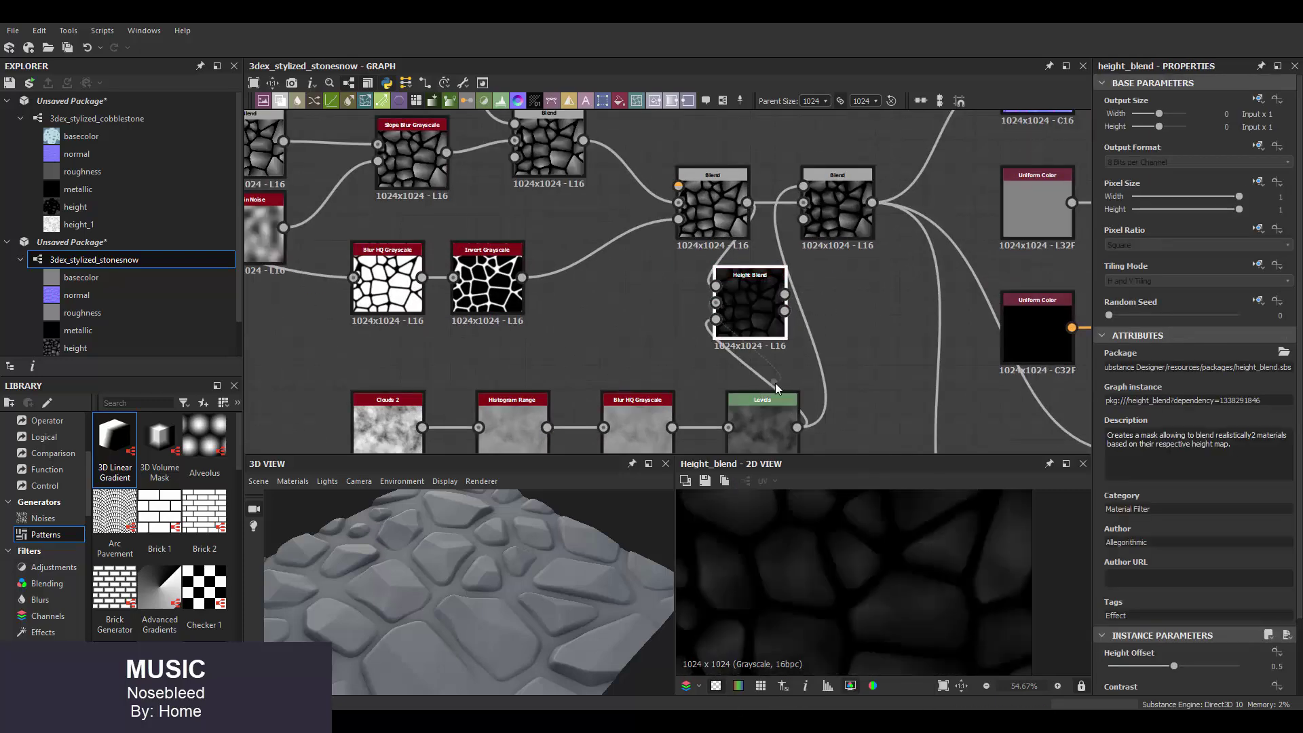
pyautogui.doubleClick(732, 312)
pyautogui.moveTo(1173, 665); pyautogui.dragTo(1183, 665)
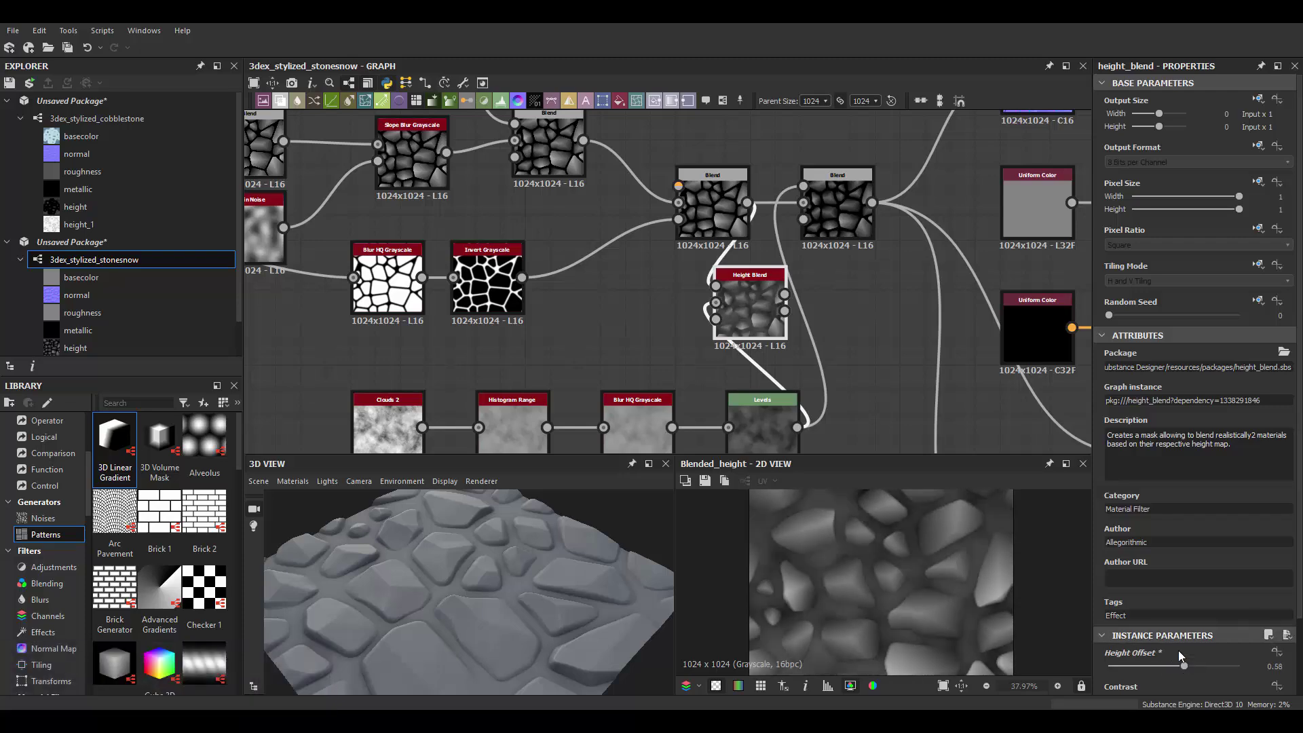
# Move the Height Blend beside the outputs and check the stones in 3D
pyautogui.scroll(-1, 680, 267)
pyautogui.moveTo(698, 353); pyautogui.dragTo(782, 363)
pyautogui.moveTo(870, 213); pyautogui.dragTo(841, 231, button='middle')
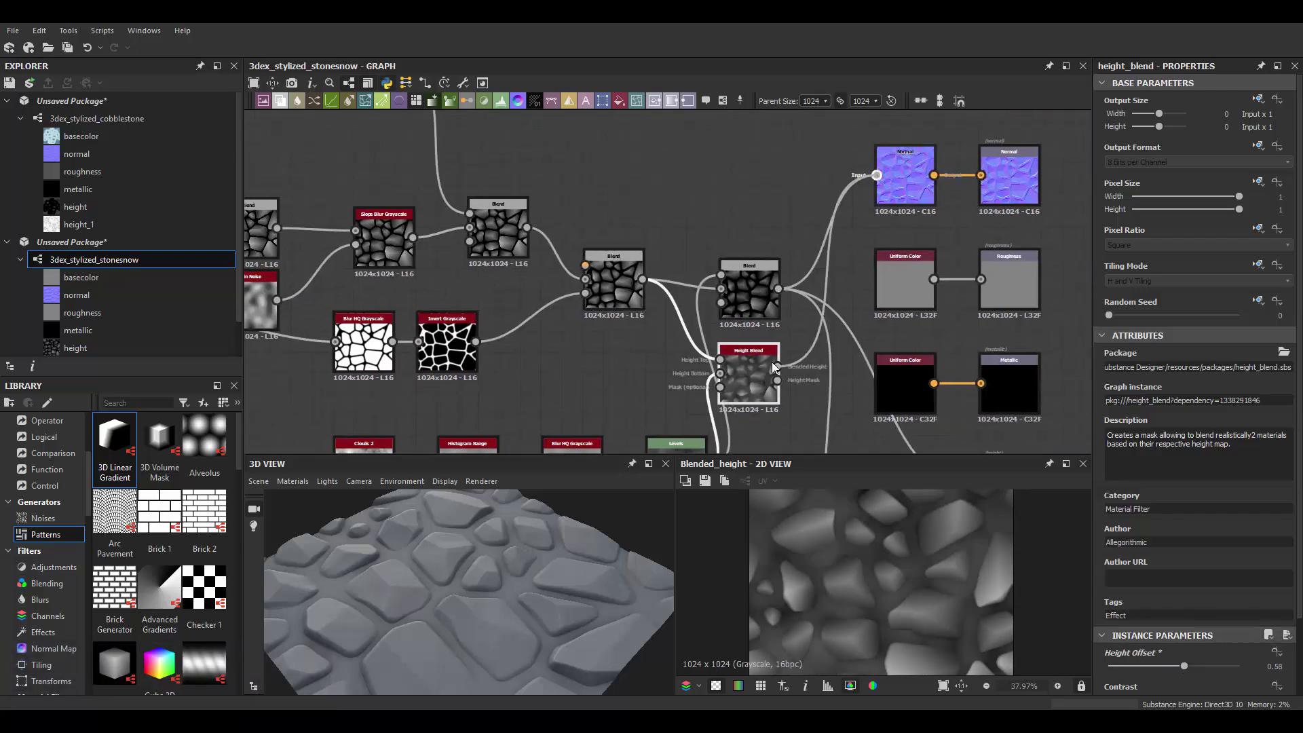
pyautogui.scroll(-1, 773, 366)
pyautogui.moveTo(919, 432); pyautogui.dragTo(906, 337, button='middle')
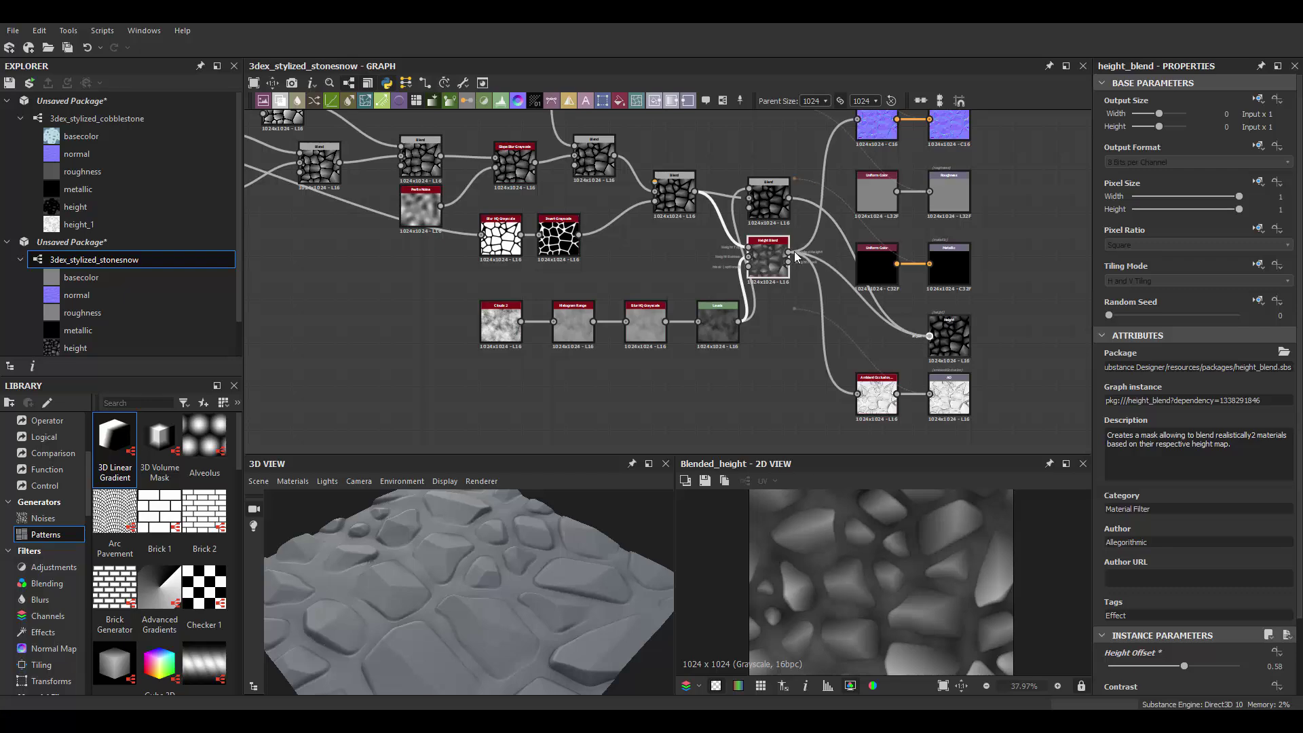
pyautogui.scroll(2, 883, 312)
pyautogui.moveTo(540, 563); pyautogui.dragTo(555, 550)
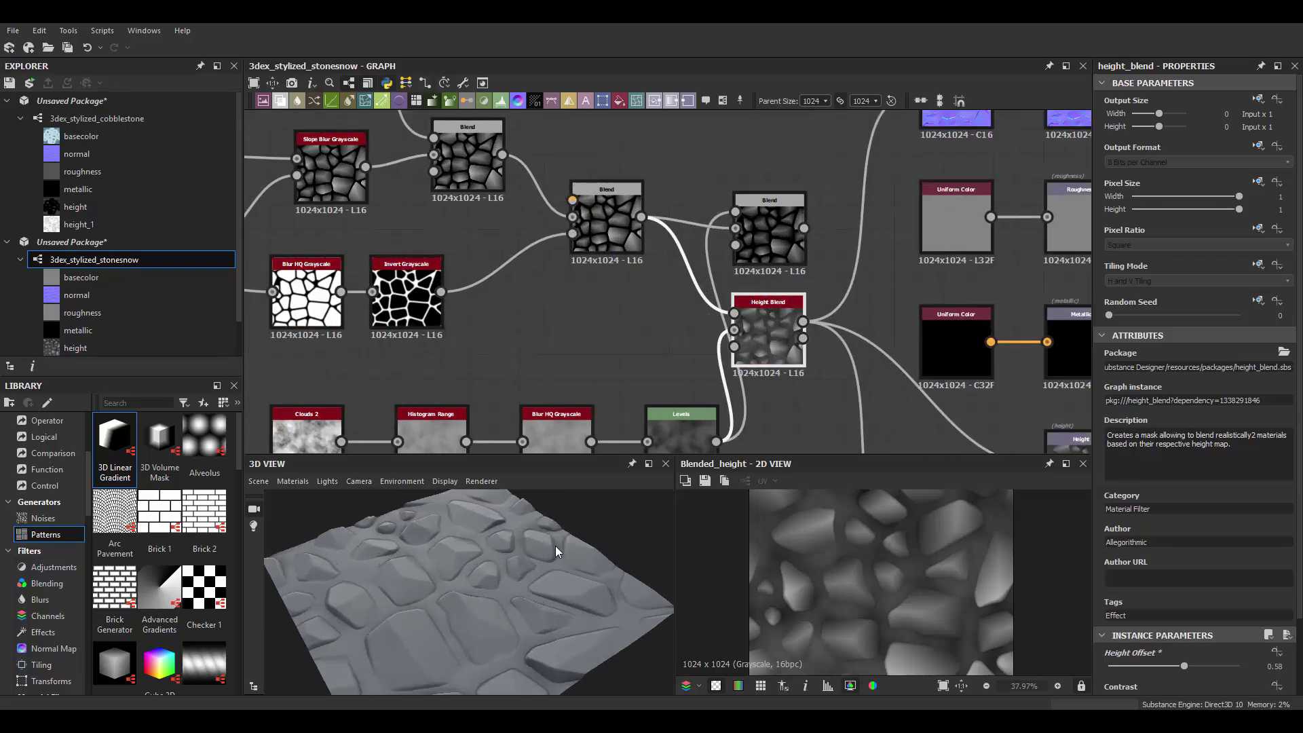
pyautogui.scroll(-2, 1184, 610)
pyautogui.moveTo(1184, 584)
pyautogui.mouseDown()
pyautogui.moveTo(1151, 585)
pyautogui.moveTo(1203, 584)
pyautogui.moveTo(1192, 620)
pyautogui.moveTo(1175, 583)
pyautogui.moveTo(1160, 585)
pyautogui.moveTo(1180, 590)
pyautogui.mouseUp()
# Nudge the cloud Levels black point up and try Height Offsets 0.67 and 0.49
pyautogui.moveTo(665, 429); pyautogui.dragTo(689, 392, button='middle')
pyautogui.click(689, 392)
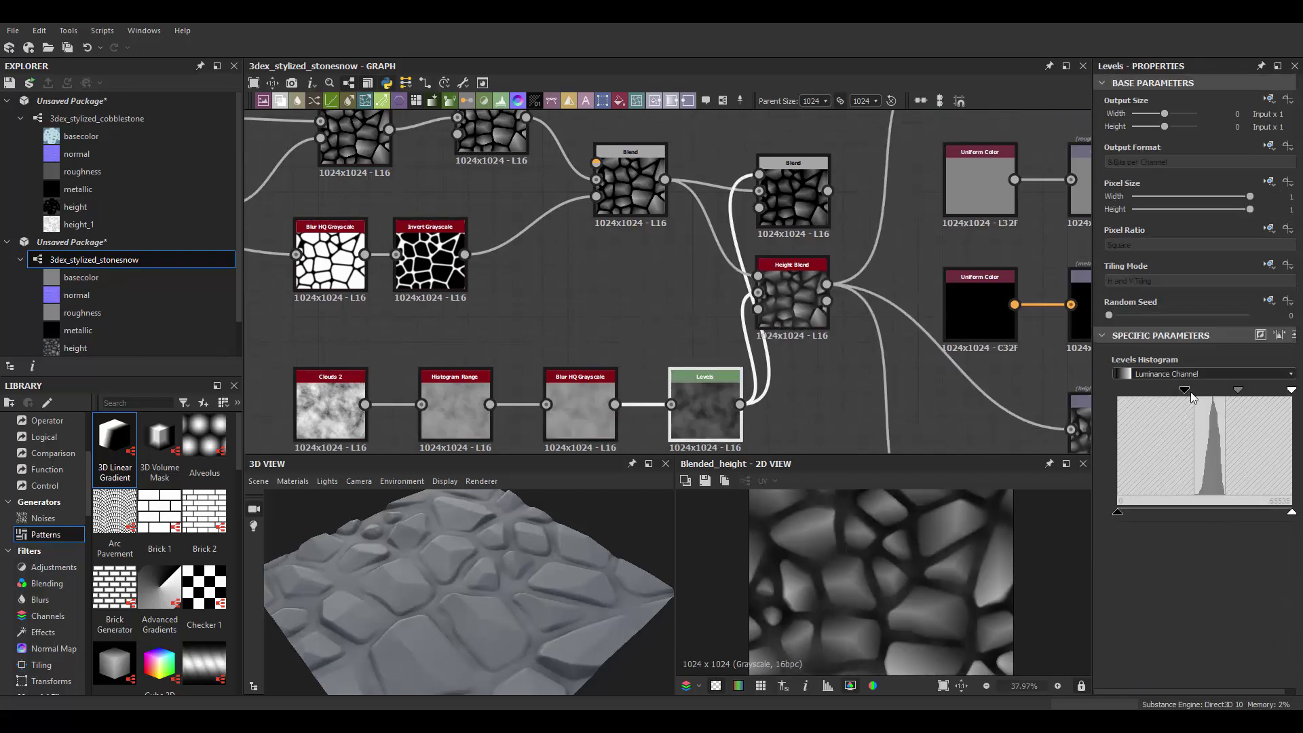
pyautogui.moveTo(1154, 392); pyautogui.dragTo(1162, 392)
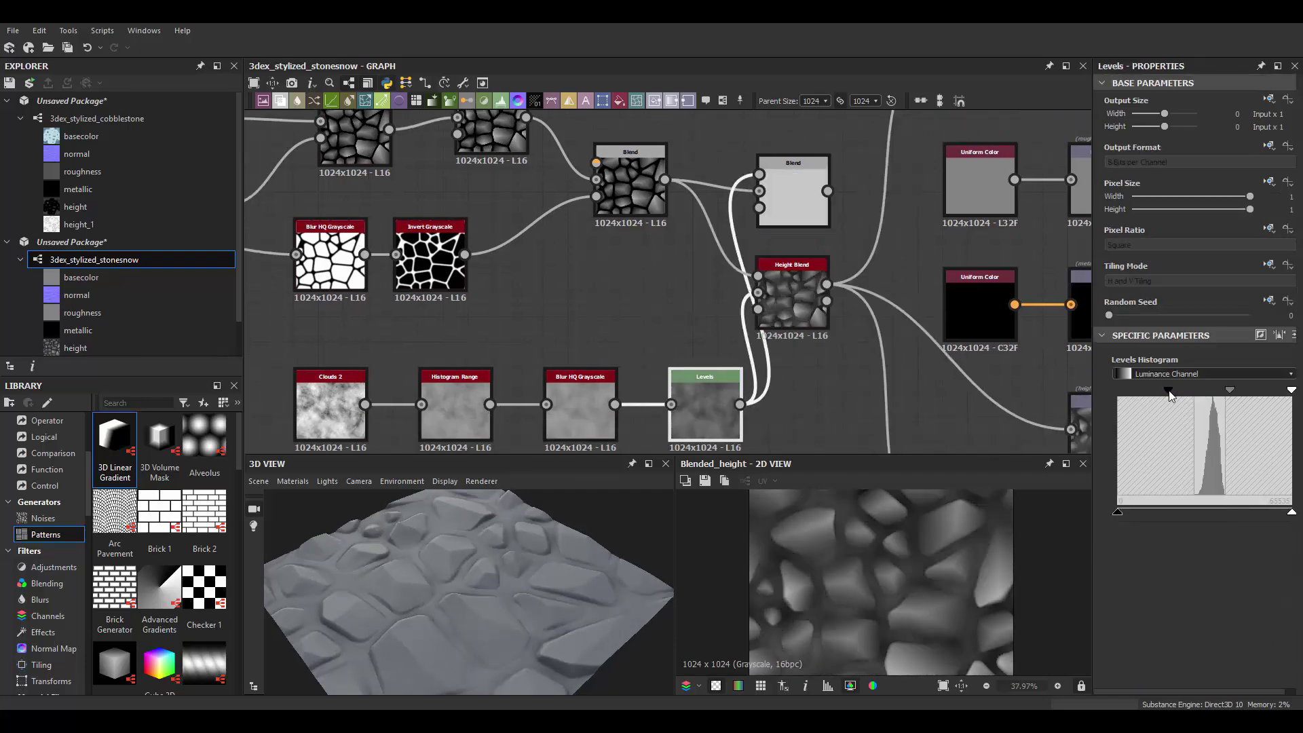
pyautogui.click(792, 302)
pyautogui.moveTo(1176, 666)
pyautogui.mouseDown()
pyautogui.moveTo(1198, 666)
pyautogui.moveTo(1172, 664)
pyautogui.mouseUp()
pyautogui.moveTo(477, 401); pyautogui.dragTo(500, 361, button='middle')
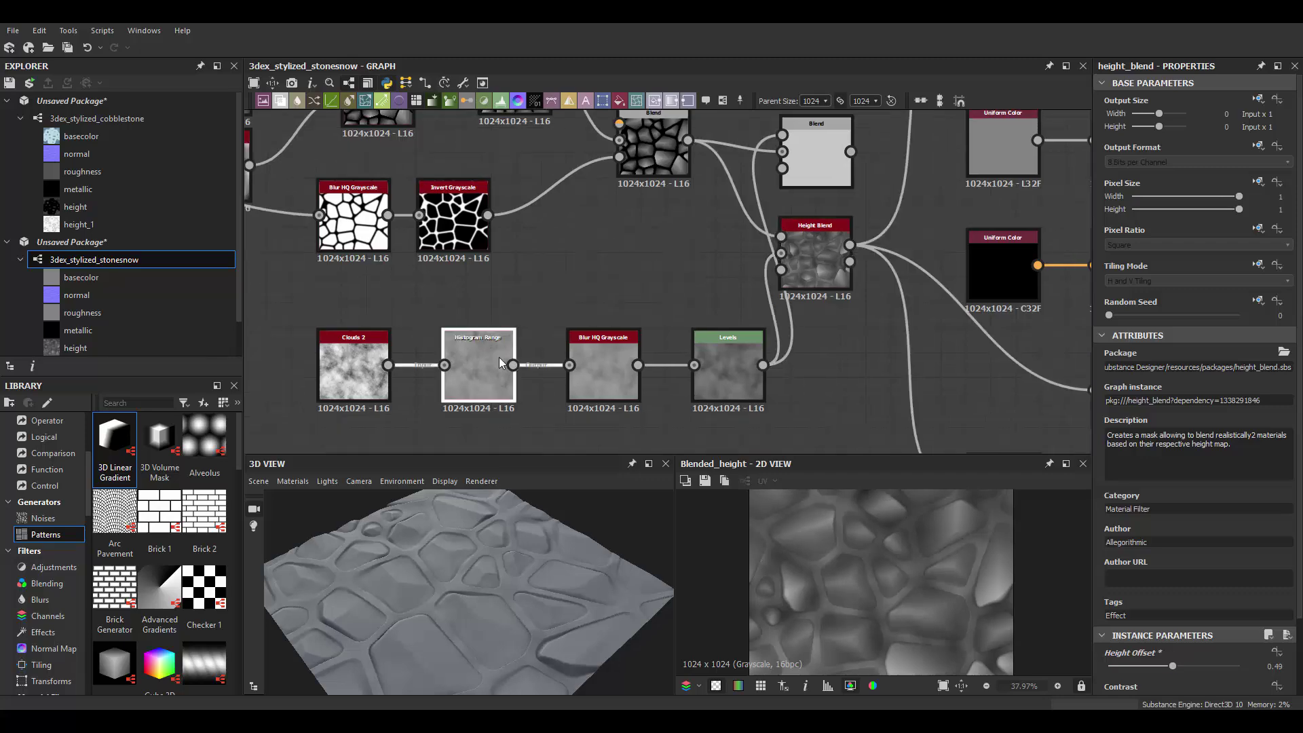
# Trim Histogram Range to 0.26 and settle the Height Blend offset near 0.46
pyautogui.moveTo(1156, 670)
pyautogui.mouseDown()
pyautogui.moveTo(1180, 662)
pyautogui.moveTo(1142, 657)
pyautogui.moveTo(1162, 677)
pyautogui.mouseUp()
pyautogui.scroll(-1, 1141, 654)
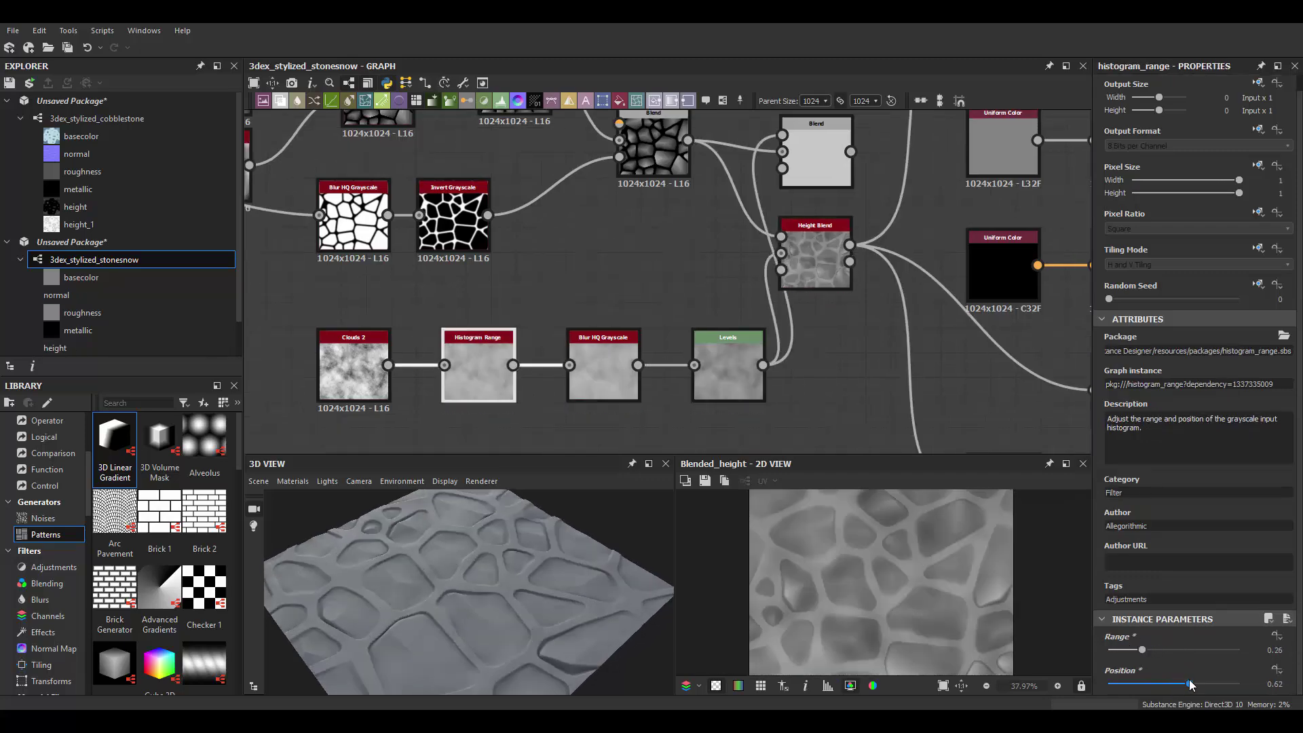
pyautogui.click(817, 265)
pyautogui.scroll(-2, 1180, 624)
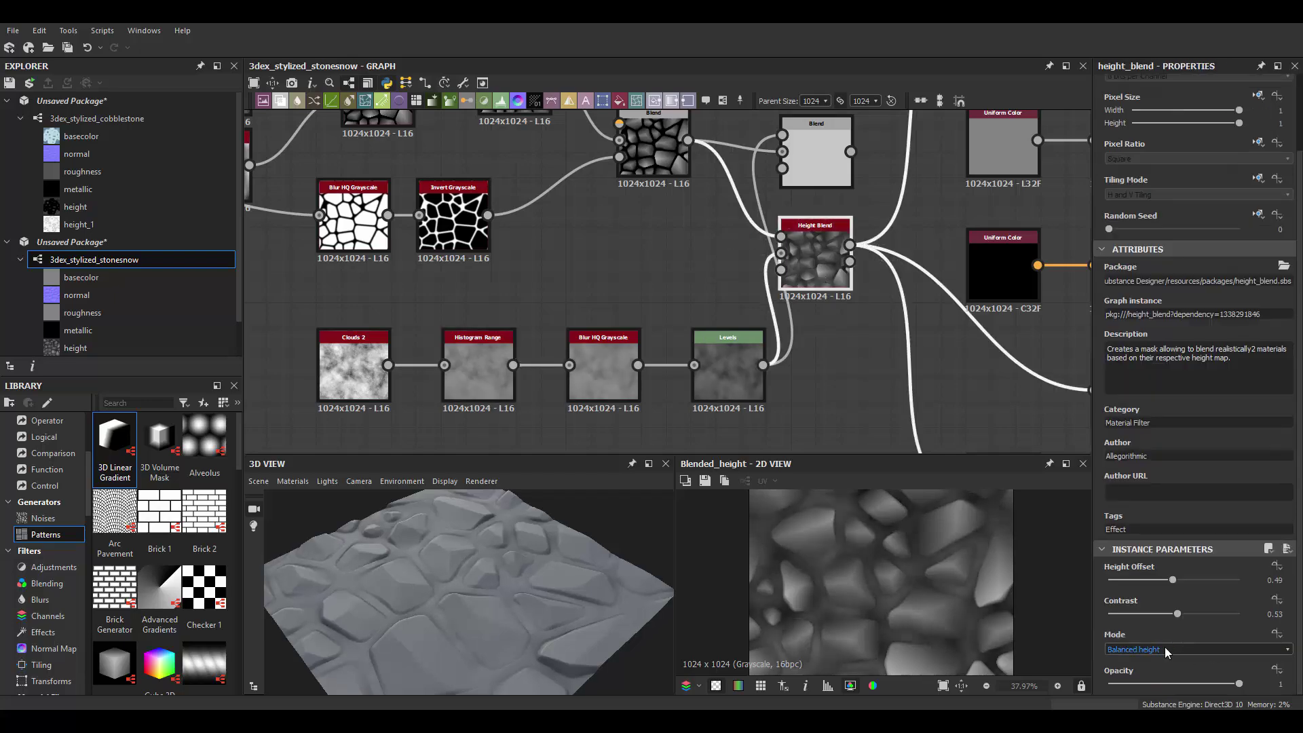
pyautogui.moveTo(1173, 579); pyautogui.dragTo(1171, 580)
pyautogui.moveTo(470, 588); pyautogui.dragTo(532, 584)
pyautogui.moveTo(807, 165)
pyautogui.mouseDown(button='middle')
pyautogui.moveTo(769, 248)
pyautogui.moveTo(766, 290)
pyautogui.mouseUp(button='middle')
pyautogui.click(767, 290)
# Try raising the noise Blend opacity toward 0.42, then lower it again
pyautogui.scroll(-1, 759, 306)
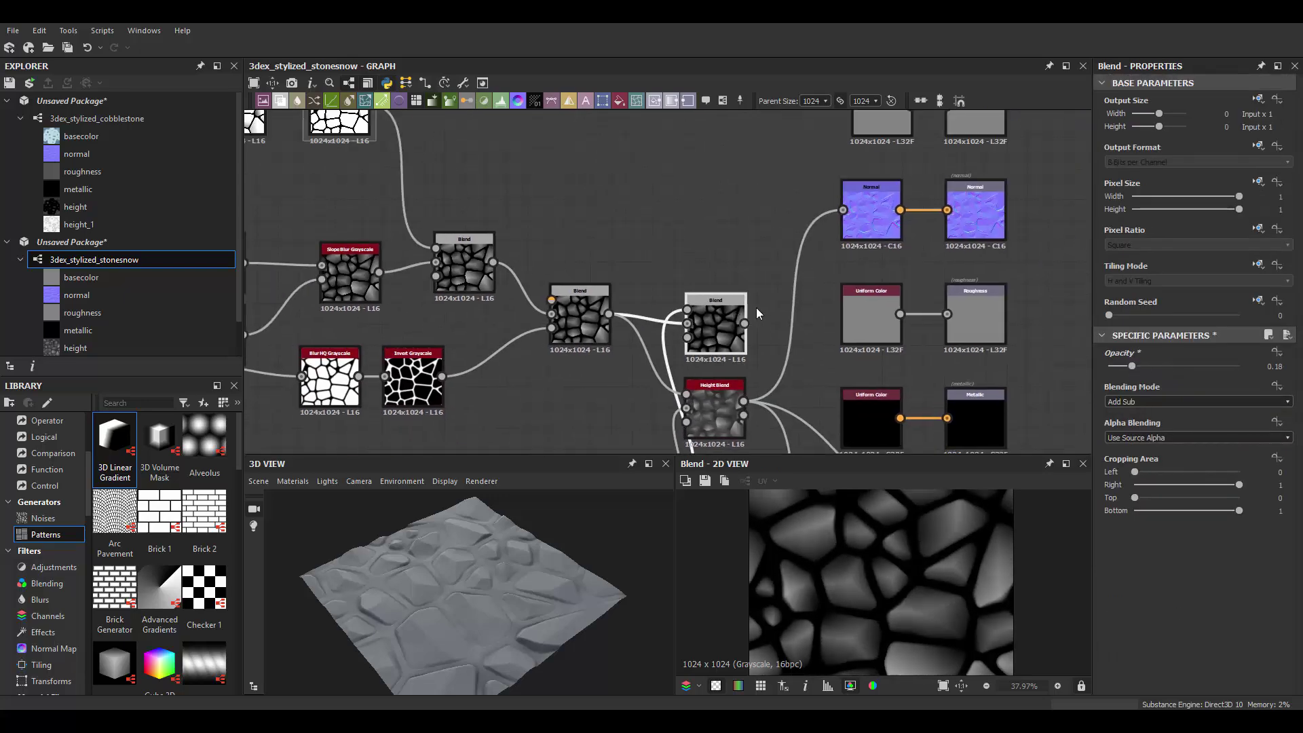
pyautogui.scroll(-2, 752, 320)
pyautogui.moveTo(752, 320); pyautogui.dragTo(751, 230, button='middle')
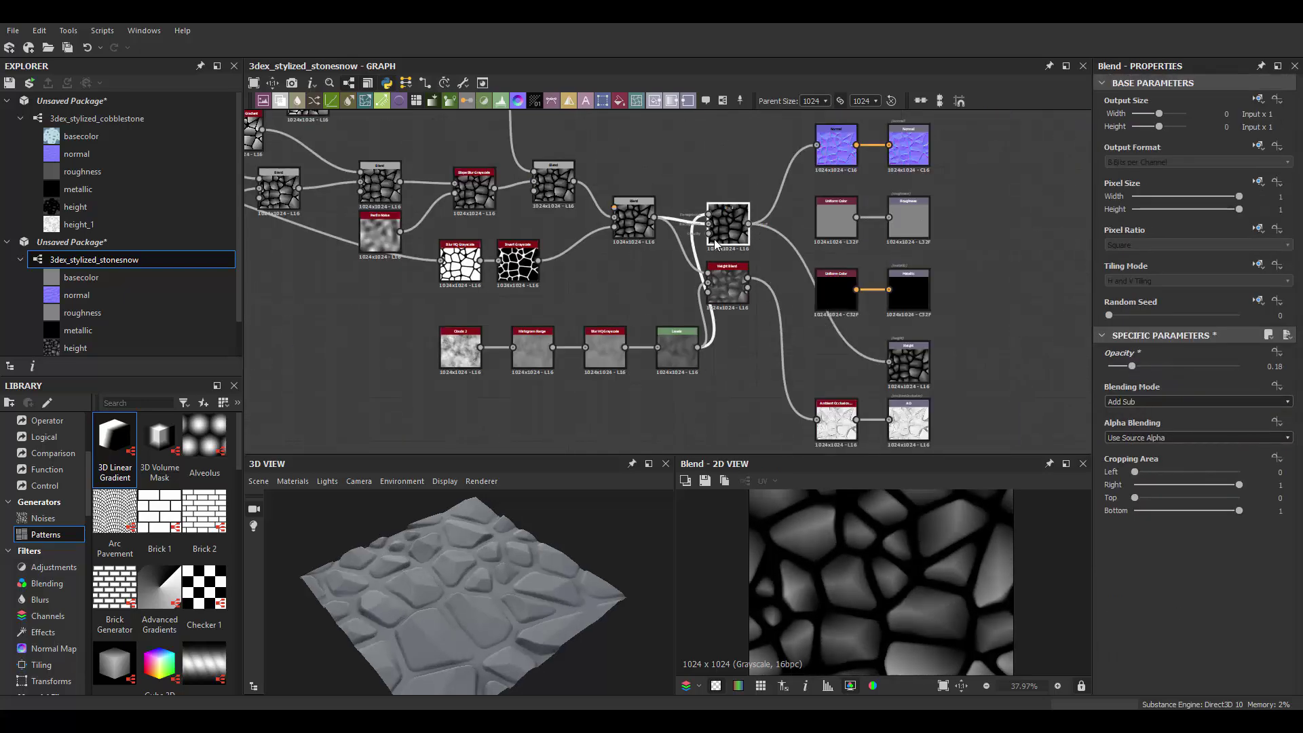
pyautogui.scroll(2, 709, 169)
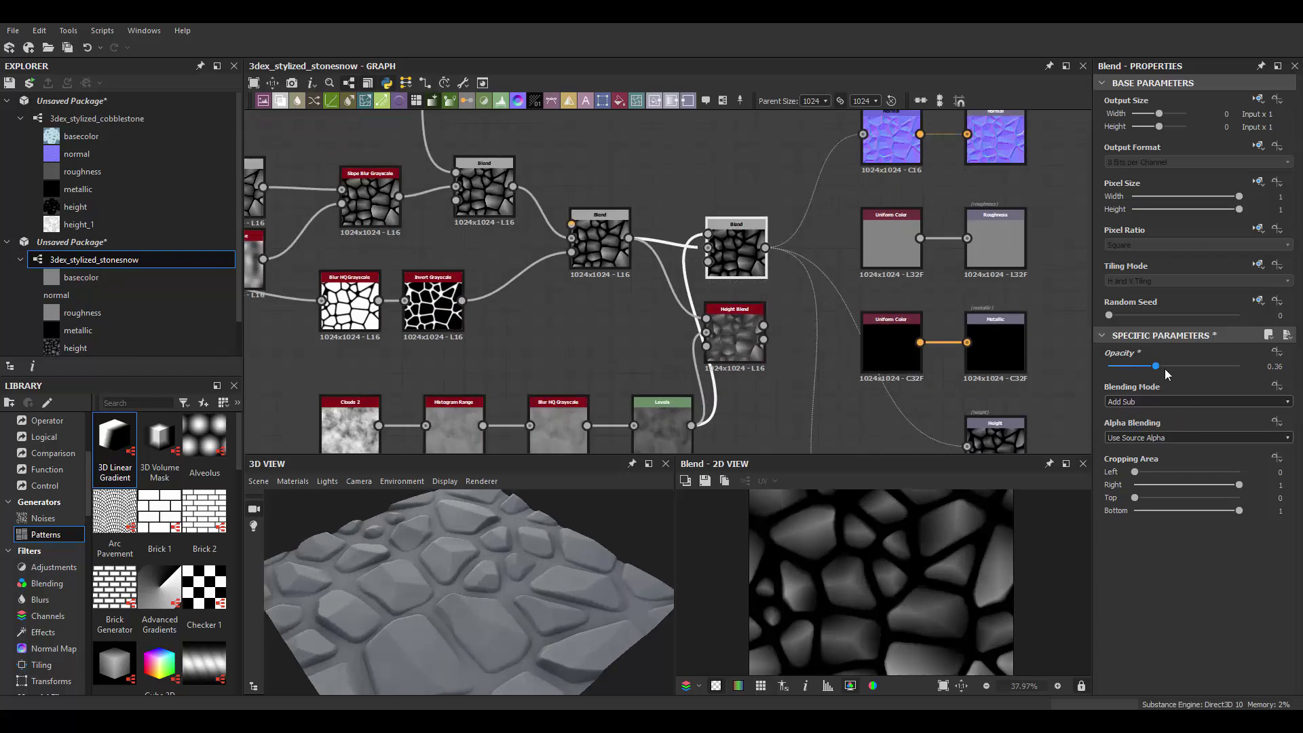
pyautogui.click(1165, 367)
pyautogui.click(1138, 367)
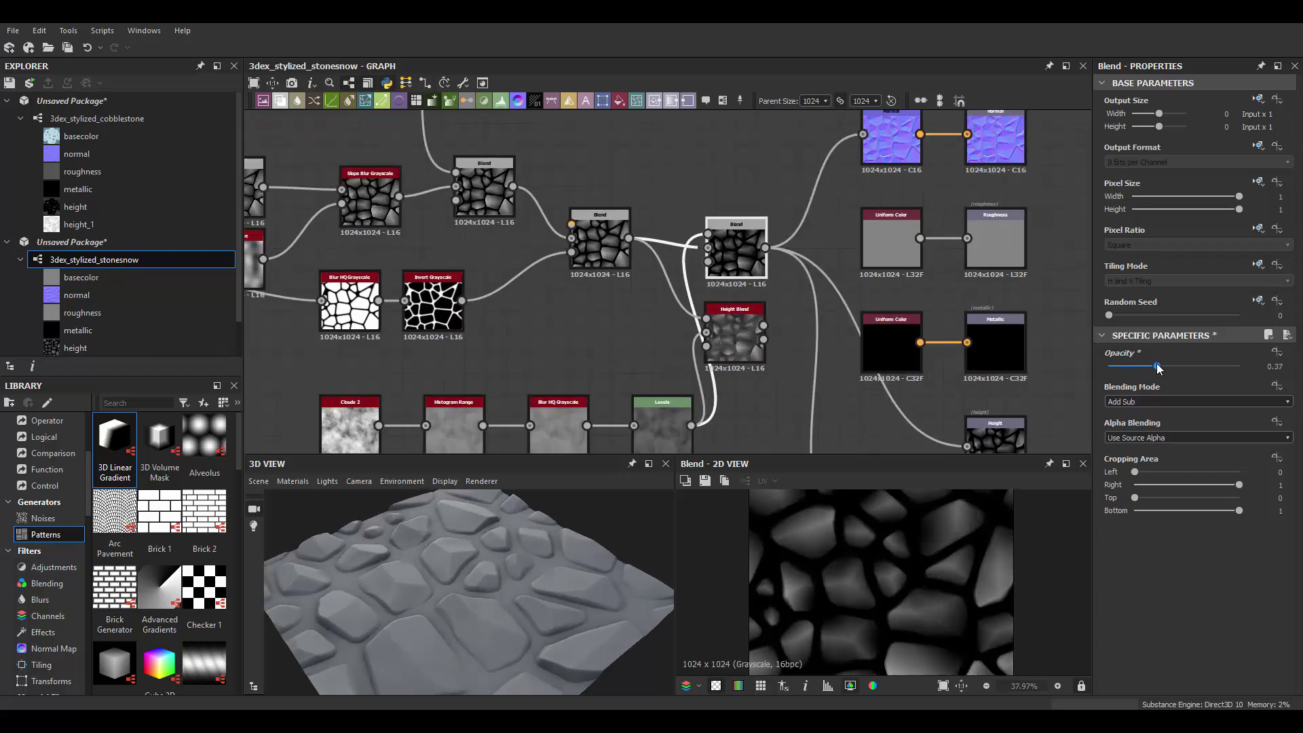
pyautogui.scroll(-3, 739, 318)
pyautogui.scroll(3, 716, 360)
# Darken the cloud noise Levels output and set the final height Blend opacity to about 0.27
pyautogui.click(705, 363)
pyautogui.moveTo(1180, 391); pyautogui.dragTo(1196, 393)
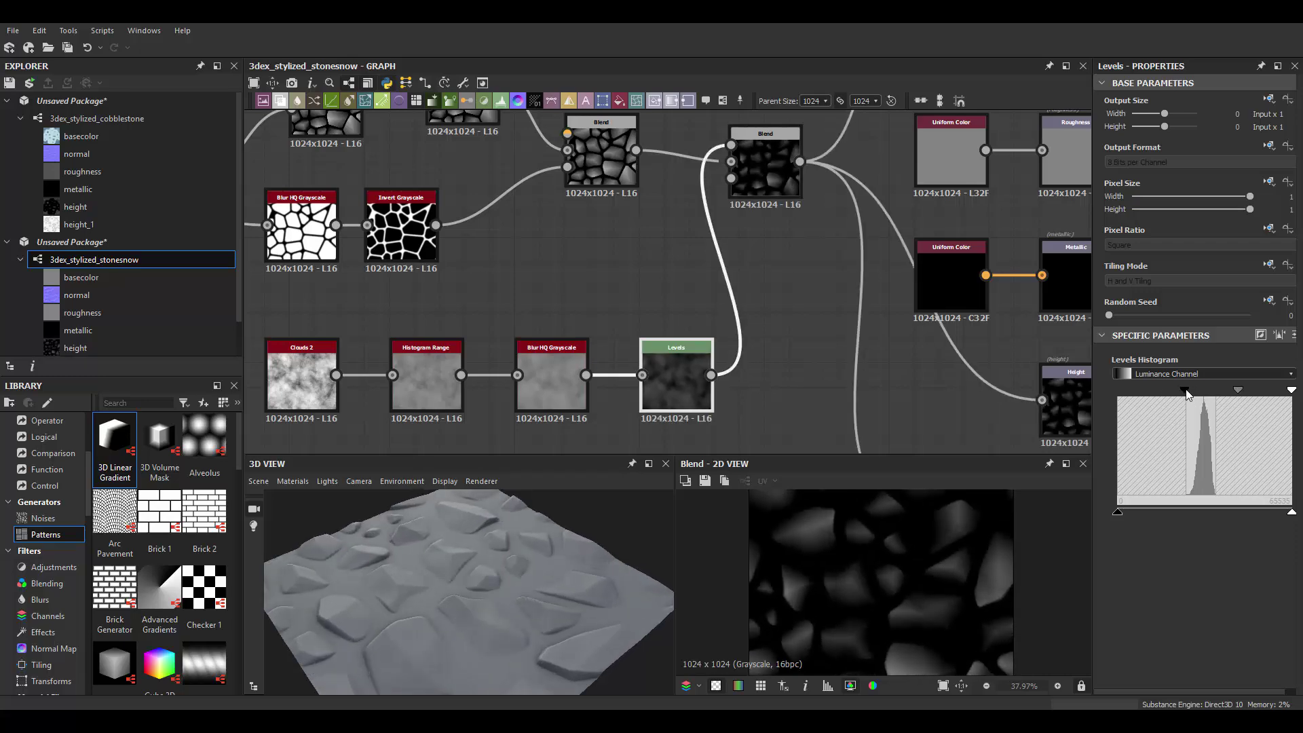
pyautogui.moveTo(688, 357); pyautogui.dragTo(669, 413, button='middle')
pyautogui.click(746, 224)
pyautogui.click(1228, 366)
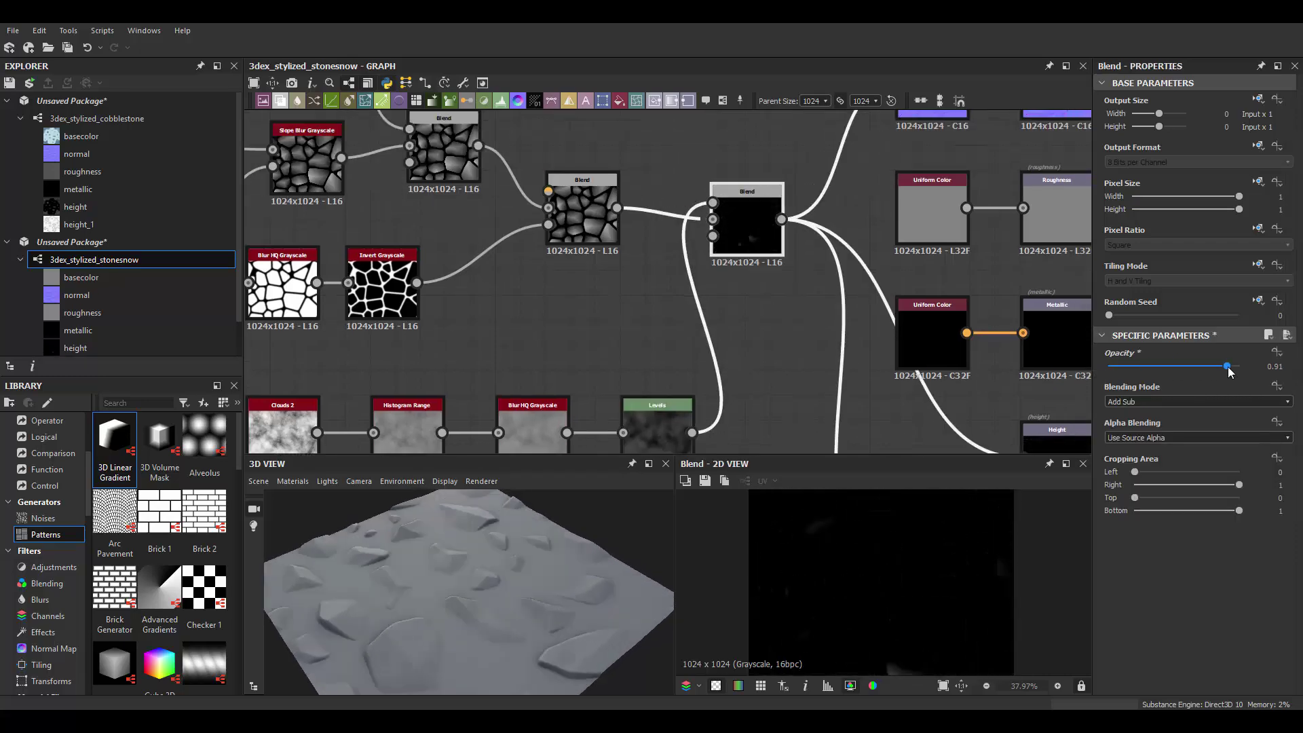
pyautogui.moveTo(1155, 370); pyautogui.dragTo(1137, 370)
# Orbit the 3D preview and pan the graph to the Normal and Base Color outputs
pyautogui.moveTo(474, 597); pyautogui.dragTo(552, 620)
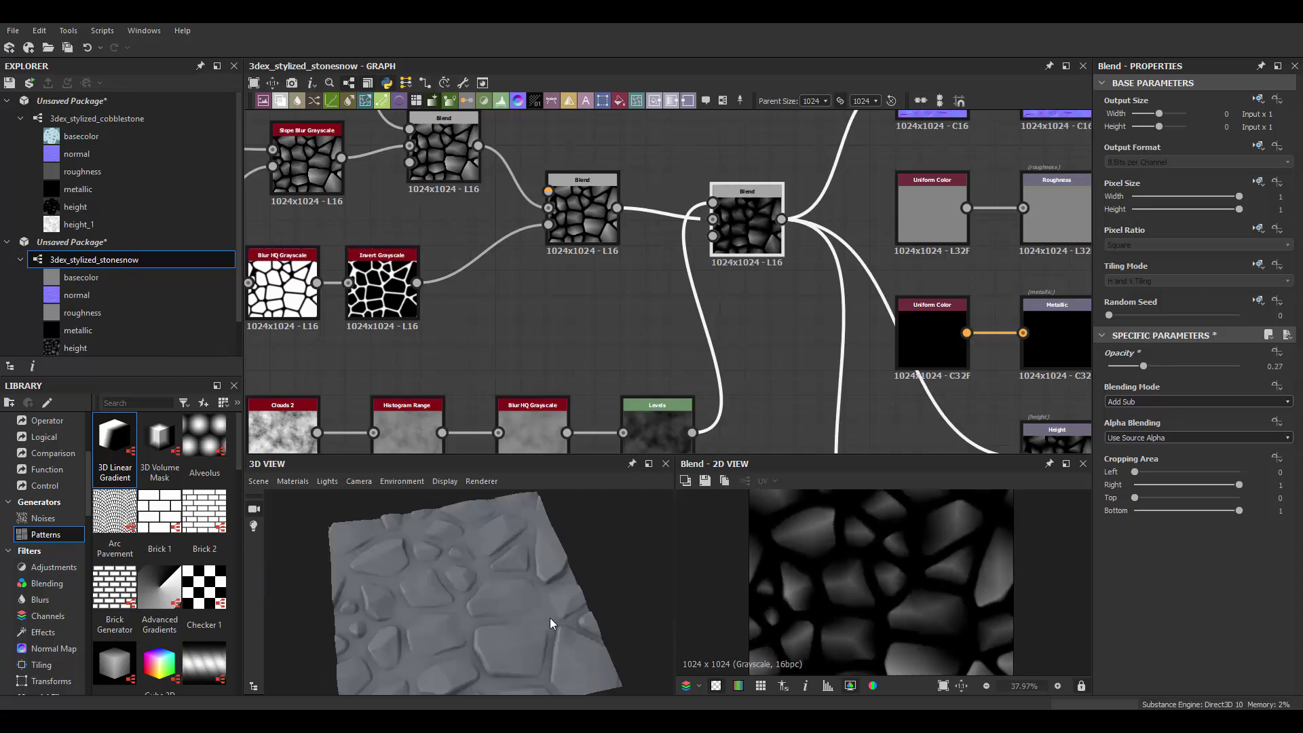
pyautogui.scroll(-3, 474, 579)
pyautogui.scroll(-5, 592, 343)
pyautogui.scroll(-1, 475, 236)
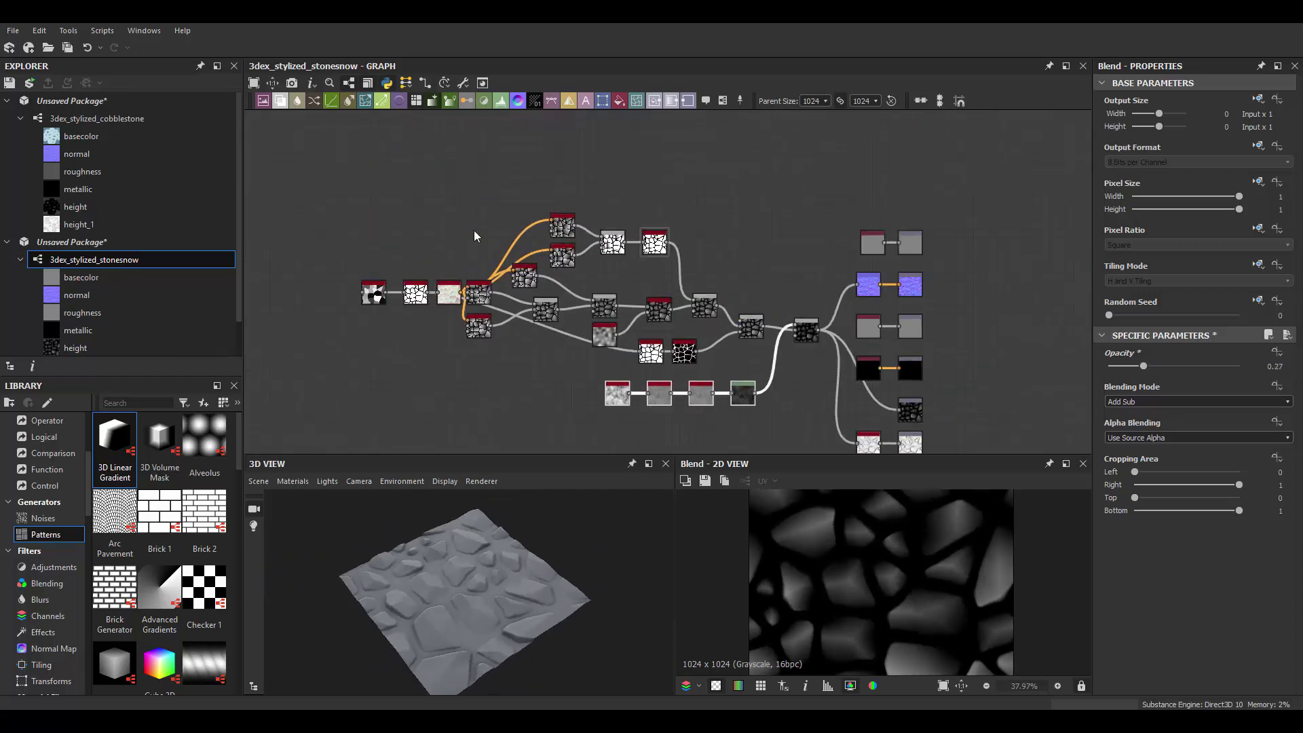
pyautogui.scroll(3, 745, 408)
pyautogui.scroll(2, 745, 409)
pyautogui.scroll(-2, 952, 576)
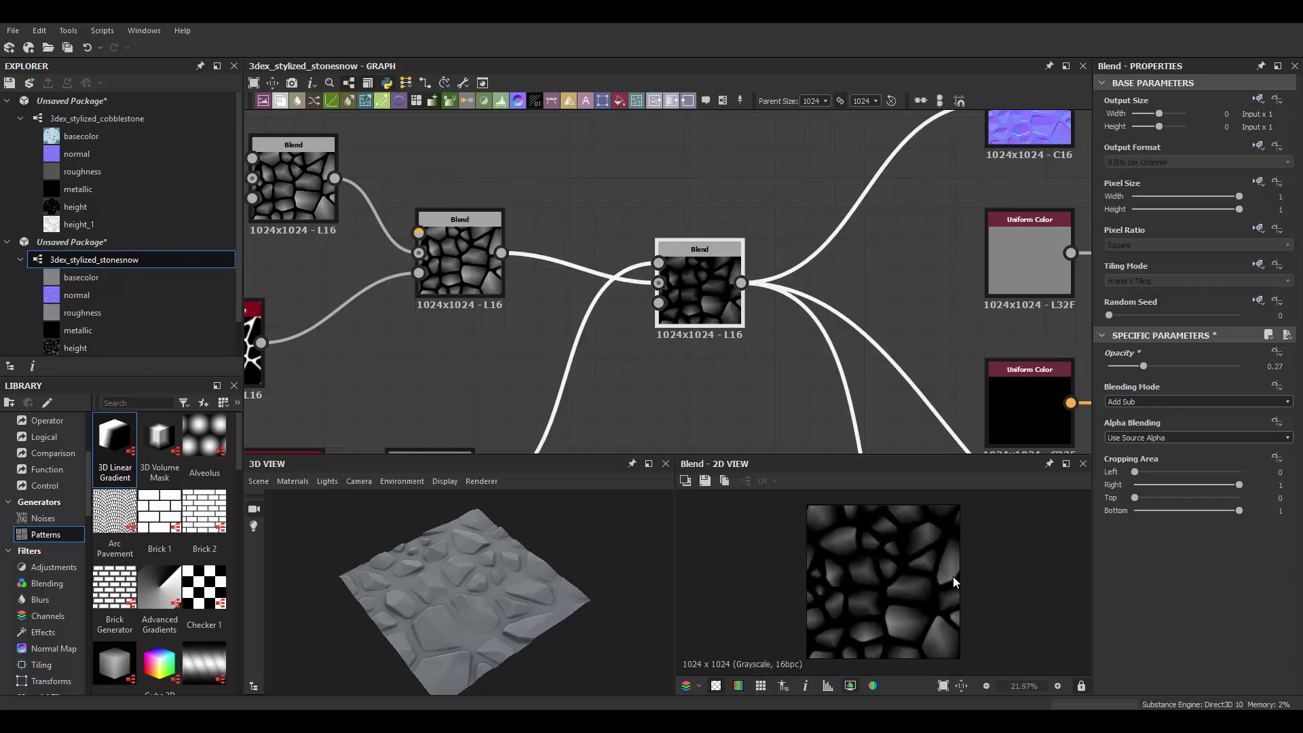
pyautogui.moveTo(733, 322); pyautogui.dragTo(799, 283, button='middle')
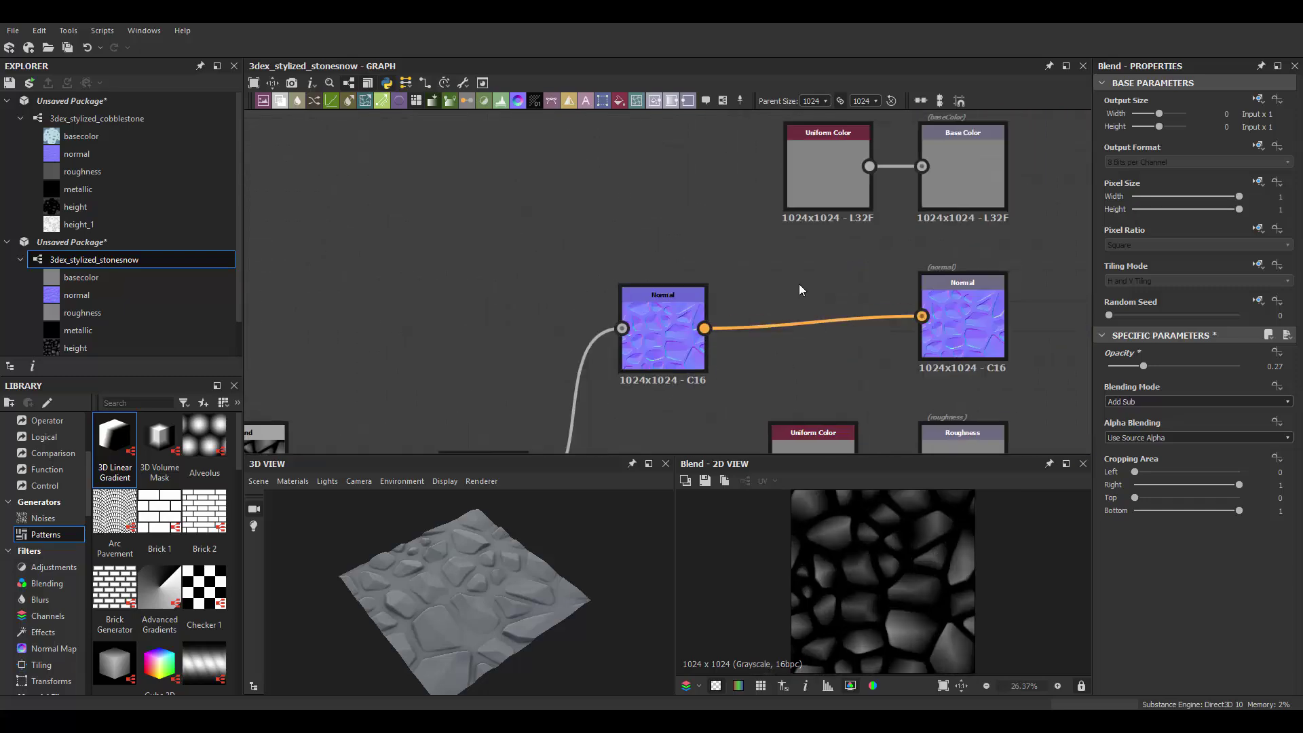
# Add a Curvature Smooth node after the Normal node
pyautogui.press('space')
pyautogui.write('cur')
pyautogui.press('Down')
pyautogui.press('Down')
pyautogui.press('Return')
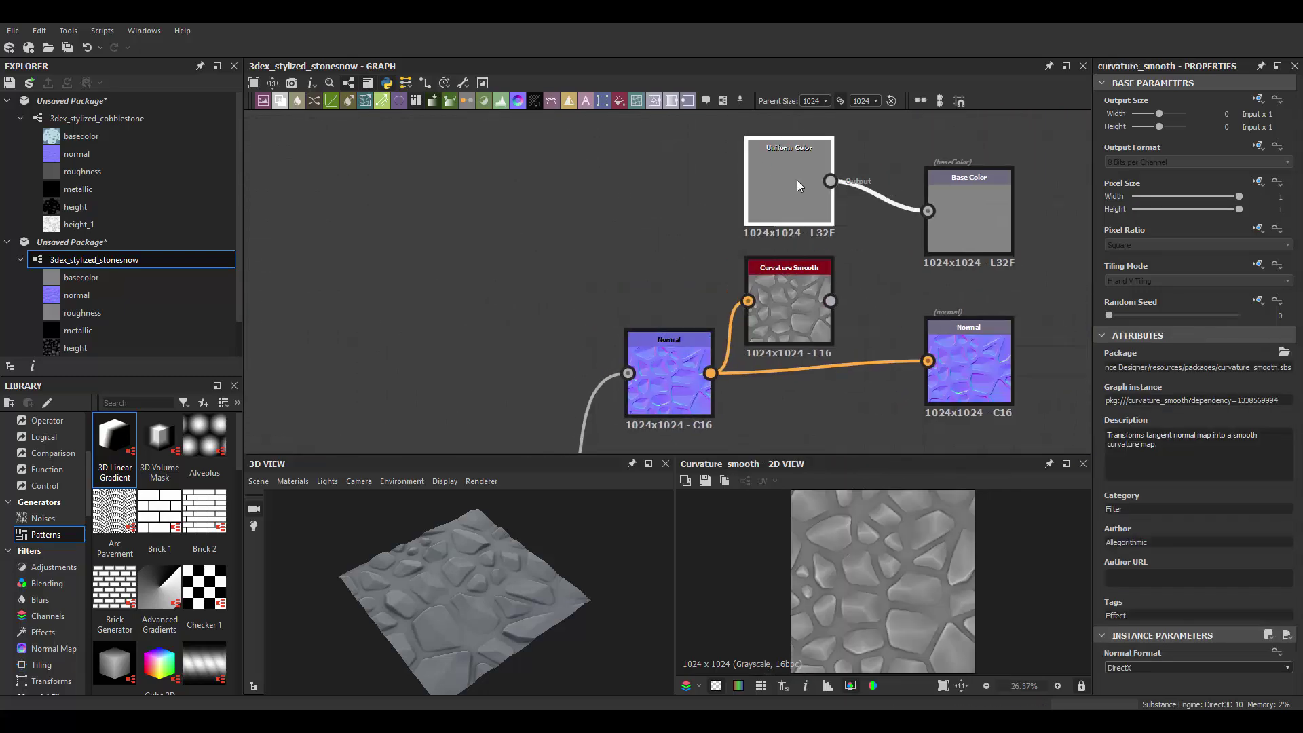
# Add a Gradient Map fed by the height result, placed above the Normal node
pyautogui.press('space')
pyautogui.write('gradient')
pyautogui.press('Return')
pyautogui.moveTo(788, 254); pyautogui.dragTo(697, 307, button='middle')
pyautogui.moveTo(698, 307); pyautogui.dragTo(783, 214)
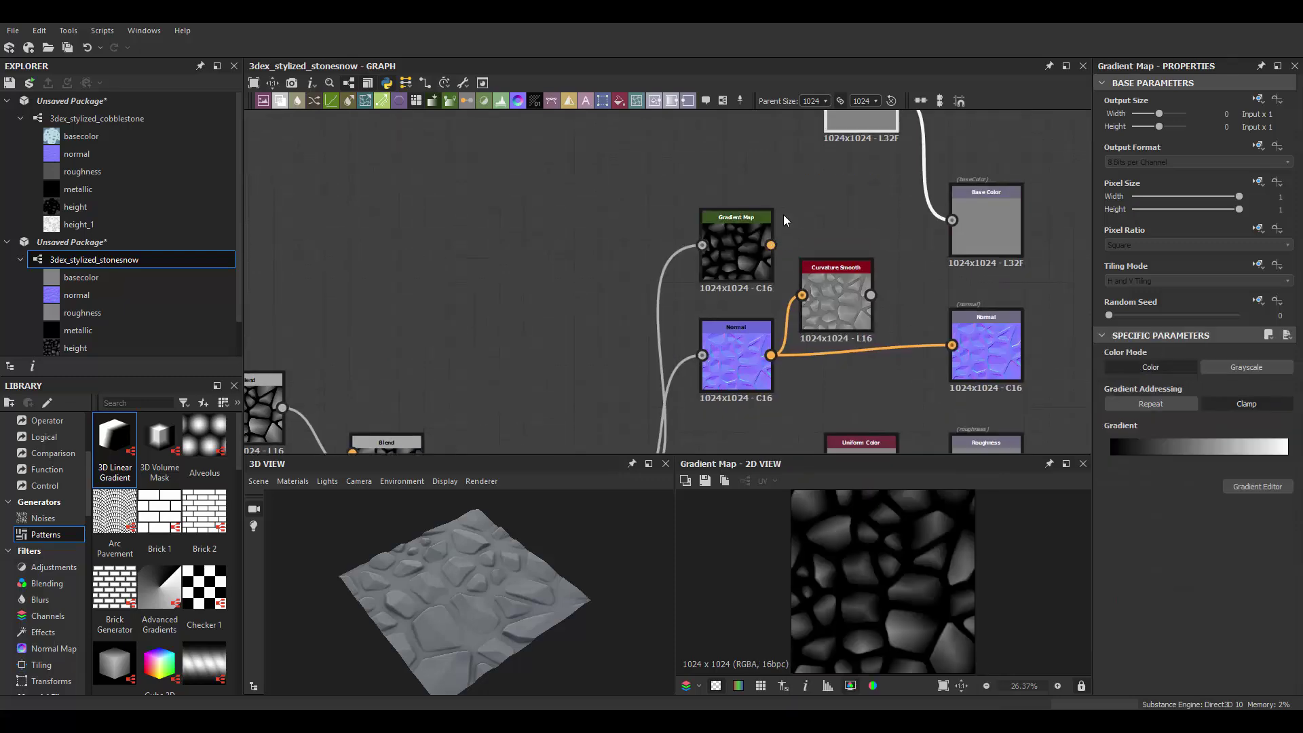
# Make the gradient's right key orange, left key pale, and add an orange key at 0.224
pyautogui.click(1257, 486)
pyautogui.click(836, 171)
pyautogui.moveTo(582, 333); pyautogui.dragTo(605, 302)
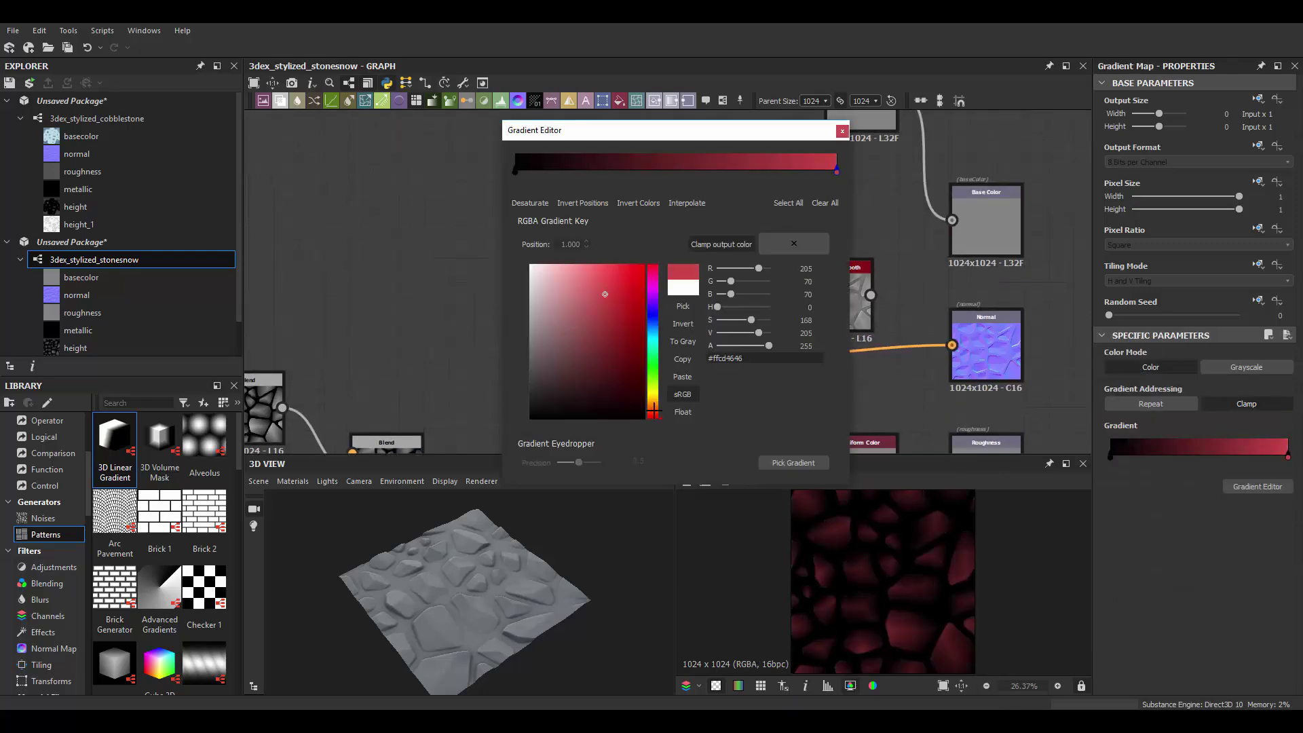
pyautogui.moveTo(653, 414); pyautogui.dragTo(652, 409)
pyautogui.click(537, 286)
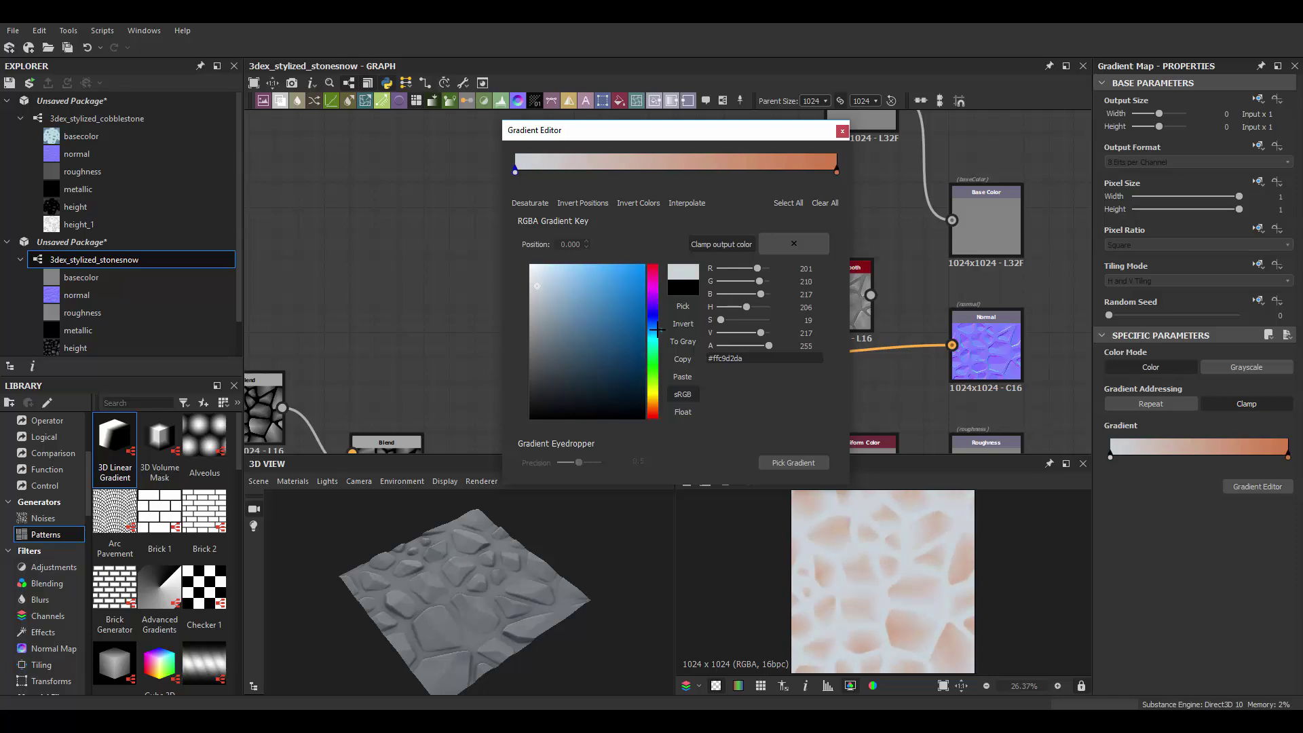
pyautogui.moveTo(780, 170); pyautogui.dragTo(588, 171)
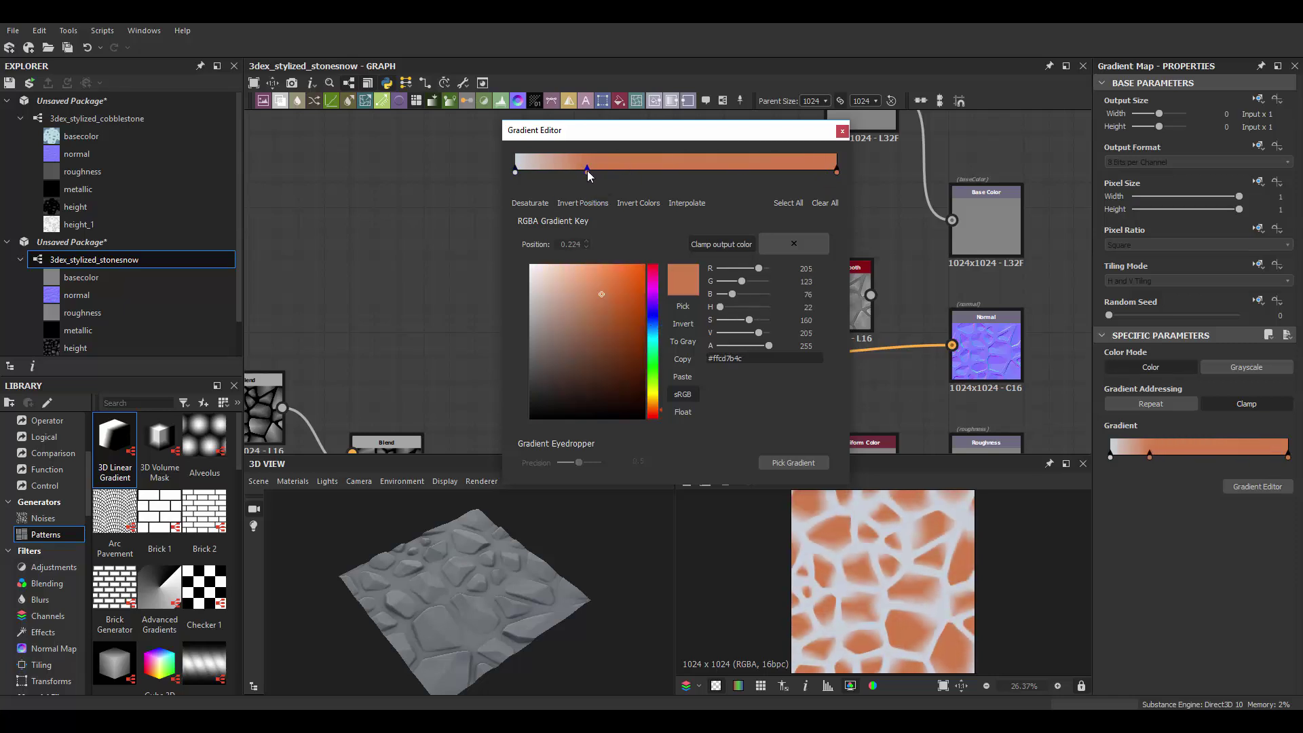
# Delete the grey Uniform Color node
pyautogui.click(841, 133)
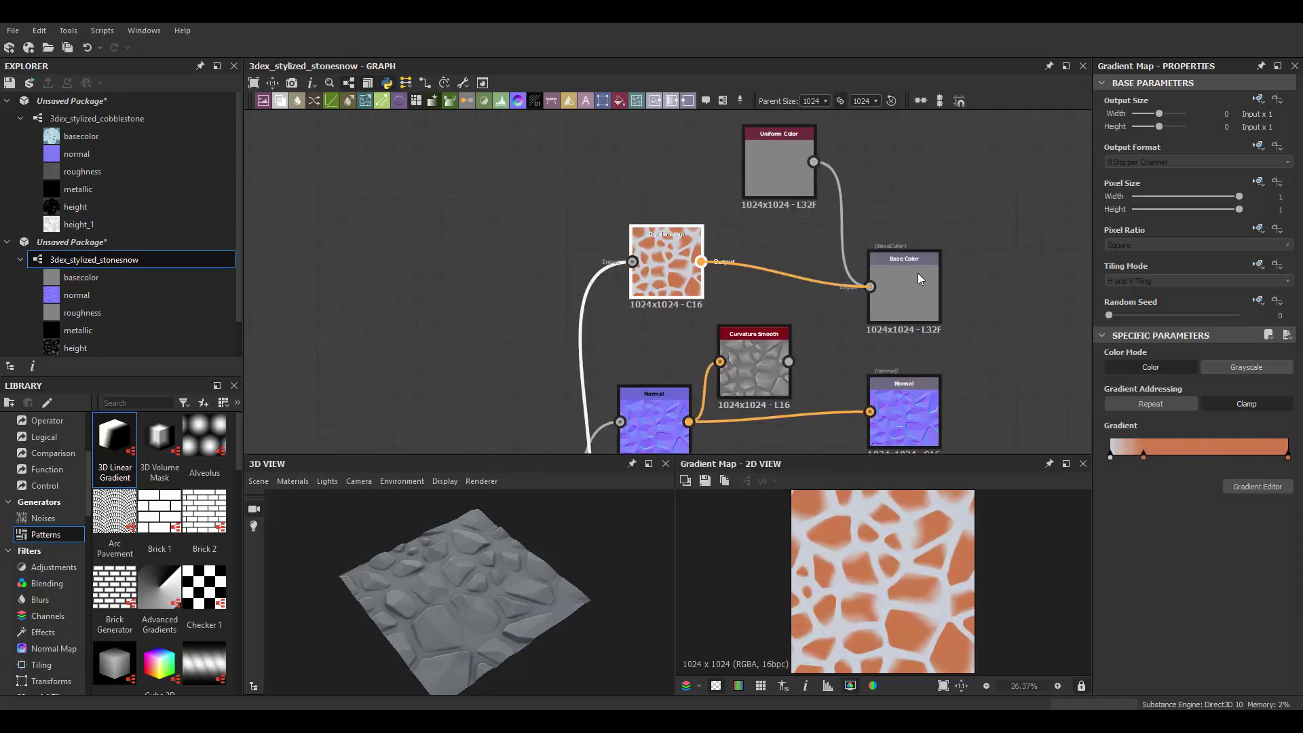
pyautogui.click(772, 189)
pyautogui.press('Delete')
# Shift the middle orange gradient key slightly right and make the leftmost key pale blue
pyautogui.click(667, 278)
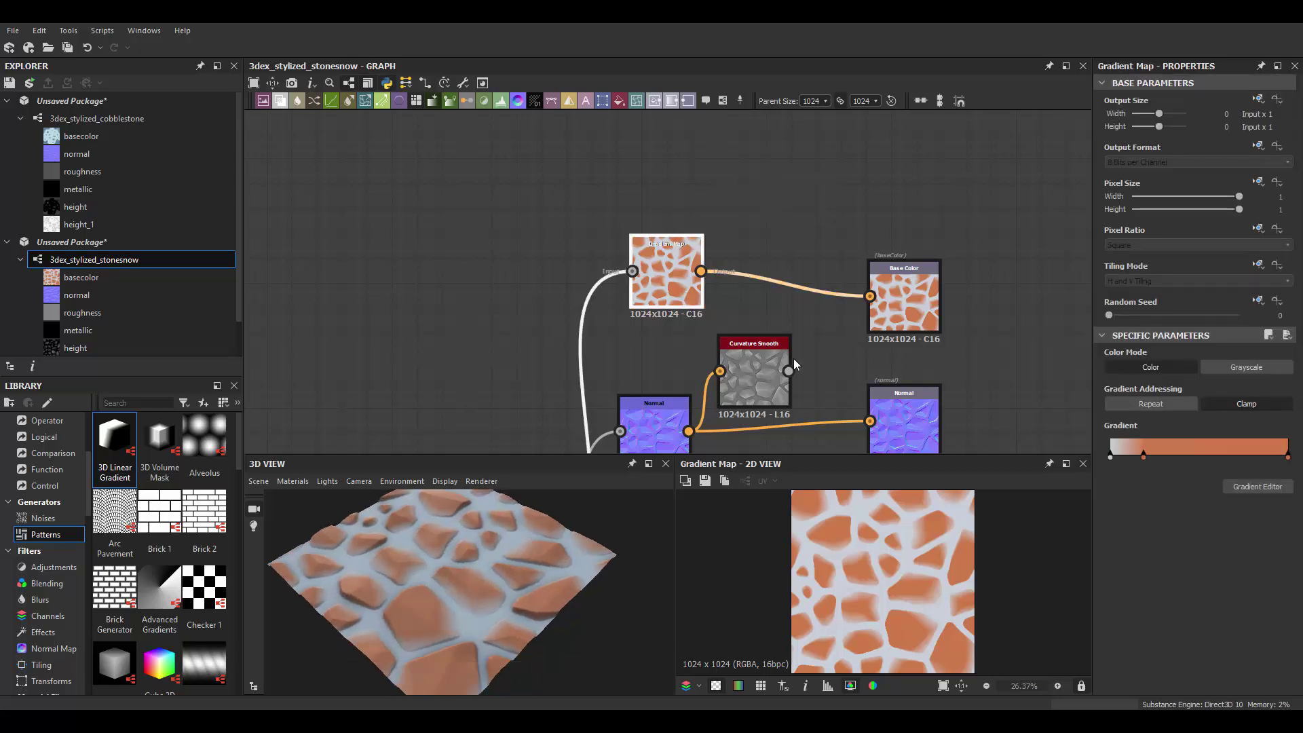
pyautogui.doubleClick(666, 278)
pyautogui.click(567, 169)
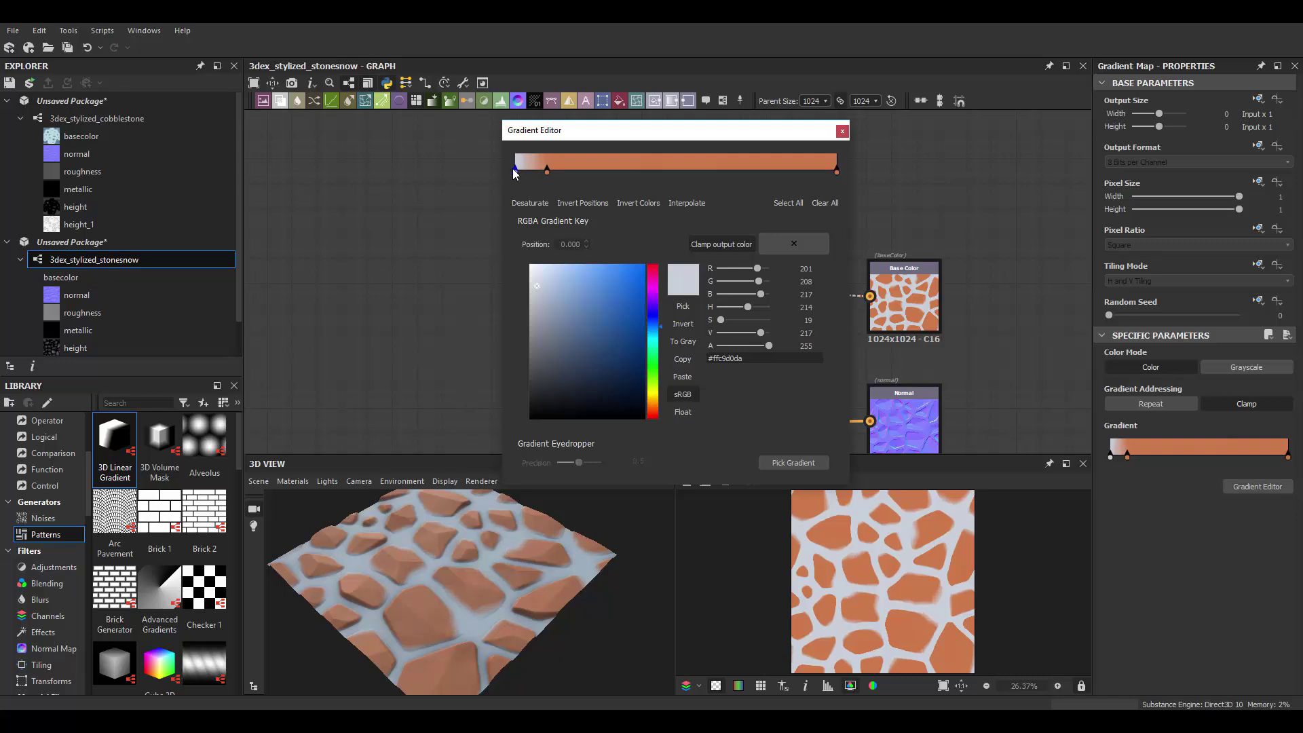
pyautogui.moveTo(535, 165); pyautogui.dragTo(542, 165)
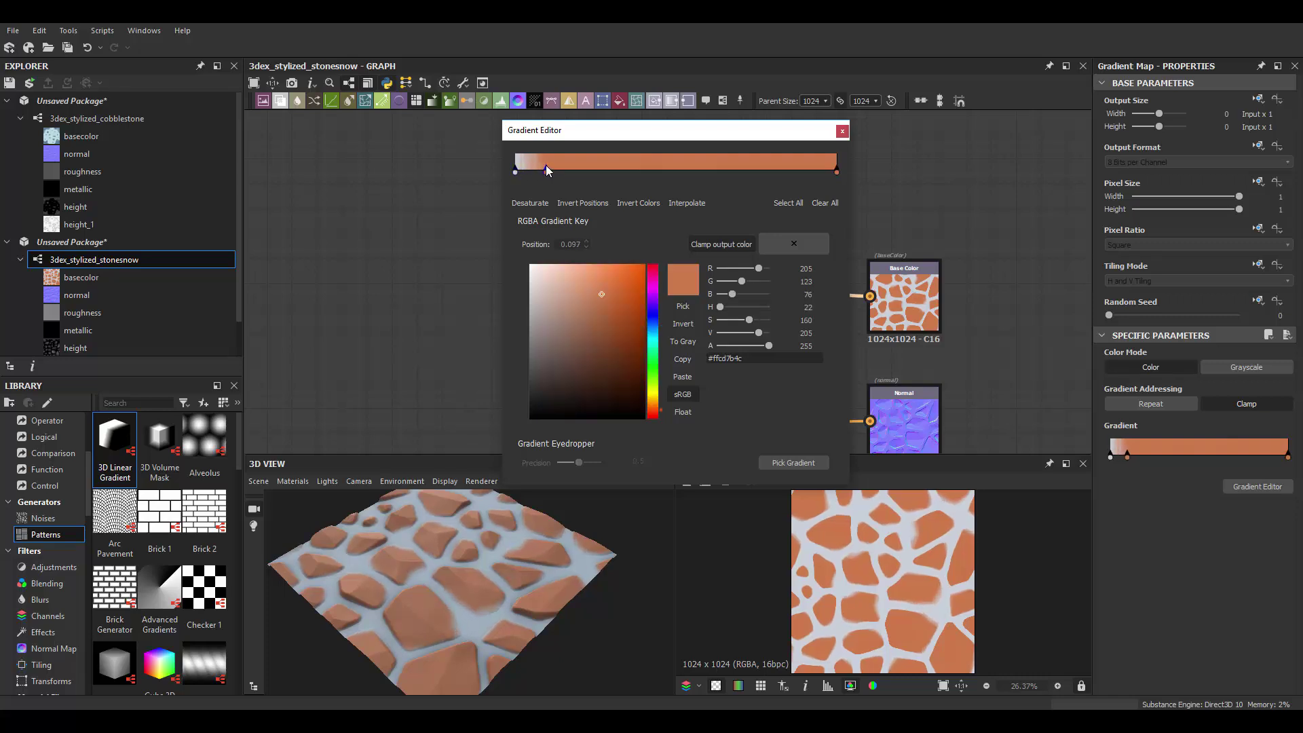
pyautogui.click(516, 173)
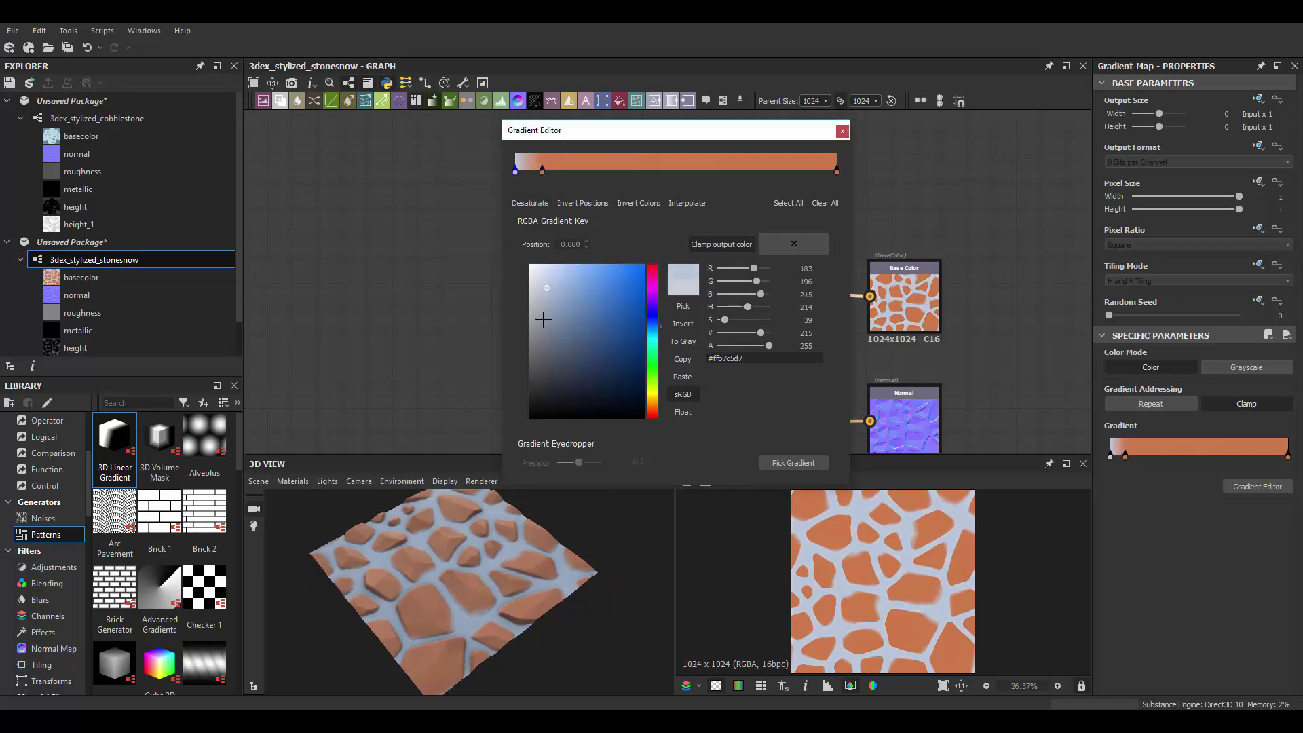
pyautogui.click(536, 565)
pyautogui.moveTo(535, 564)
pyautogui.mouseDown()
pyautogui.moveTo(643, 540)
pyautogui.moveTo(437, 547)
pyautogui.moveTo(598, 584)
pyautogui.moveTo(532, 535)
pyautogui.moveTo(658, 359)
pyautogui.mouseUp()
# Add a Perlin Noise node and make its pattern coarser
pyautogui.press('f')
pyautogui.scroll(2, 673, 365)
pyautogui.press('space')
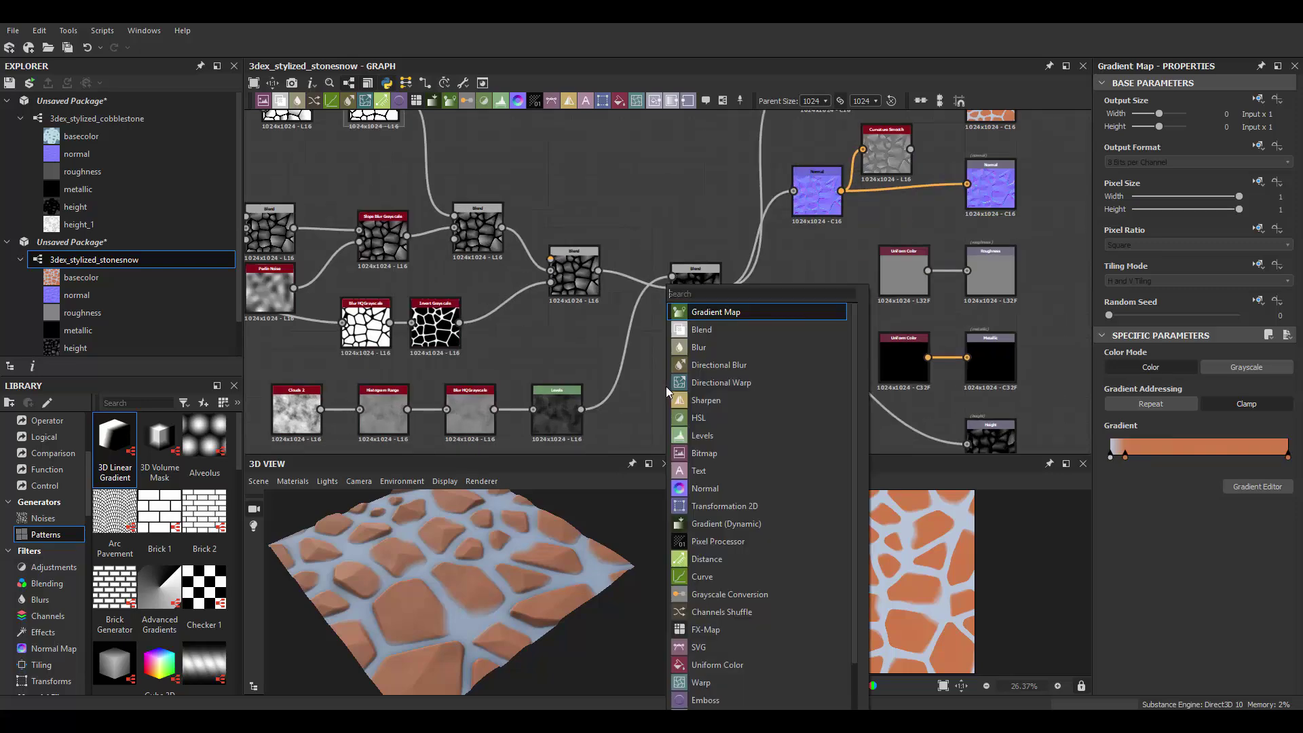
pyautogui.write('perlin')
pyautogui.click(776, 425)
pyautogui.click(1124, 671)
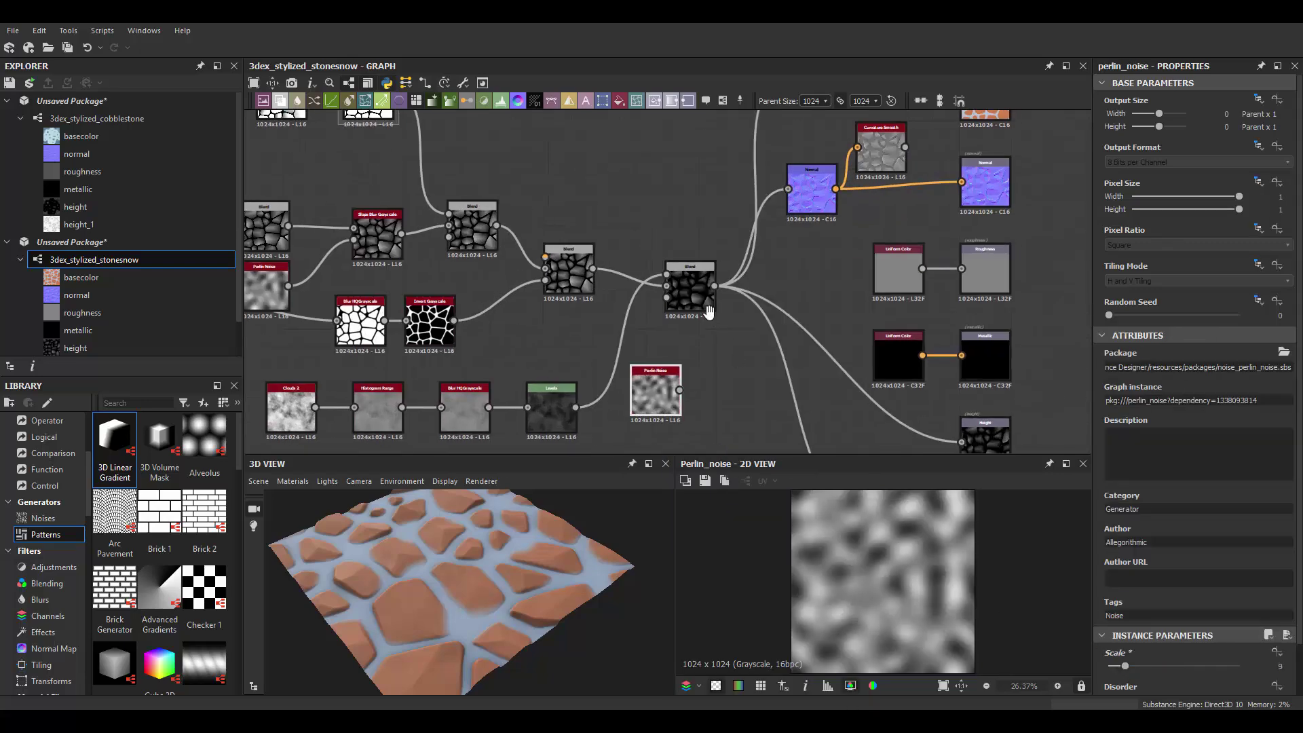
# Add a Histogram Scan with raised position to isolate the stones from the main height
pyautogui.click(703, 311)
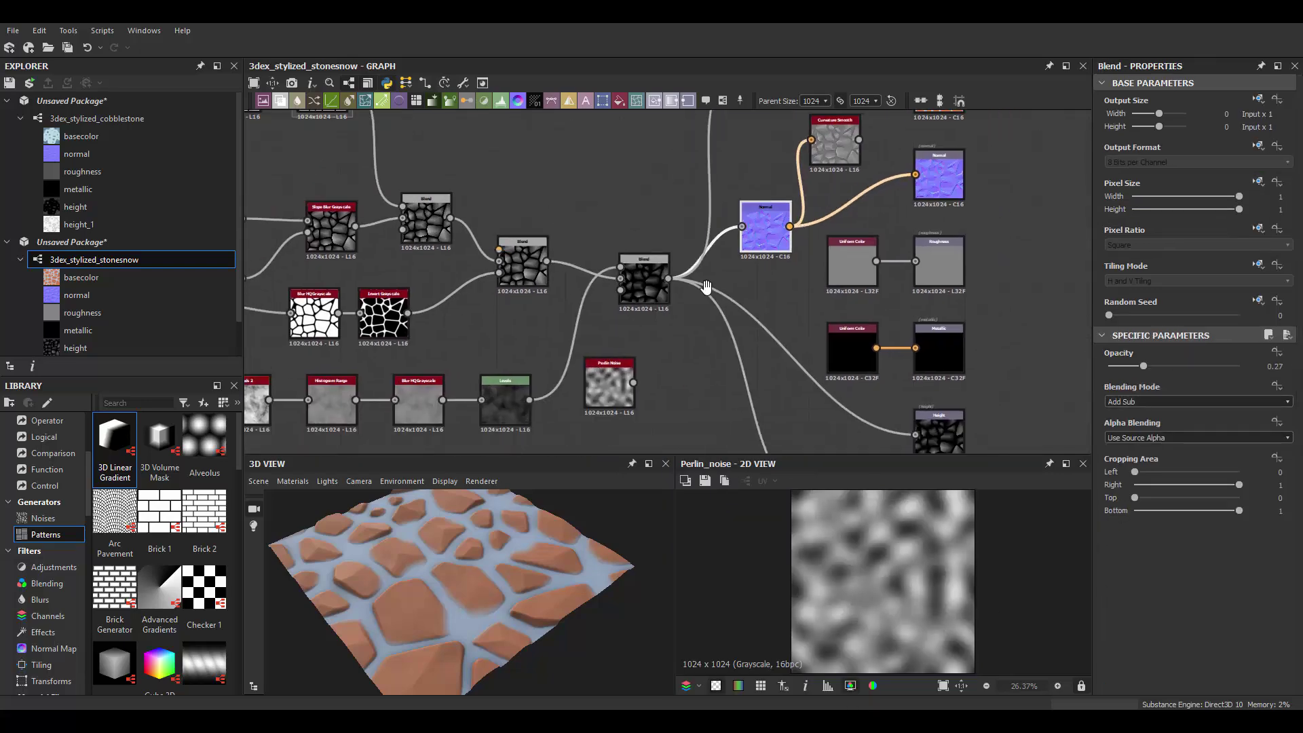
pyautogui.doubleClick(653, 271)
pyautogui.press('space')
pyautogui.write('cl')
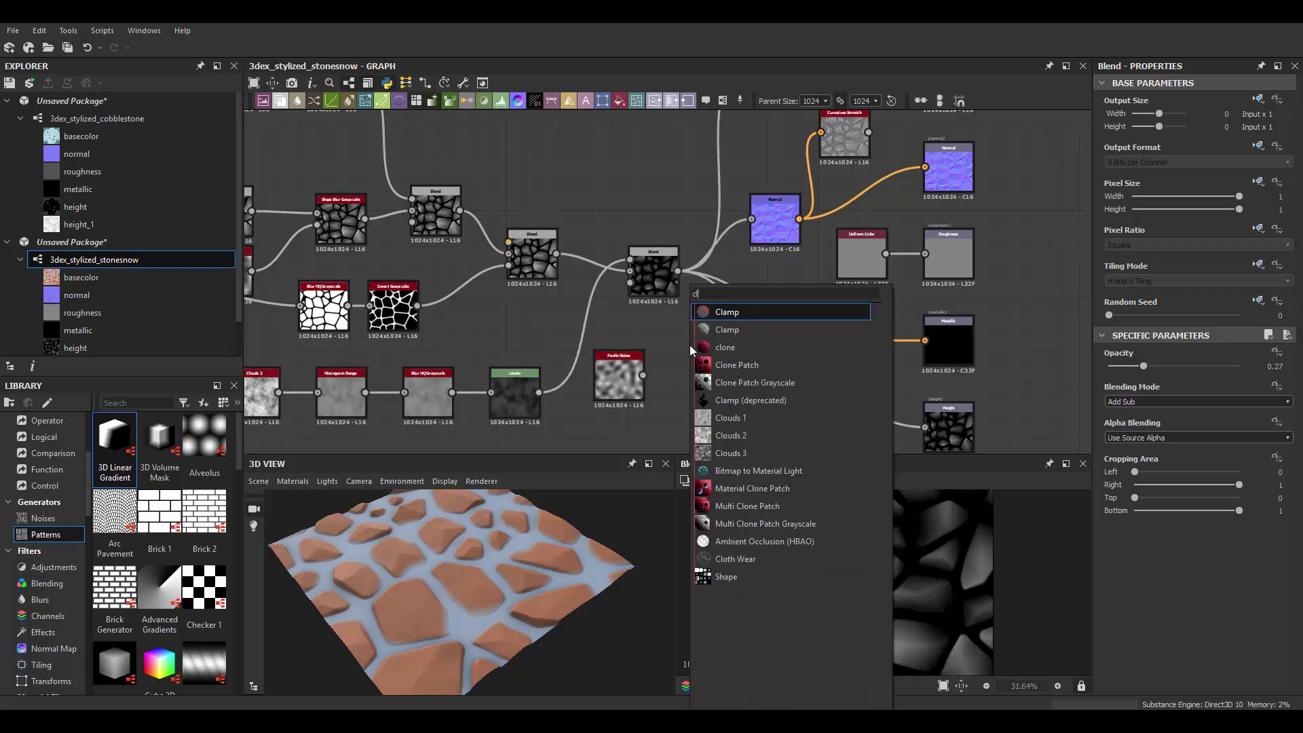
pyautogui.write('his')
pyautogui.click(733, 331)
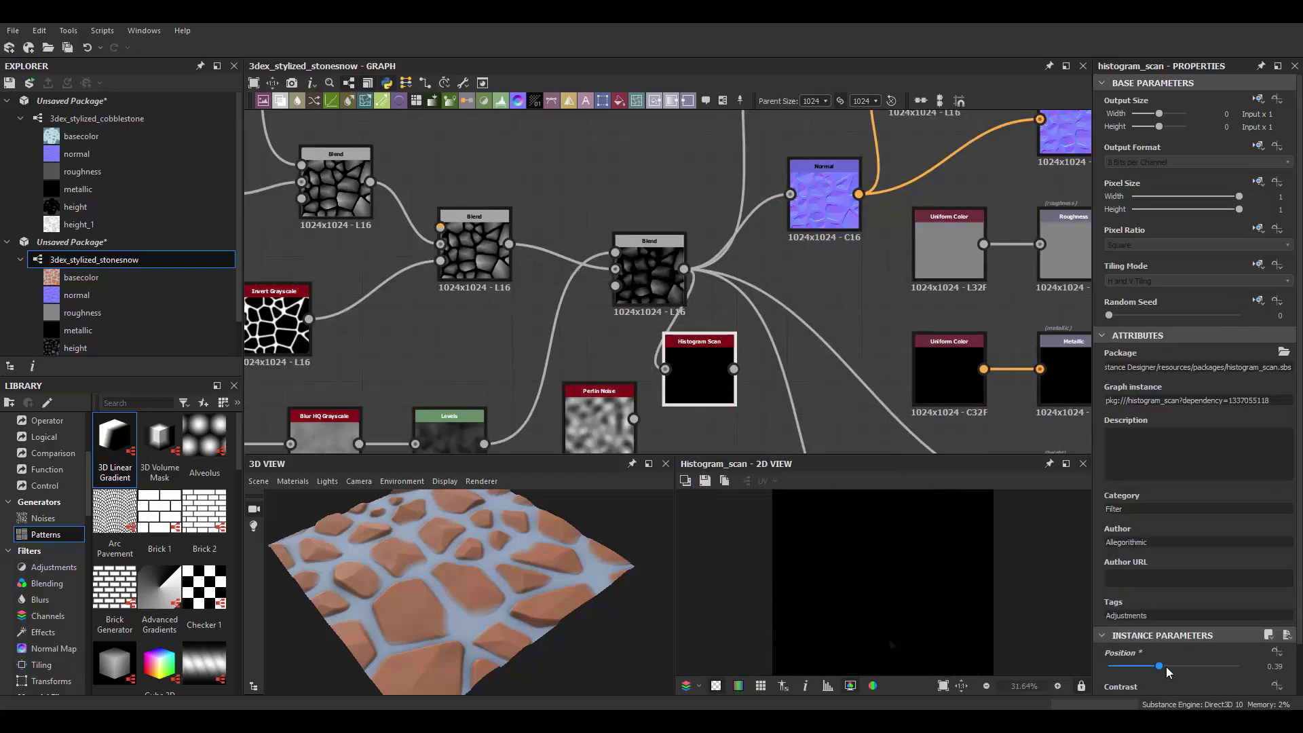
pyautogui.moveTo(1165, 666); pyautogui.dragTo(1237, 655)
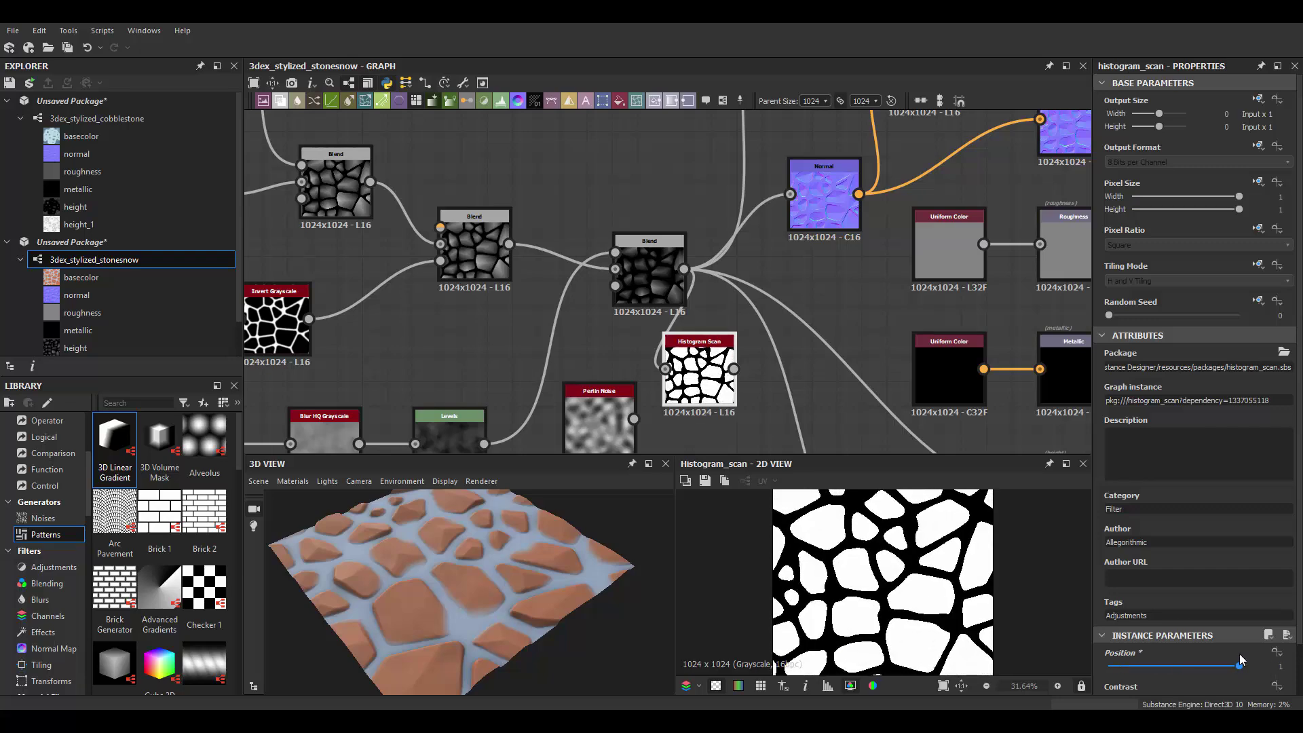
# Add a new Blend of main height and Perlin Noise, masked by the Histogram Scan
pyautogui.scroll(-2, 678, 271)
pyautogui.press('space')
pyautogui.click(719, 311)
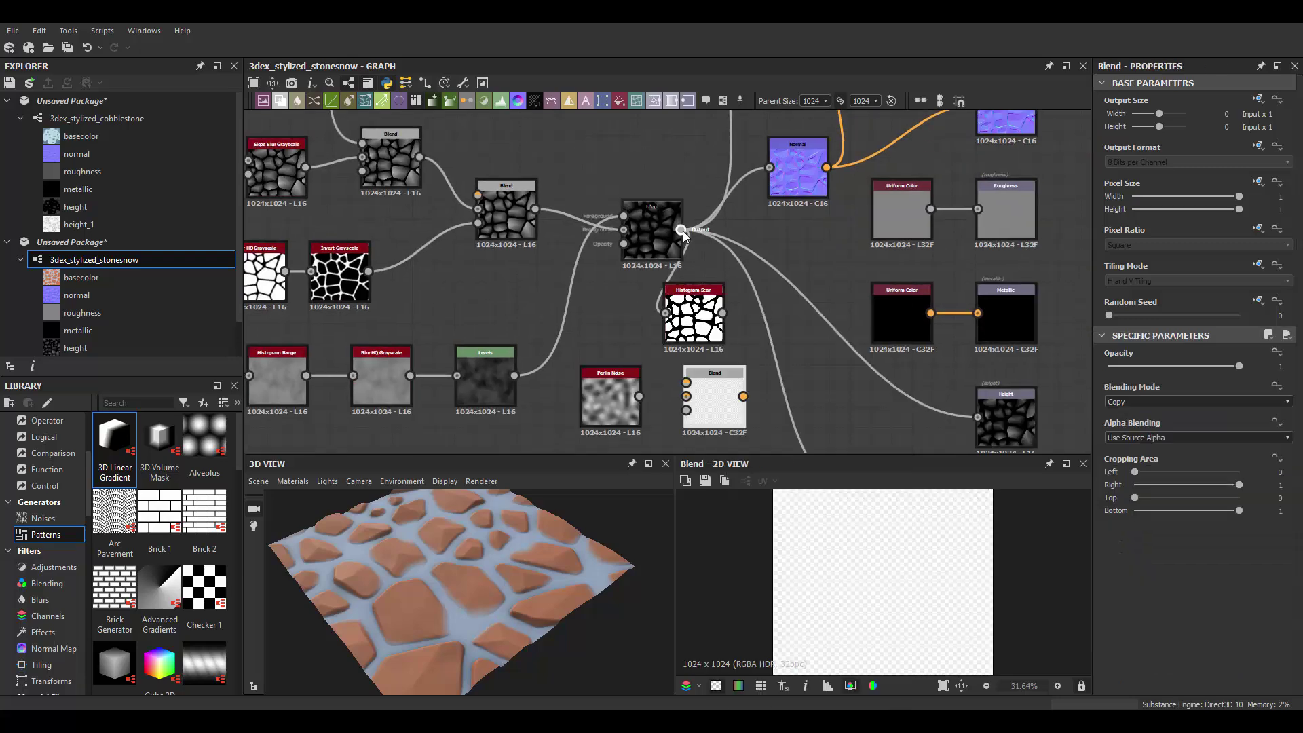
pyautogui.moveTo(681, 230); pyautogui.dragTo(686, 396)
pyautogui.moveTo(721, 313); pyautogui.dragTo(686, 410)
pyautogui.moveTo(708, 305); pyautogui.dragTo(623, 400)
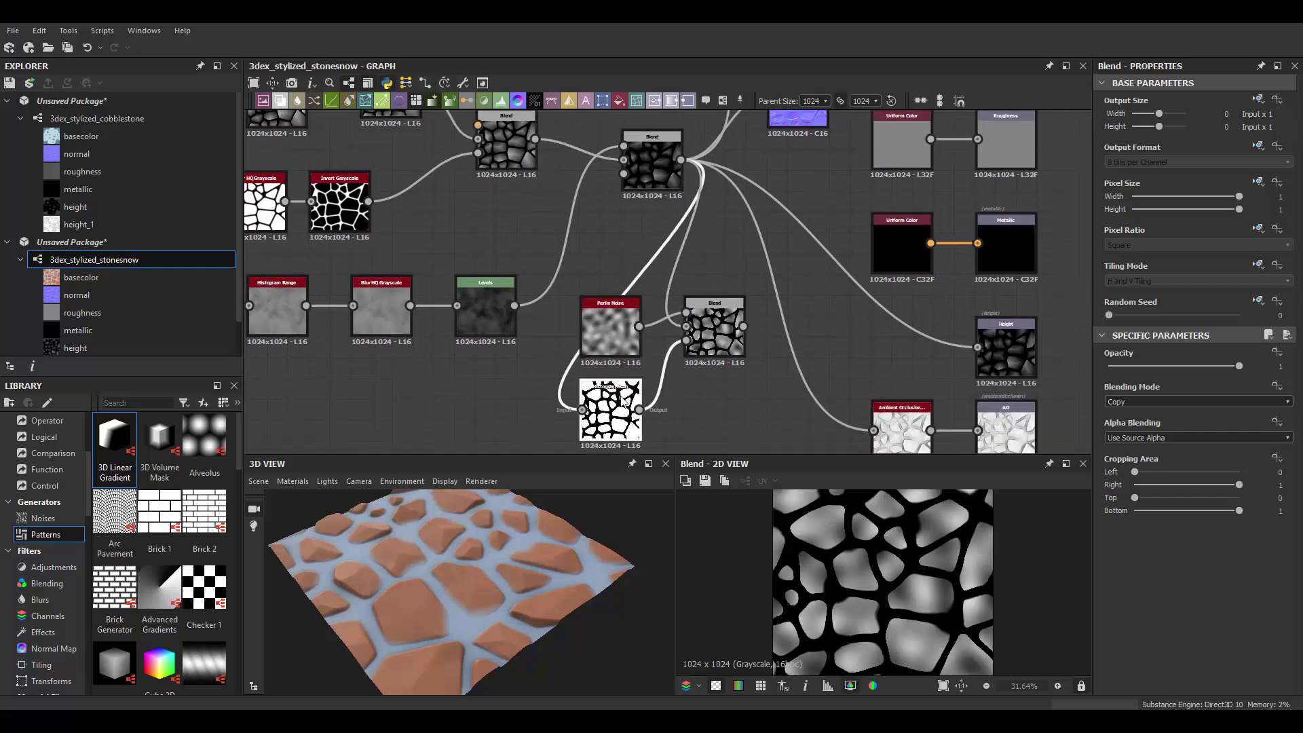
pyautogui.scroll(-3, 623, 400)
pyautogui.scroll(3, 832, 290)
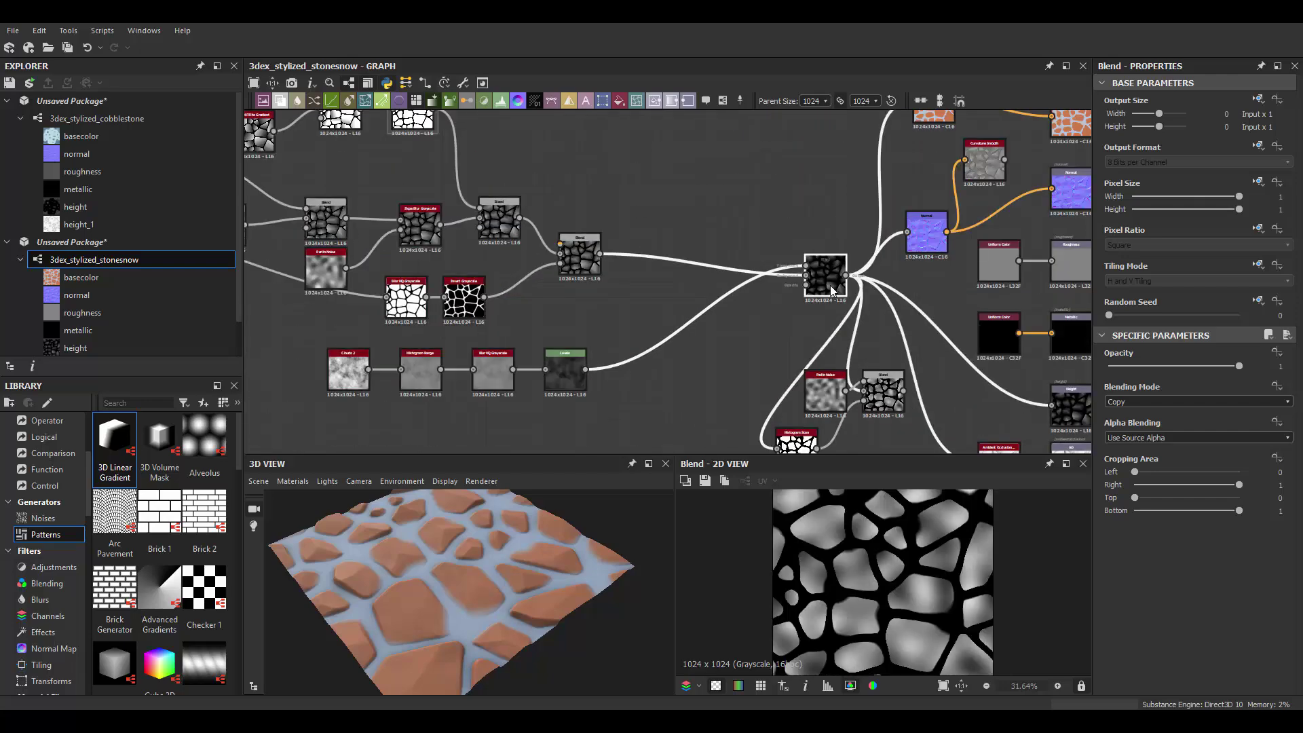
pyautogui.moveTo(832, 291); pyautogui.dragTo(710, 282)
pyautogui.scroll(2, 768, 426)
# Insert an Invert Grayscale after the Histogram Scan and preview the new Blend
pyautogui.press('space')
pyautogui.write('invert')
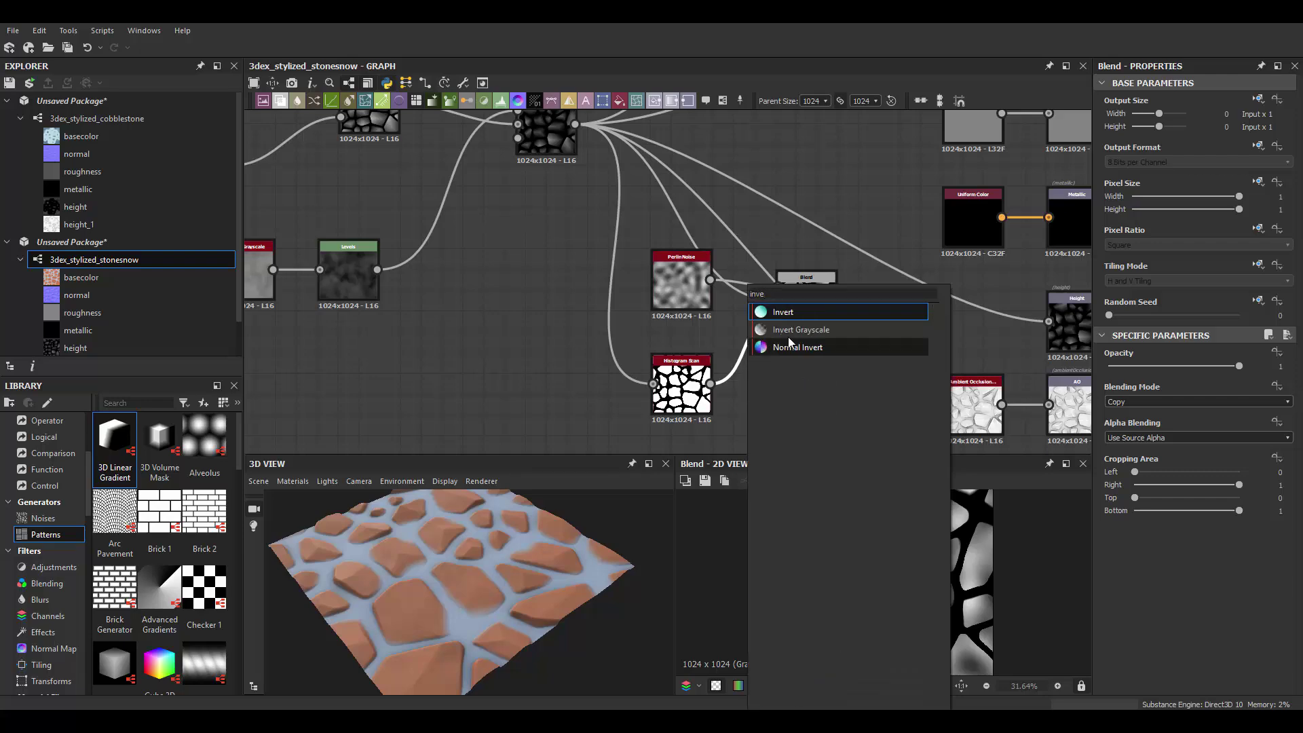
pyautogui.press('Return')
pyautogui.doubleClick(784, 321)
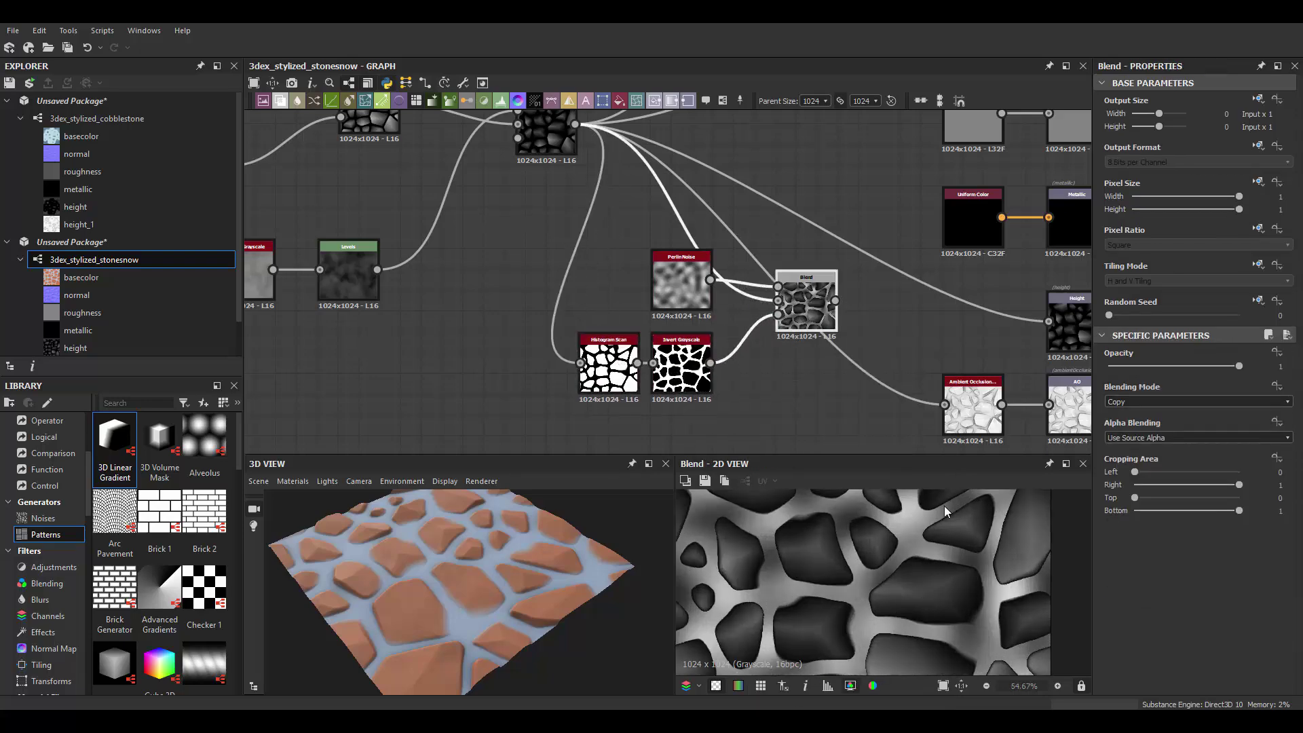
pyautogui.scroll(-2, 746, 370)
pyautogui.scroll(2, 746, 370)
# Set Perlin Noise scale to 7 and push Histogram Scan position to 0.92, then 1
pyautogui.moveTo(743, 373)
pyautogui.mouseDown(button='middle')
pyautogui.moveTo(732, 390)
pyautogui.moveTo(714, 320)
pyautogui.mouseUp(button='middle')
pyautogui.click(698, 298)
pyautogui.moveTo(1126, 667); pyautogui.dragTo(1123, 666)
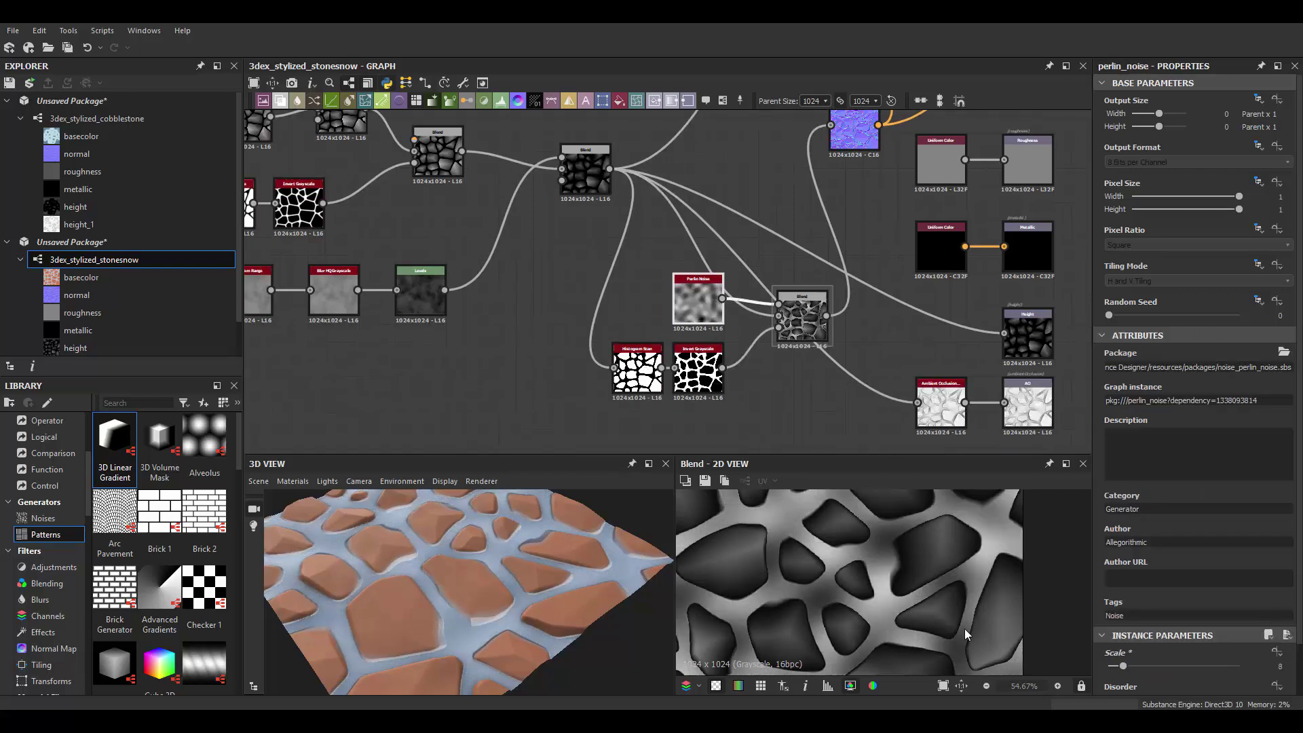
pyautogui.scroll(2, 746, 339)
pyautogui.scroll(2, 684, 392)
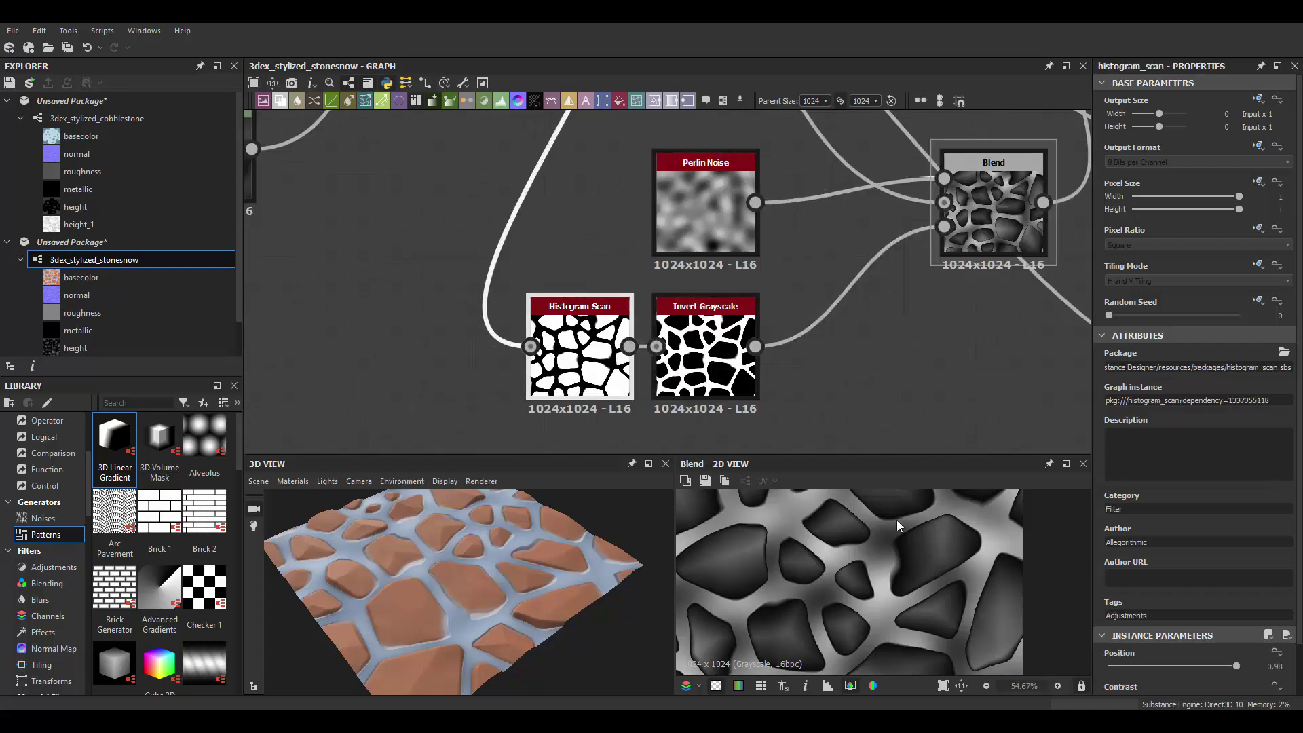
pyautogui.click(580, 350)
pyautogui.moveTo(1174, 612); pyautogui.dragTo(1238, 612)
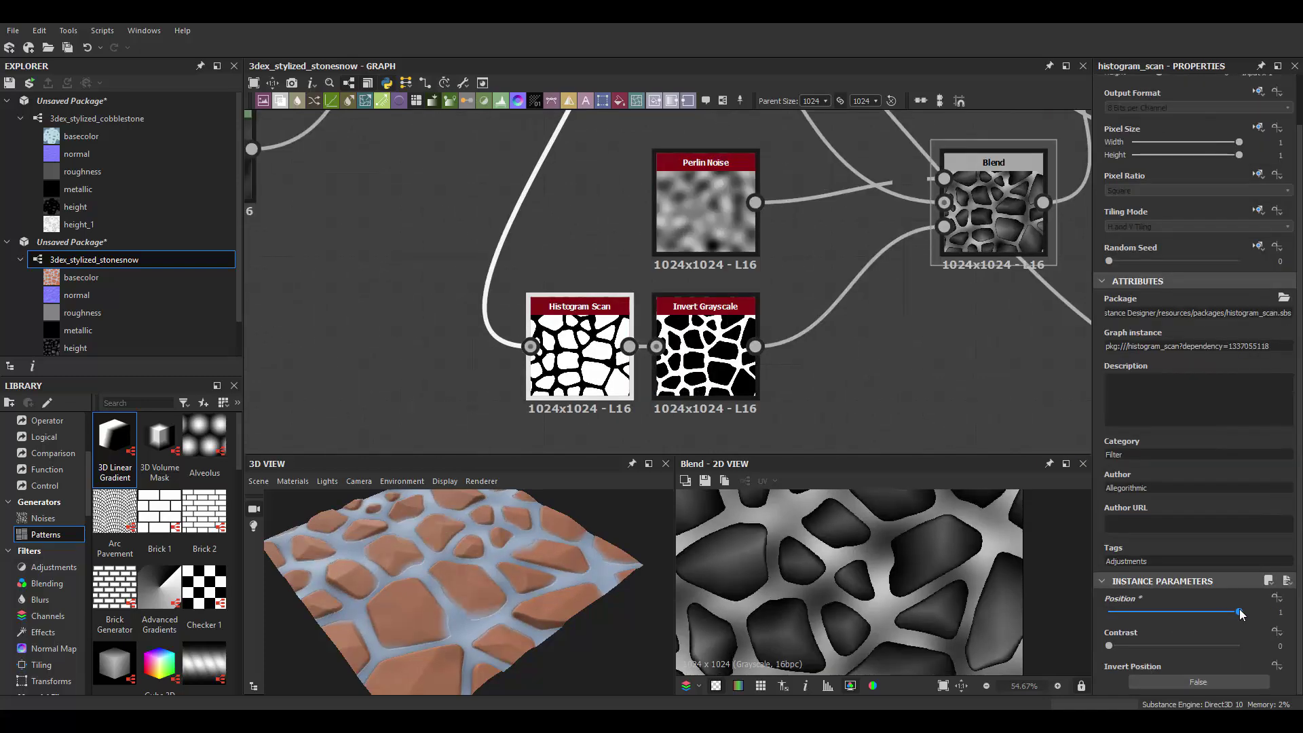
pyautogui.moveTo(706, 312); pyautogui.dragTo(757, 312)
# Insert a Blur HQ Grayscale after the Histogram Scan with raised blur intensity
pyautogui.press('space')
pyautogui.write('bl')
pyautogui.click(746, 382)
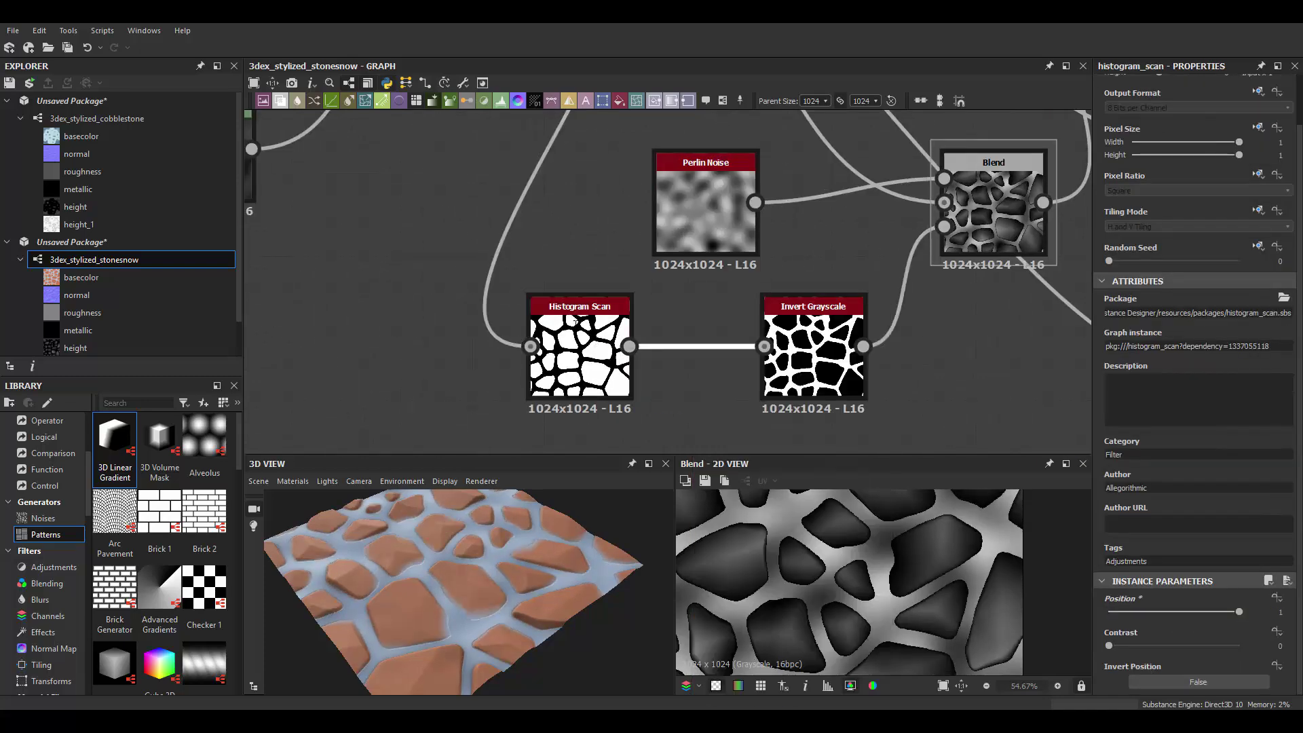
pyautogui.moveTo(1190, 665)
pyautogui.mouseDown()
pyautogui.moveTo(1097, 669)
pyautogui.moveTo(1155, 649)
pyautogui.mouseUp()
pyautogui.scroll(-1, 1289, 672)
pyautogui.scroll(1, 701, 249)
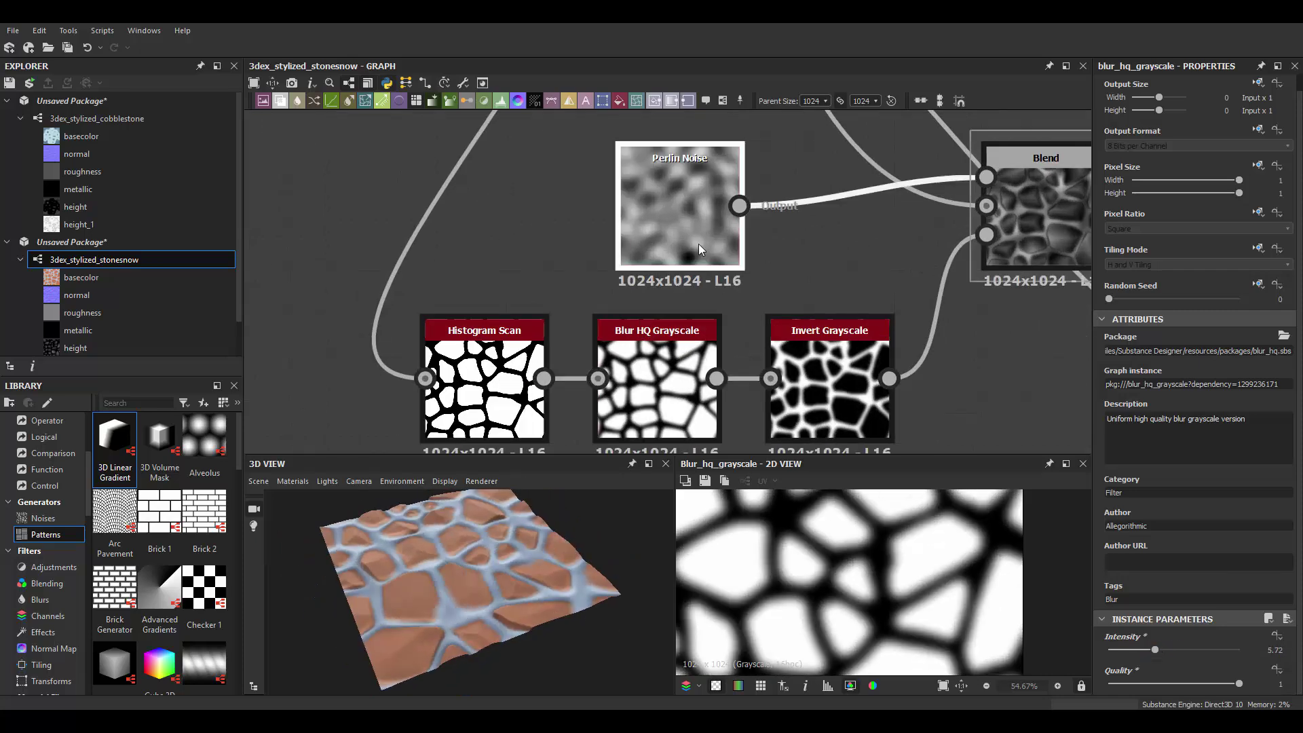
# Set Histogram Scan position to 0.78 and the noise Blend opacity to 0.25
pyautogui.moveTo(701, 249); pyautogui.dragTo(678, 249)
pyautogui.click(485, 331)
pyautogui.moveTo(1107, 650); pyautogui.dragTo(1239, 650)
pyautogui.moveTo(493, 399); pyautogui.dragTo(481, 419, button='middle')
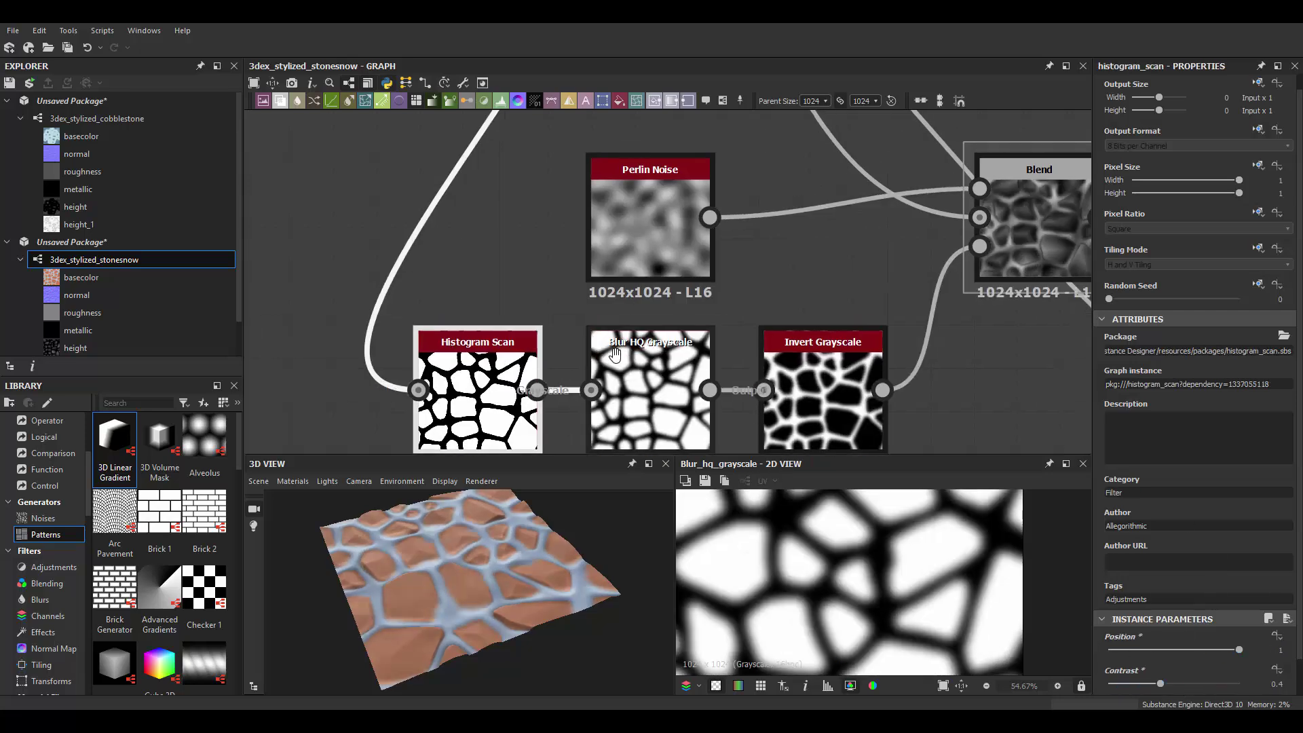
pyautogui.click(644, 224)
pyautogui.moveTo(1128, 650); pyautogui.dragTo(1120, 650)
pyautogui.moveTo(1019, 233); pyautogui.dragTo(909, 278, button='middle')
pyautogui.click(910, 278)
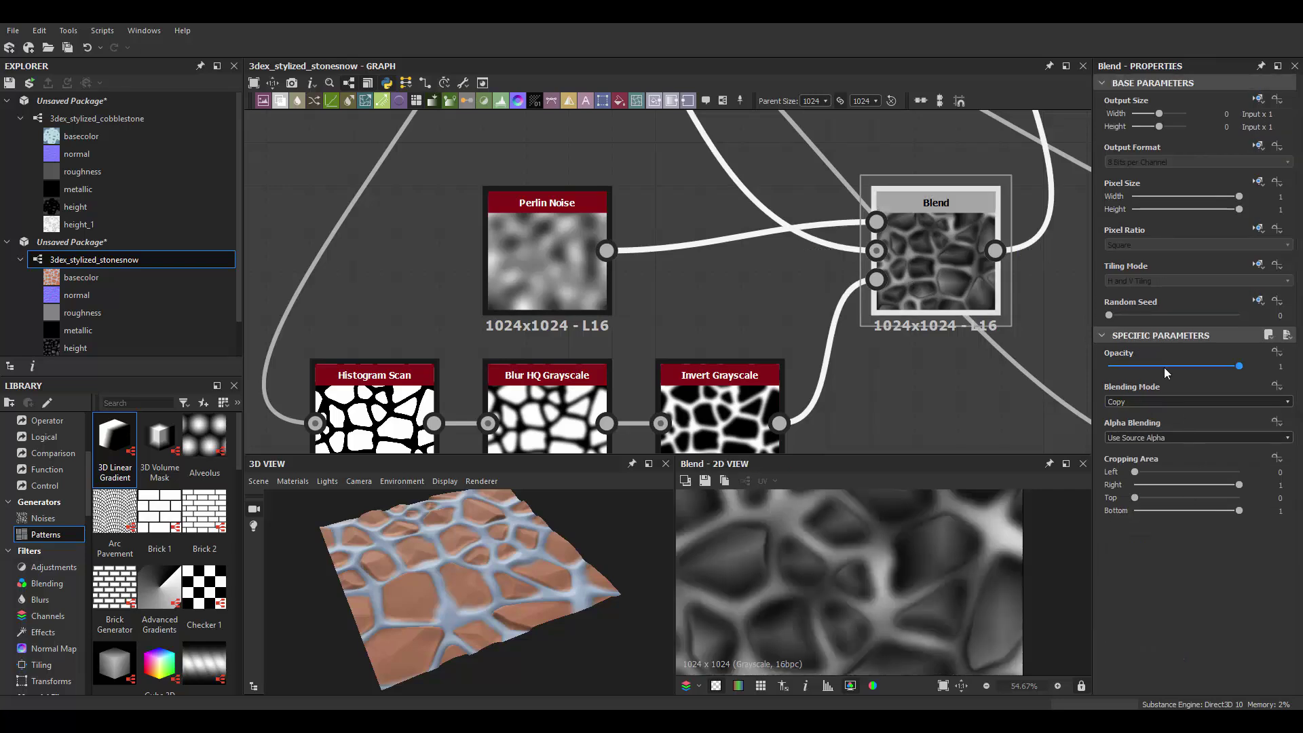
pyautogui.moveTo(1239, 366); pyautogui.dragTo(1142, 364)
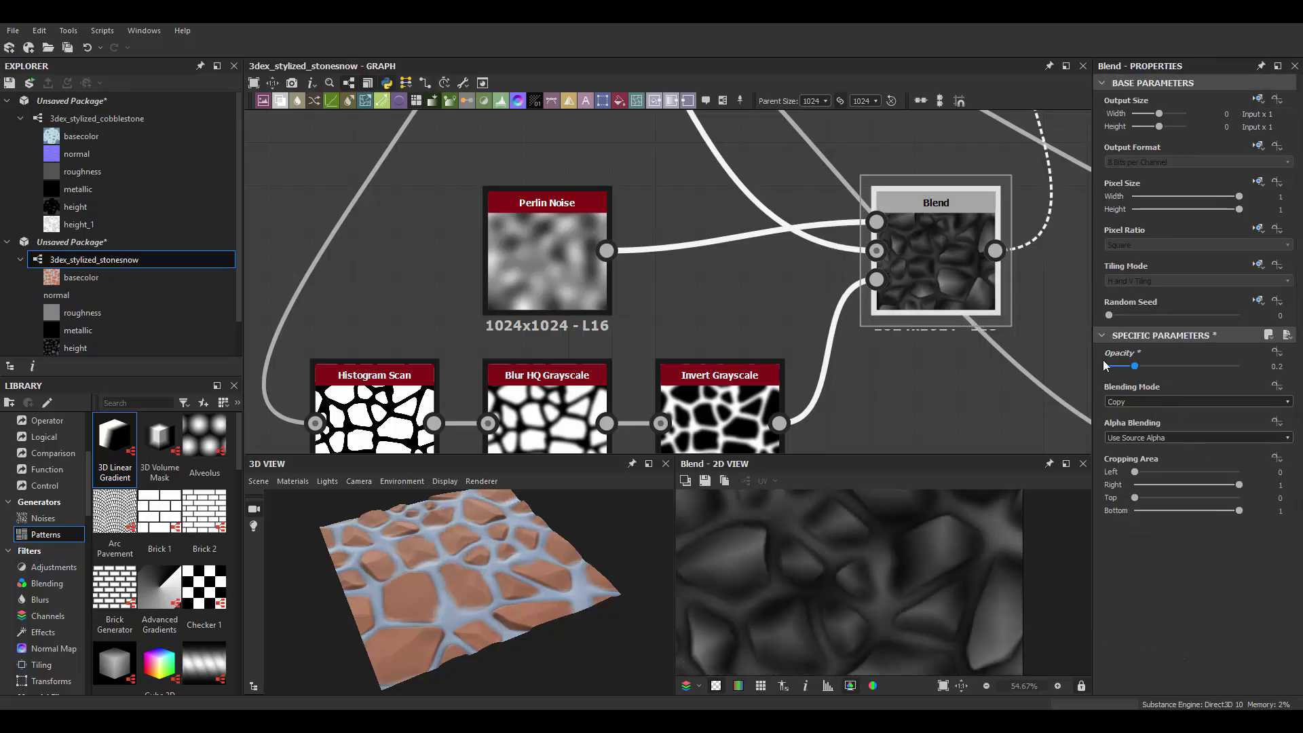
# Raise Perlin Noise scale to 10 and lower the noise Blend opacity to about 0.22
pyautogui.click(567, 299)
pyautogui.moveTo(1120, 665); pyautogui.dragTo(1130, 666)
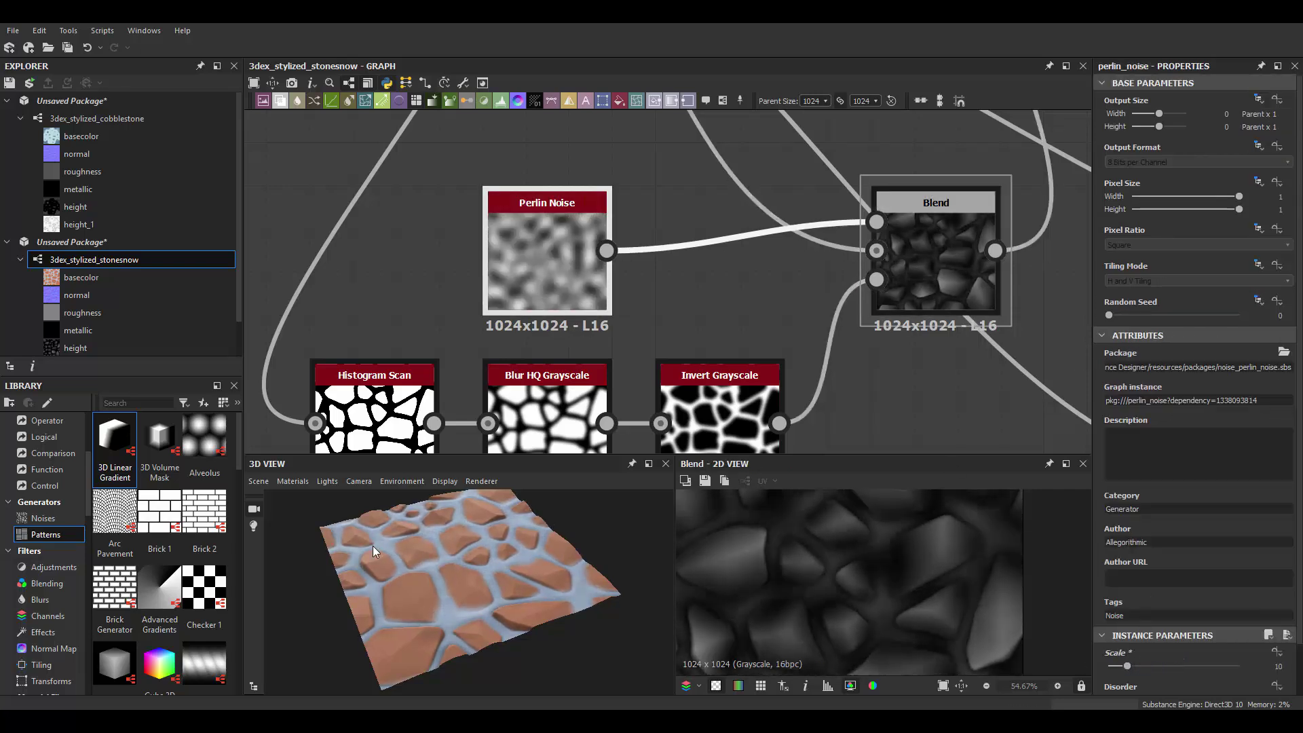
pyautogui.moveTo(373, 545); pyautogui.dragTo(522, 555)
pyautogui.scroll(3, 521, 555)
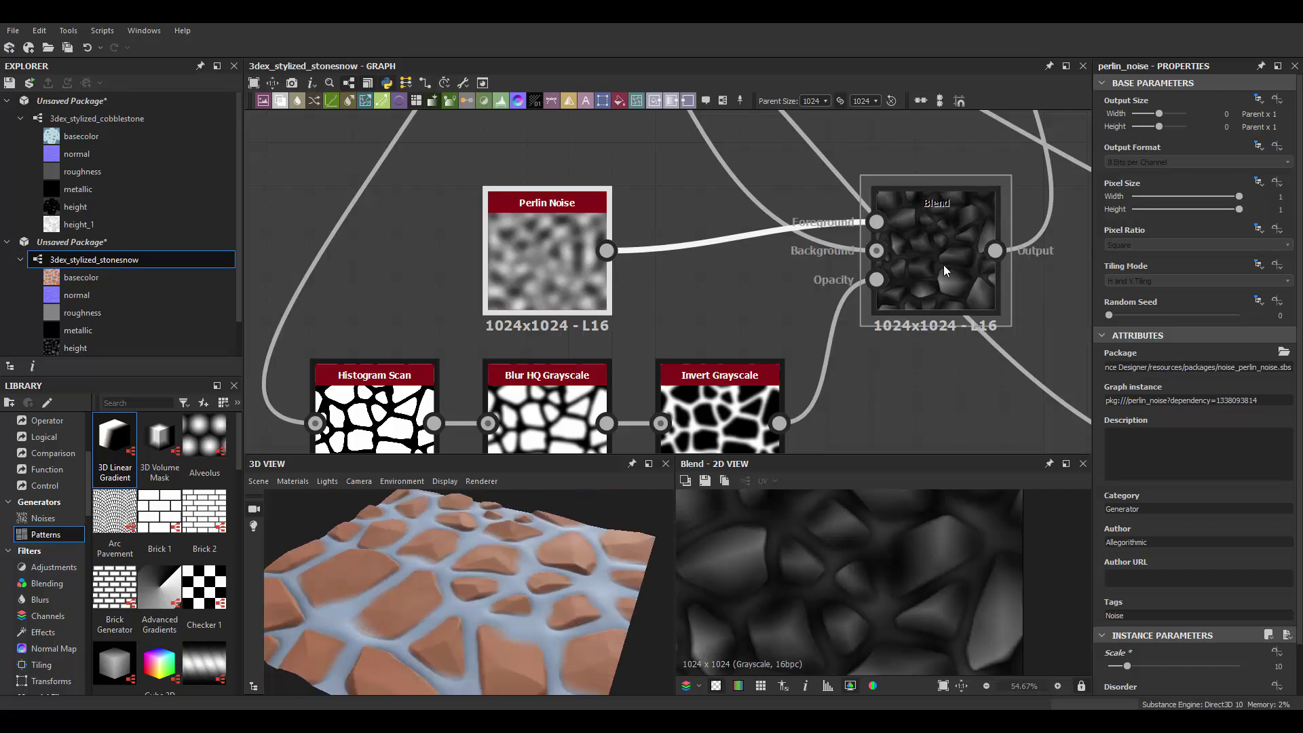
pyautogui.click(943, 270)
pyautogui.moveTo(1140, 366)
pyautogui.mouseDown()
pyautogui.moveTo(1089, 362)
pyautogui.moveTo(1141, 363)
pyautogui.mouseUp()
# Preview the Curvature Smooth output and the base-colour Gradient Map
pyautogui.moveTo(516, 577); pyautogui.dragTo(570, 611)
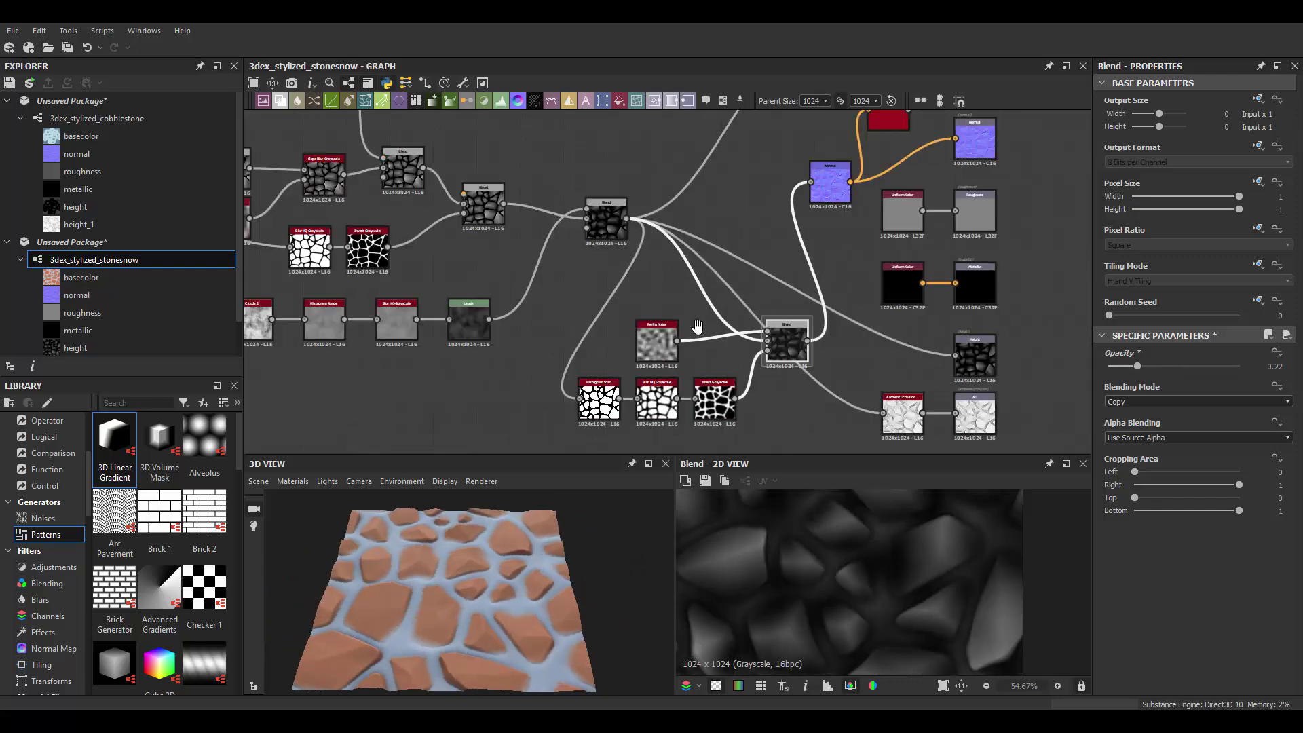
pyautogui.scroll(-5, 678, 292)
pyautogui.moveTo(708, 281); pyautogui.dragTo(764, 304, button='middle')
pyautogui.scroll(2, 763, 304)
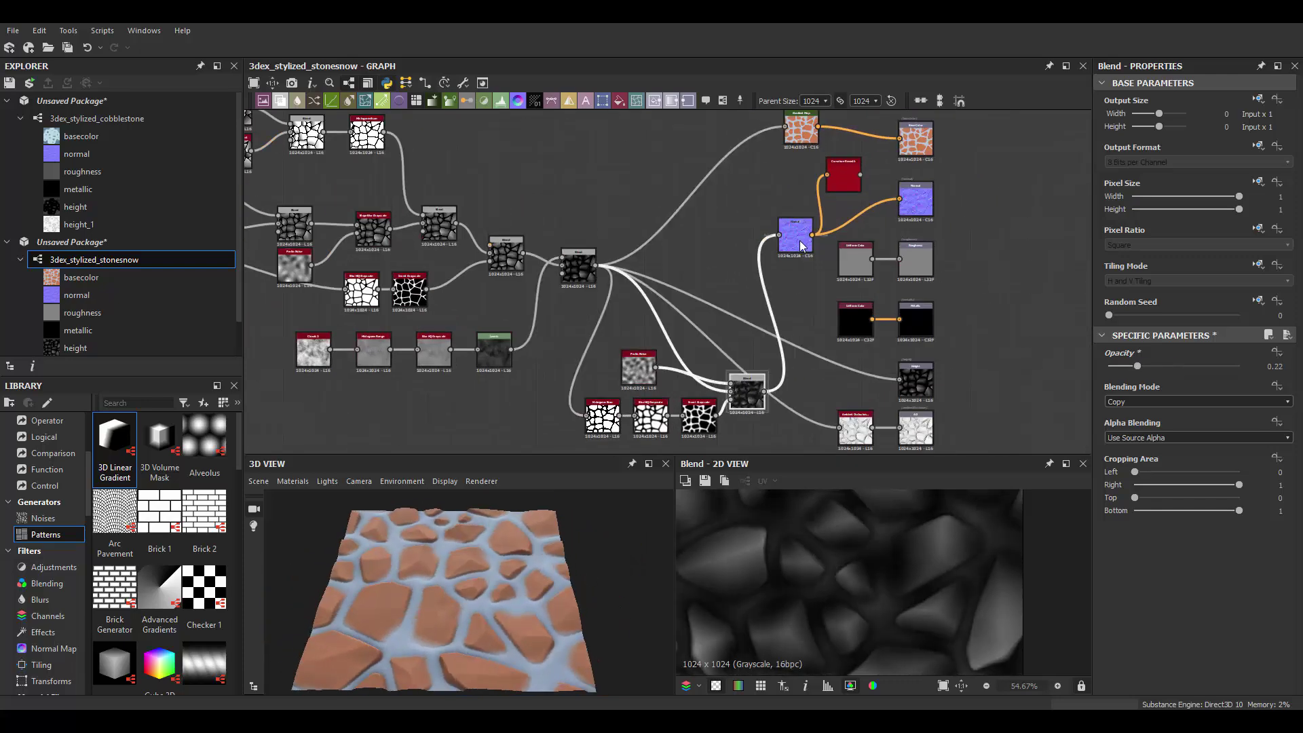
pyautogui.scroll(1, 800, 246)
pyautogui.doubleClick(823, 246)
pyautogui.scroll(-2, 873, 549)
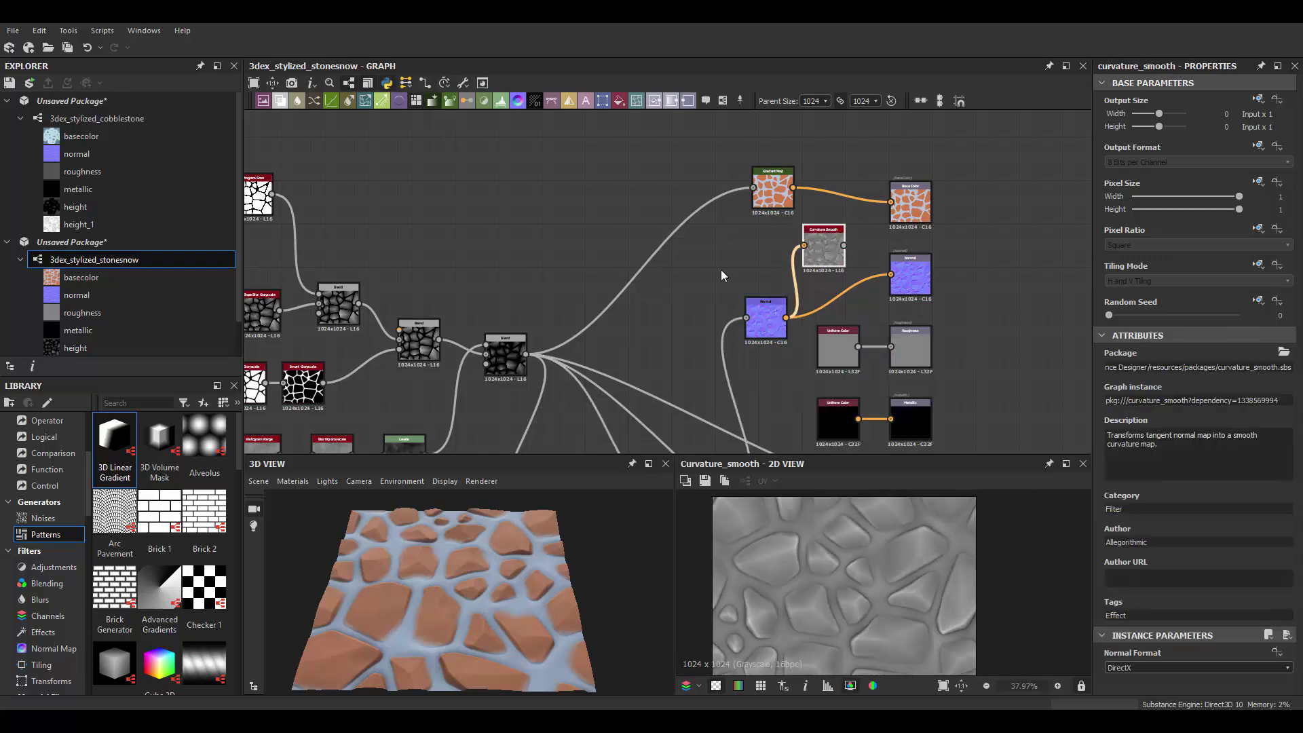
pyautogui.scroll(1, 746, 244)
pyautogui.doubleClick(767, 234)
pyautogui.scroll(2, 774, 244)
pyautogui.scroll(1, 779, 251)
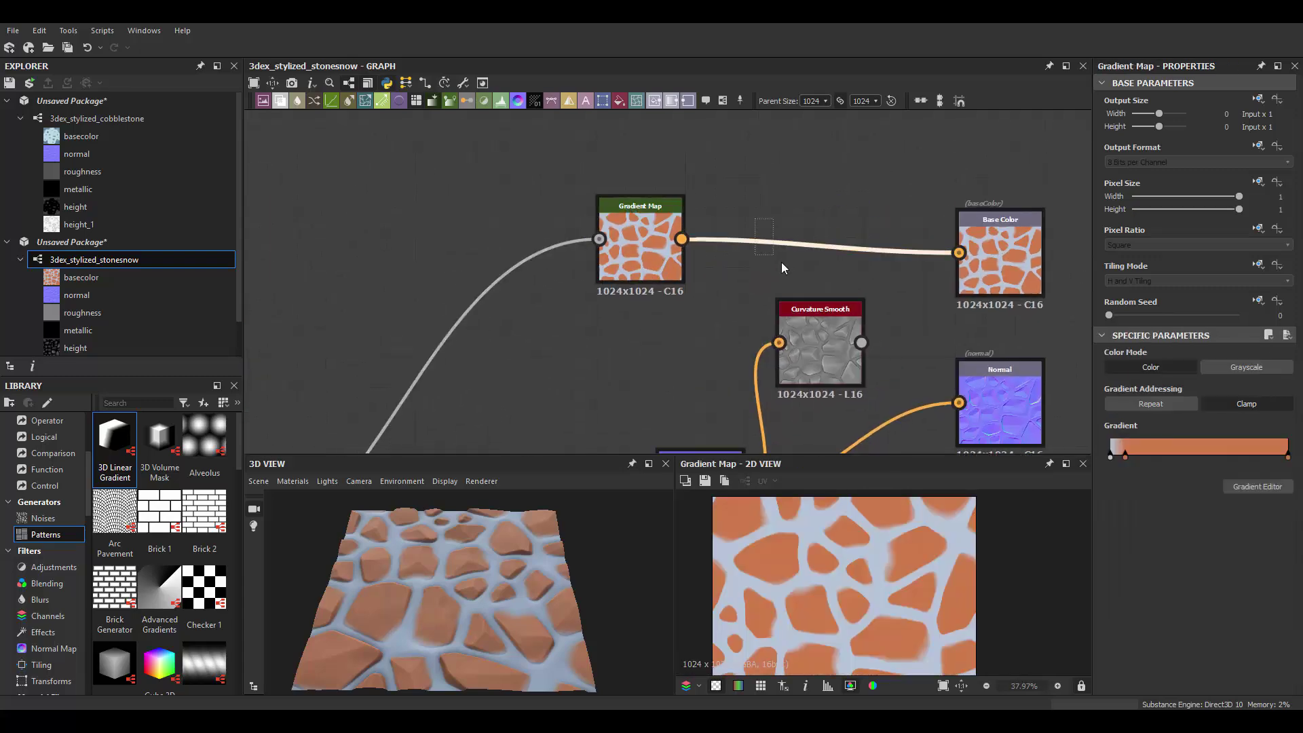
# Insert a Blend before Base Color fed by a new Gradient Map after Curvature Smooth
pyautogui.press('space')
pyautogui.click(829, 293)
pyautogui.moveTo(820, 366); pyautogui.dragTo(761, 397)
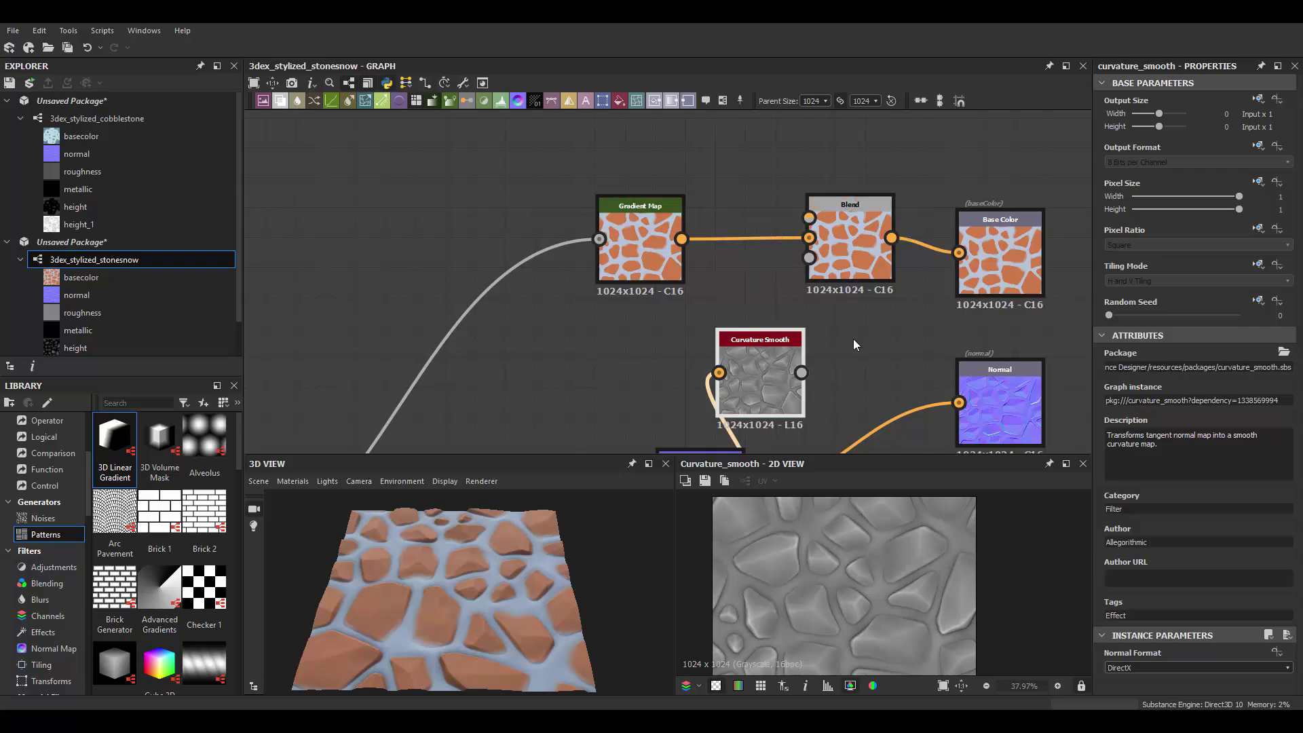
pyautogui.press('space')
pyautogui.click(902, 309)
pyautogui.scroll(1, 831, 329)
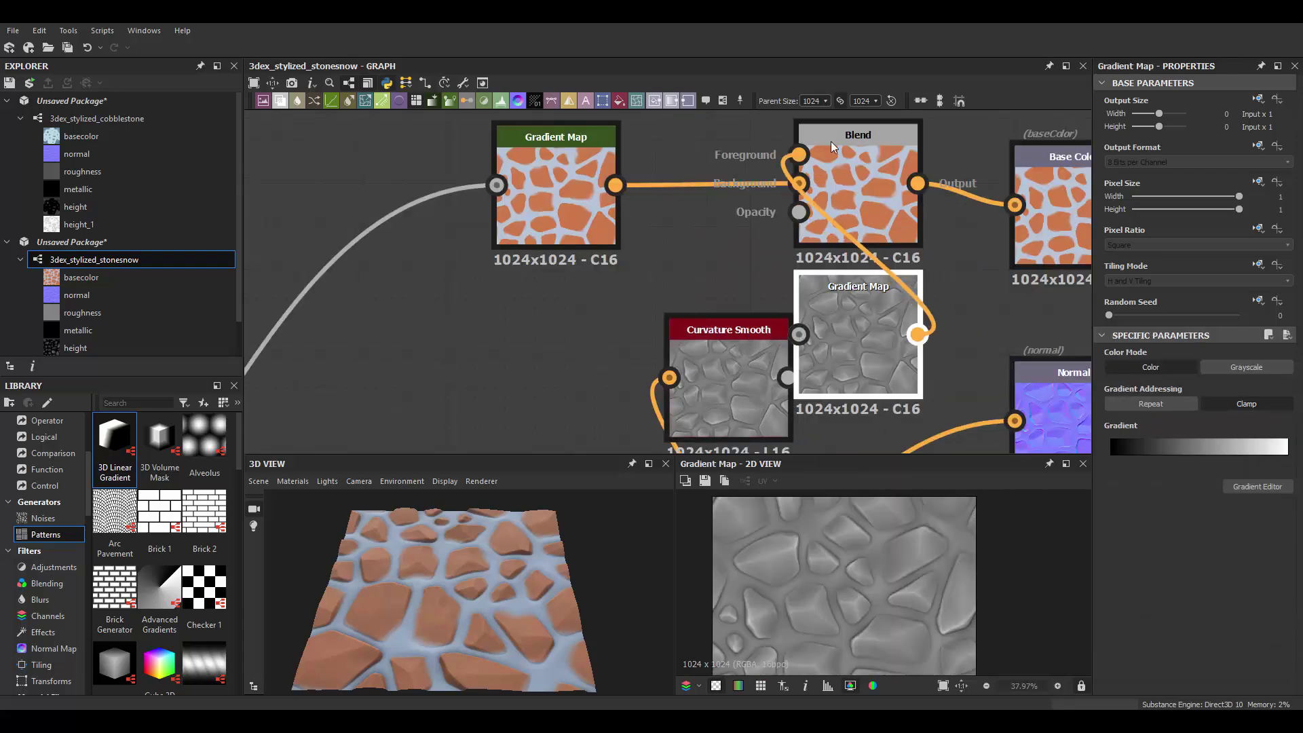
pyautogui.moveTo(917, 334); pyautogui.dragTo(799, 154)
# Set the curvature Blend to Add Sub mode with opacity 0.4
pyautogui.click(858, 204)
pyautogui.click(1197, 401)
pyautogui.click(1154, 459)
pyautogui.moveTo(1239, 366); pyautogui.dragTo(1107, 367)
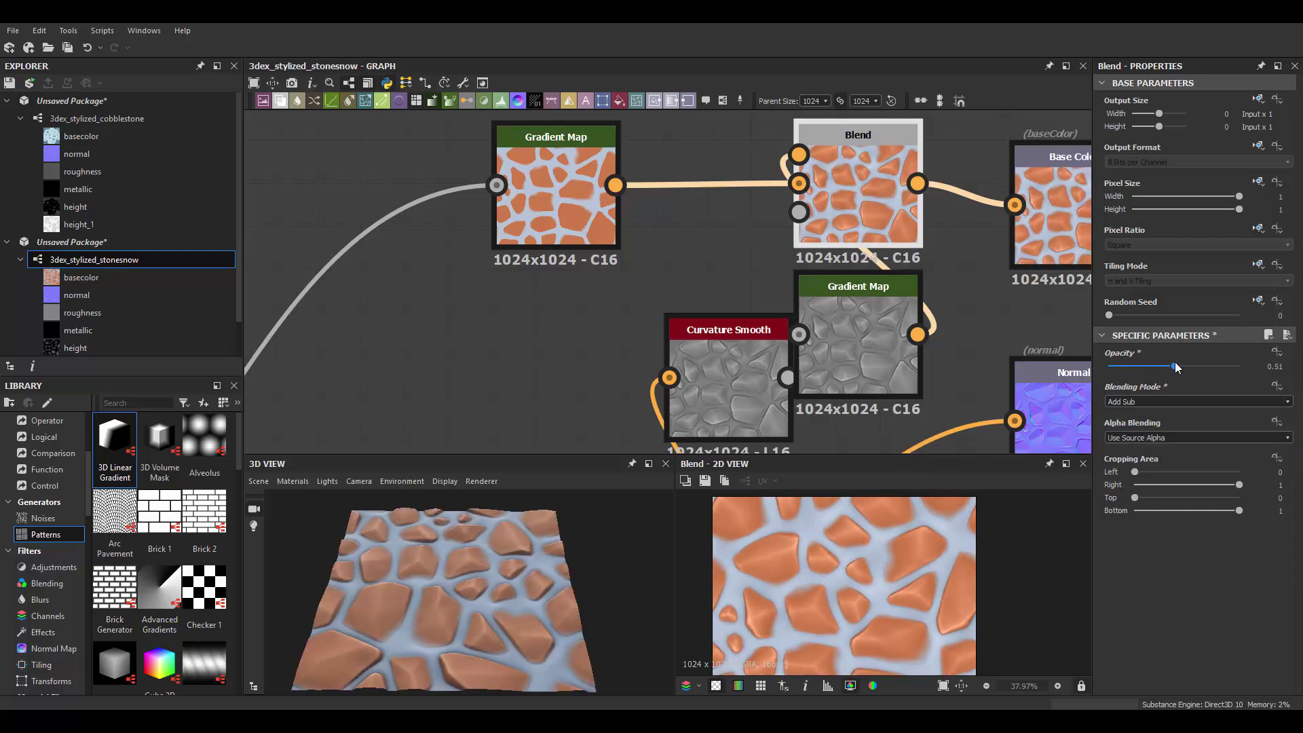
pyautogui.moveTo(488, 577)
pyautogui.mouseDown()
pyautogui.moveTo(560, 549)
pyautogui.moveTo(515, 548)
pyautogui.moveTo(515, 569)
pyautogui.moveTo(499, 573)
pyautogui.moveTo(461, 559)
pyautogui.moveTo(474, 553)
pyautogui.mouseUp()
pyautogui.scroll(3, 474, 555)
pyautogui.scroll(3, 858, 573)
pyautogui.moveTo(1172, 366)
pyautogui.mouseDown()
pyautogui.moveTo(1070, 373)
pyautogui.moveTo(1149, 376)
pyautogui.mouseUp()
# Tilt the 3D preview to perspective and review the curvature Gradient Map and Blend
pyautogui.scroll(-2, 936, 581)
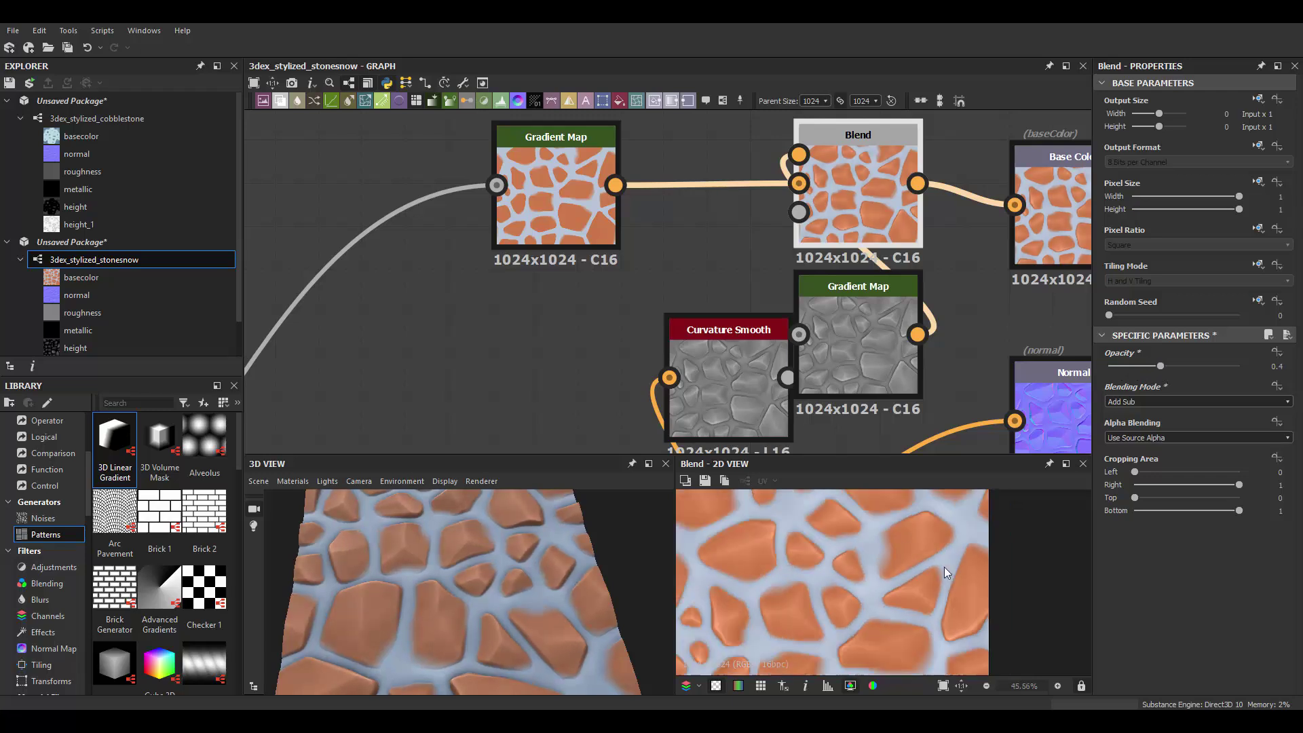
pyautogui.scroll(-2, 936, 581)
pyautogui.scroll(-2, 446, 626)
pyautogui.moveTo(446, 626)
pyautogui.mouseDown()
pyautogui.moveTo(446, 608)
pyautogui.moveTo(523, 557)
pyautogui.moveTo(516, 515)
pyautogui.mouseUp()
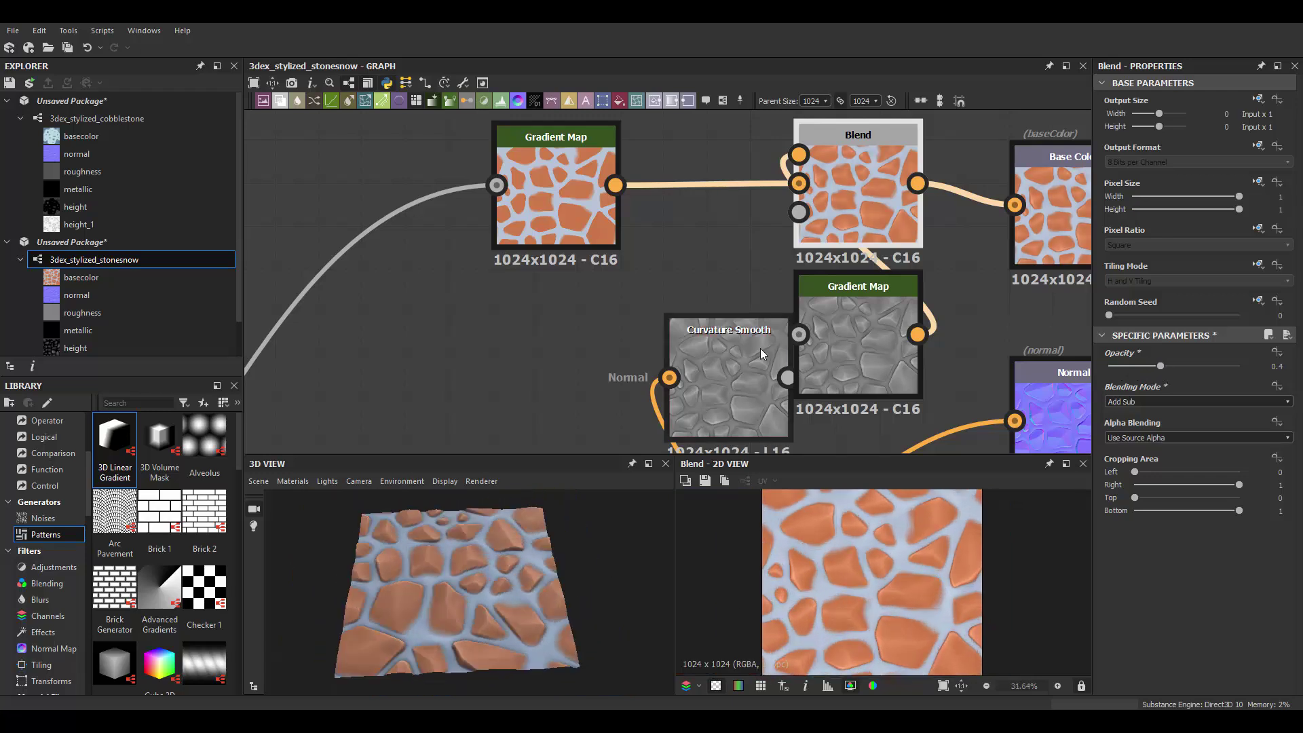
pyautogui.click(858, 285)
pyautogui.click(858, 190)
# Move the curvature Gradient Map beside the Curvature Smooth node
pyautogui.scroll(-1, 979, 564)
pyautogui.scroll(-3, 792, 251)
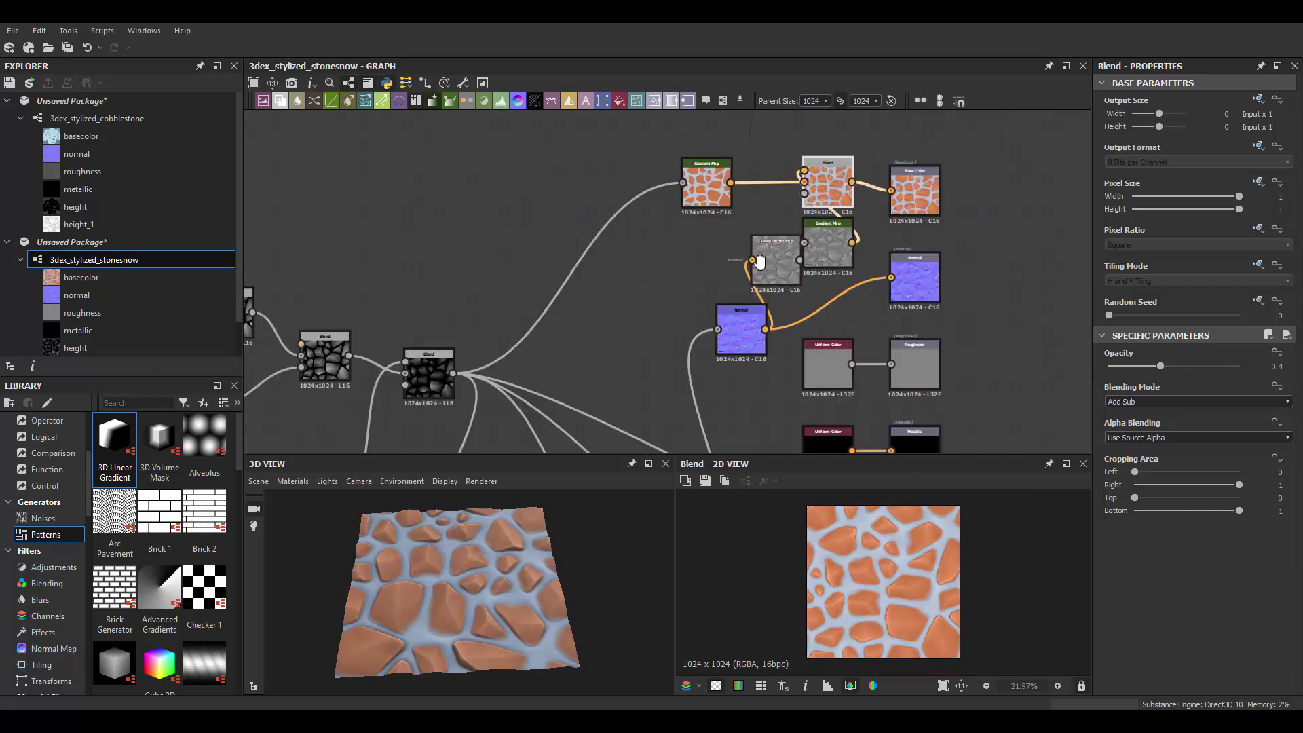
pyautogui.scroll(1, 793, 251)
pyautogui.moveTo(853, 245); pyautogui.dragTo(749, 247)
pyautogui.moveTo(670, 265); pyautogui.dragTo(672, 309, button='middle')
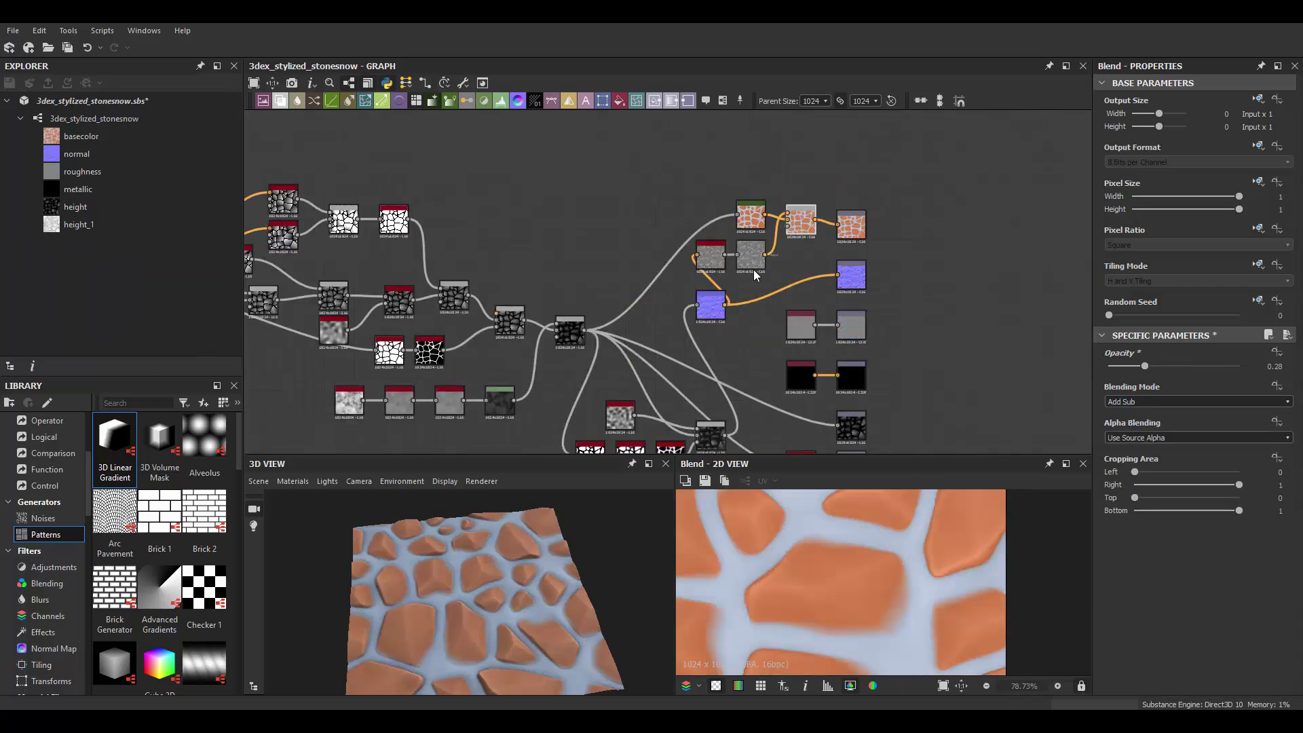
pyautogui.scroll(2, 751, 290)
pyautogui.scroll(1, 750, 290)
# Add a Perlin Noise node and place it beside the roughness Blend
pyautogui.press('space')
pyautogui.write('per')
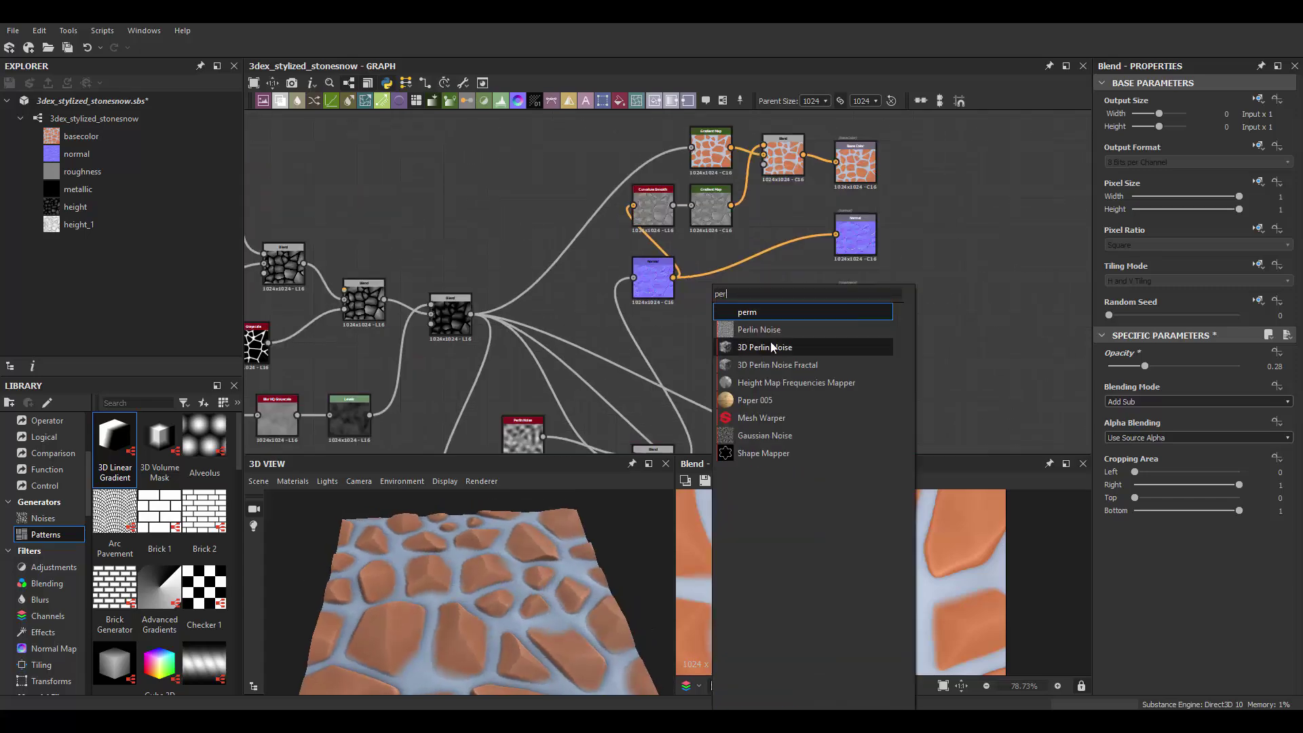
pyautogui.click(760, 329)
pyautogui.press('f')
pyautogui.scroll(2, 771, 345)
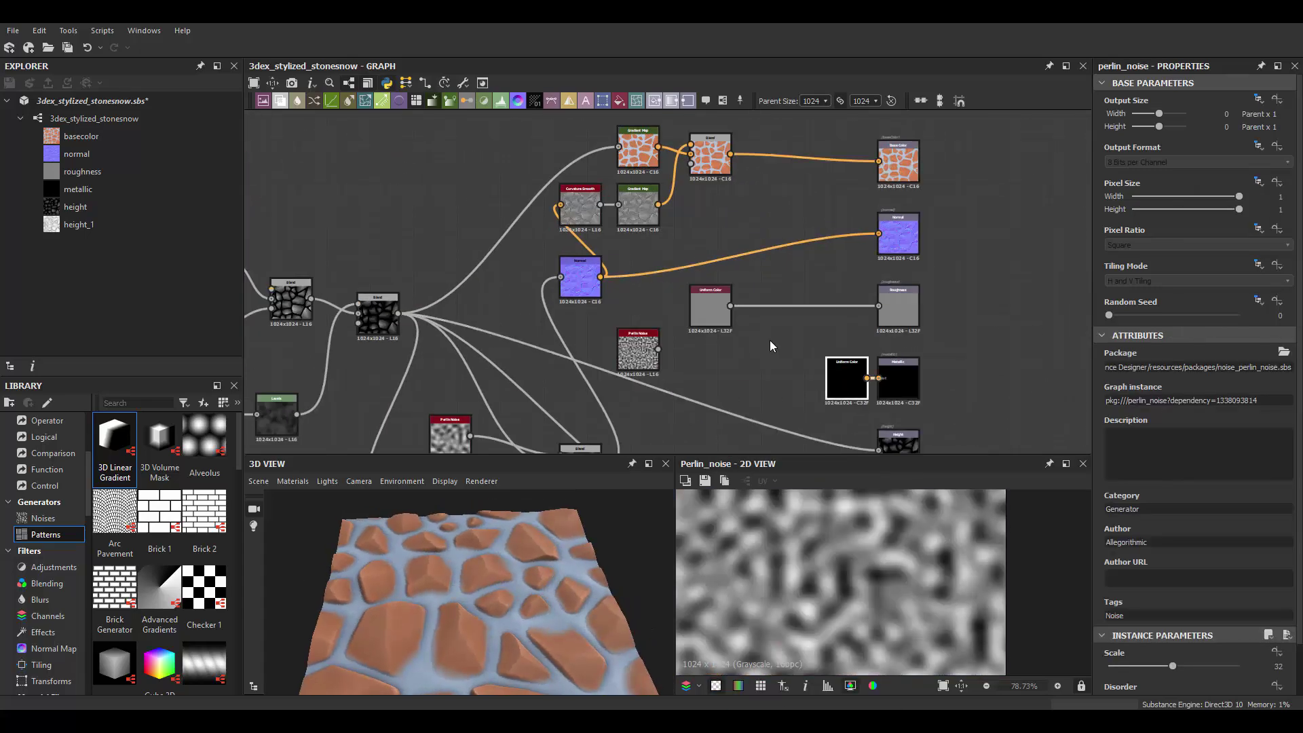
pyautogui.moveTo(666, 367)
pyautogui.mouseDown()
pyautogui.moveTo(680, 278)
pyautogui.moveTo(785, 297)
pyautogui.mouseUp()
# Wire the Perlin Noise and the Uniform Color into the roughness Blend
pyautogui.moveTo(710, 307); pyautogui.dragTo(704, 352)
pyautogui.scroll(-3, 704, 352)
pyautogui.scroll(3, 637, 319)
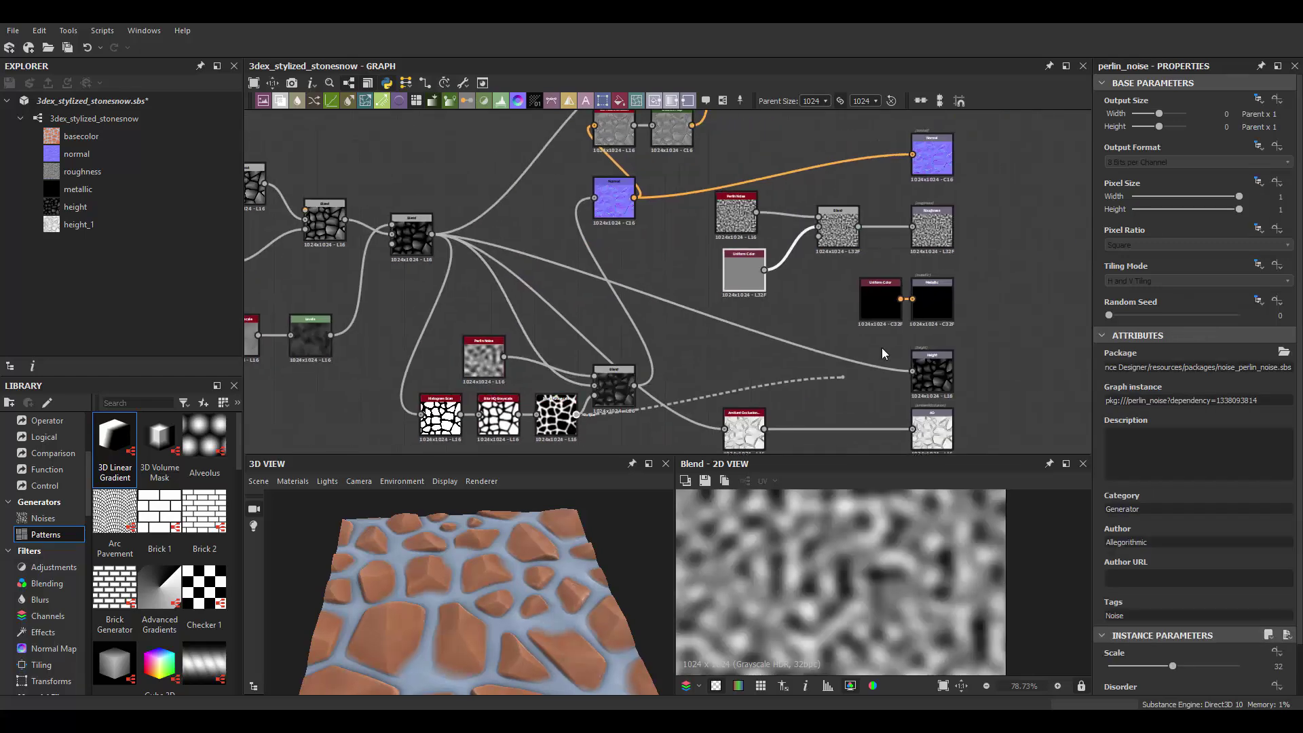
pyautogui.moveTo(806, 249); pyautogui.dragTo(859, 217)
pyautogui.moveTo(495, 560); pyautogui.dragTo(641, 549)
pyautogui.scroll(3, 669, 293)
# Set the roughness Perlin Noise scale to 299
pyautogui.click(669, 294)
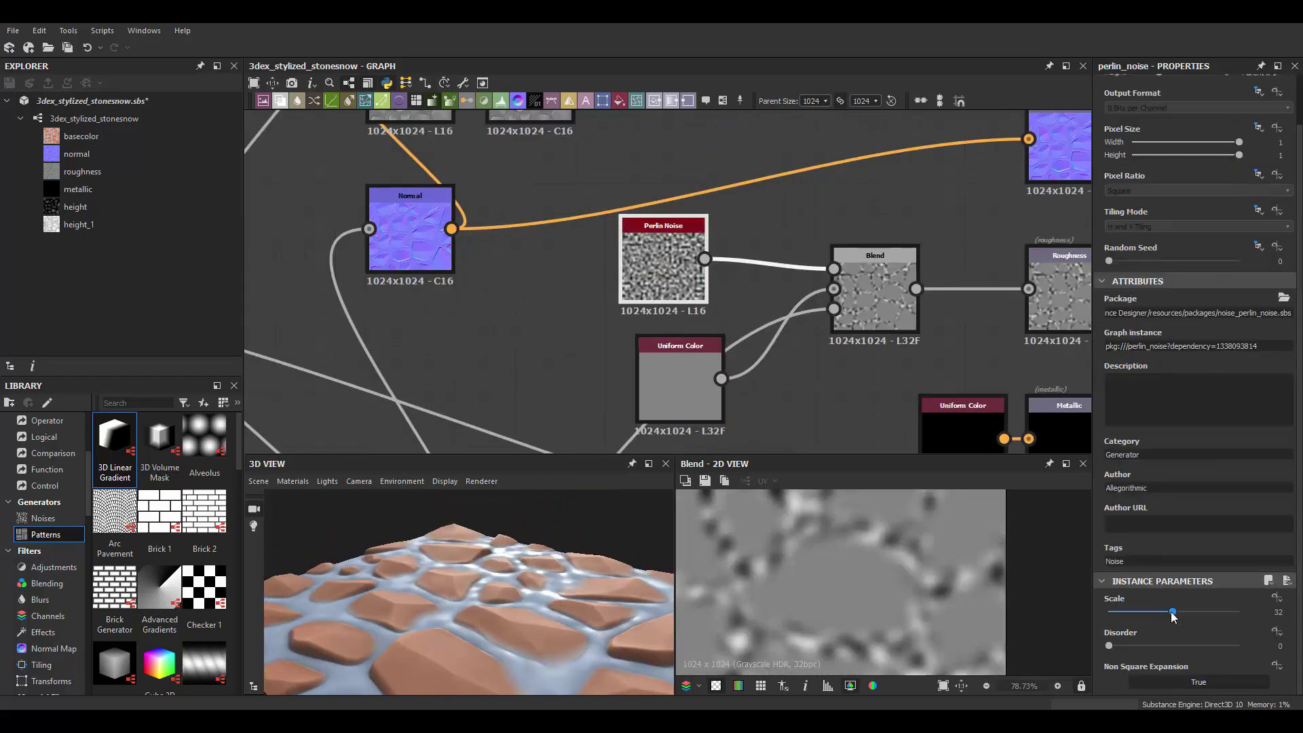
pyautogui.moveTo(475, 611); pyautogui.dragTo(515, 559)
pyautogui.scroll(3, 515, 560)
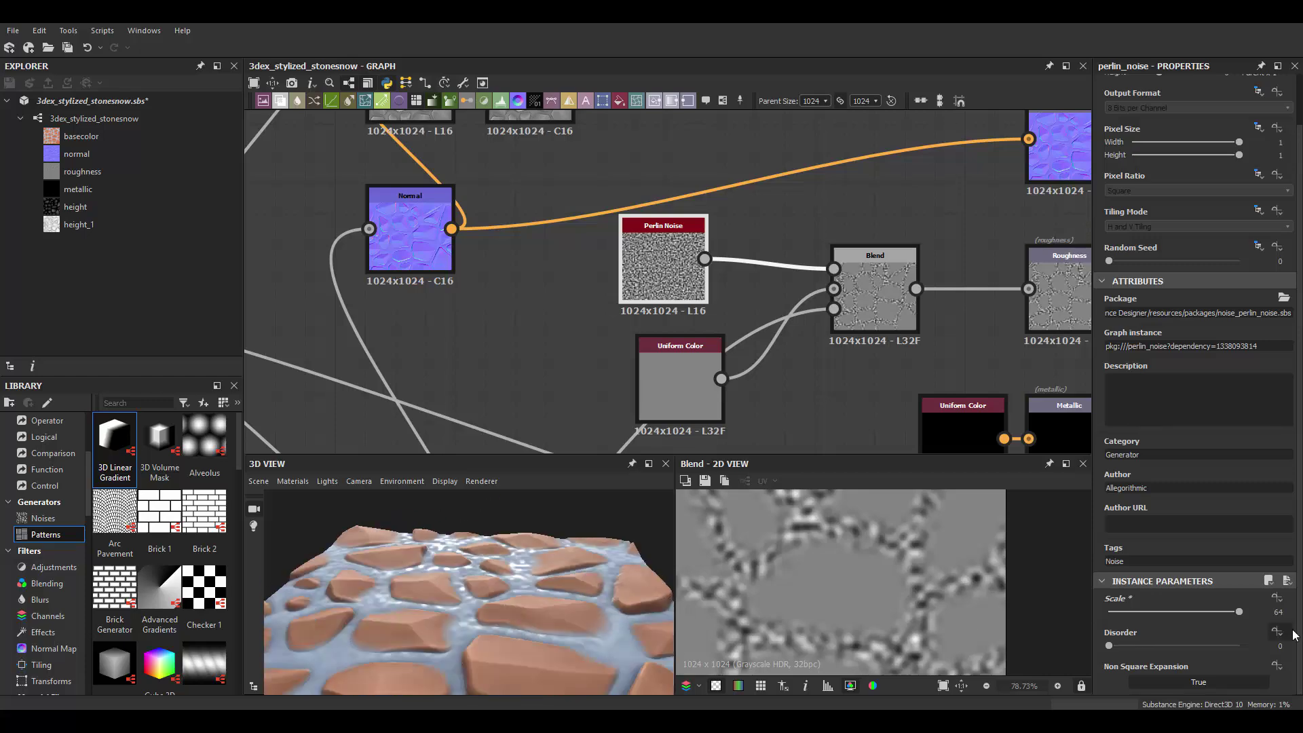
pyautogui.write('50')
pyautogui.press('Return')
pyautogui.moveTo(414, 609)
pyautogui.mouseDown()
pyautogui.moveTo(518, 593)
pyautogui.moveTo(490, 603)
pyautogui.mouseUp()
pyautogui.scroll(1, 1181, 637)
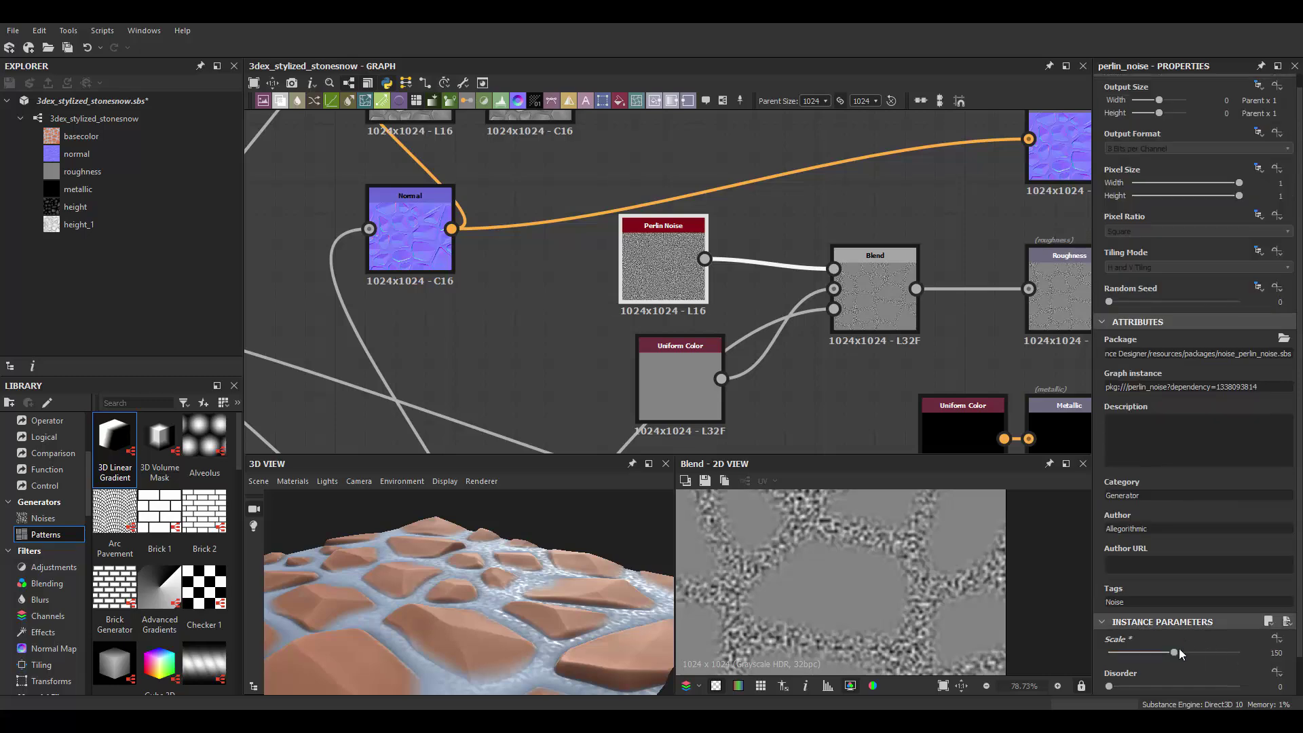
pyautogui.moveTo(1173, 652); pyautogui.dragTo(1239, 652)
pyautogui.moveTo(536, 577)
pyautogui.mouseDown()
pyautogui.moveTo(578, 576)
pyautogui.moveTo(533, 582)
pyautogui.moveTo(534, 570)
pyautogui.mouseUp()
pyautogui.scroll(-2, 700, 331)
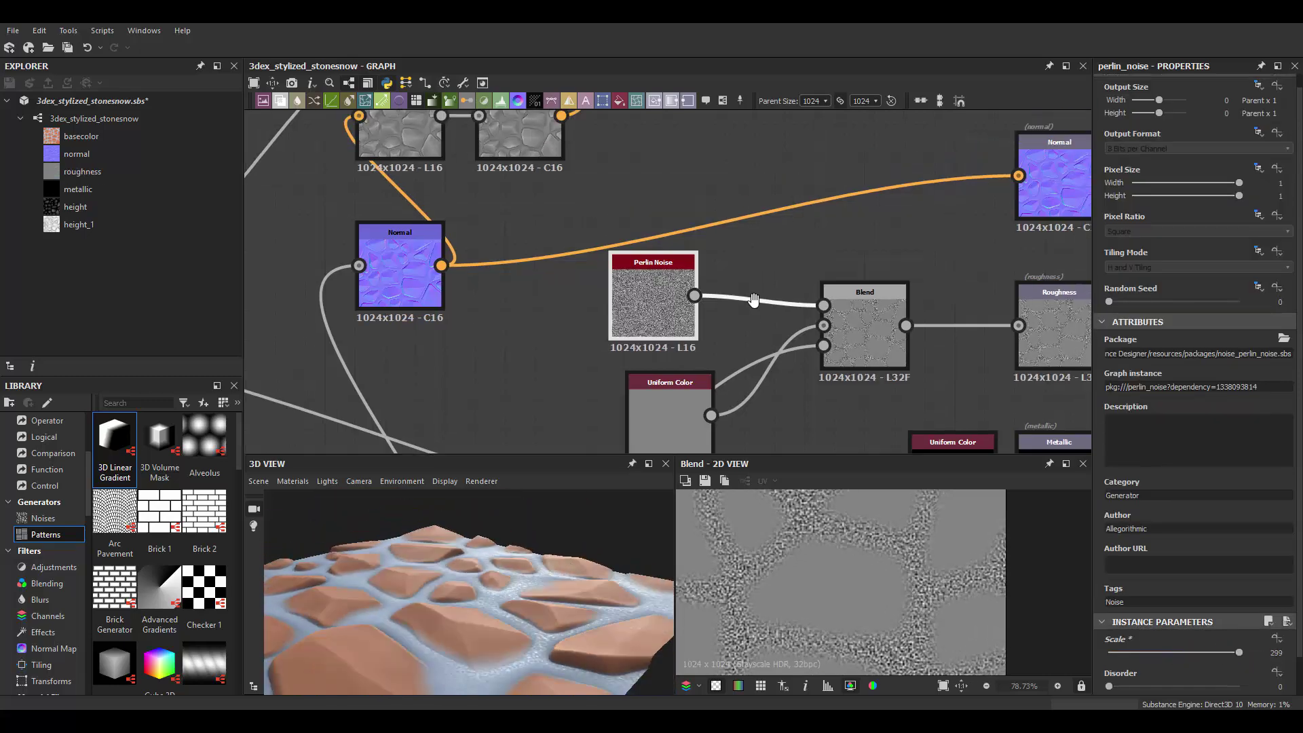
# Duplicate the Perlin Noise and lower the copy's scale
pyautogui.hotkey('ctrl', 'd')
pyautogui.moveTo(1239, 652); pyautogui.dragTo(1133, 652)
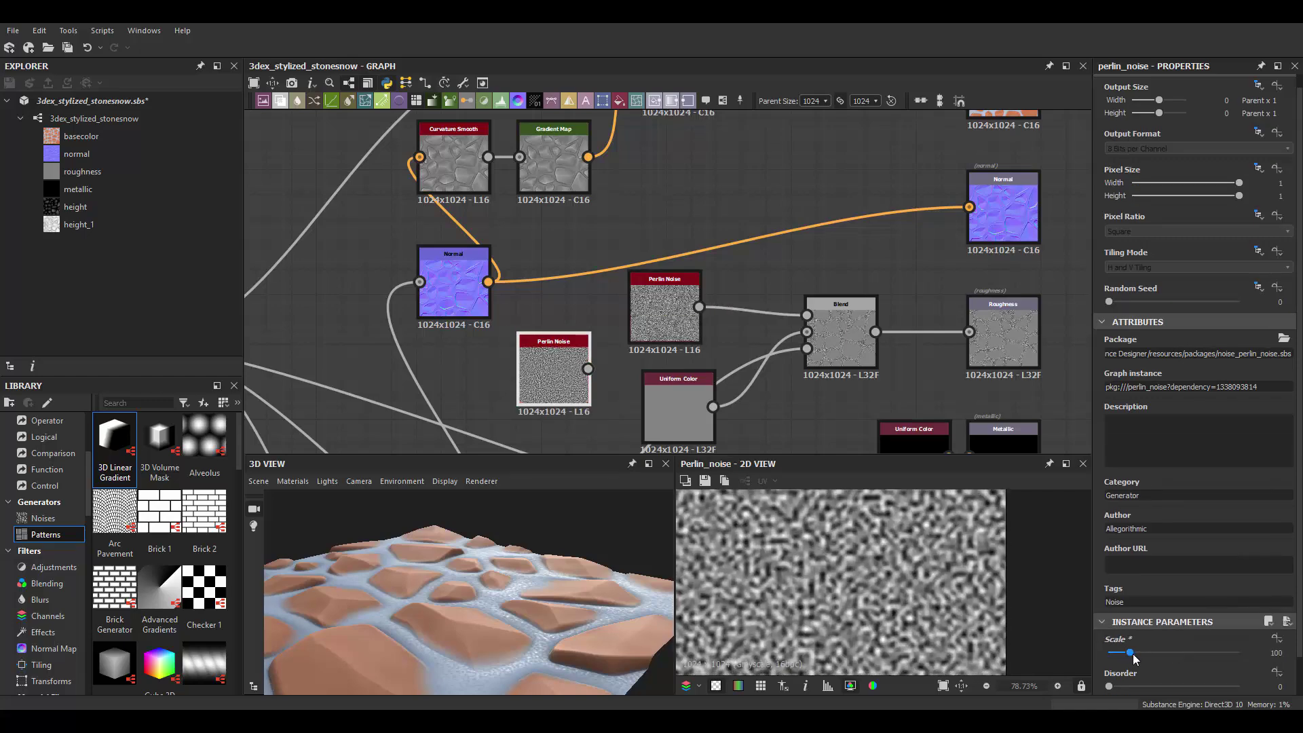
pyautogui.press('space')
# Add a Levels node after the duplicate noise, crushing it into sparse white specks
pyautogui.write('levels')
pyautogui.press('Return')
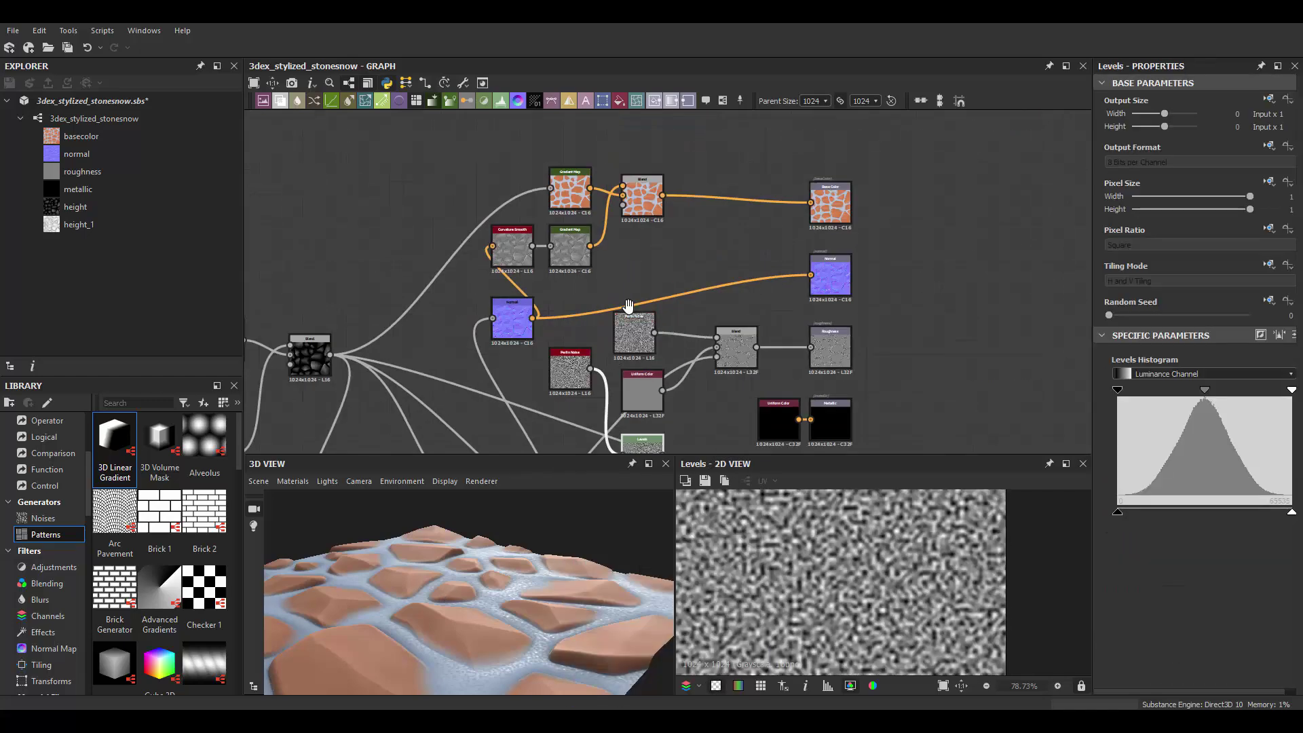
pyautogui.moveTo(1117, 389); pyautogui.dragTo(1242, 389)
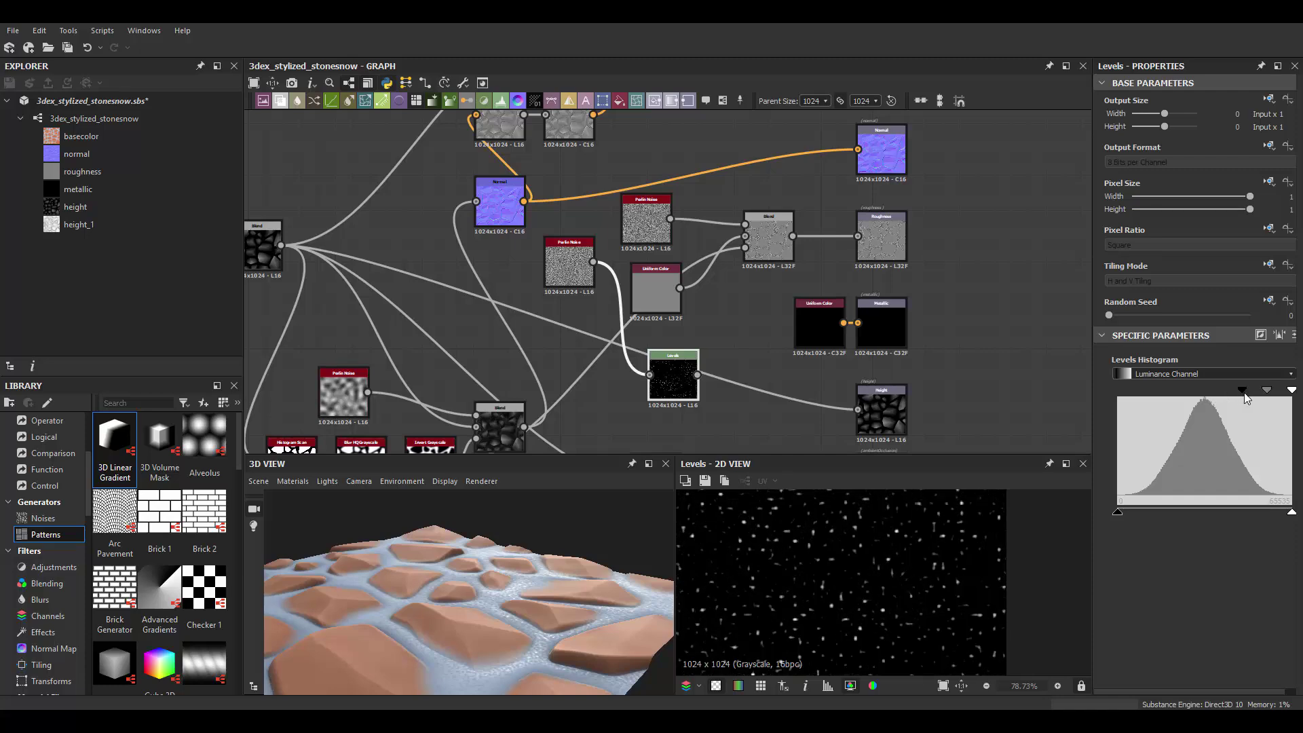
pyautogui.moveTo(640, 355); pyautogui.dragTo(689, 360, button='middle')
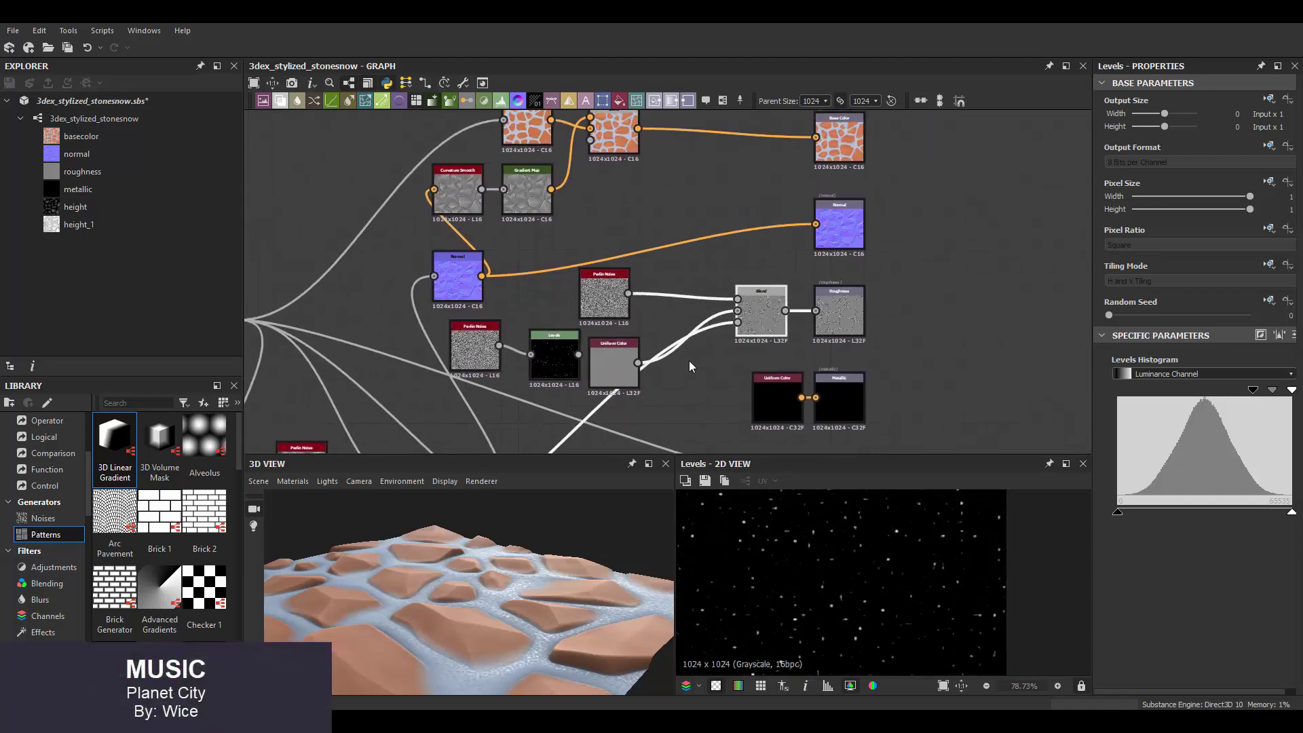
# Insert a new Blend fed by the Levels output, set to Add (Linear Dodge)
pyautogui.press('space')
pyautogui.press('Return')
pyautogui.scroll(1, 658, 282)
pyautogui.moveTo(563, 368); pyautogui.dragTo(652, 248)
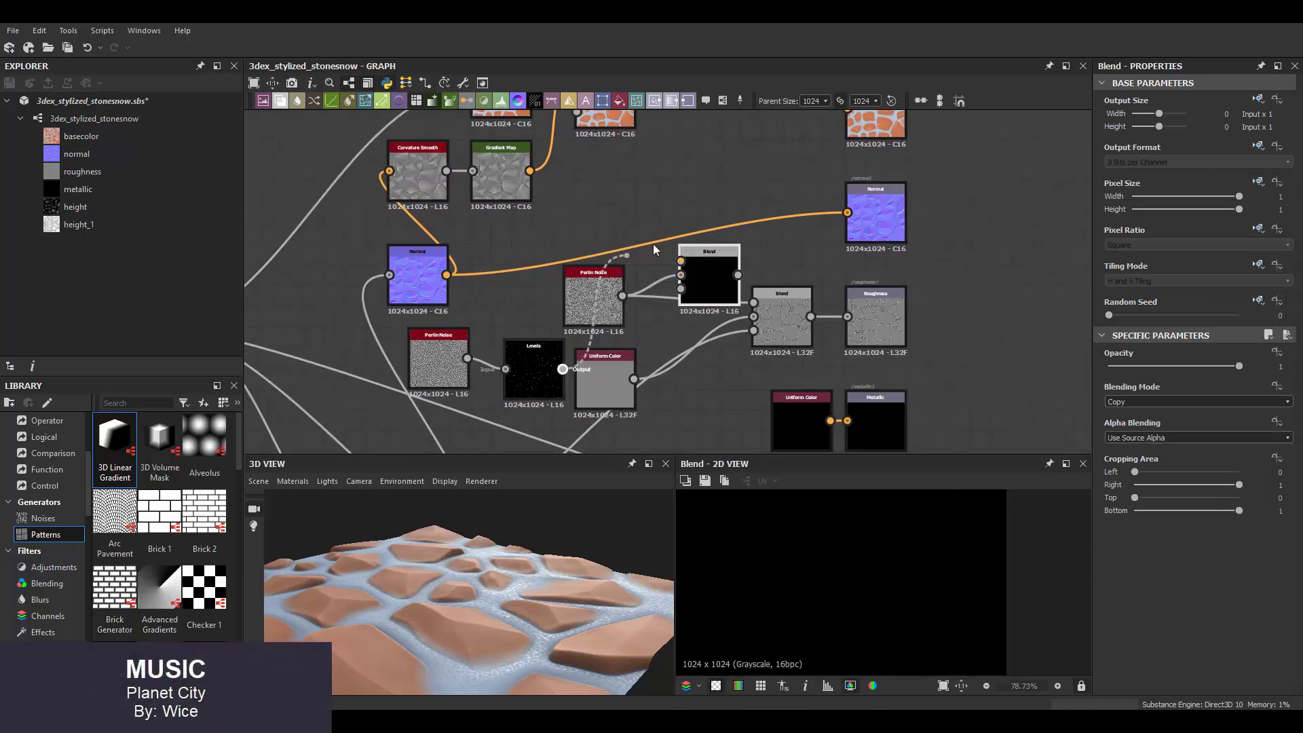
pyautogui.click(1139, 406)
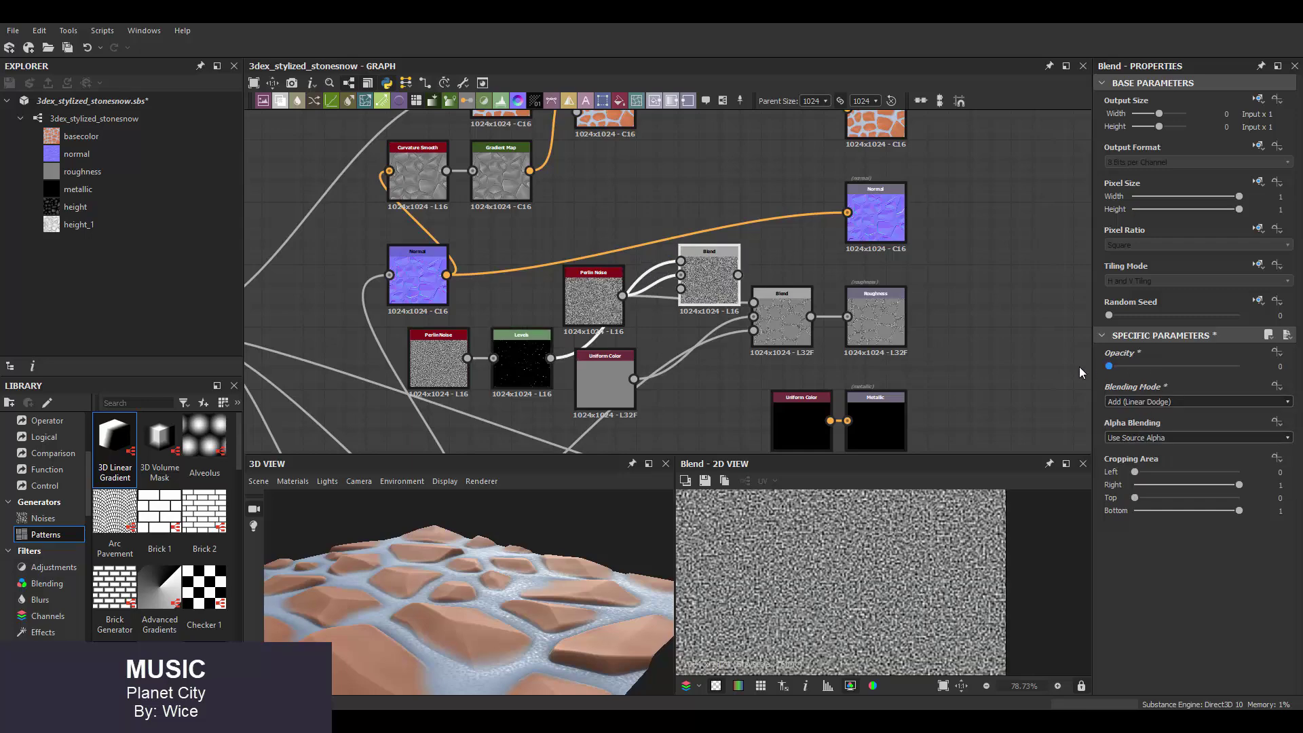
pyautogui.scroll(-2, 451, 218)
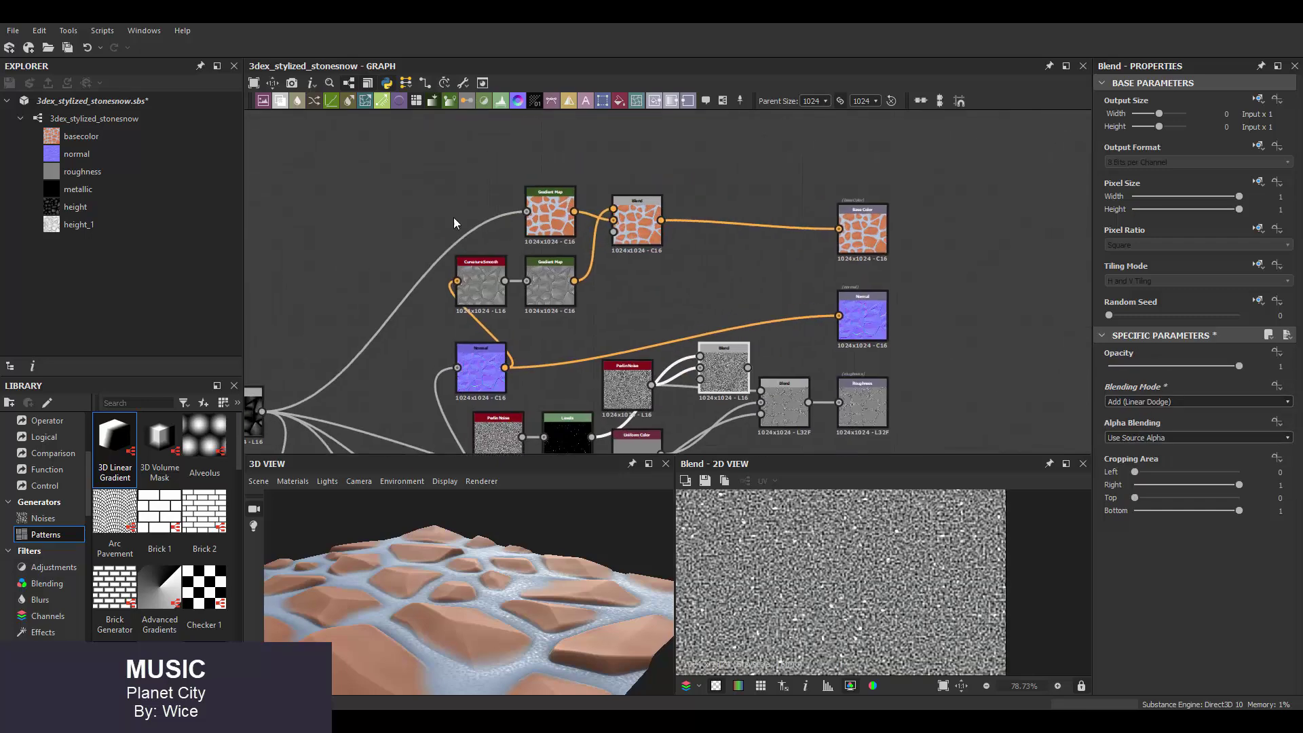
pyautogui.moveTo(570, 422); pyautogui.dragTo(629, 258)
pyautogui.scroll(1, 630, 258)
# Switch the new Blend's mode to Subtract and lower its opacity
pyautogui.click(583, 266)
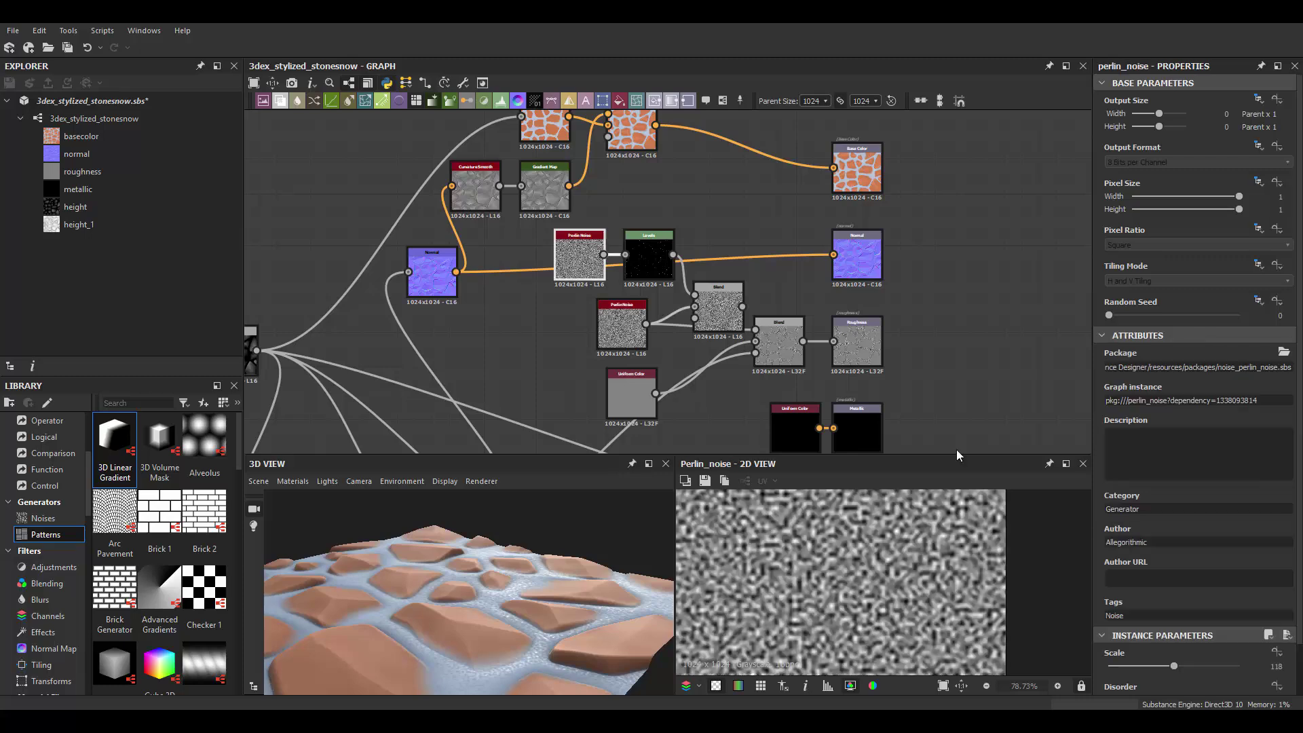
pyautogui.scroll(1, 737, 319)
pyautogui.click(713, 299)
pyautogui.scroll(-2, 882, 553)
pyautogui.scroll(-1, 883, 553)
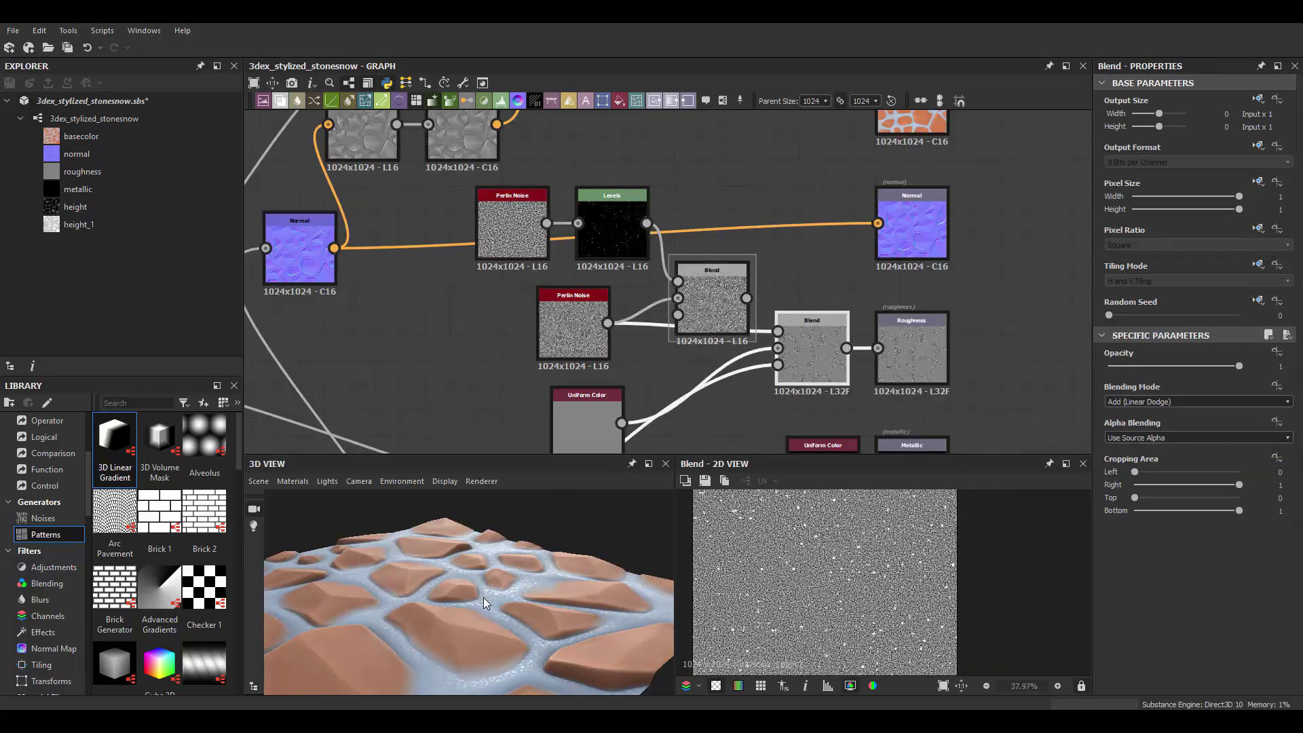
pyautogui.scroll(2, 613, 239)
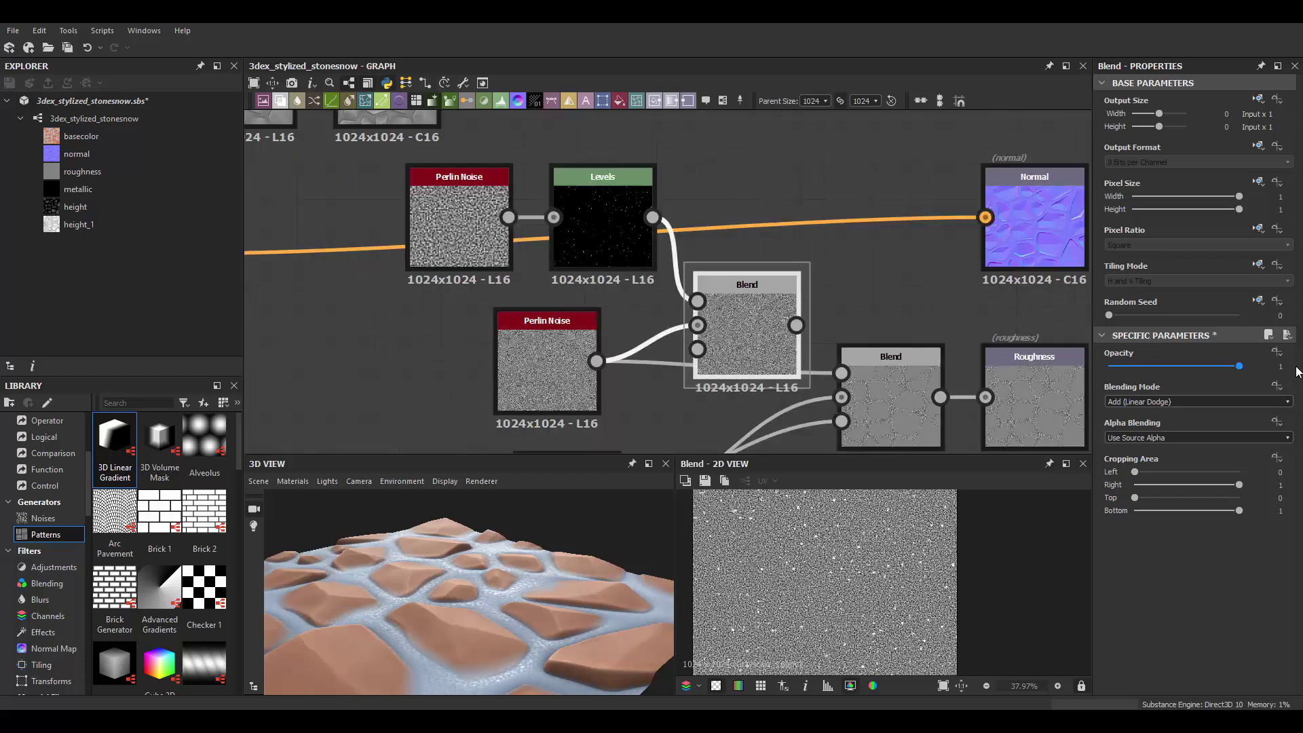
pyautogui.click(1150, 402)
pyautogui.click(1134, 429)
pyautogui.moveTo(1239, 366); pyautogui.dragTo(1154, 367)
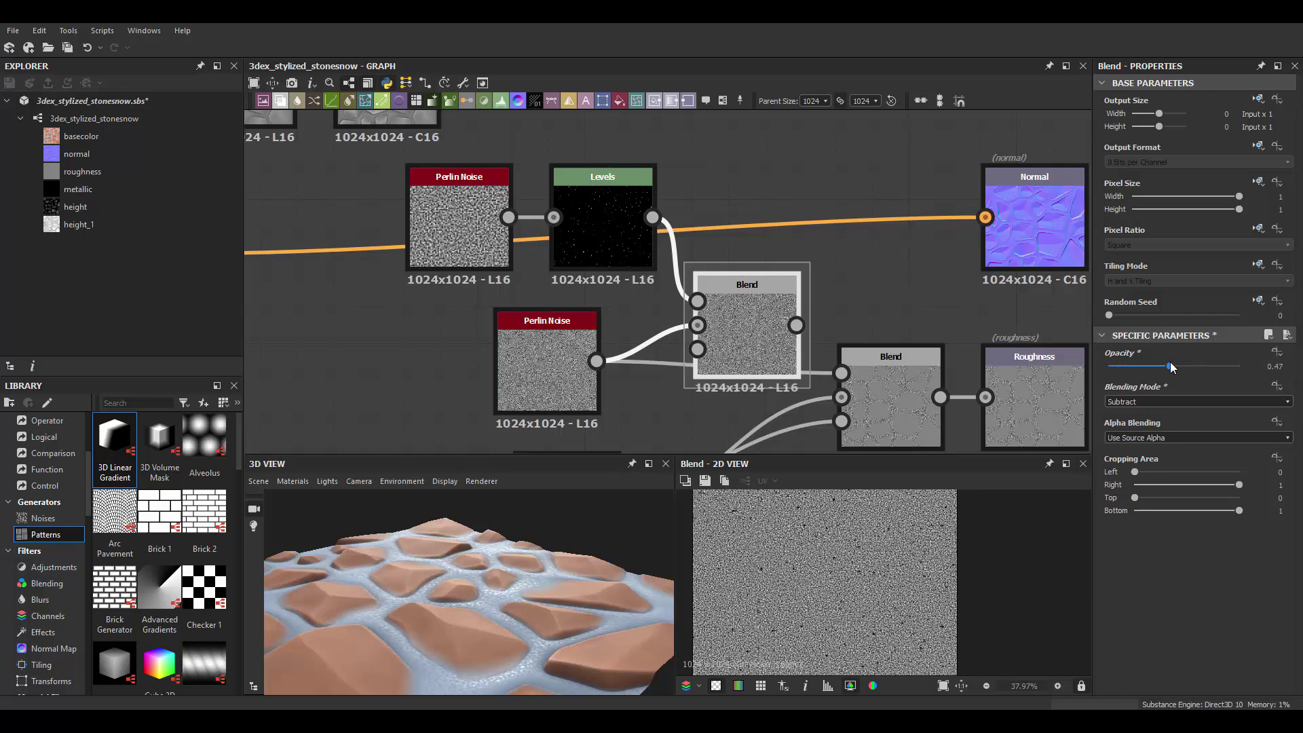
pyautogui.scroll(4, 916, 553)
# Preview the roughness blend result and settle the Subtract opacity at 0.62
pyautogui.click(891, 407)
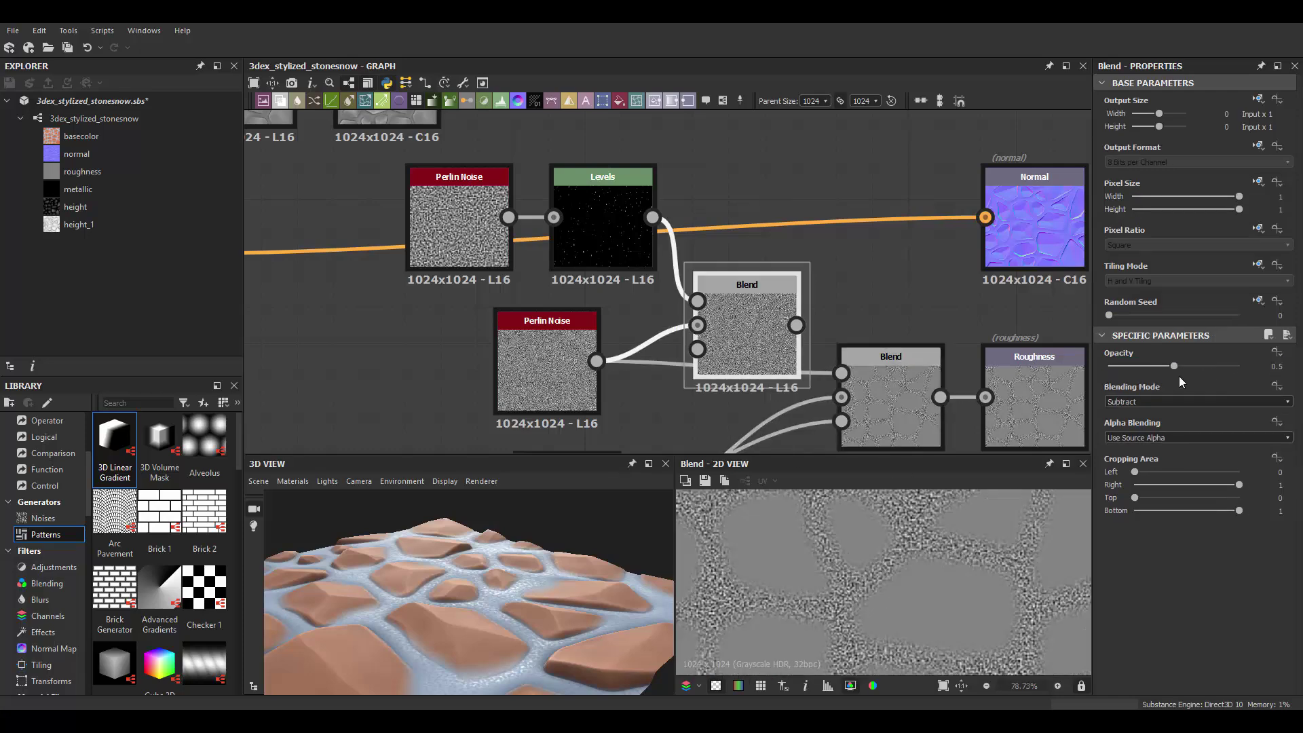
pyautogui.moveTo(1146, 368); pyautogui.dragTo(1243, 367)
pyautogui.scroll(-5, 915, 570)
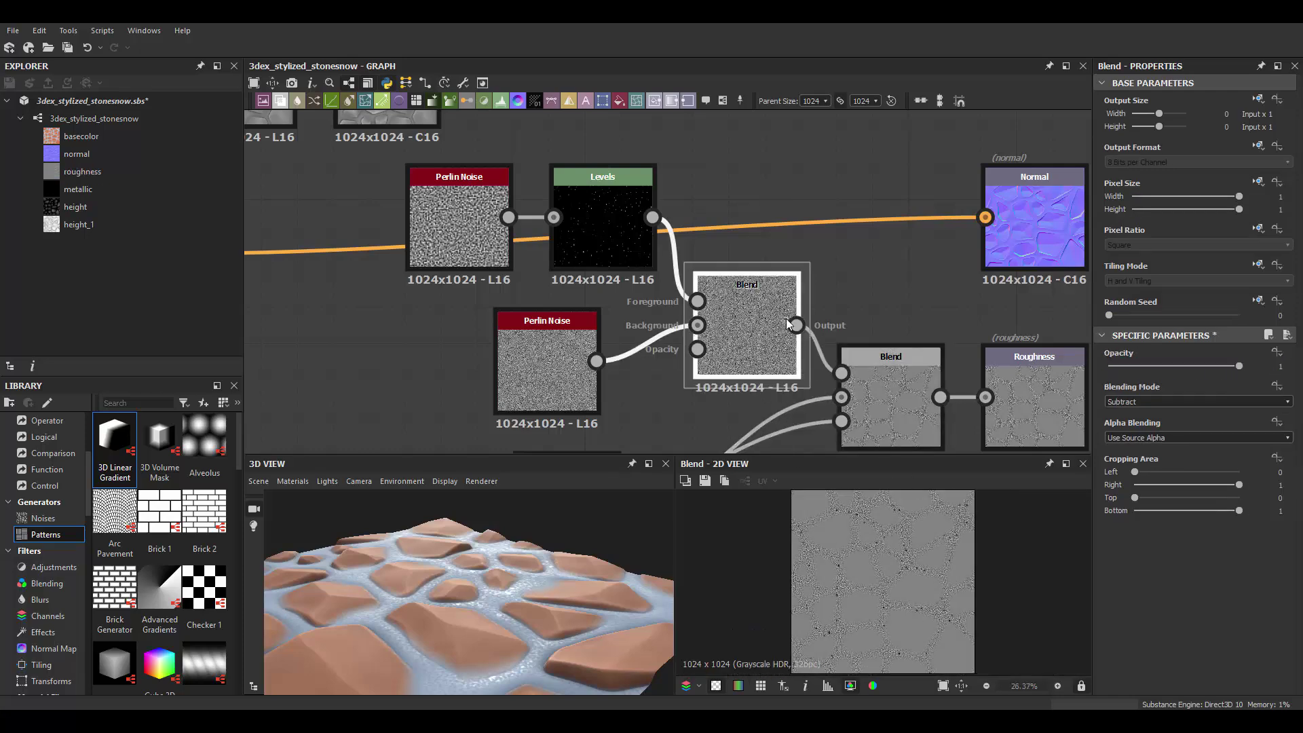
pyautogui.scroll(3, 768, 347)
pyautogui.click(977, 366)
pyautogui.scroll(6, 950, 575)
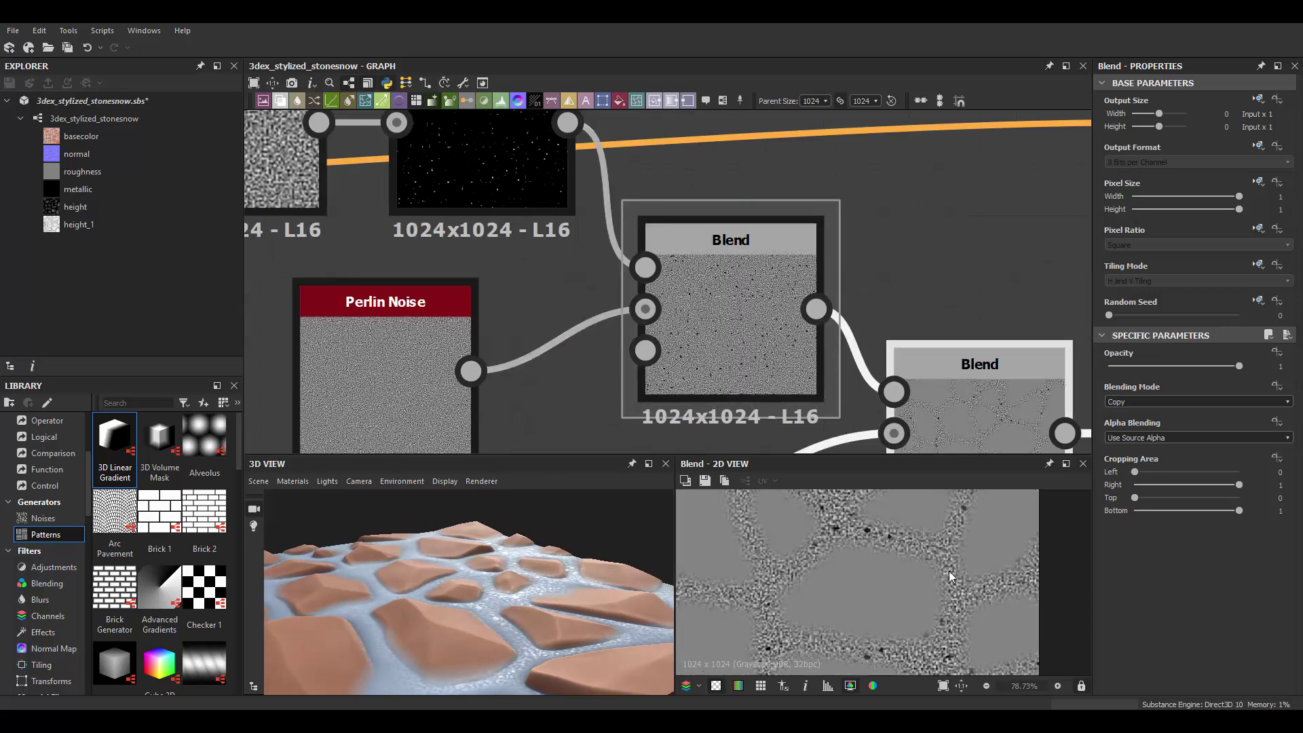
pyautogui.moveTo(1245, 368); pyautogui.dragTo(1189, 366)
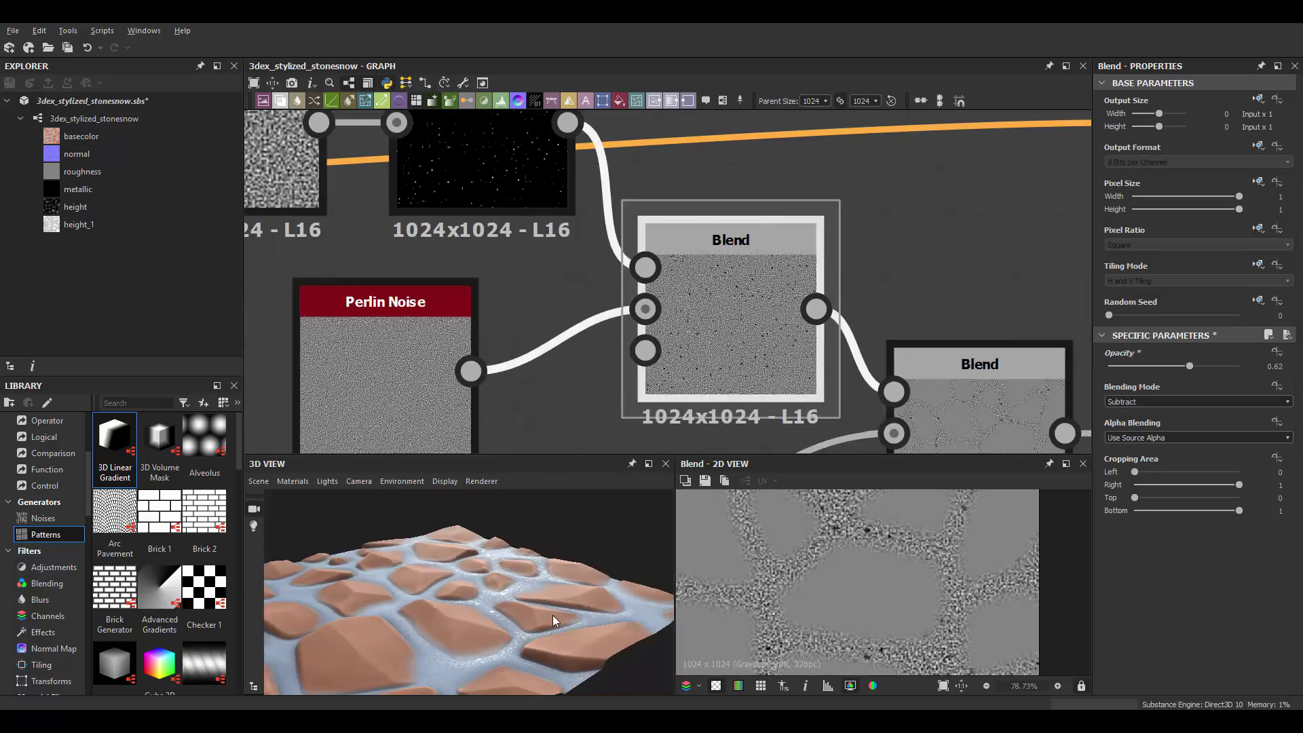
pyautogui.moveTo(481, 615); pyautogui.dragTo(573, 585)
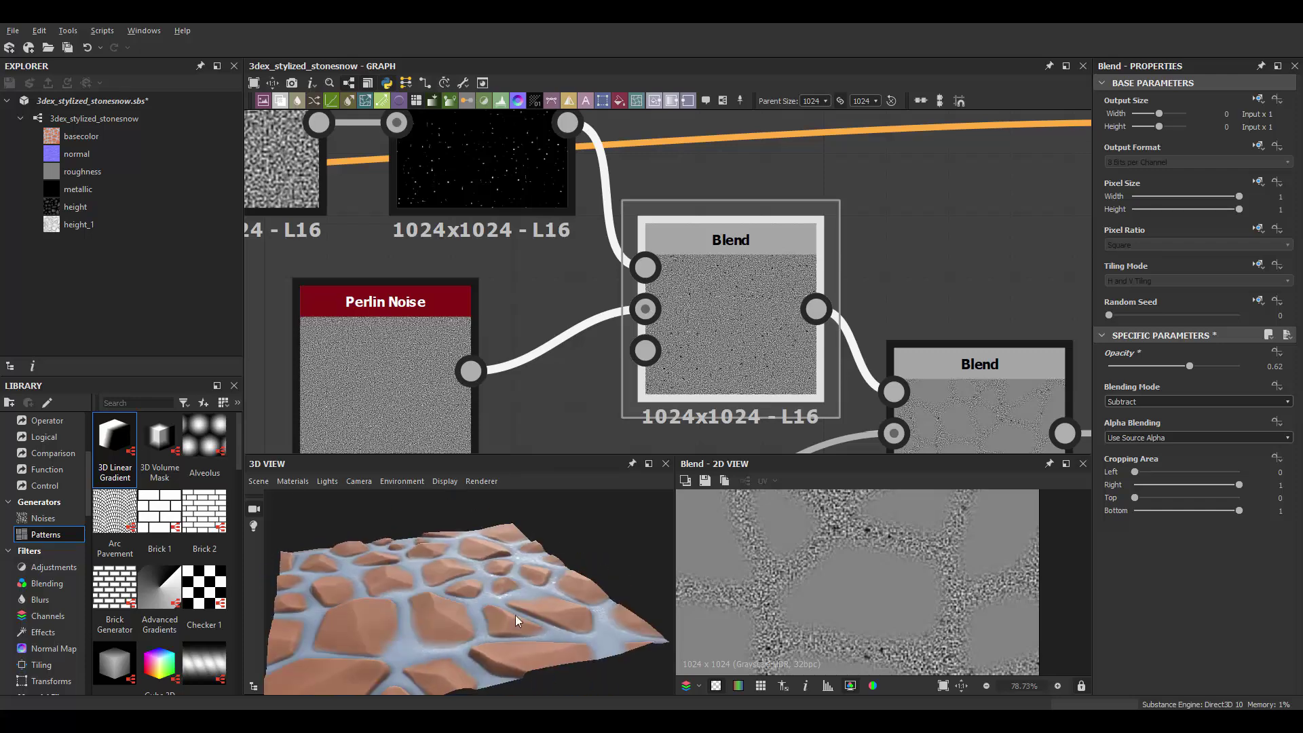
# Switch the 3D preview scene mesh to a sphere and orbit it
pyautogui.click(257, 480)
pyautogui.click(354, 400)
pyautogui.moveTo(442, 568)
pyautogui.mouseDown()
pyautogui.moveTo(475, 566)
pyautogui.moveTo(456, 645)
pyautogui.moveTo(402, 600)
pyautogui.moveTo(438, 620)
pyautogui.moveTo(539, 565)
pyautogui.moveTo(550, 609)
pyautogui.mouseUp()
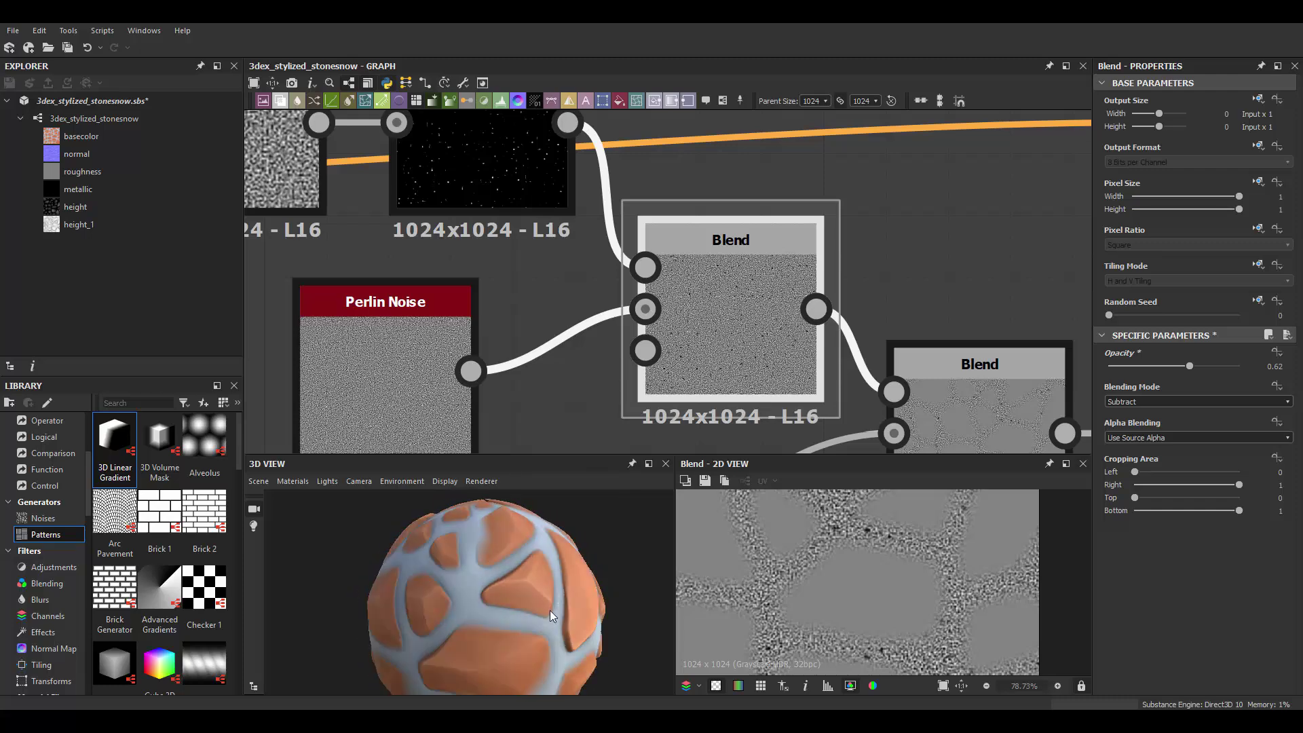
pyautogui.scroll(-3, 482, 582)
pyautogui.moveTo(486, 576)
pyautogui.mouseDown()
pyautogui.moveTo(523, 602)
pyautogui.moveTo(389, 593)
pyautogui.moveTo(508, 577)
pyautogui.mouseUp()
pyautogui.scroll(3, 508, 577)
pyautogui.scroll(-2, 710, 358)
# Set the top Perlin Noise scale to 63 and inspect the sphere preview
pyautogui.moveTo(495, 255); pyautogui.dragTo(552, 311, button='middle')
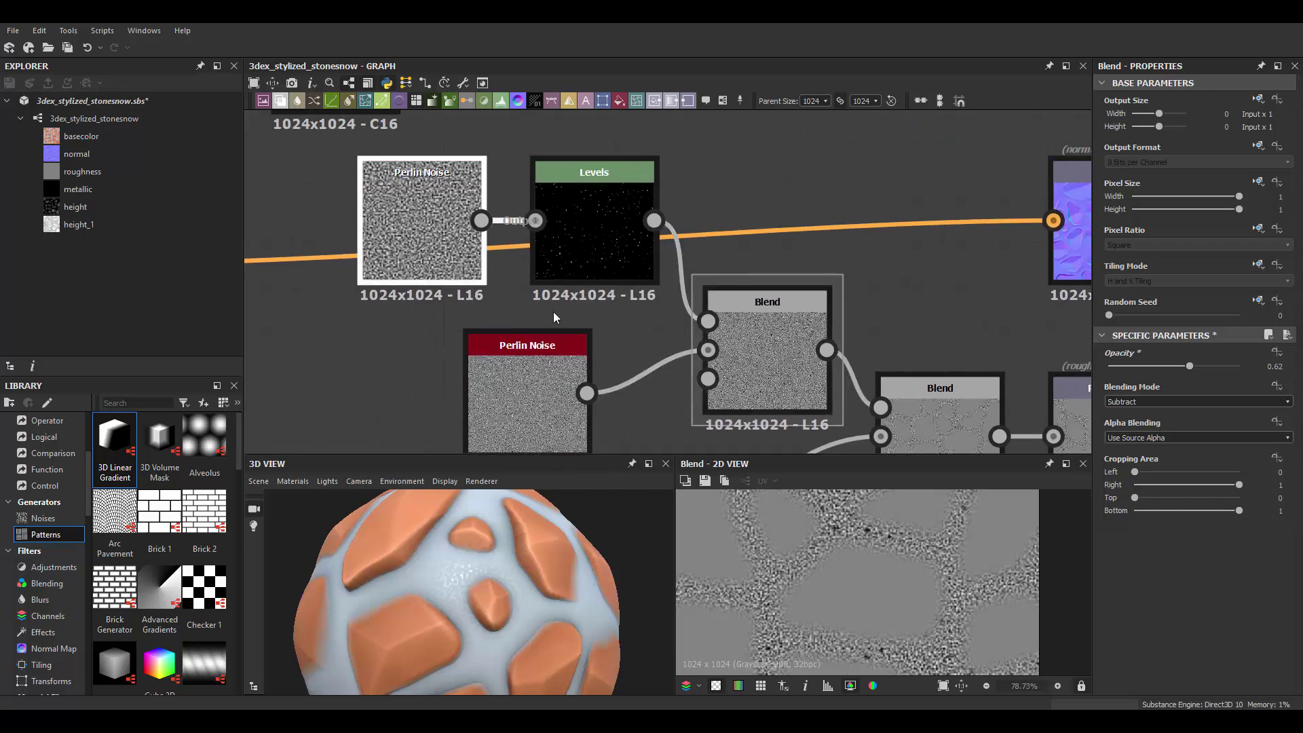
pyautogui.click(421, 224)
pyautogui.moveTo(1154, 666); pyautogui.dragTo(1164, 667)
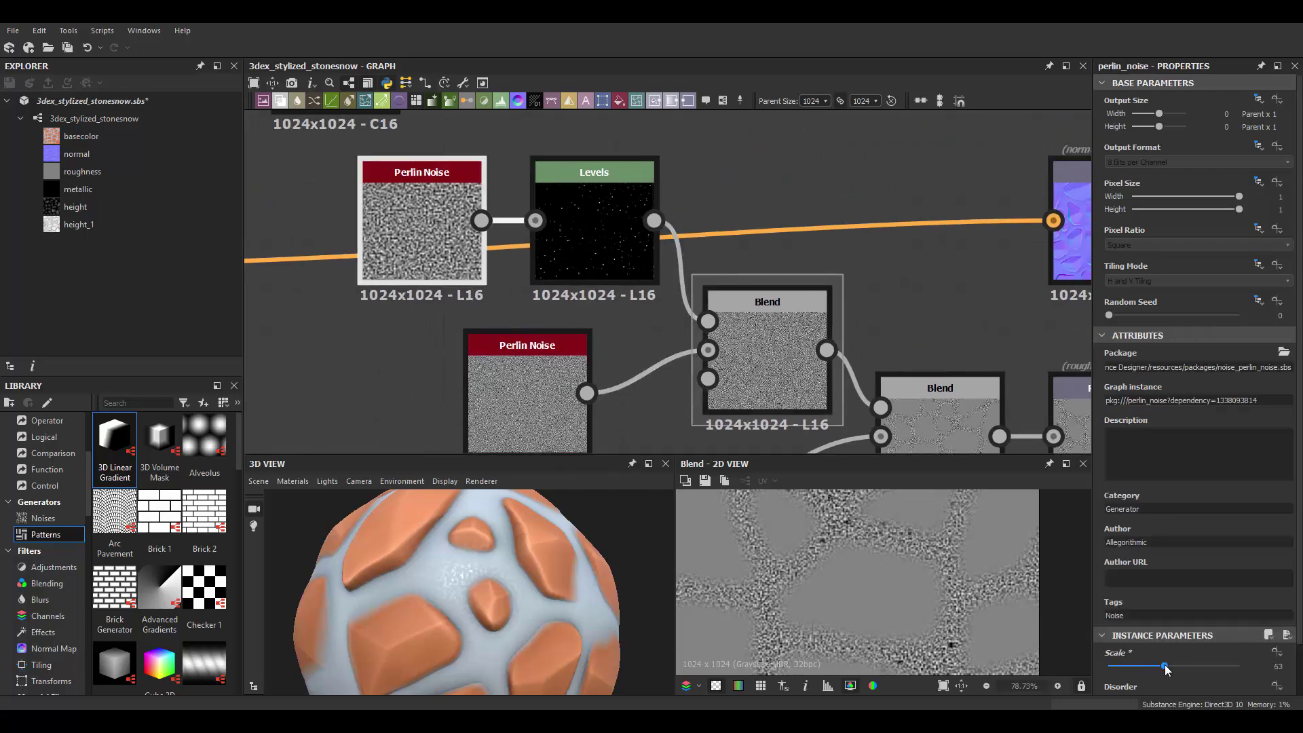
pyautogui.scroll(-1, 797, 351)
pyautogui.moveTo(543, 576)
pyautogui.mouseDown()
pyautogui.moveTo(495, 617)
pyautogui.moveTo(466, 574)
pyautogui.moveTo(524, 593)
pyautogui.moveTo(576, 637)
pyautogui.mouseUp()
pyautogui.scroll(-3, 524, 593)
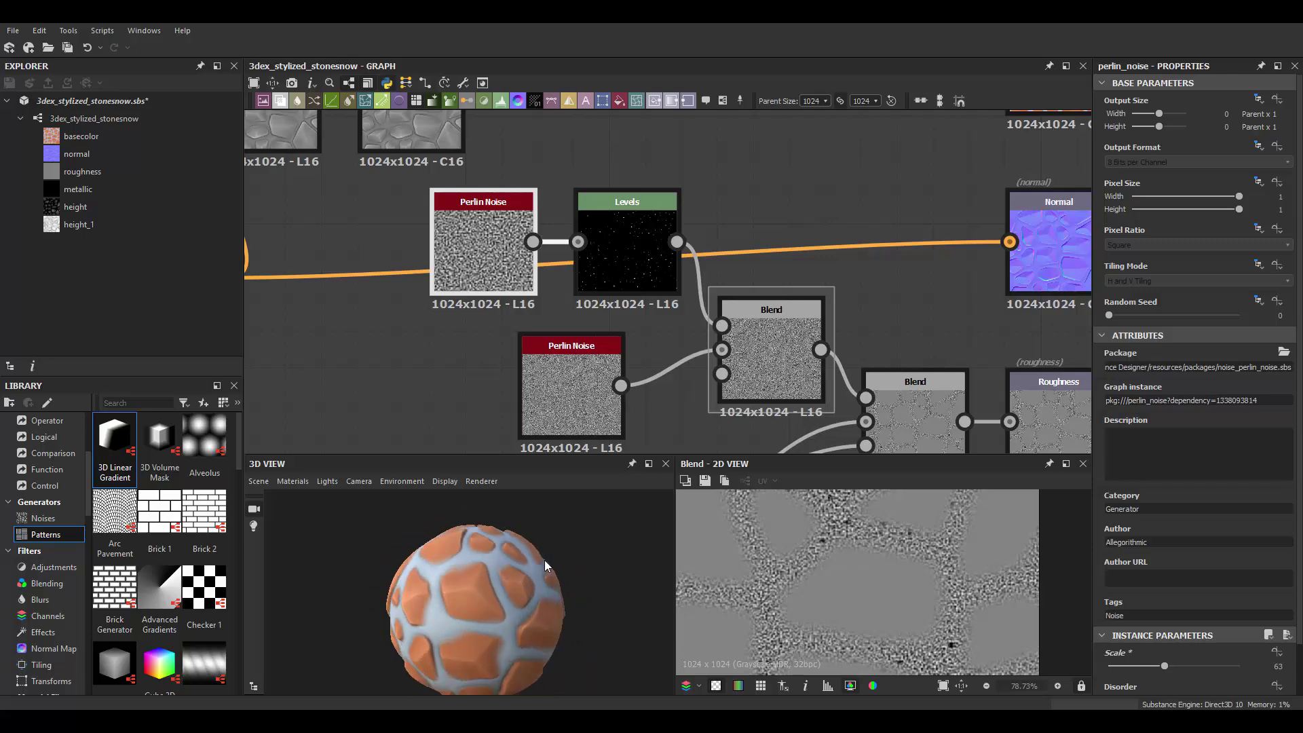
pyautogui.scroll(3, 594, 597)
pyautogui.moveTo(591, 576); pyautogui.dragTo(543, 579)
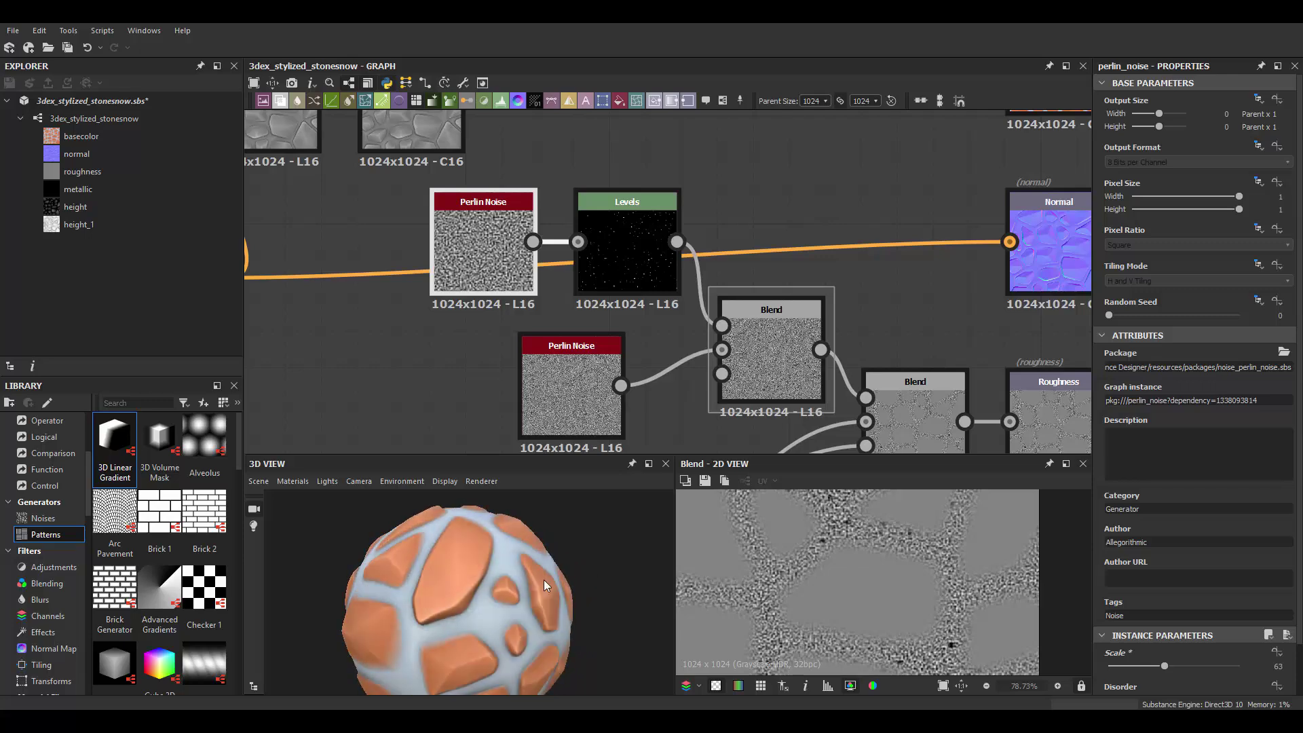
pyautogui.scroll(-3, 694, 289)
pyautogui.scroll(-2, 732, 338)
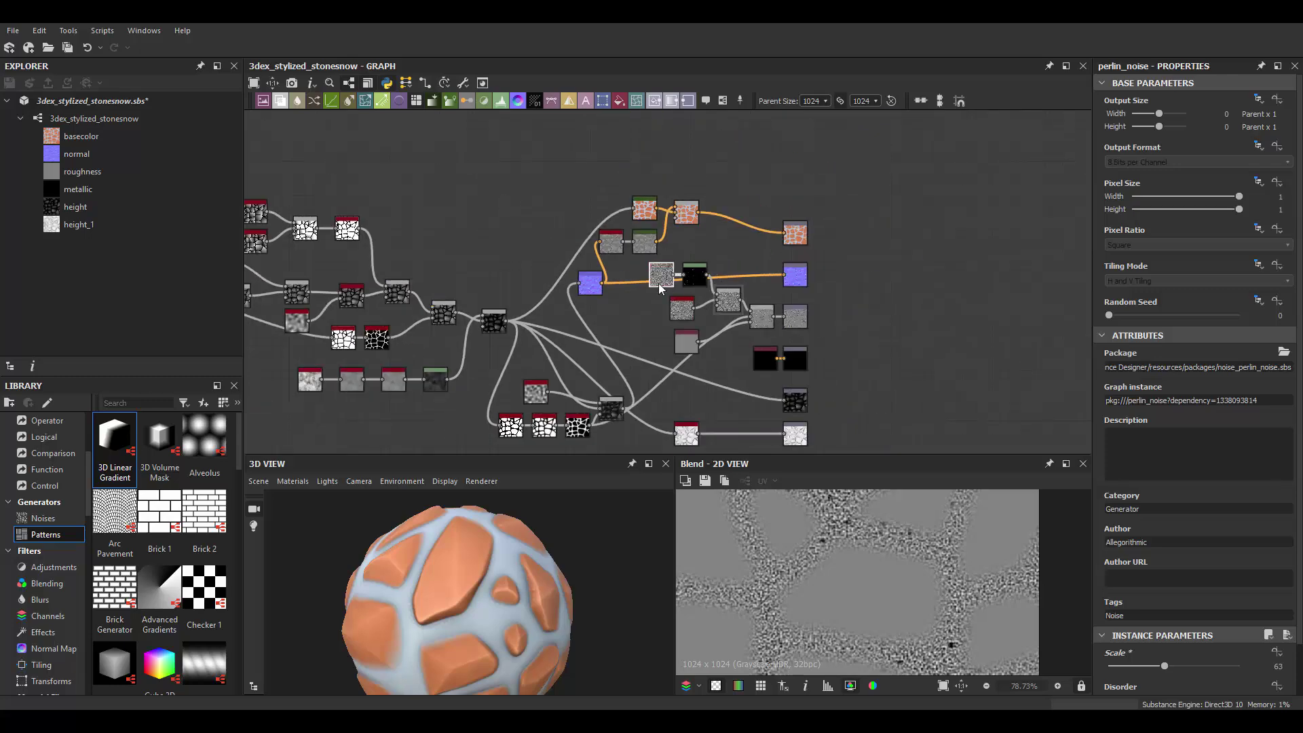
pyautogui.scroll(1, 582, 356)
# Add a Levels node fed by the curvature map and adjust its input range
pyautogui.scroll(2, 620, 340)
pyautogui.click(487, 222)
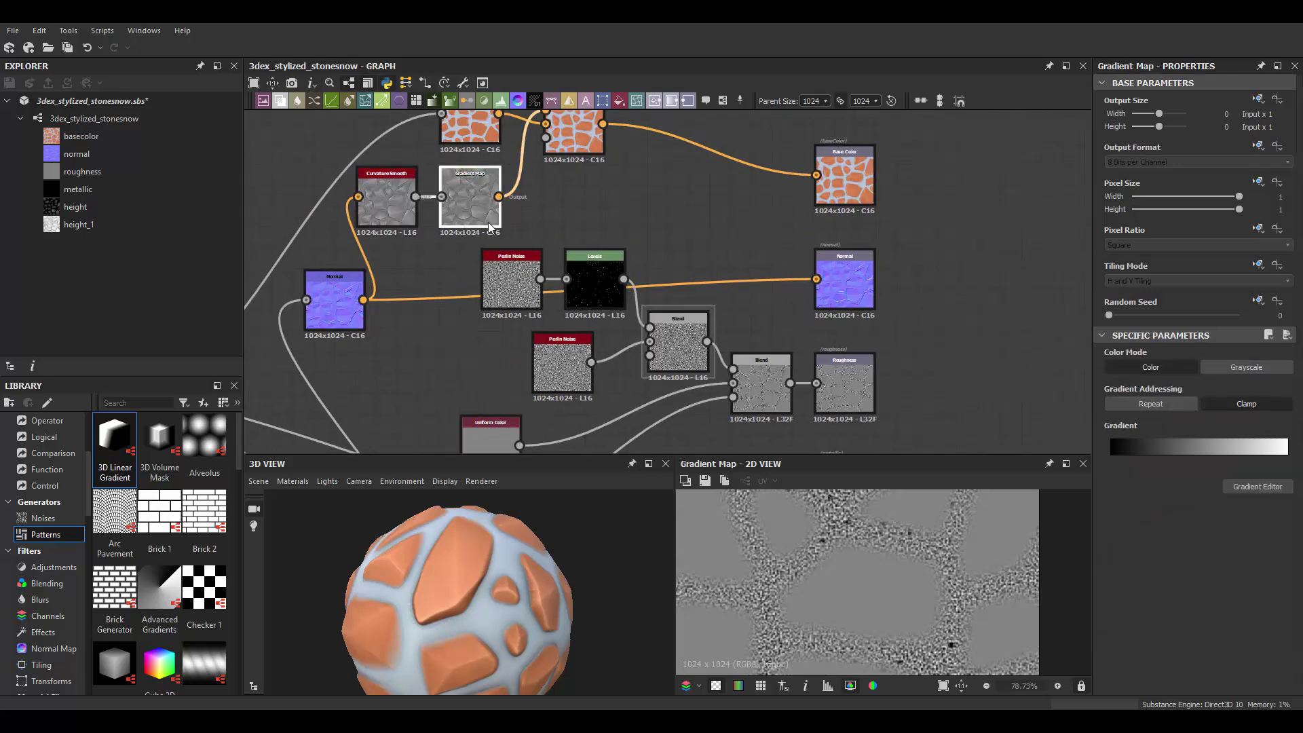
pyautogui.scroll(-2, 848, 545)
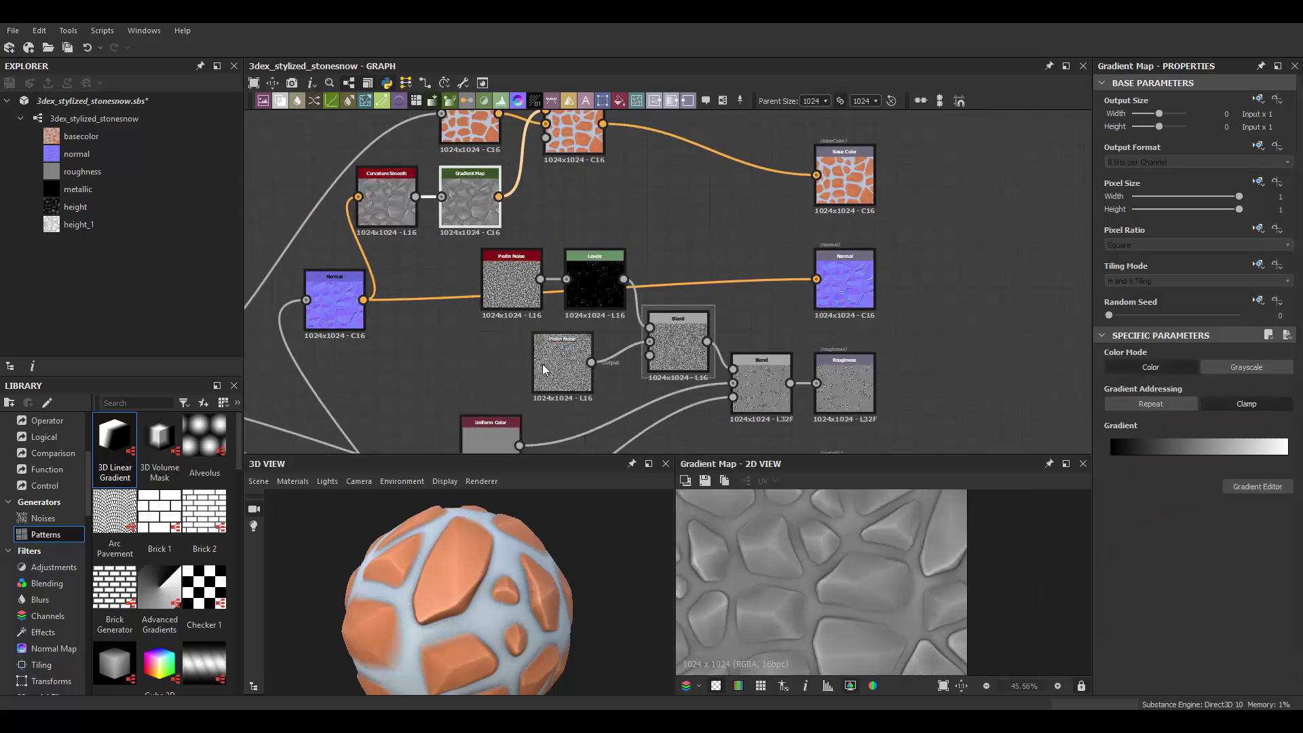
pyautogui.moveTo(520, 379); pyautogui.dragTo(543, 321, button='middle')
pyautogui.press('space')
pyautogui.click(522, 435)
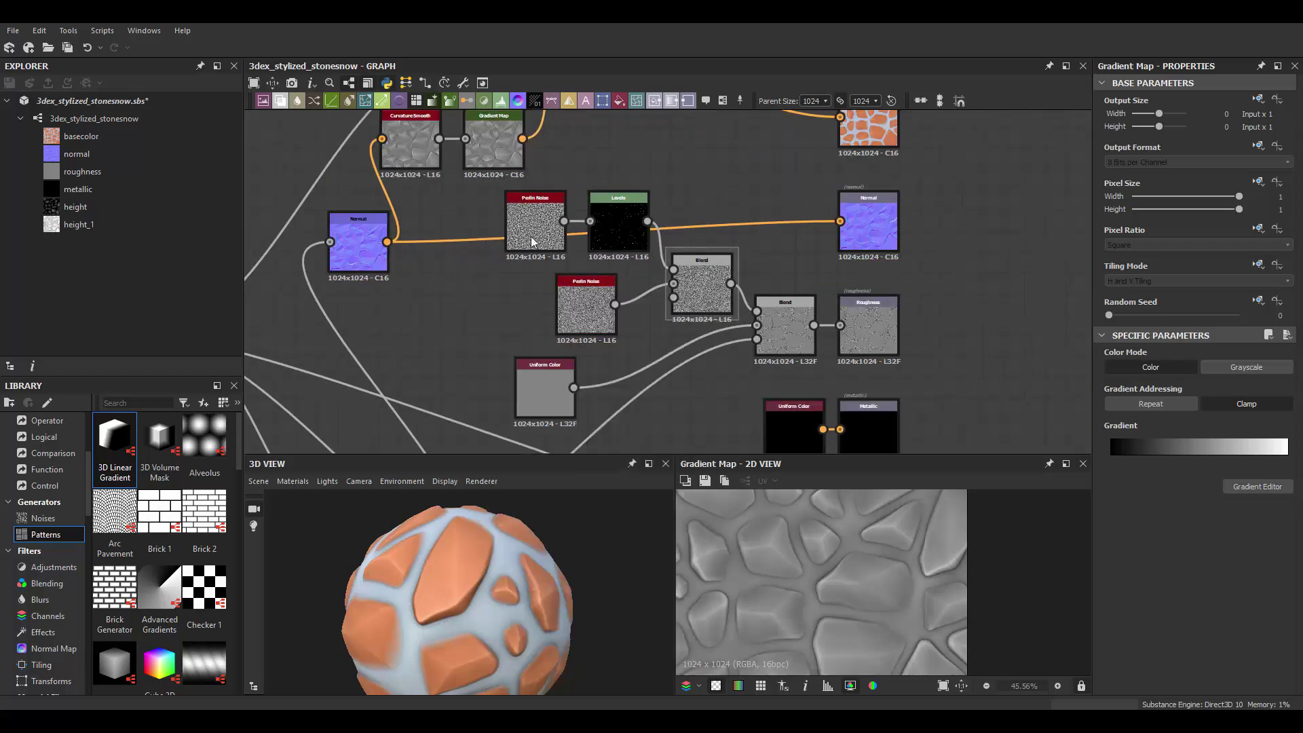
pyautogui.moveTo(439, 138); pyautogui.dragTo(465, 346)
pyautogui.moveTo(1117, 510)
pyautogui.mouseDown()
pyautogui.moveTo(1285, 517)
pyautogui.moveTo(1163, 513)
pyautogui.mouseUp()
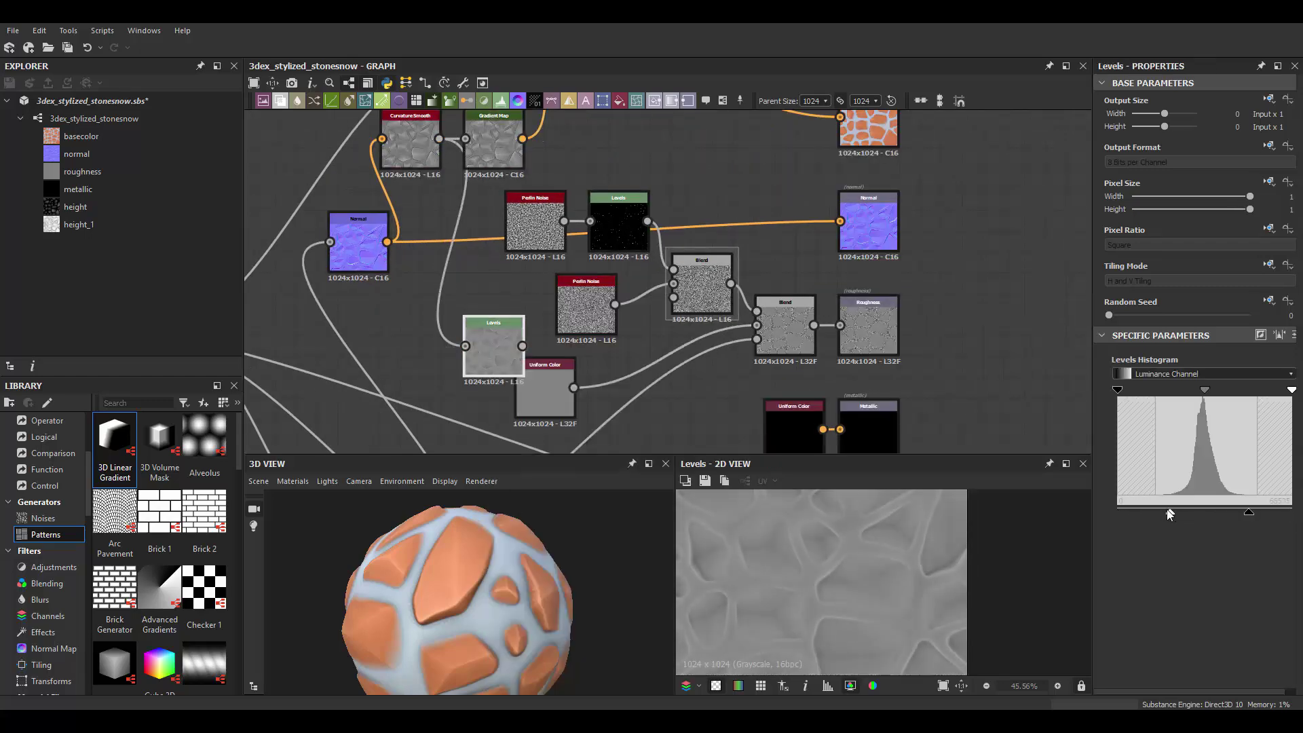
# Preview the roughness blend and tighten the Levels low input and output range
pyautogui.scroll(1, 668, 407)
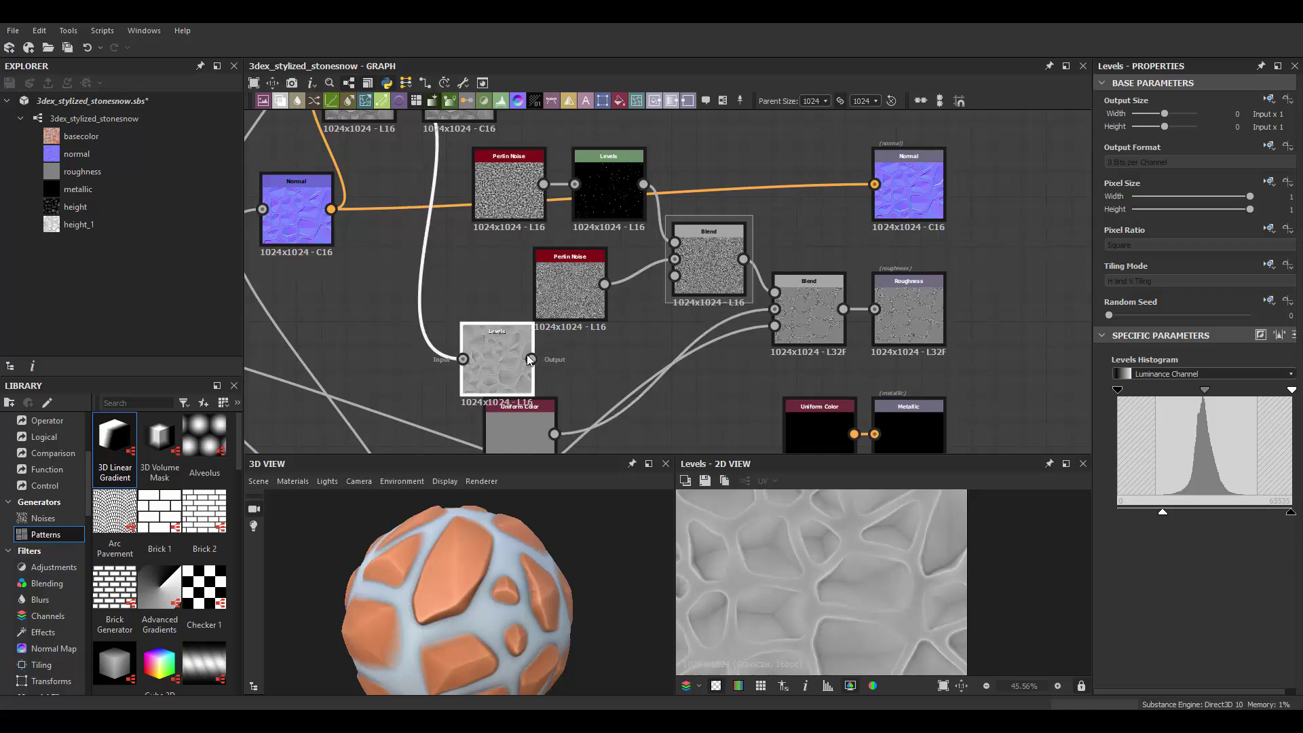
pyautogui.doubleClick(807, 312)
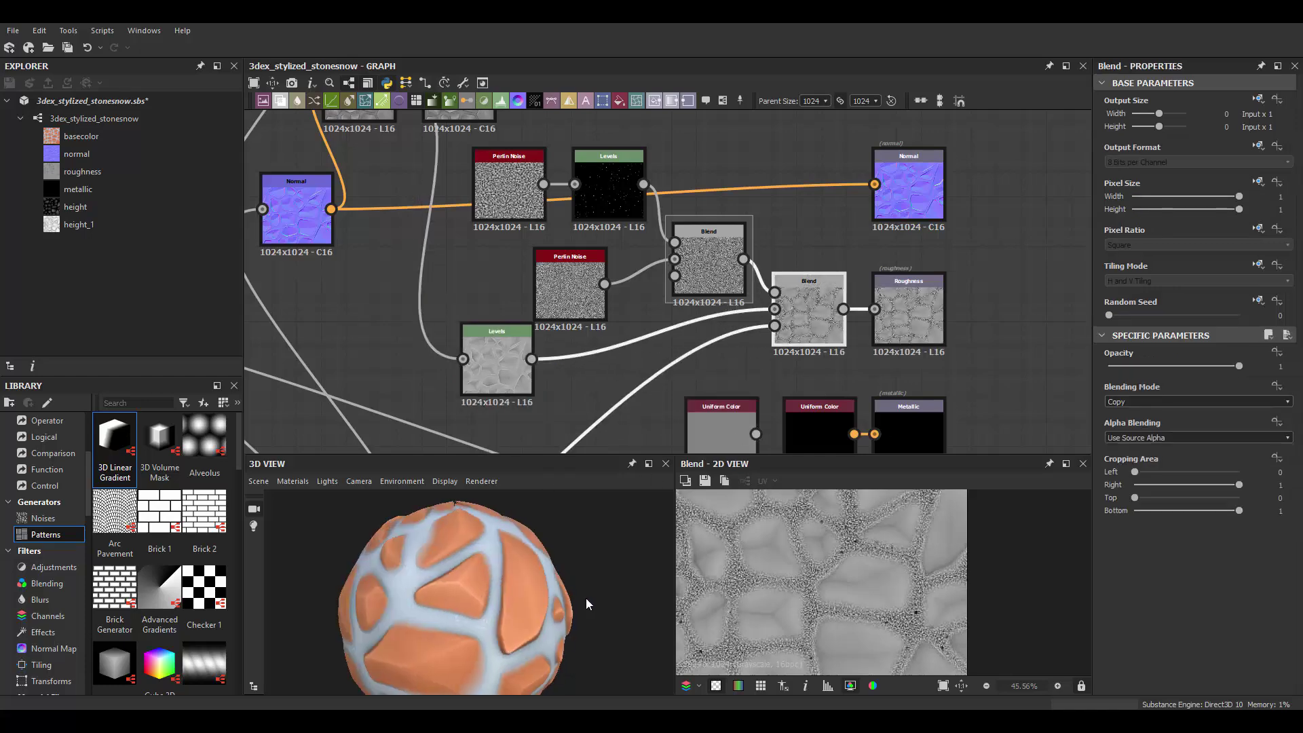
pyautogui.scroll(1, 507, 382)
pyautogui.moveTo(509, 386); pyautogui.dragTo(570, 418)
pyautogui.moveTo(1120, 511)
pyautogui.mouseDown()
pyautogui.moveTo(1210, 514)
pyautogui.moveTo(1117, 511)
pyautogui.mouseUp()
pyautogui.moveTo(647, 582)
pyautogui.mouseDown()
pyautogui.moveTo(470, 554)
pyautogui.moveTo(474, 542)
pyautogui.mouseUp()
pyautogui.scroll(2, 436, 536)
pyautogui.moveTo(1117, 511); pyautogui.dragTo(1147, 513)
pyautogui.moveTo(1290, 511)
pyautogui.mouseDown()
pyautogui.moveTo(1138, 512)
pyautogui.moveTo(1271, 515)
pyautogui.mouseUp()
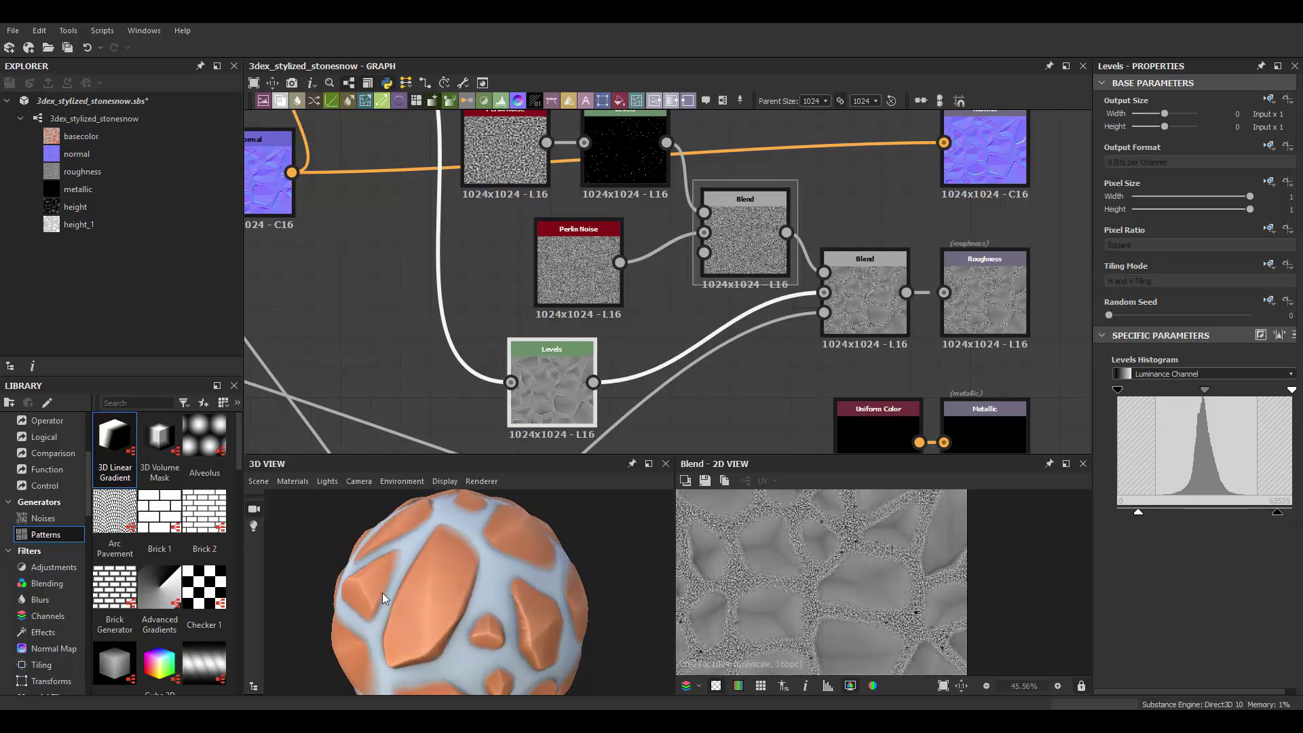
# Select the HBAO node and tune it toward Height Depth 0.15, Radius 0.12
pyautogui.moveTo(381, 593); pyautogui.dragTo(506, 595)
pyautogui.scroll(-3, 506, 595)
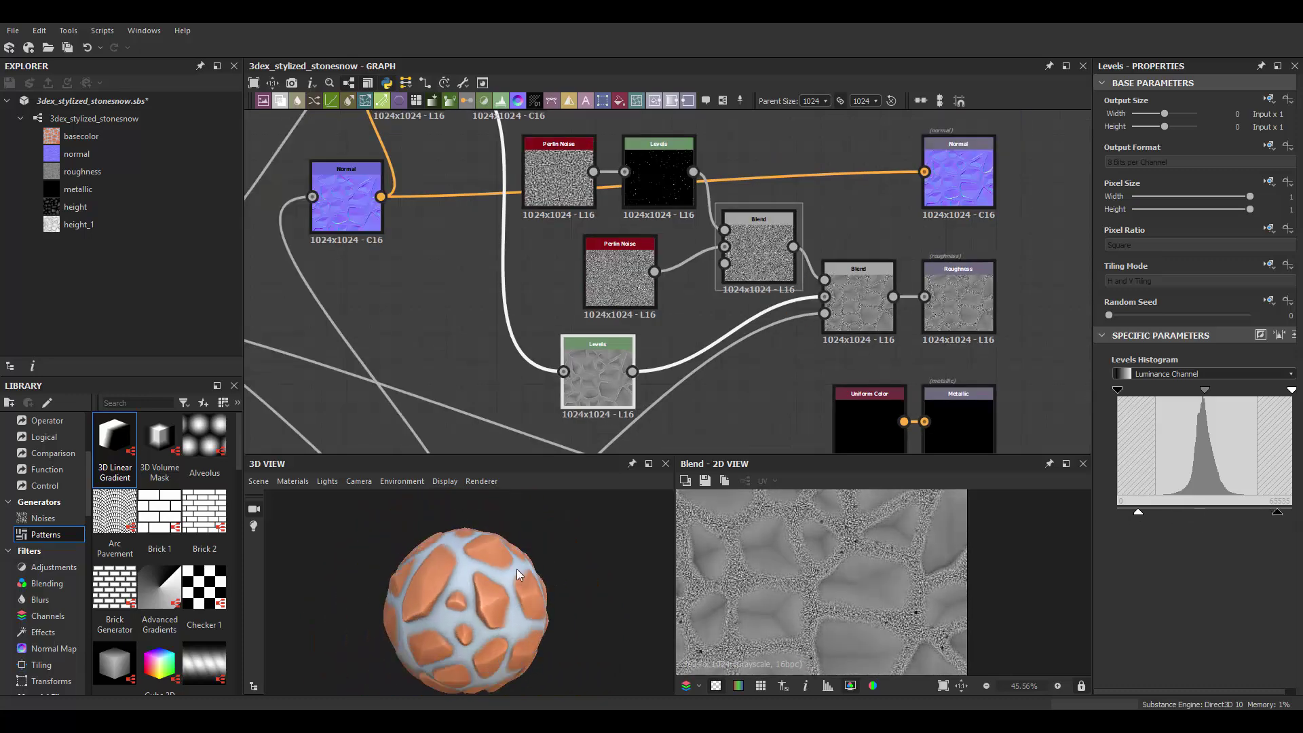
pyautogui.scroll(-5, 754, 316)
pyautogui.scroll(3, 754, 316)
pyautogui.click(718, 365)
pyautogui.scroll(-3, 1154, 536)
pyautogui.moveTo(1121, 538); pyautogui.dragTo(1128, 538)
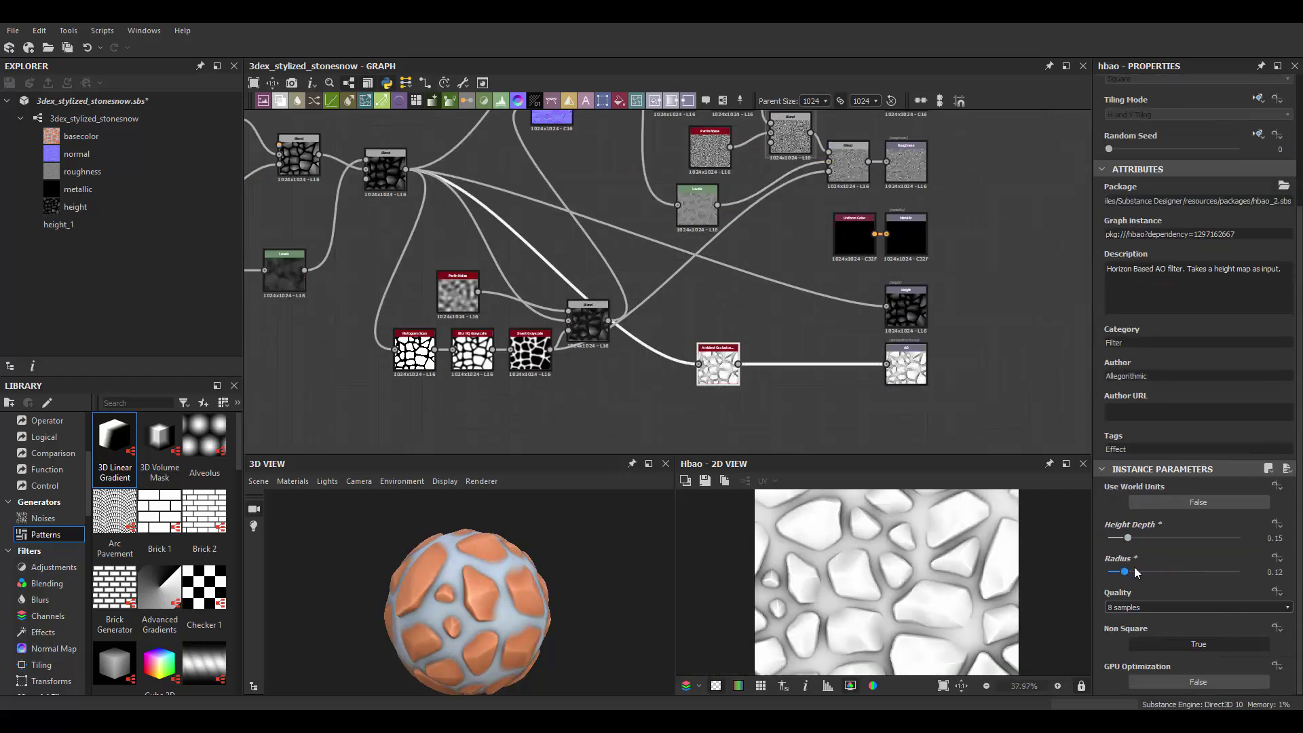
# Add a Light node near the Base Color output
pyautogui.moveTo(717, 210)
pyautogui.mouseDown(button='middle')
pyautogui.moveTo(672, 359)
pyautogui.moveTo(765, 302)
pyautogui.mouseUp(button='middle')
pyautogui.click(860, 172)
pyautogui.press('space')
pyautogui.write('light')
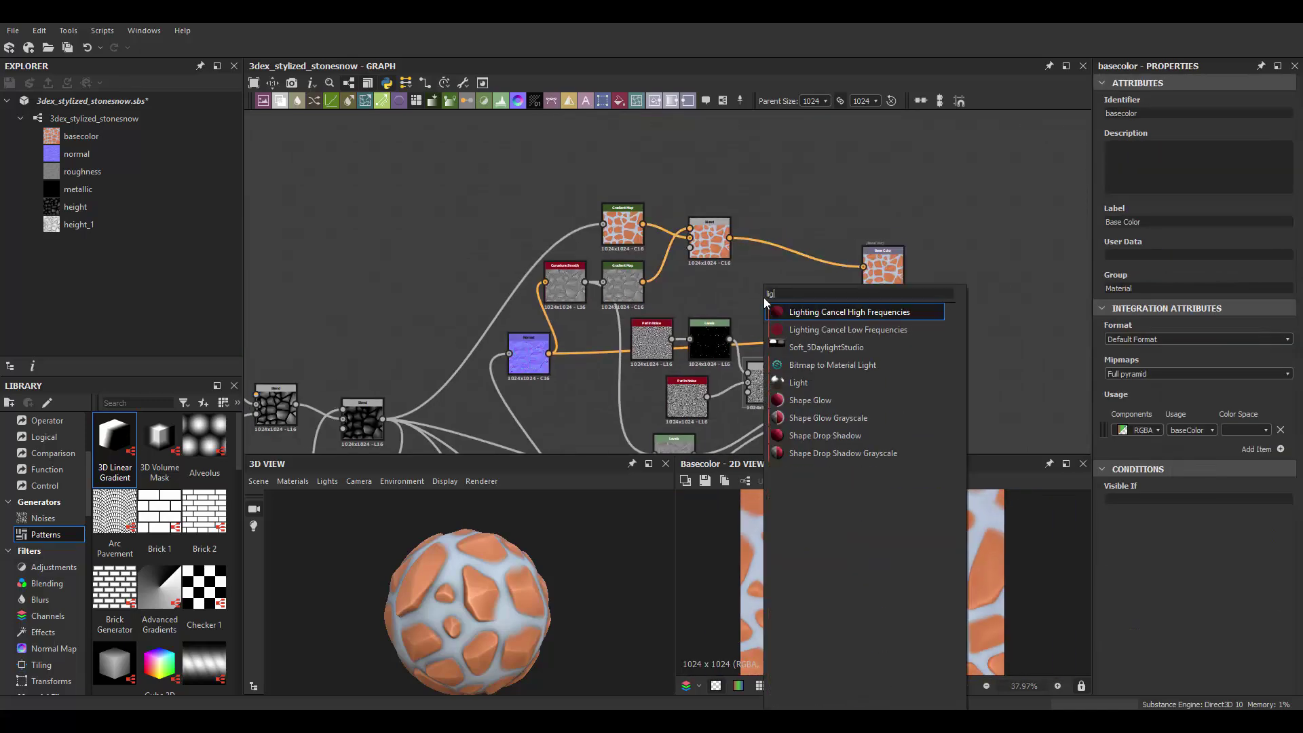
pyautogui.click(764, 321)
pyautogui.scroll(2, 765, 296)
pyautogui.scroll(-1, 1194, 407)
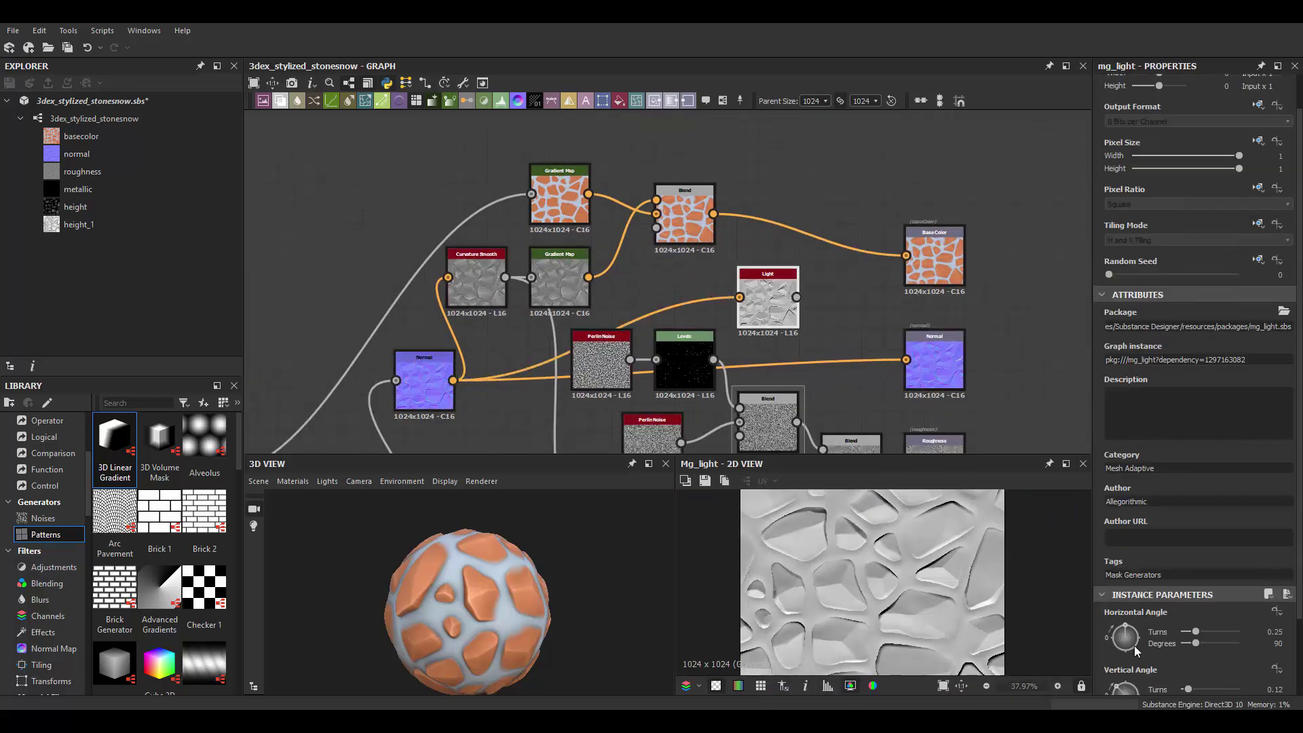
pyautogui.moveTo(1125, 637)
pyautogui.mouseDown()
pyautogui.moveTo(1134, 631)
pyautogui.moveTo(1116, 608)
pyautogui.mouseUp()
pyautogui.scroll(-2, 1194, 475)
# Duplicate the Normal node and place the Light node beside the copy
pyautogui.moveTo(475, 414); pyautogui.dragTo(502, 377, button='middle')
pyautogui.click(450, 340)
pyautogui.hotkey('ctrl', 'd')
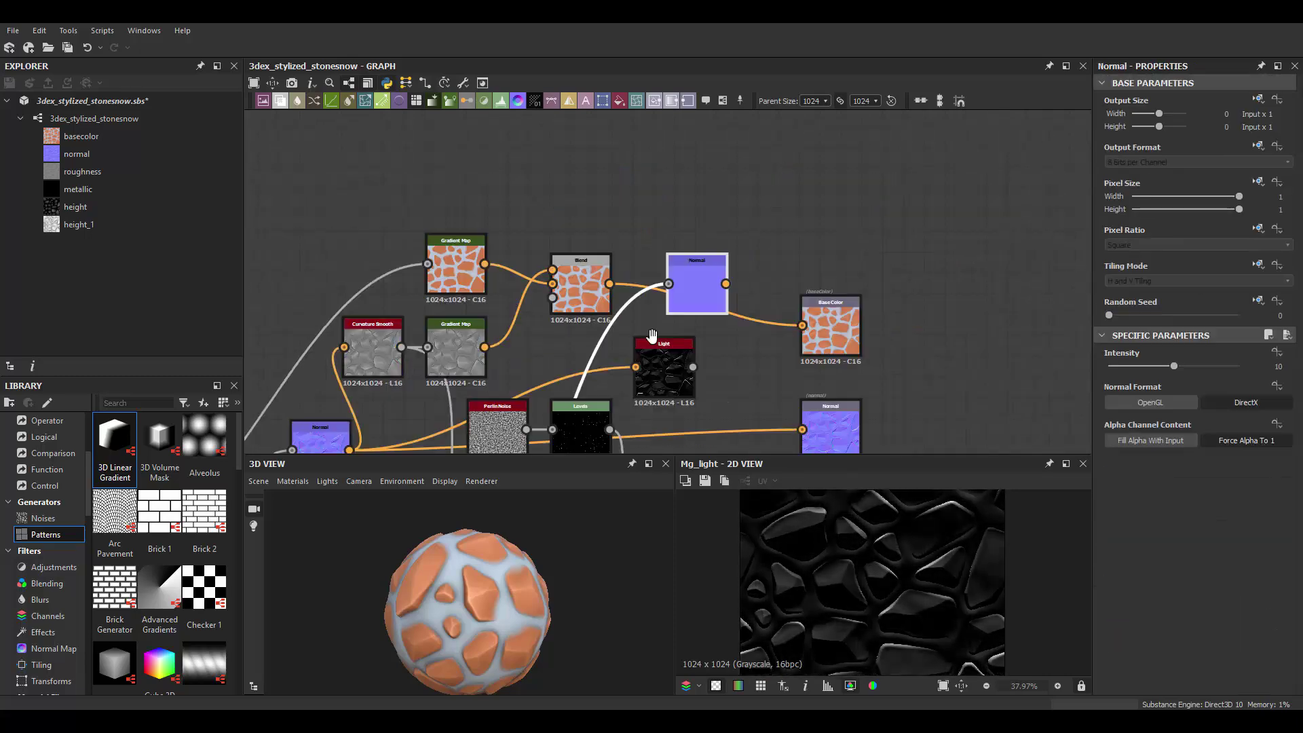
pyautogui.moveTo(462, 352); pyautogui.dragTo(561, 224)
pyautogui.moveTo(668, 280); pyautogui.dragTo(627, 238)
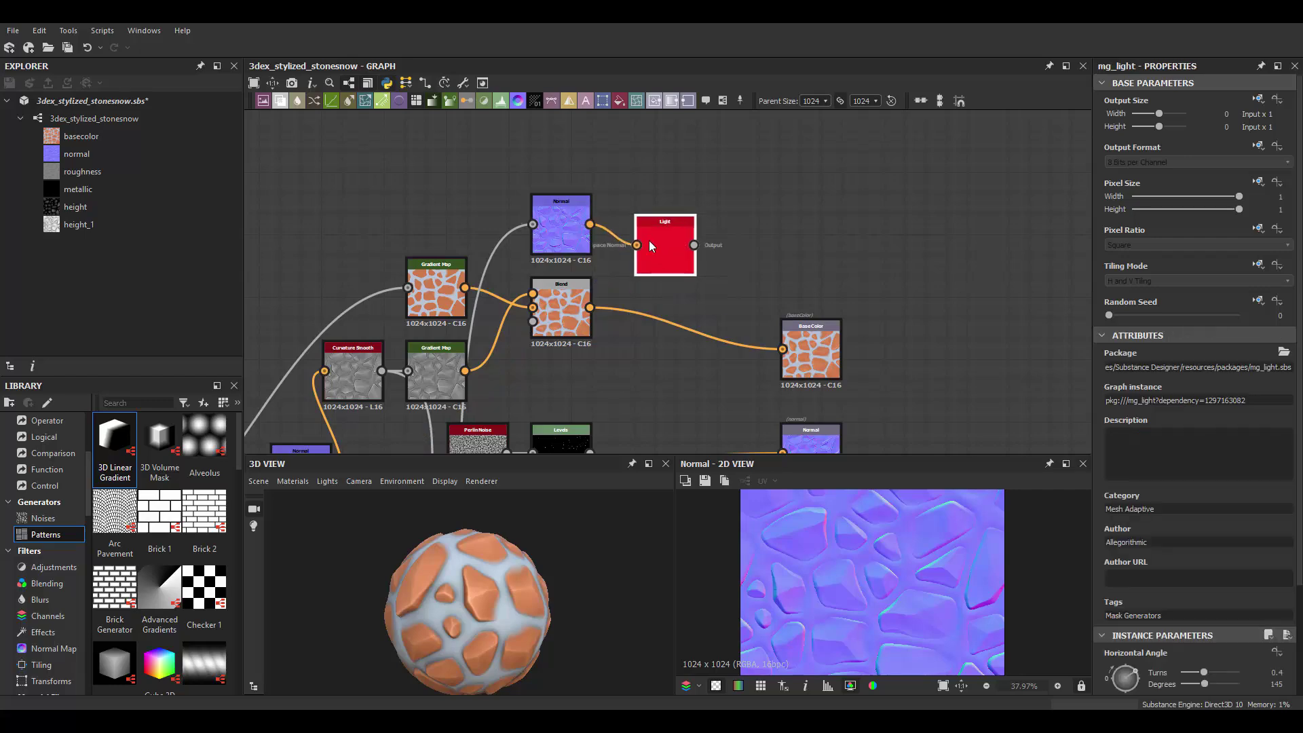
# Set the light's vertical angle to about 0.25 turns and highlight level to 0.8
pyautogui.scroll(-3, 1198, 640)
pyautogui.moveTo(1116, 681)
pyautogui.mouseDown()
pyautogui.moveTo(1197, 640)
pyautogui.moveTo(1106, 618)
pyautogui.moveTo(1125, 600)
pyautogui.mouseUp()
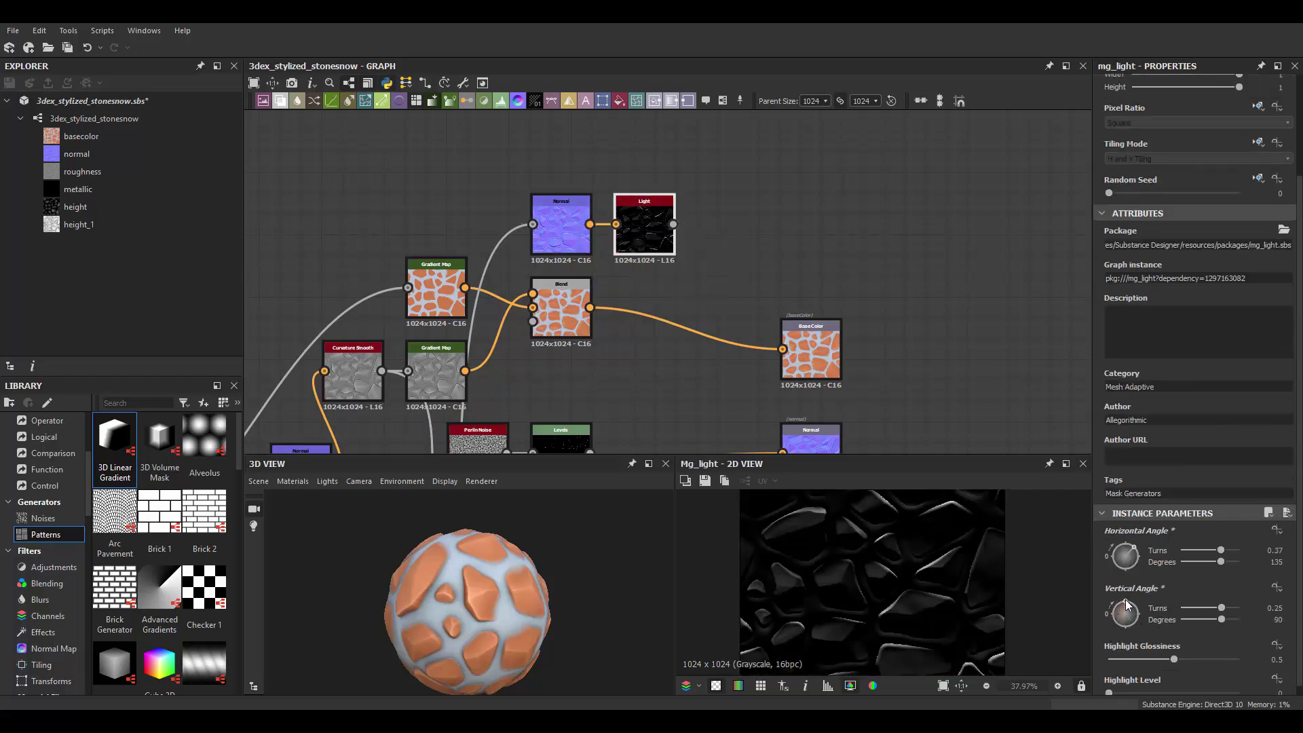
pyautogui.moveTo(1133, 547); pyautogui.dragTo(1121, 540)
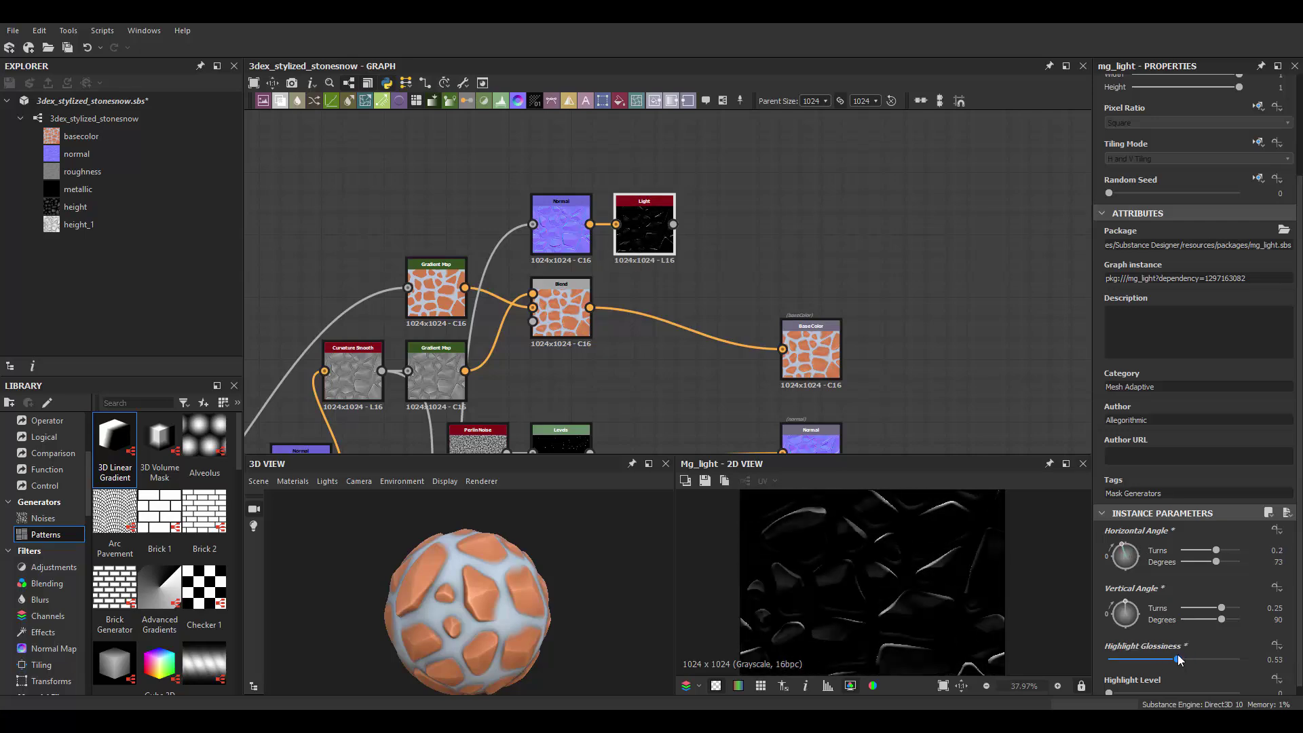
pyautogui.moveTo(1179, 659); pyautogui.dragTo(1174, 659)
pyautogui.scroll(-1, 1139, 649)
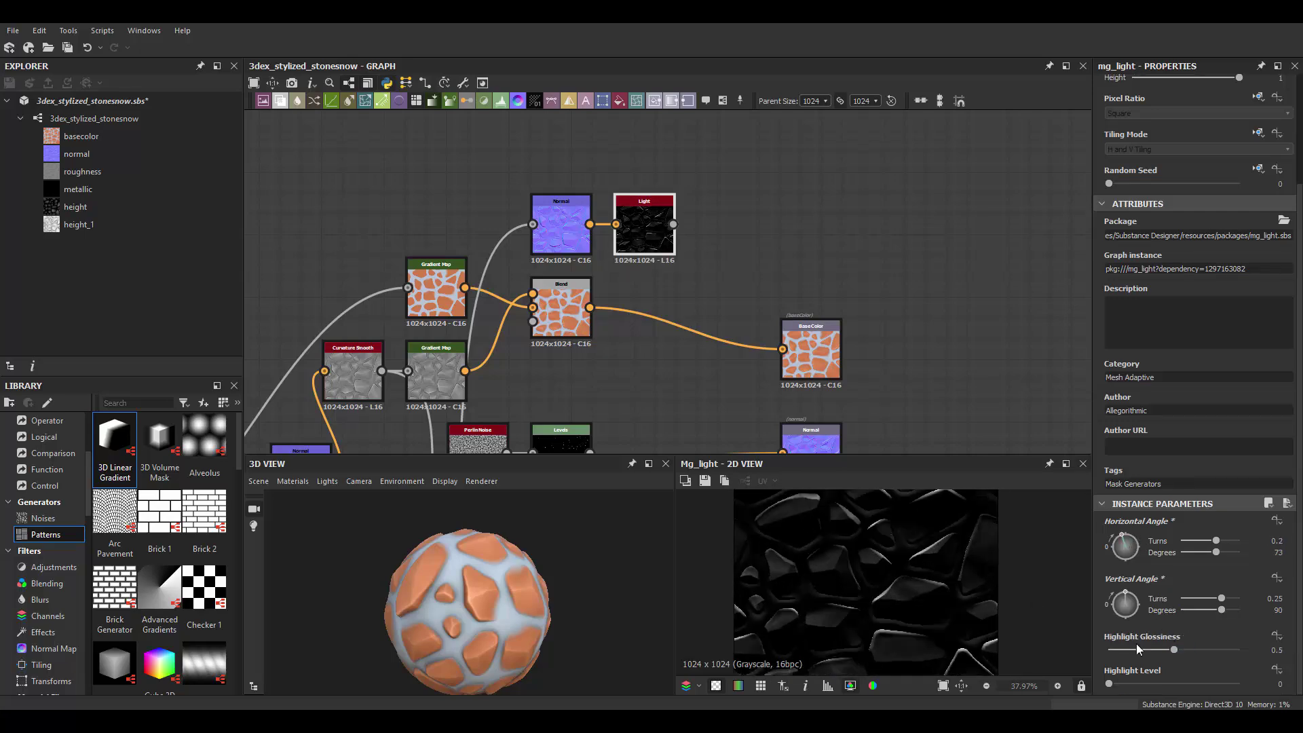
pyautogui.moveTo(1107, 683)
pyautogui.mouseDown()
pyautogui.moveTo(1223, 683)
pyautogui.moveTo(1212, 683)
pyautogui.mouseUp()
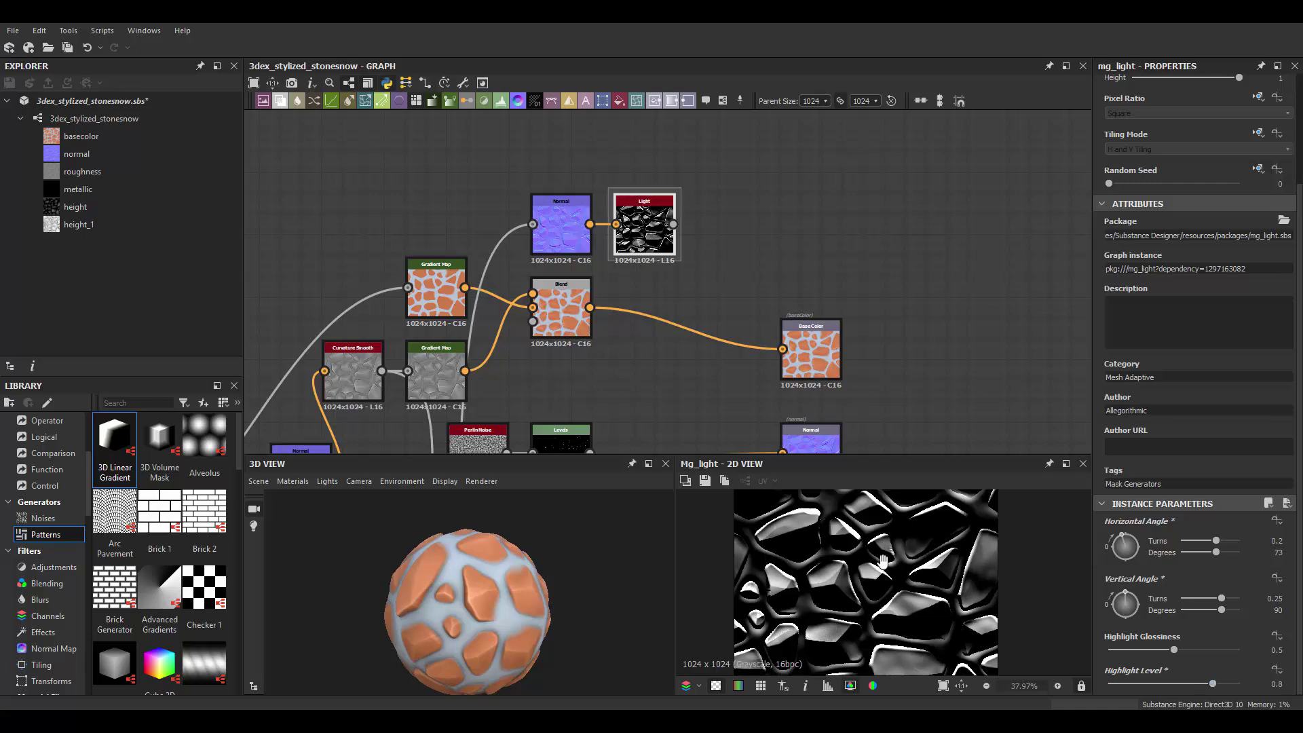
# Swing the light's horizontal angle to about 80°
pyautogui.scroll(1, 882, 560)
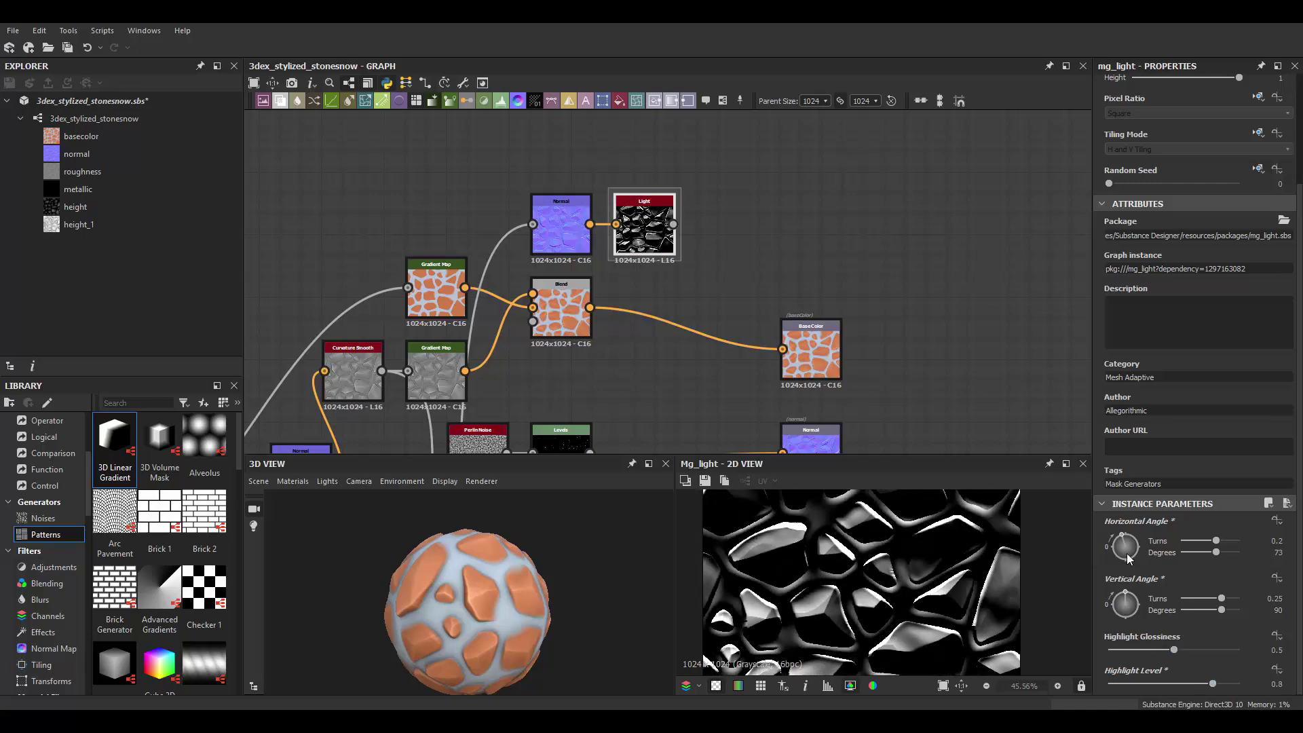
pyautogui.moveTo(1127, 557); pyautogui.dragTo(1123, 536)
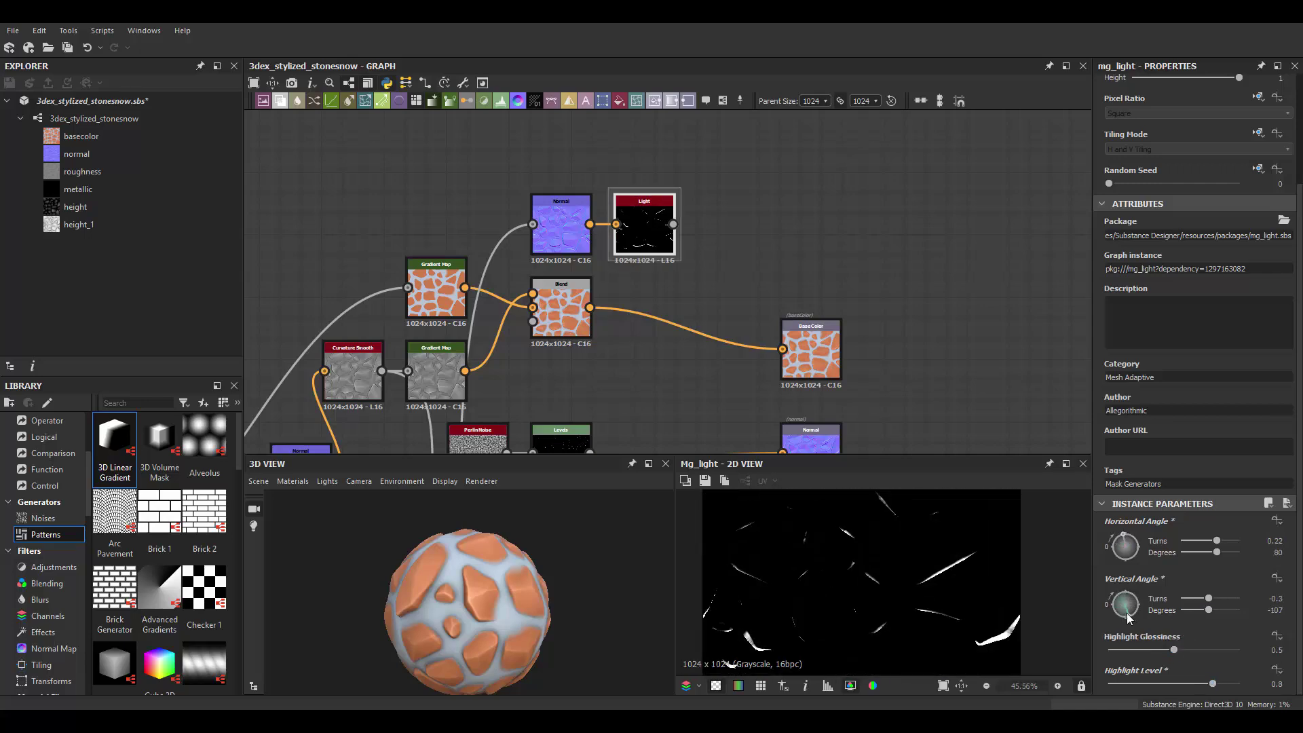
pyautogui.moveTo(1125, 596); pyautogui.dragTo(1129, 599)
pyautogui.scroll(-2, 611, 292)
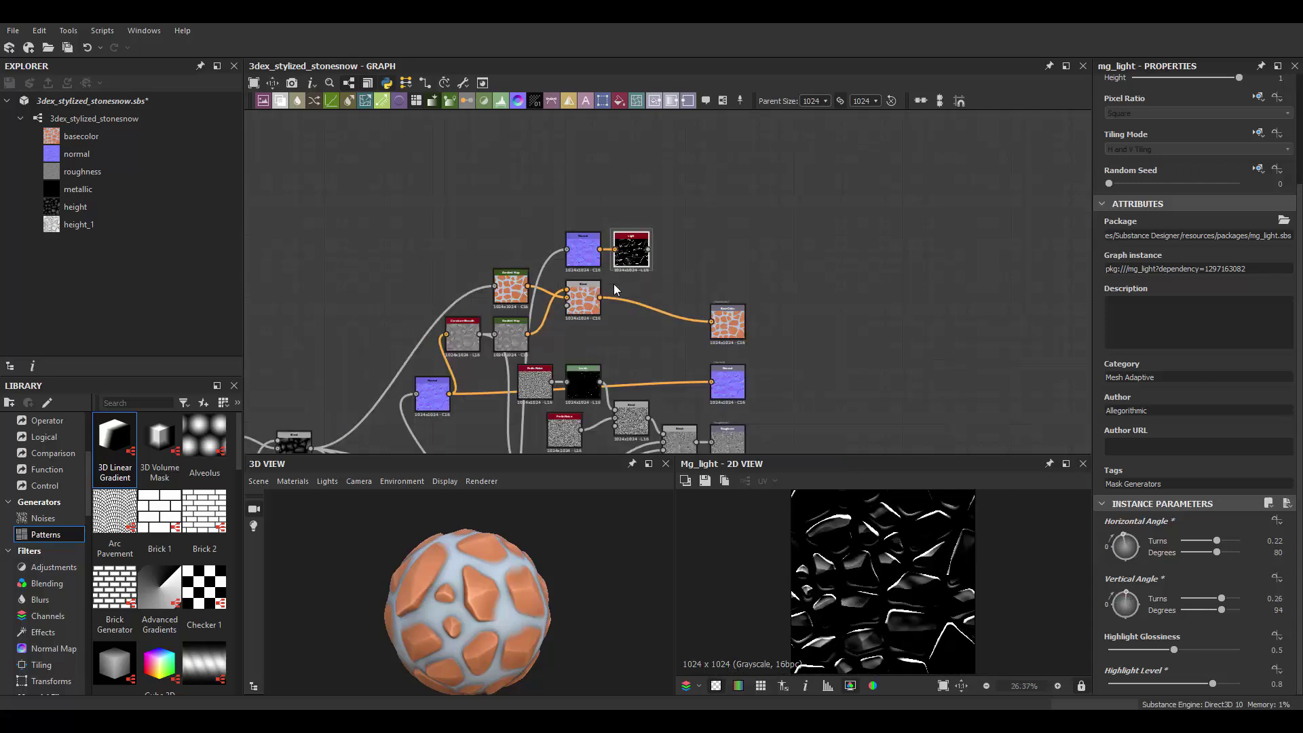
pyautogui.scroll(3, 577, 305)
# Move the top Gradient Map's key toward the middle and make that middle key blue
pyautogui.scroll(1, 563, 319)
pyautogui.click(561, 330)
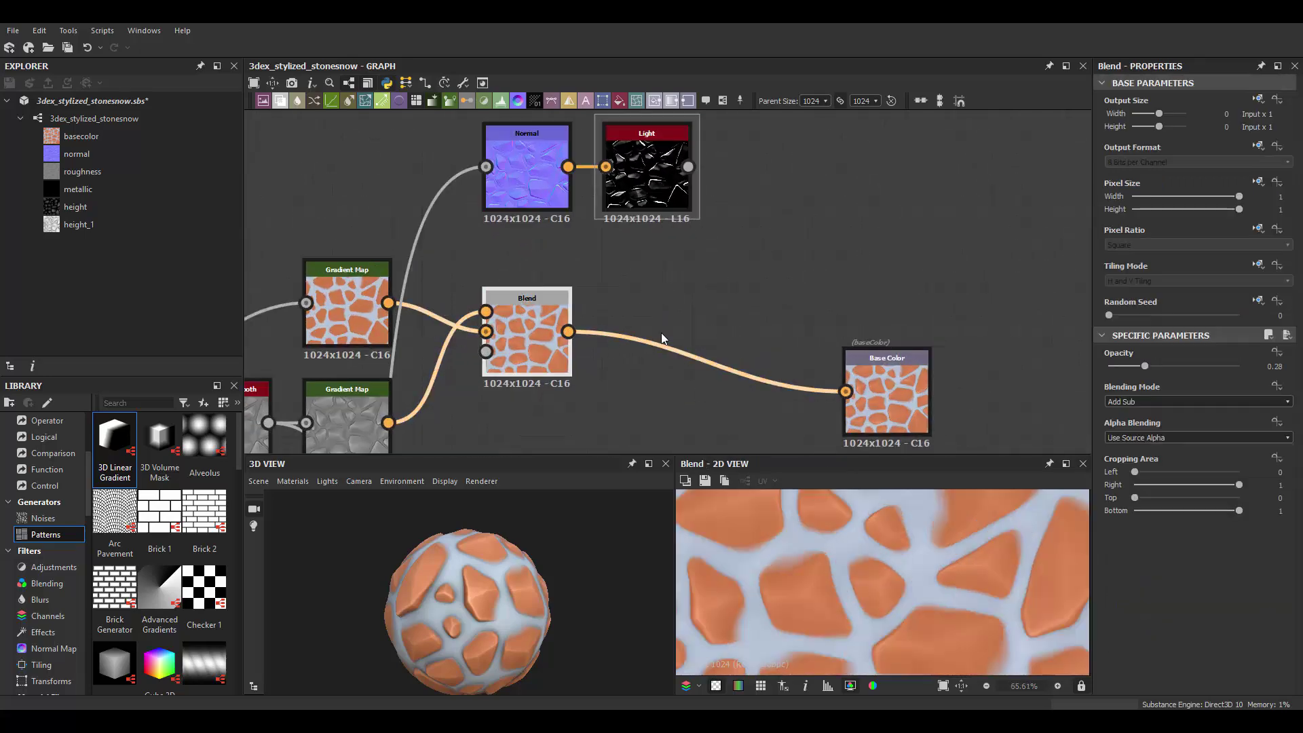
pyautogui.scroll(-2, 561, 330)
pyautogui.click(523, 292)
pyautogui.moveTo(535, 291); pyautogui.dragTo(540, 343, button='middle')
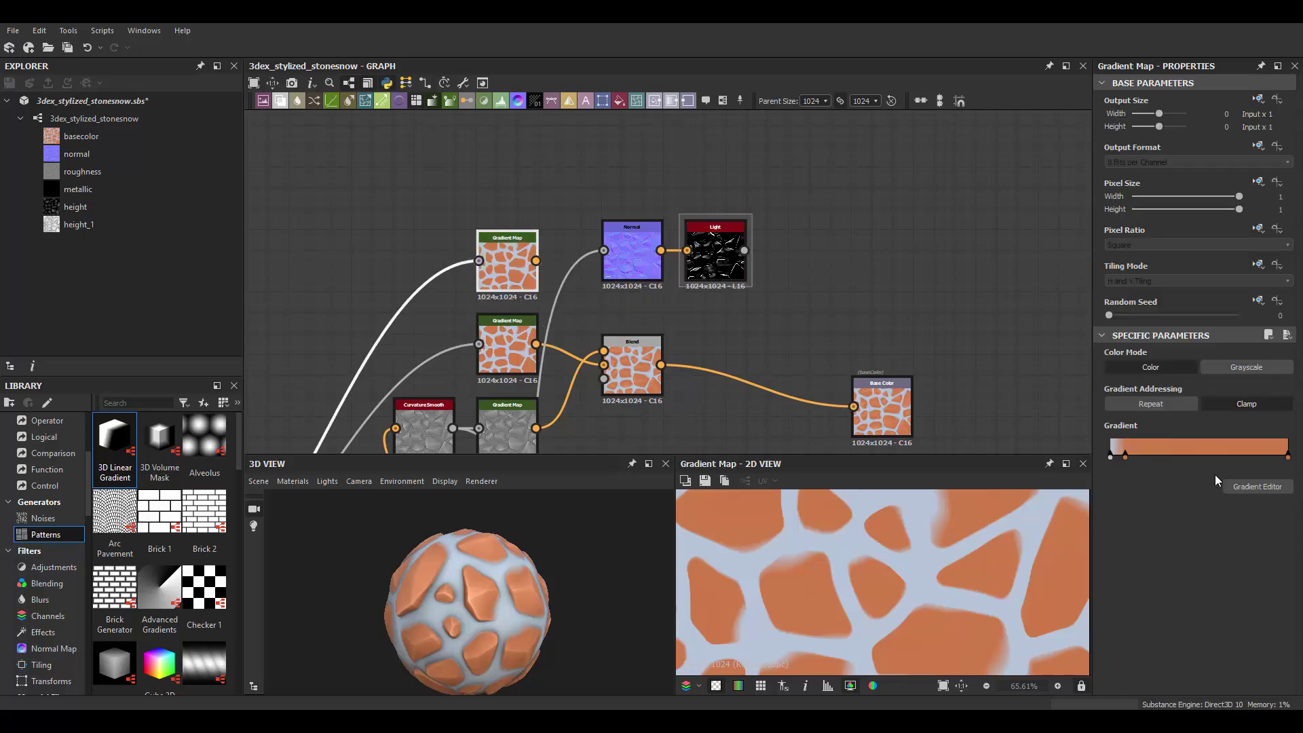
pyautogui.click(1257, 486)
pyautogui.moveTo(545, 172); pyautogui.dragTo(659, 171)
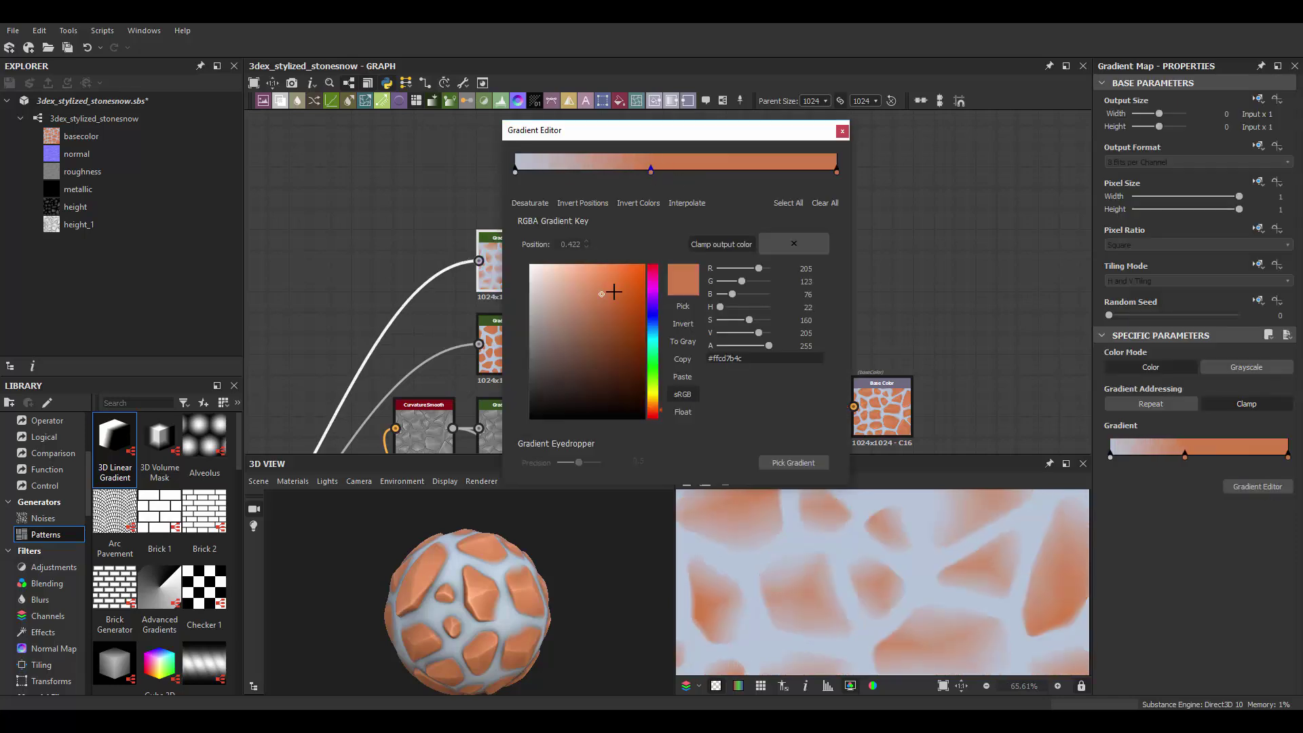
pyautogui.moveTo(654, 368); pyautogui.dragTo(654, 321)
pyautogui.press('Escape')
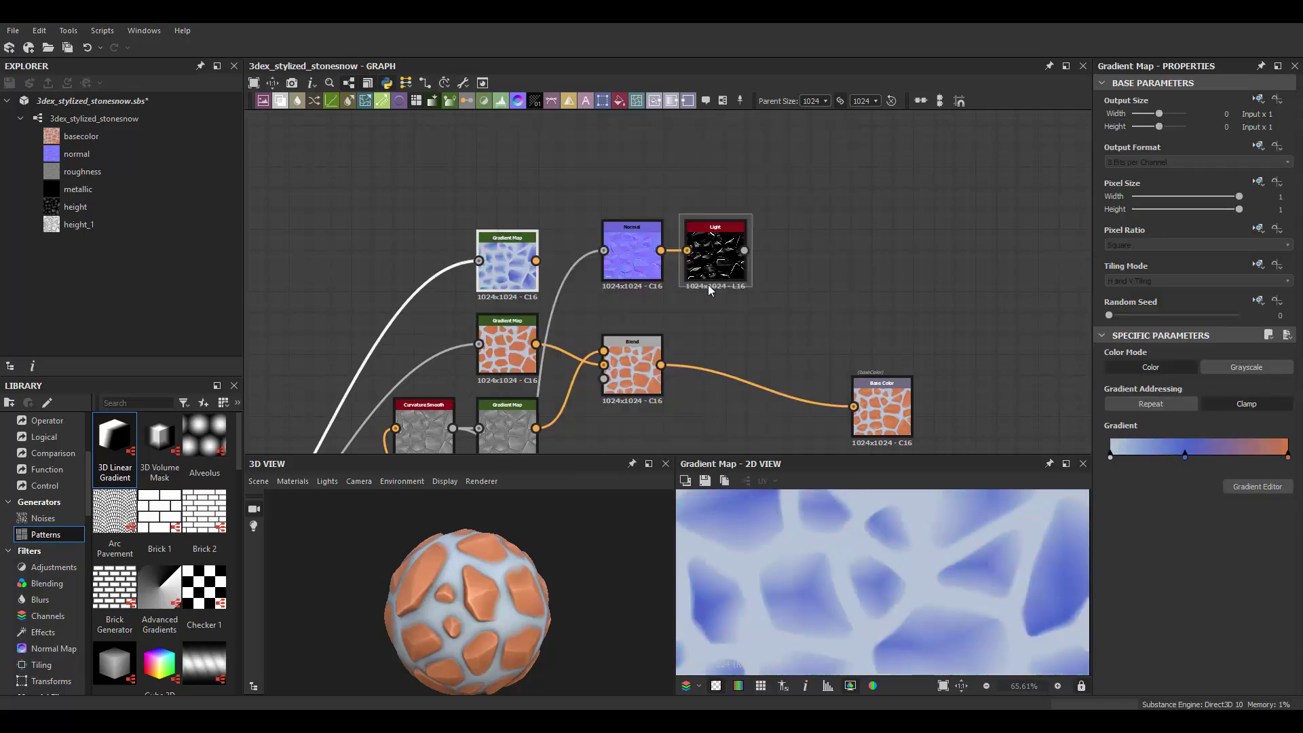
# Add a new Blend node and move the Normal and Light nodes below it
pyautogui.moveTo(709, 290); pyautogui.dragTo(642, 260, button='middle')
pyautogui.press('space')
pyautogui.click(669, 308)
pyautogui.moveTo(648, 238); pyautogui.dragTo(616, 384)
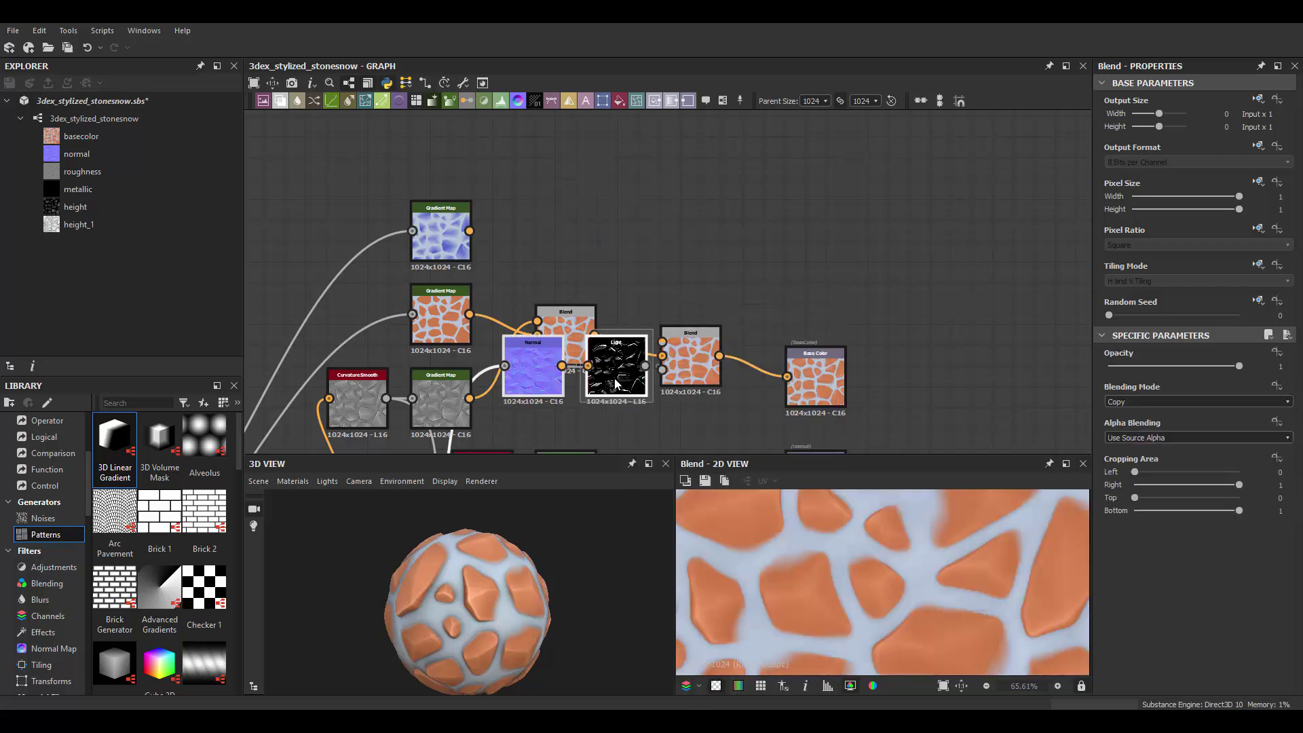
pyautogui.moveTo(616, 384); pyautogui.dragTo(644, 421, button='middle')
pyautogui.scroll(-2, 644, 420)
pyautogui.moveTo(597, 353); pyautogui.dragTo(583, 393)
pyautogui.scroll(3, 517, 243)
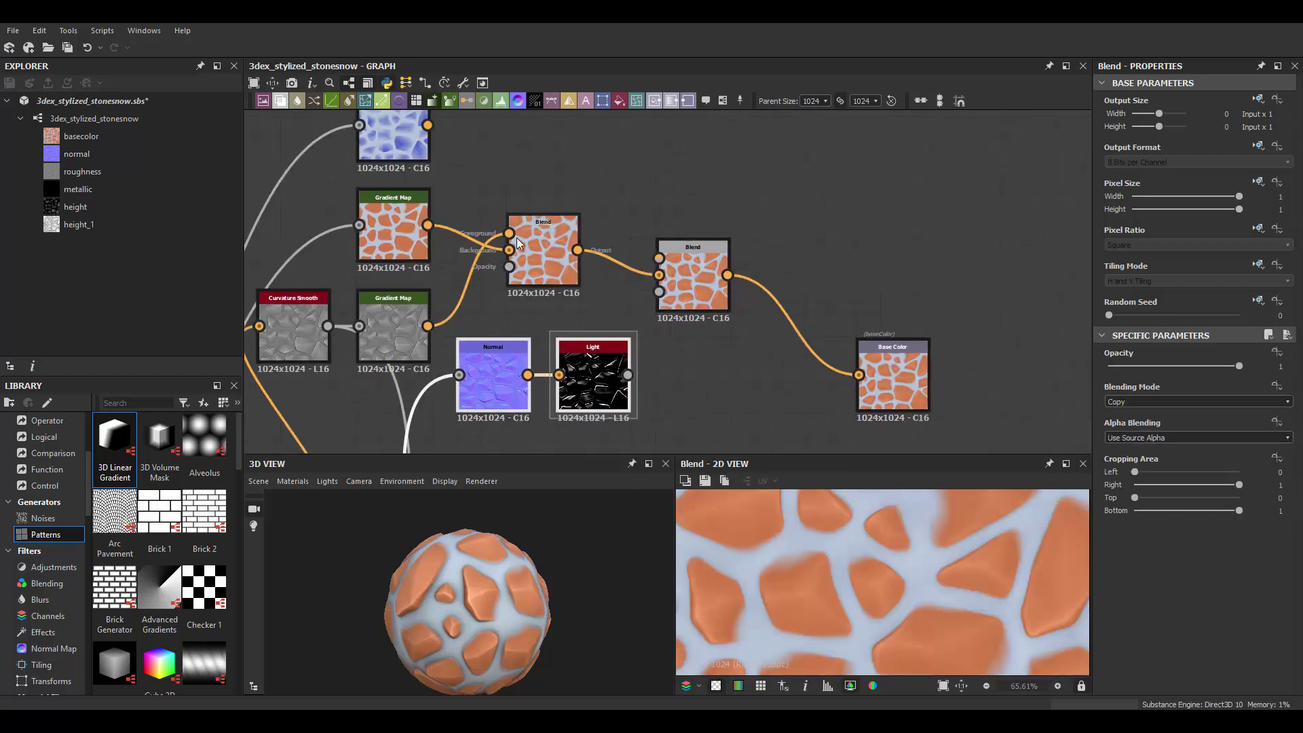
# Connect the blue Gradient Map to the Blend's foreground and Light to its opacity
pyautogui.moveTo(577, 150); pyautogui.dragTo(659, 258)
pyautogui.scroll(1, 675, 301)
pyautogui.moveTo(616, 389); pyautogui.dragTo(654, 290)
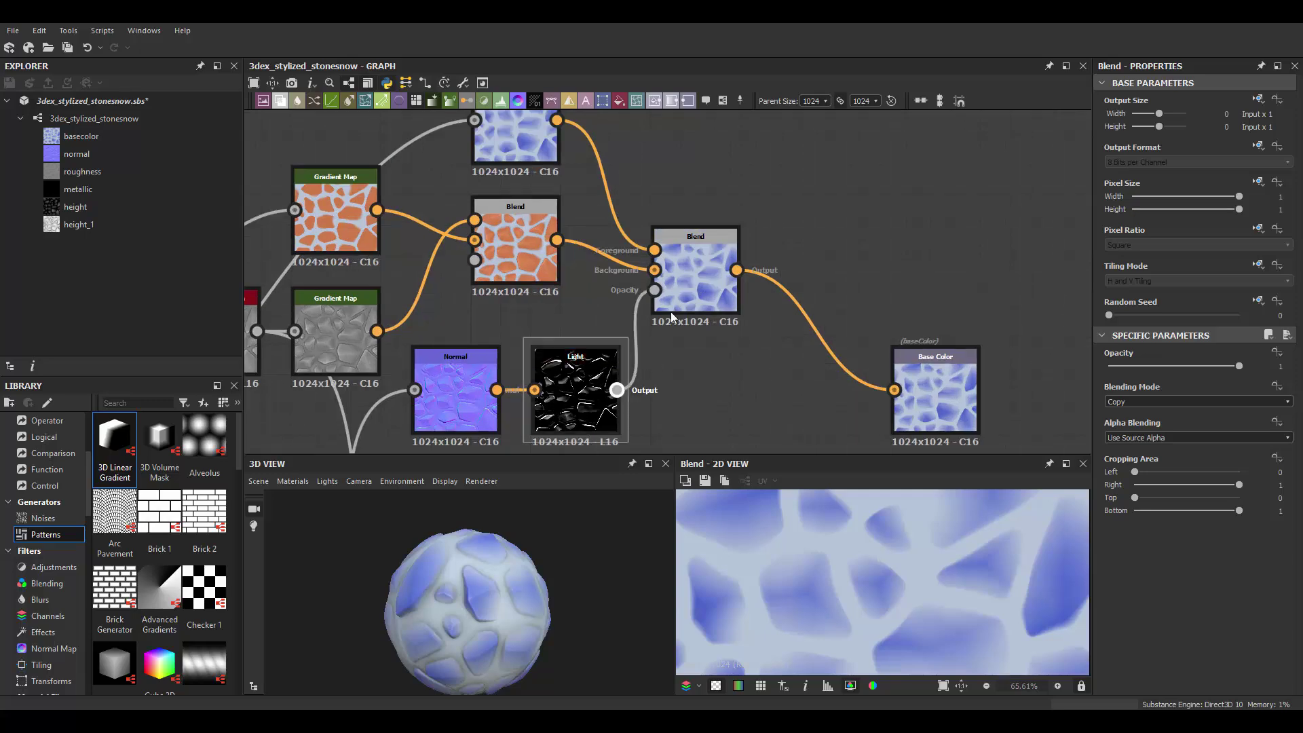
pyautogui.scroll(-3, 908, 560)
pyautogui.scroll(2, 907, 560)
pyautogui.scroll(2, 591, 604)
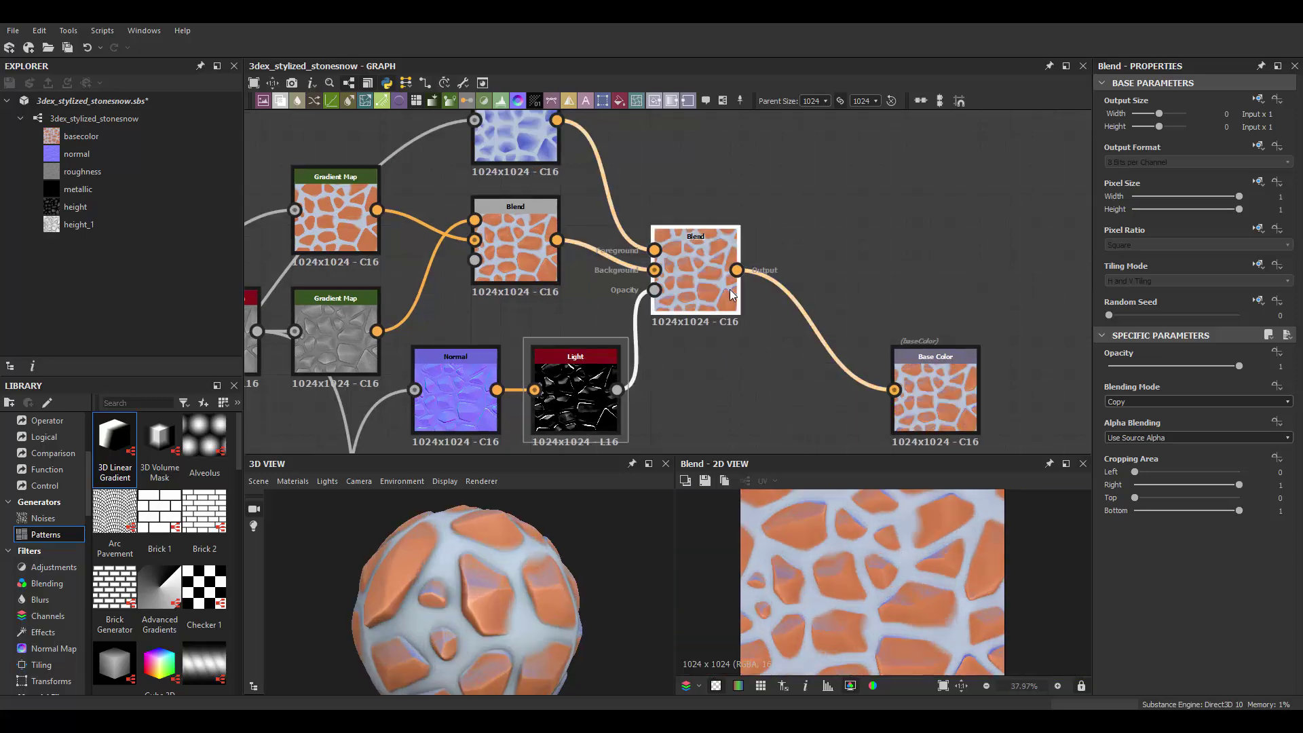
pyautogui.scroll(2, 861, 542)
# Rotate the mg_light Horizontal Angle to 213°
pyautogui.scroll(2, 619, 385)
pyautogui.click(619, 385)
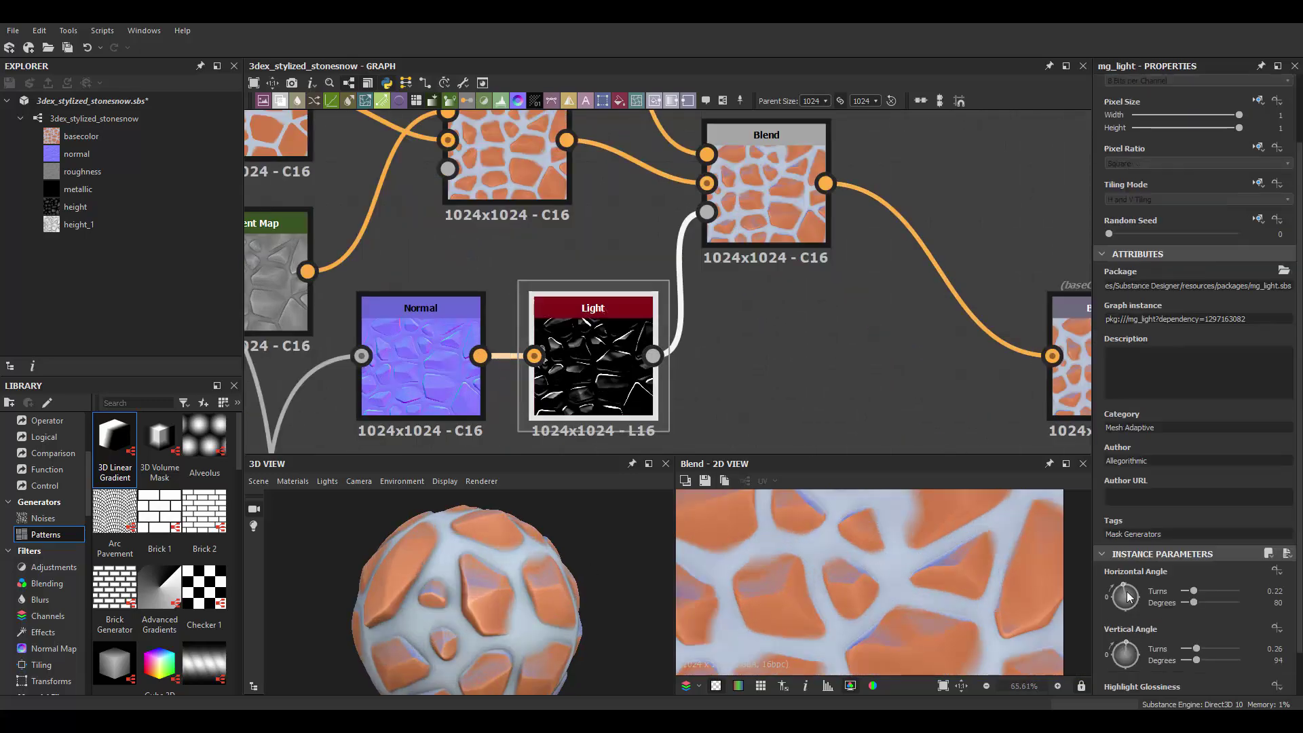
pyautogui.moveTo(1128, 595); pyautogui.dragTo(1132, 612)
pyautogui.scroll(-2, 1080, 608)
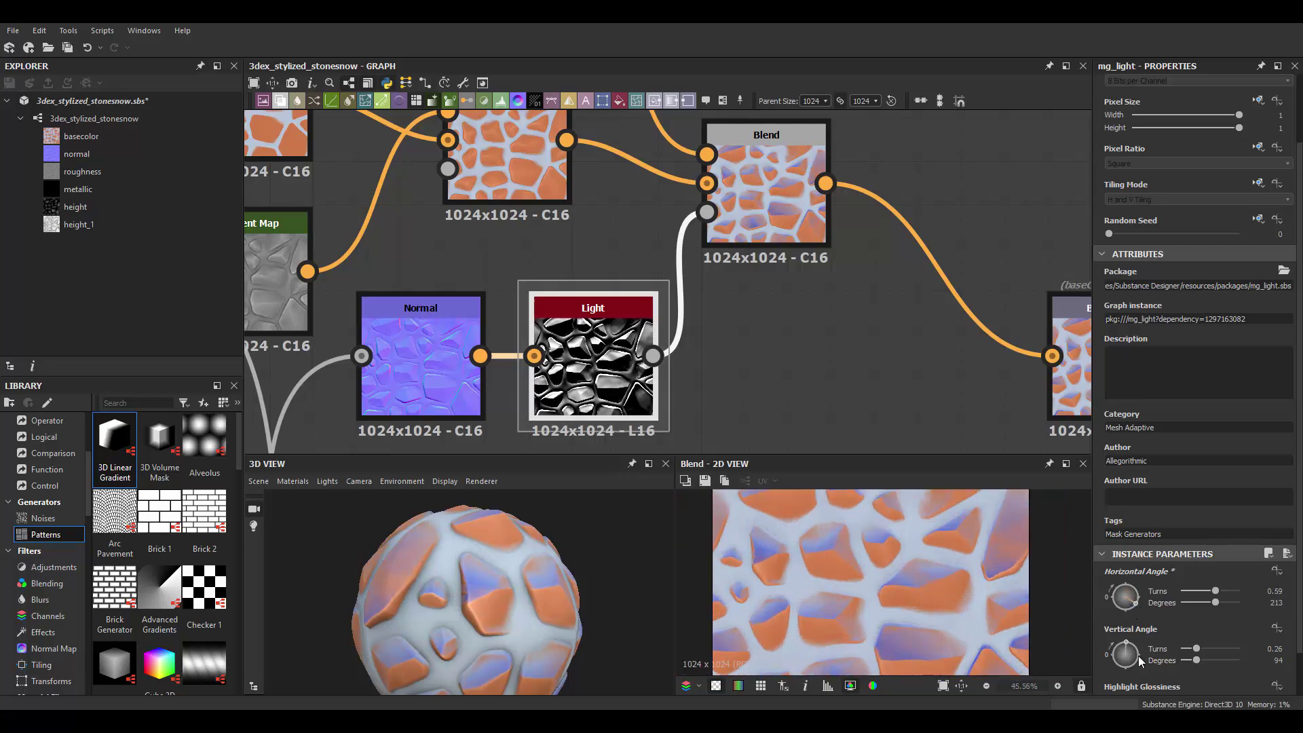
# Try Multiply on the tint Blend, then return to Copy at 0.18 opacity
pyautogui.click(765, 190)
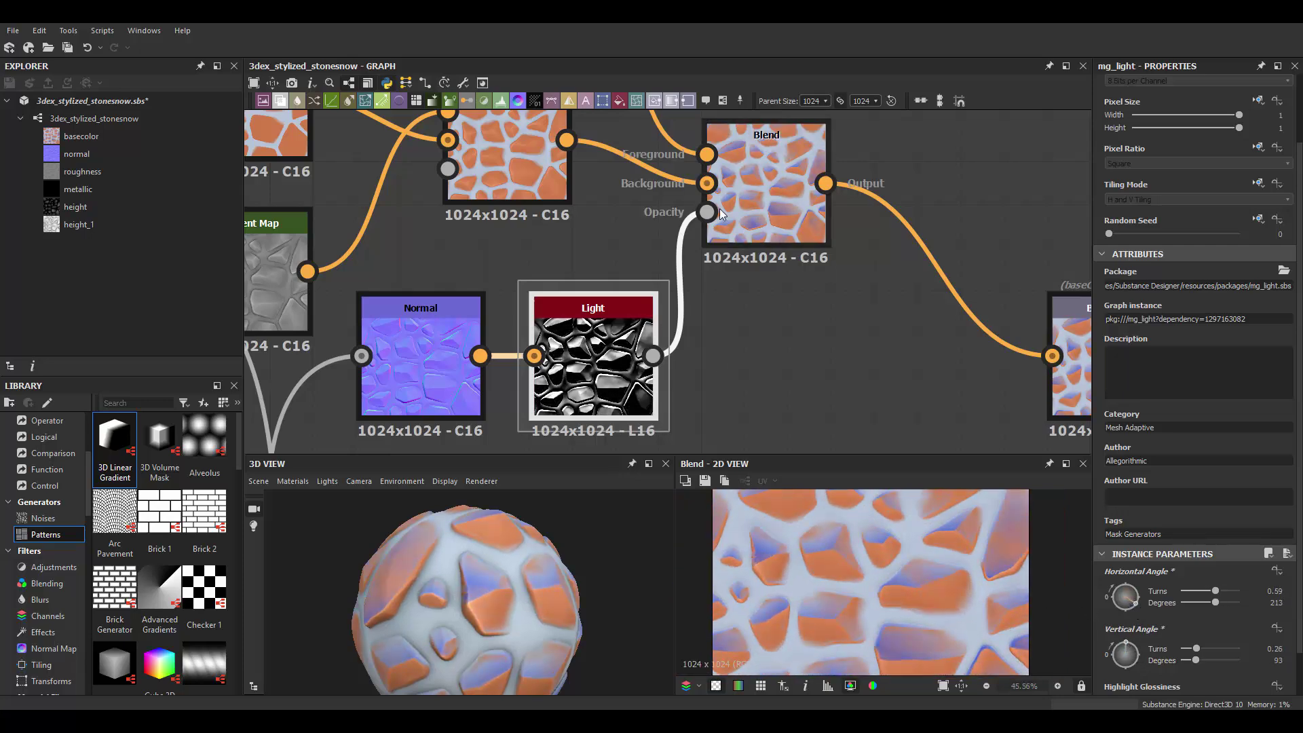
pyautogui.click(1121, 439)
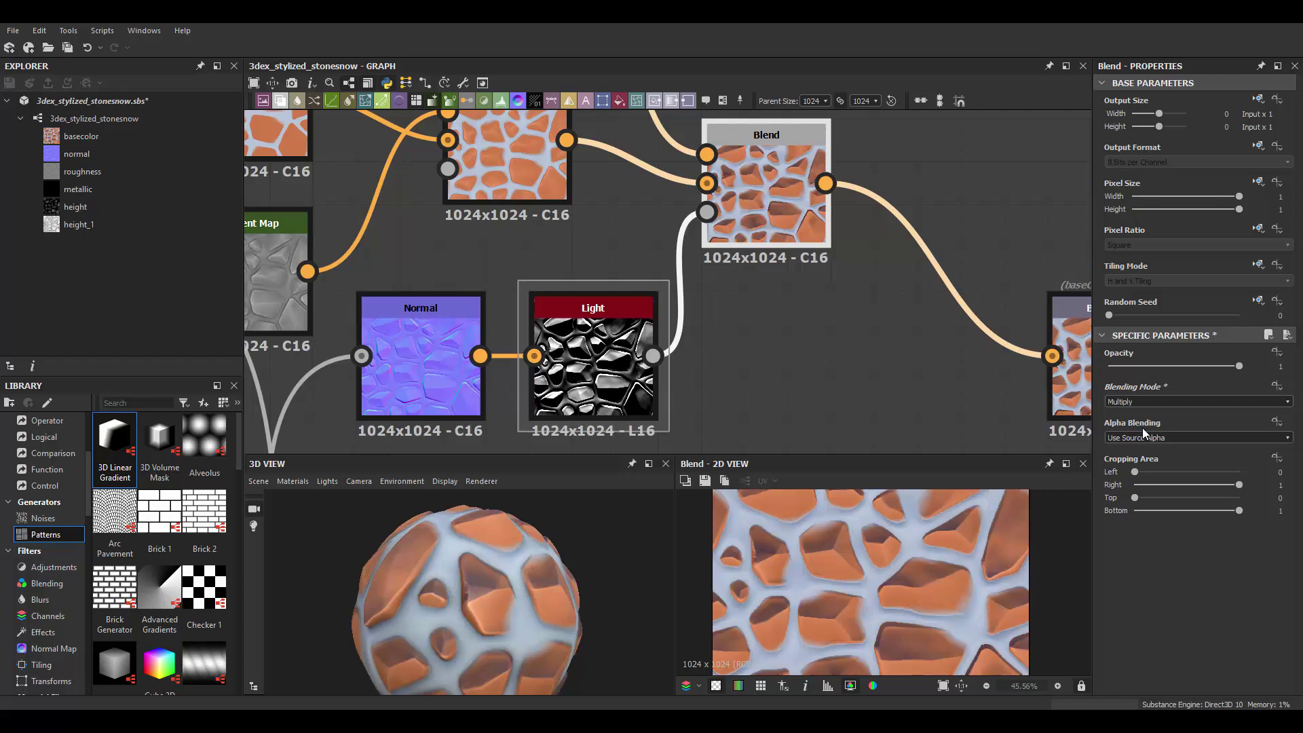
pyautogui.moveTo(1160, 367)
pyautogui.mouseDown()
pyautogui.moveTo(1128, 367)
pyautogui.moveTo(1143, 366)
pyautogui.mouseUp()
pyautogui.click(1153, 402)
pyautogui.click(1134, 410)
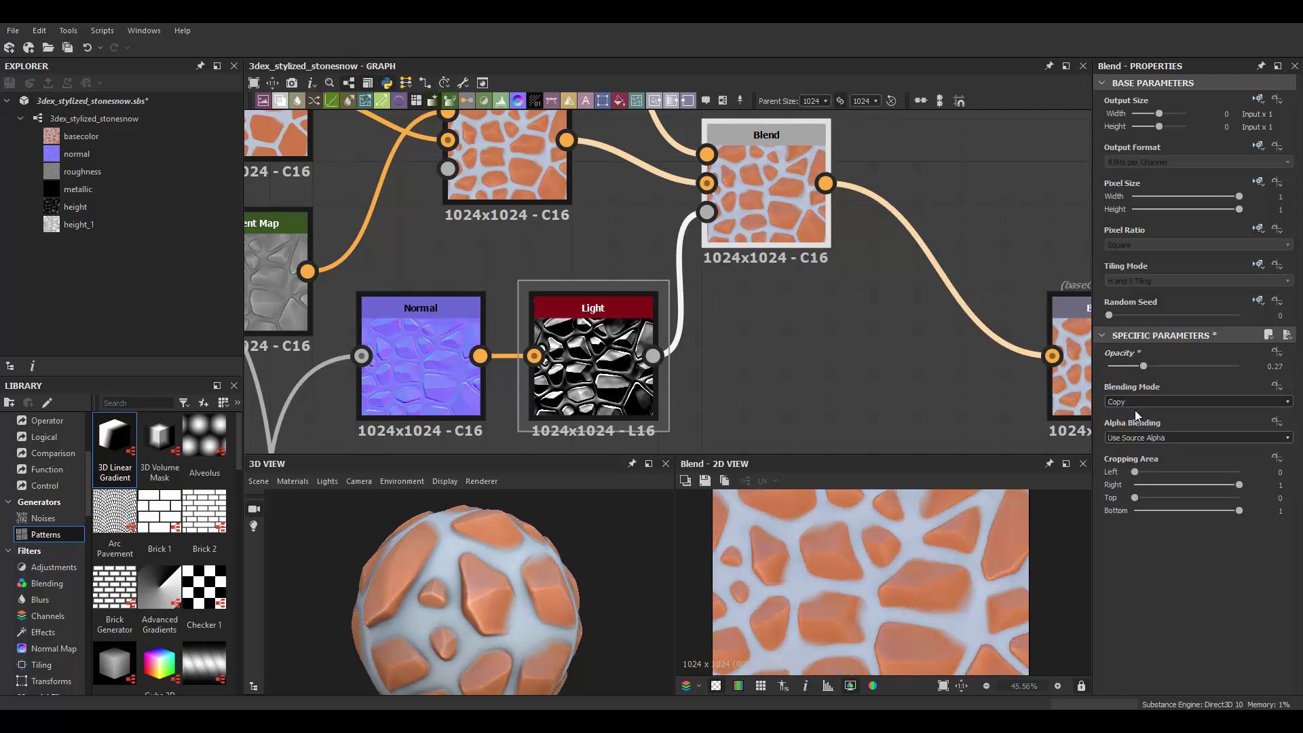
pyautogui.scroll(2, 939, 536)
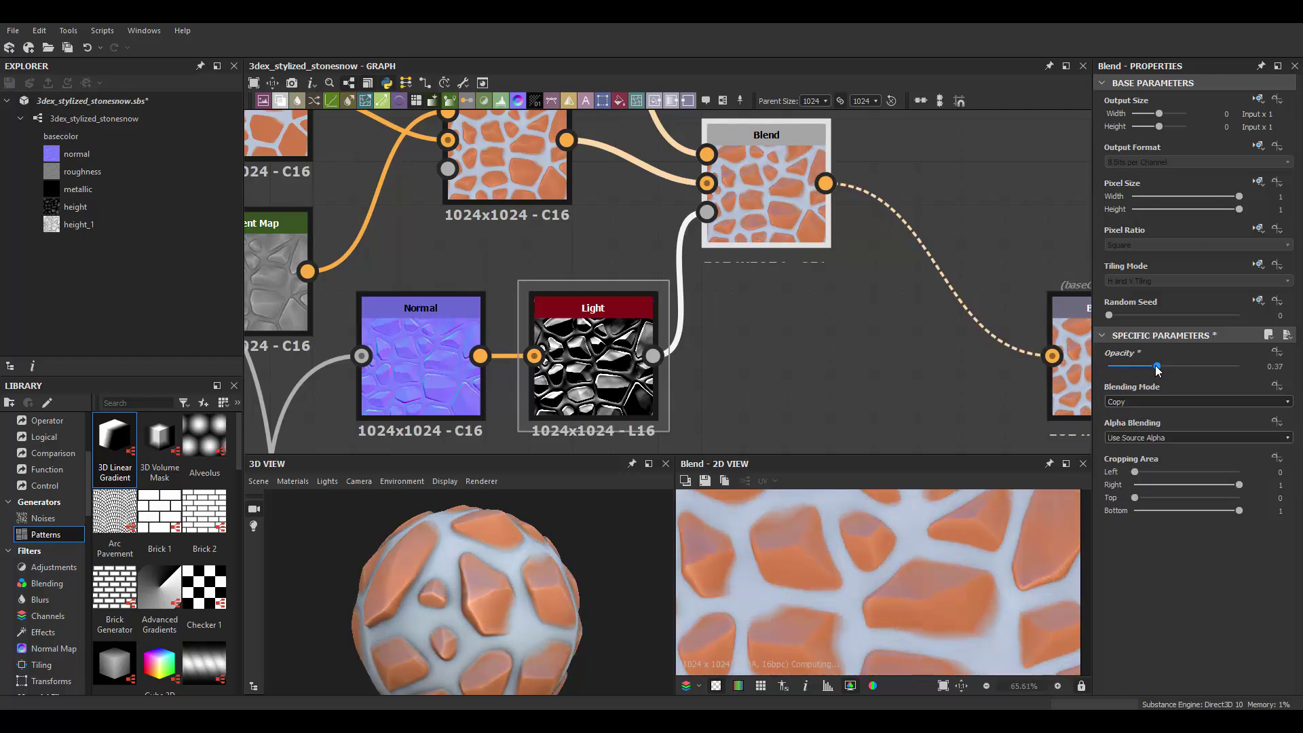
pyautogui.moveTo(1158, 369); pyautogui.dragTo(1155, 366)
pyautogui.scroll(-2, 589, 256)
# Shift the tint gradient's middle key from blue to a lighter cyan
pyautogui.doubleClick(1184, 457)
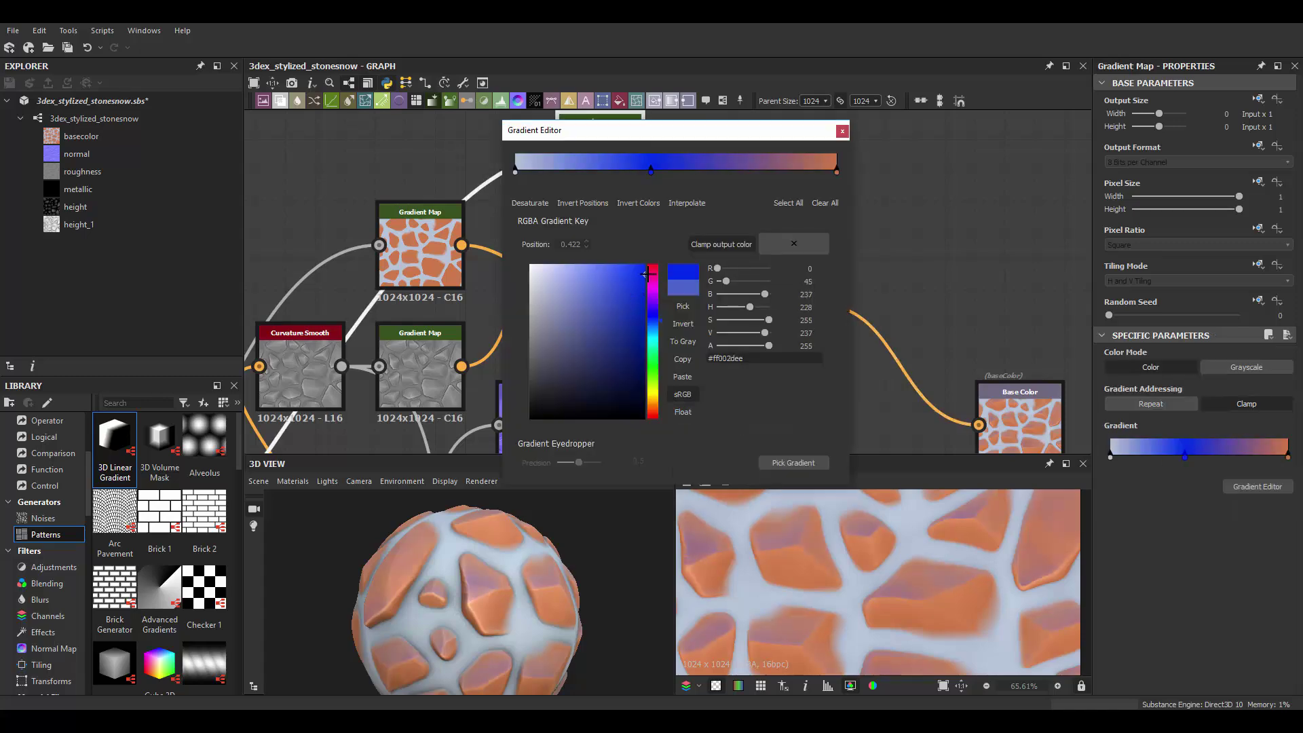
pyautogui.moveTo(647, 273); pyautogui.dragTo(654, 340)
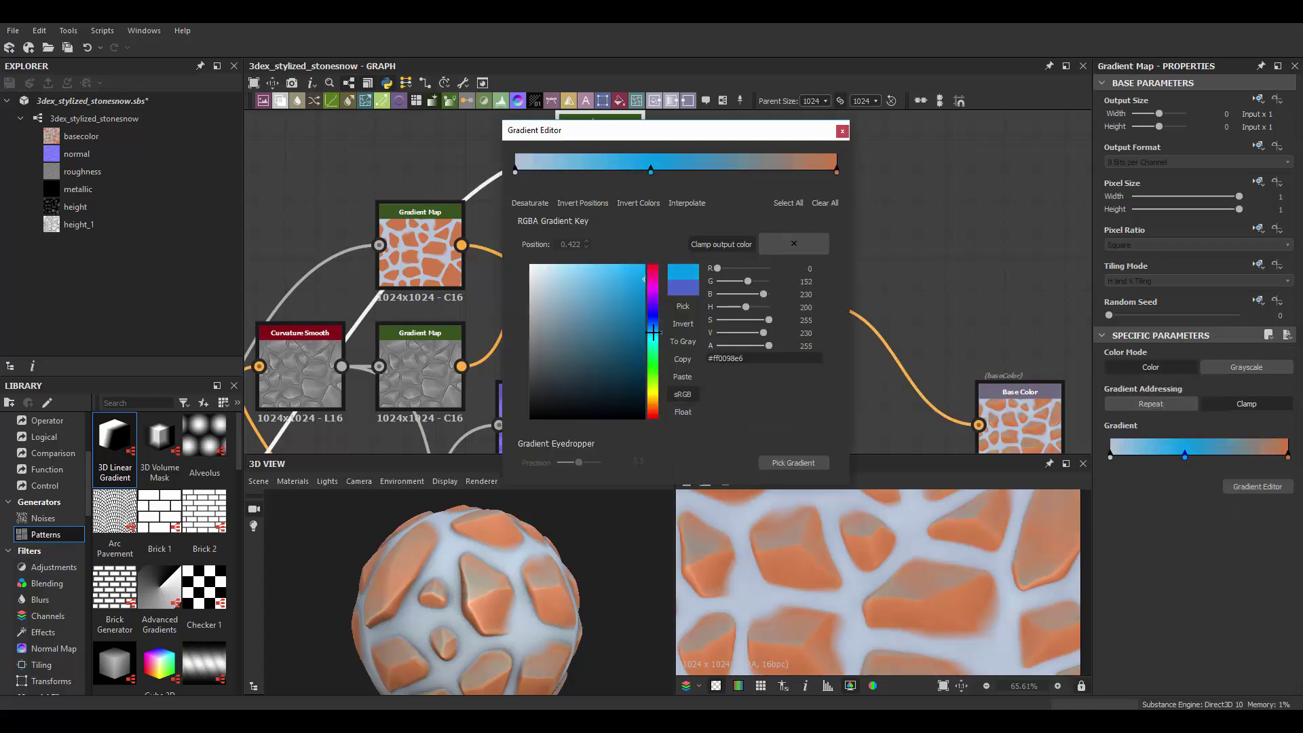
pyautogui.click(842, 130)
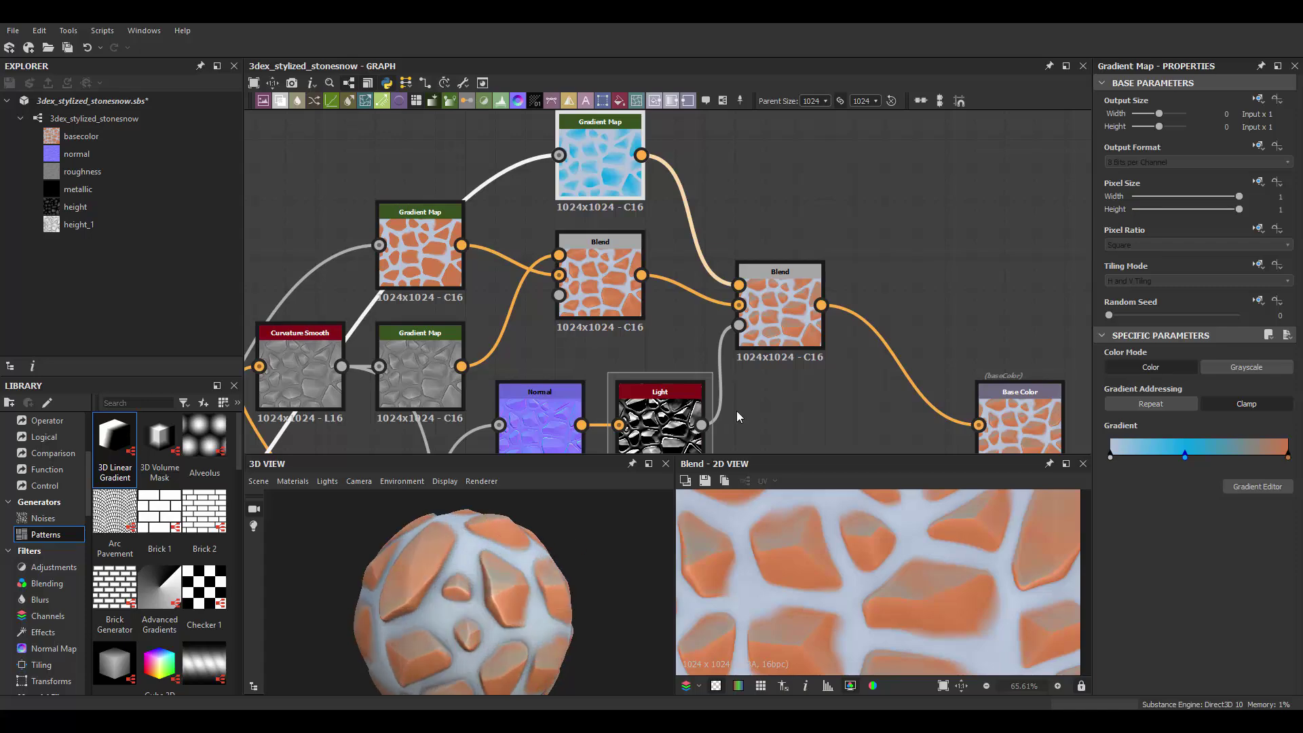
pyautogui.click(780, 299)
pyautogui.scroll(2, 788, 347)
pyautogui.scroll(1, 882, 576)
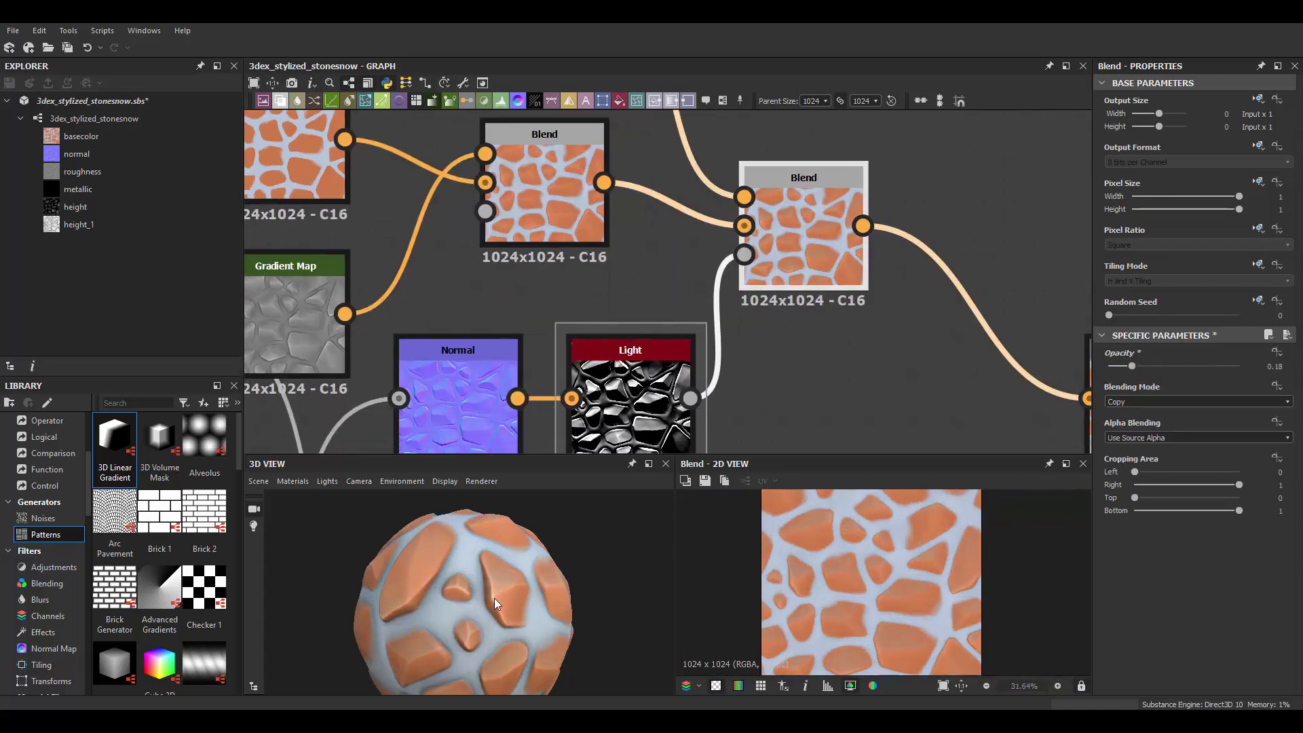
pyautogui.scroll(-2, 494, 597)
pyautogui.scroll(-1, 882, 570)
pyautogui.scroll(-5, 834, 552)
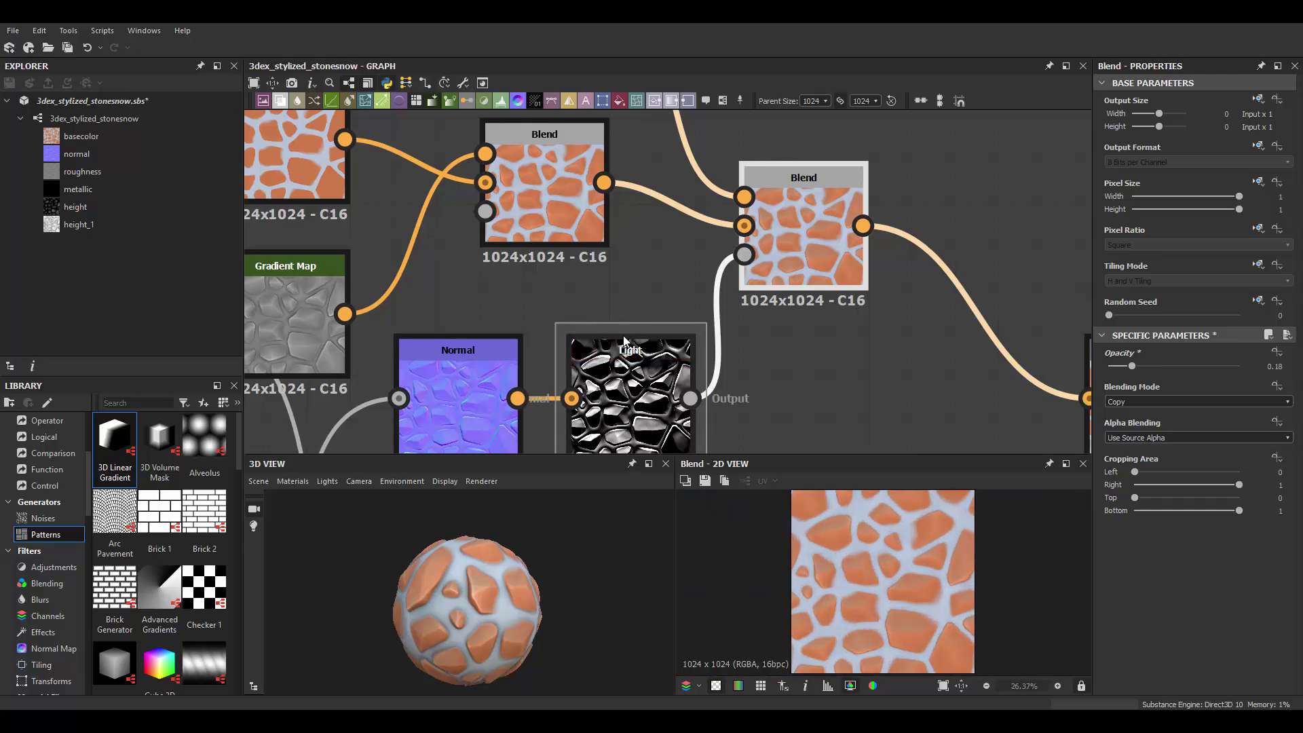
# Tune the hbao node's Height Depth and Radius
pyautogui.scroll(-5, 663, 374)
pyautogui.click(647, 354)
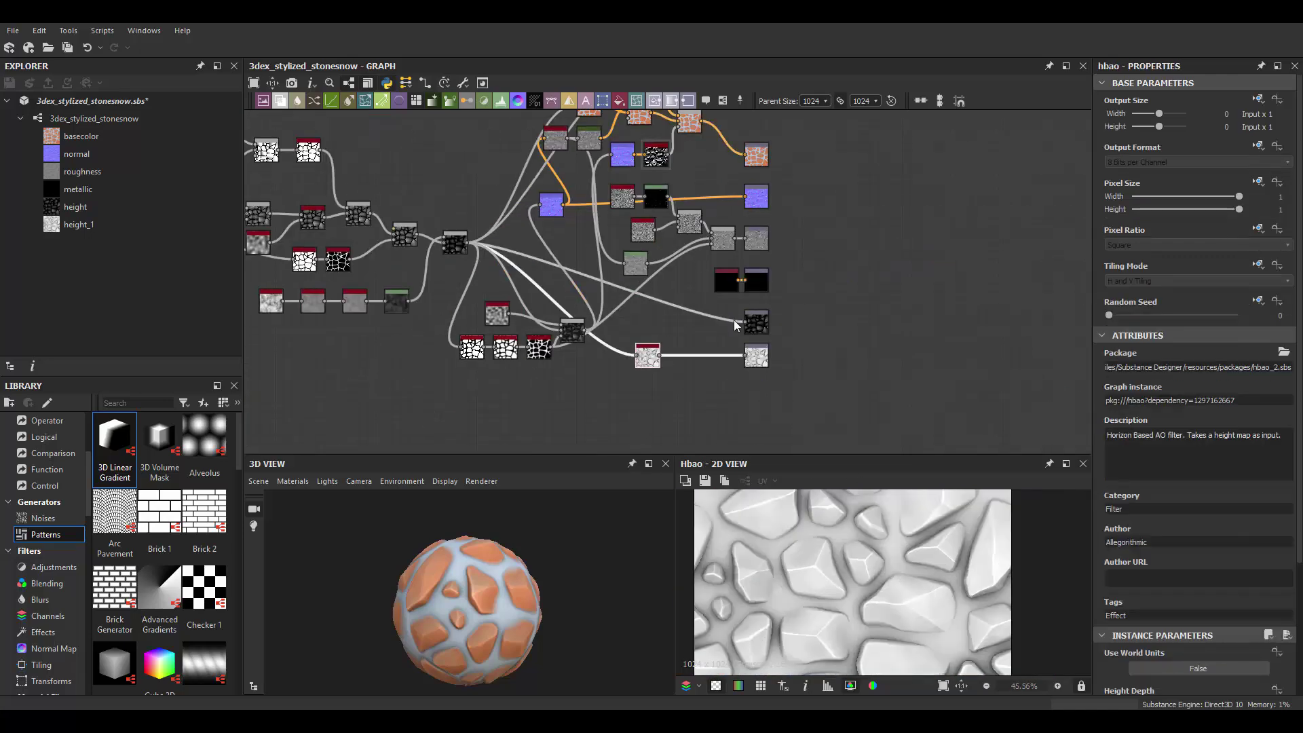
pyautogui.scroll(3, 718, 330)
pyautogui.scroll(-3, 1194, 407)
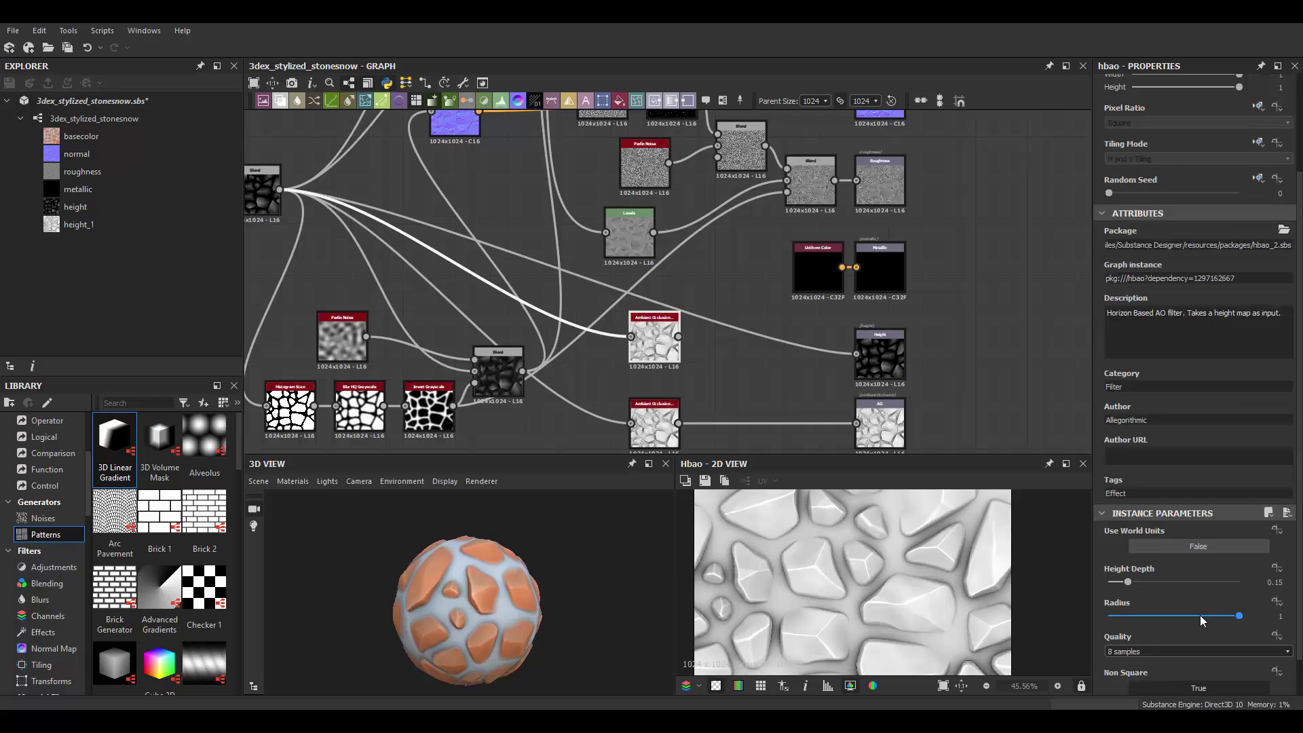
pyautogui.moveTo(1194, 616)
pyautogui.mouseDown()
pyautogui.moveTo(1113, 614)
pyautogui.moveTo(1148, 582)
pyautogui.mouseUp()
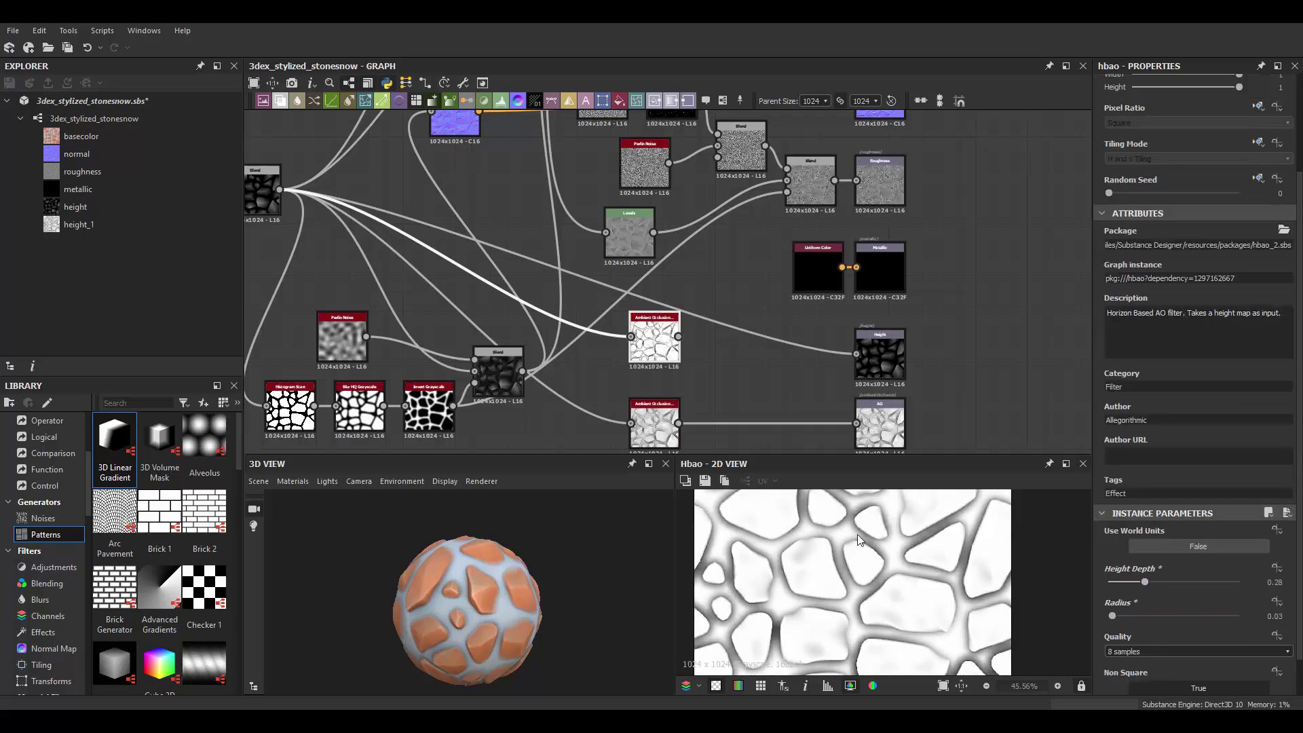
pyautogui.scroll(-3, 664, 271)
pyautogui.scroll(4, 664, 182)
# Add a Uniform Color and a Blend before Base Color, wiring the colour into the Blend
pyautogui.press('space')
pyautogui.write('un')
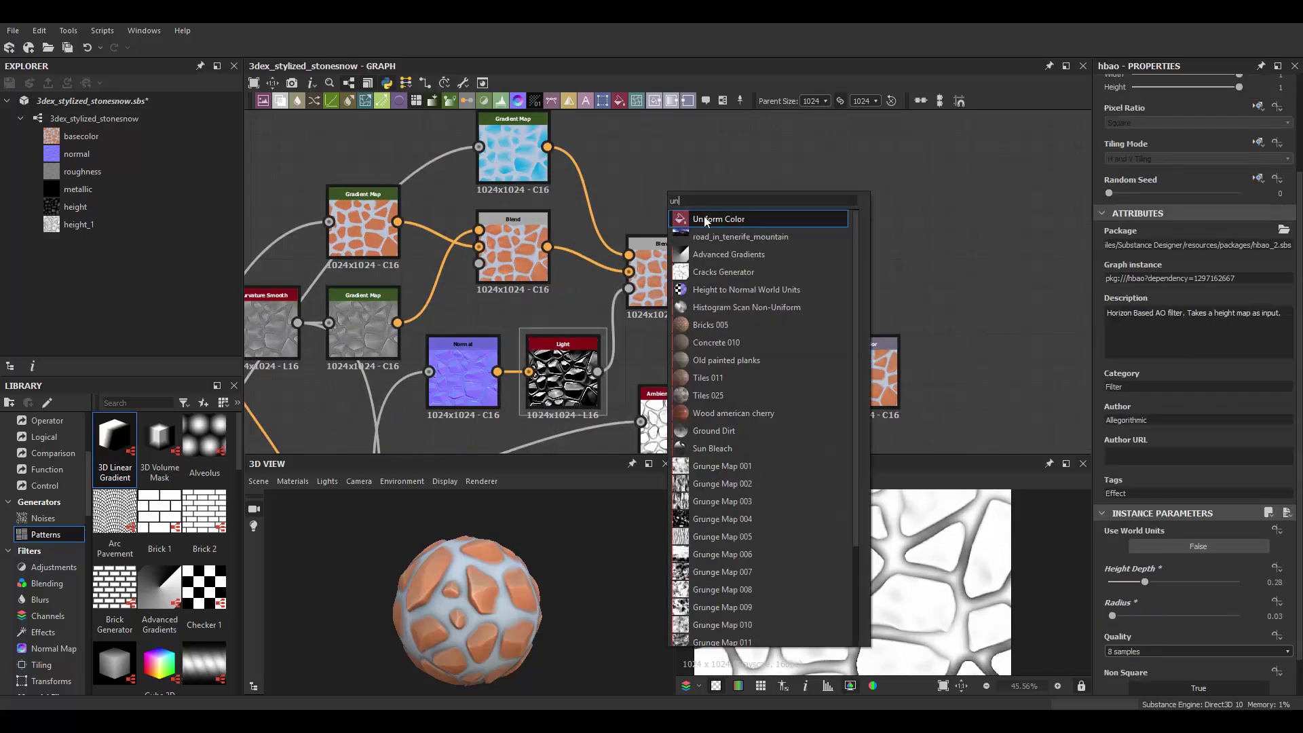
pyautogui.click(705, 219)
pyautogui.press('space')
pyautogui.write('blend')
pyautogui.click(766, 293)
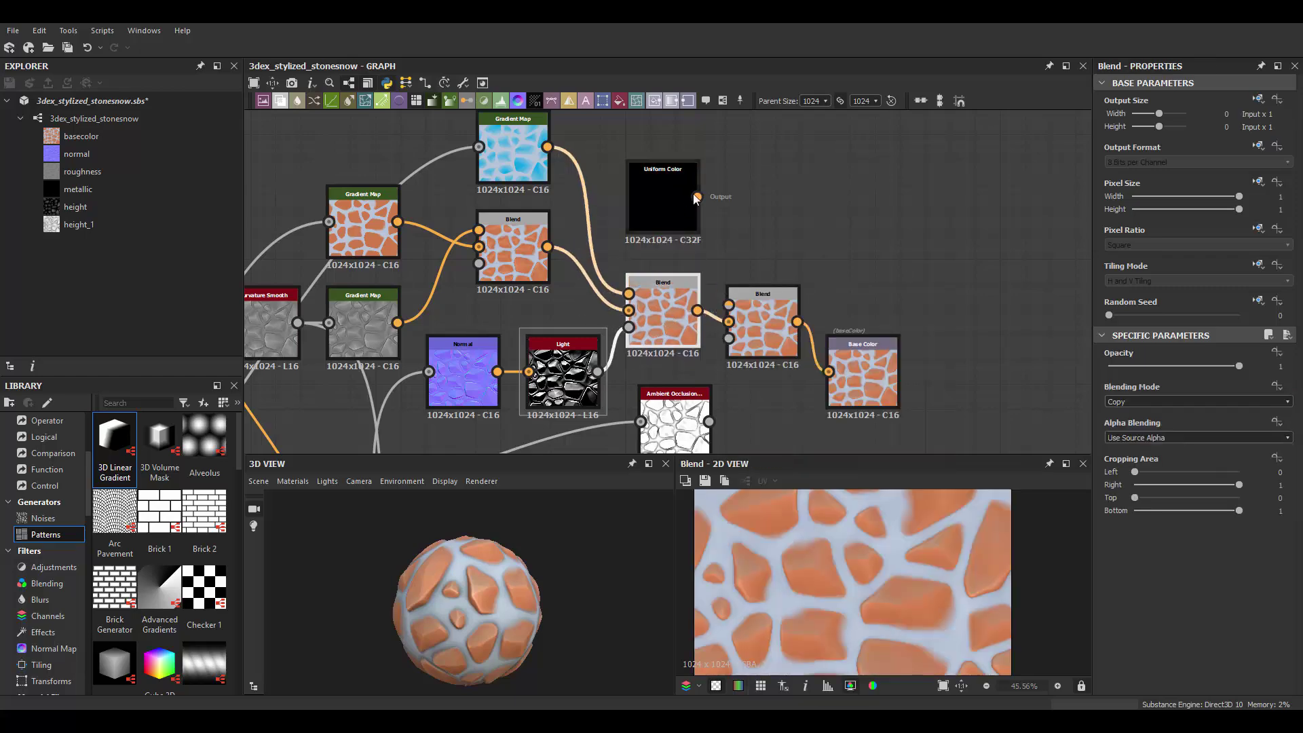
pyautogui.scroll(1, 738, 319)
pyautogui.moveTo(697, 197)
pyautogui.mouseDown()
pyautogui.moveTo(728, 305)
pyautogui.moveTo(717, 343)
pyautogui.mouseUp()
# Feed ambient occlusion through an inverted Levels node into the Blend's opacity
pyautogui.scroll(1, 699, 356)
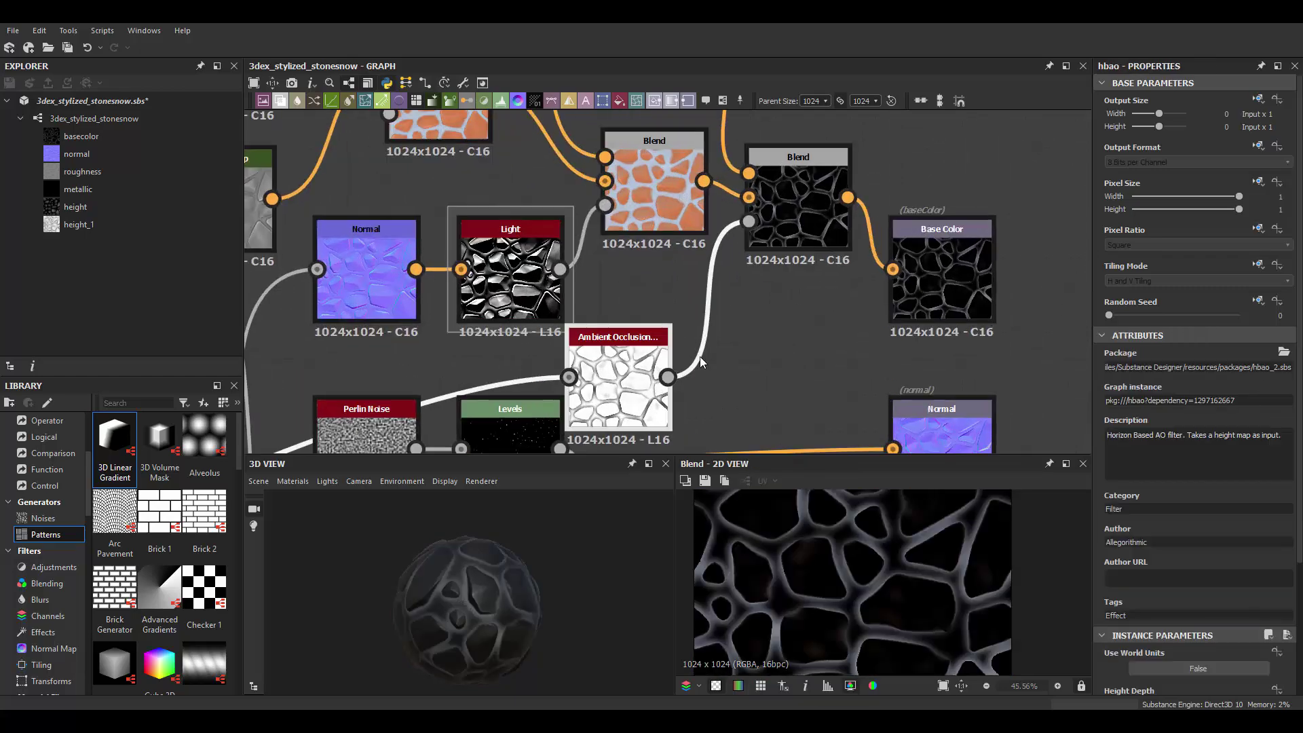
pyautogui.rightClick(726, 385)
pyautogui.click(722, 343)
pyautogui.hotkey('ctrl', 'l')
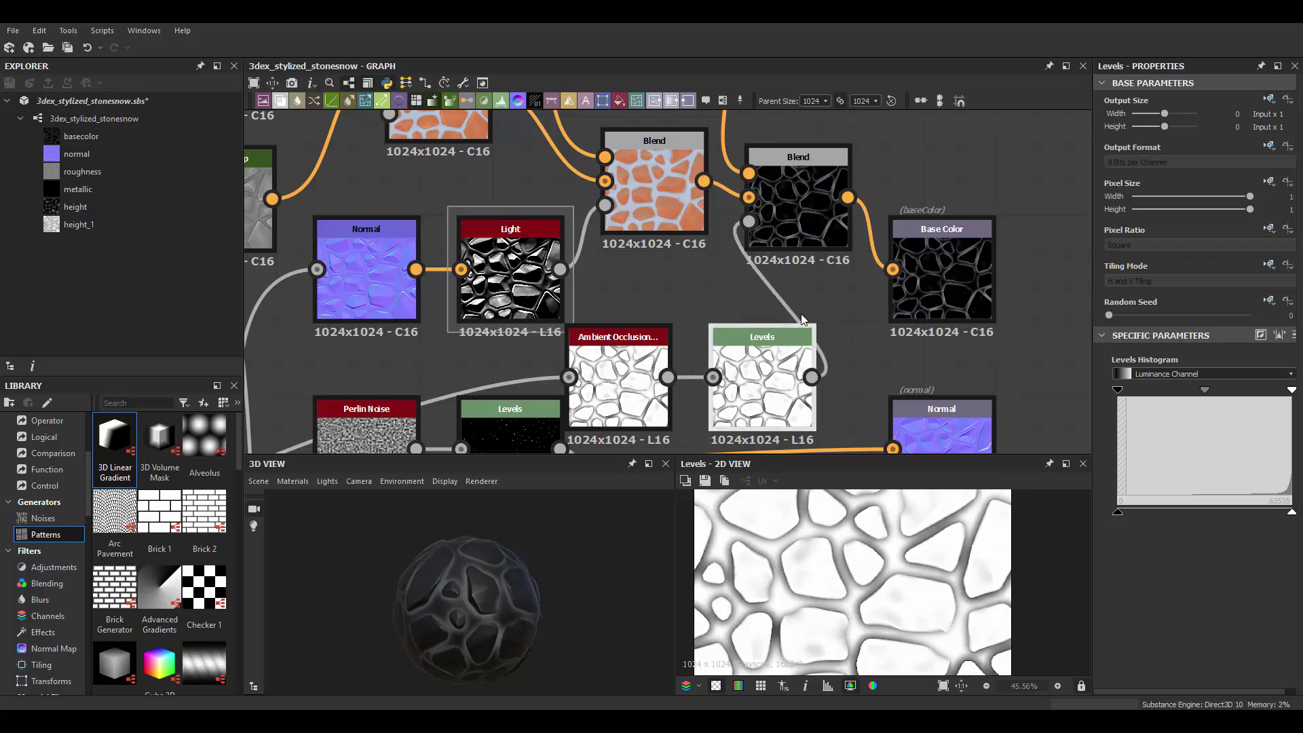
pyautogui.moveTo(1291, 512); pyautogui.dragTo(1119, 510)
# Set the Uniform Color to light blue for the gap tint
pyautogui.doubleClick(798, 203)
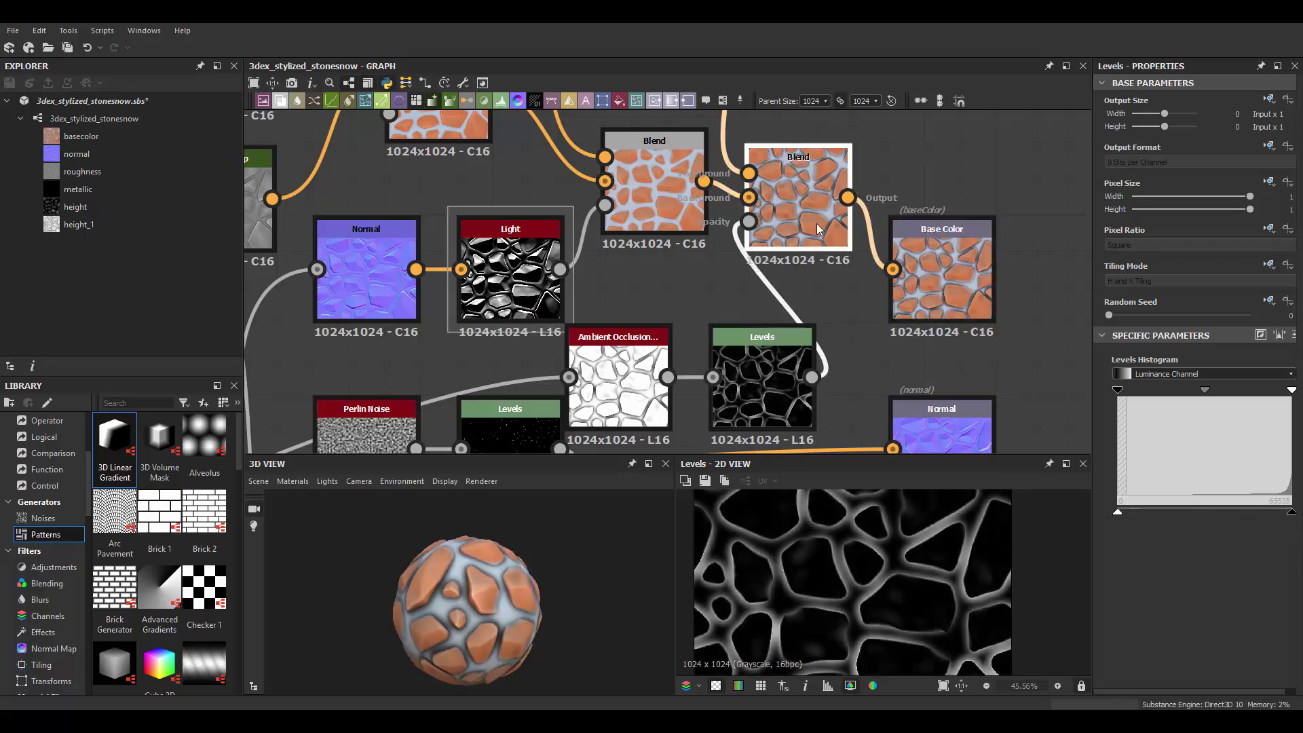
pyautogui.click(1128, 405)
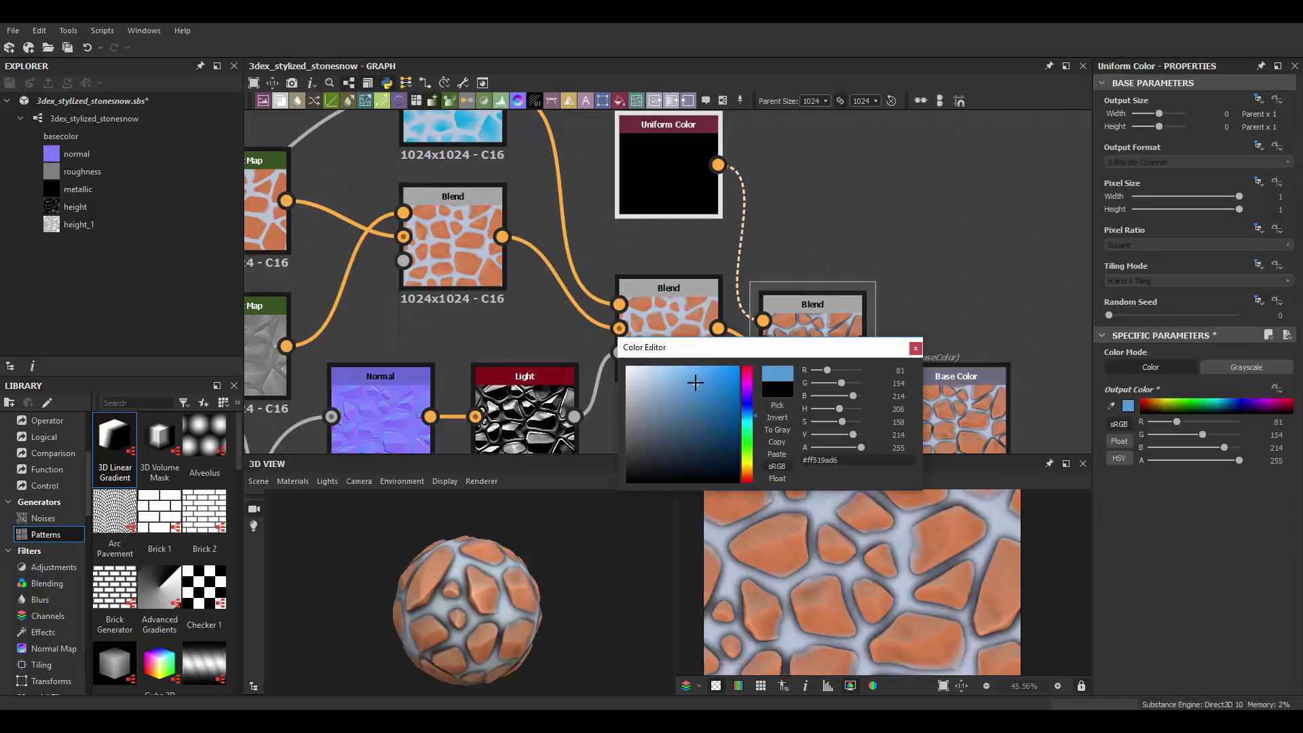
pyautogui.moveTo(694, 382)
pyautogui.mouseDown()
pyautogui.moveTo(706, 372)
pyautogui.moveTo(752, 412)
pyautogui.mouseUp()
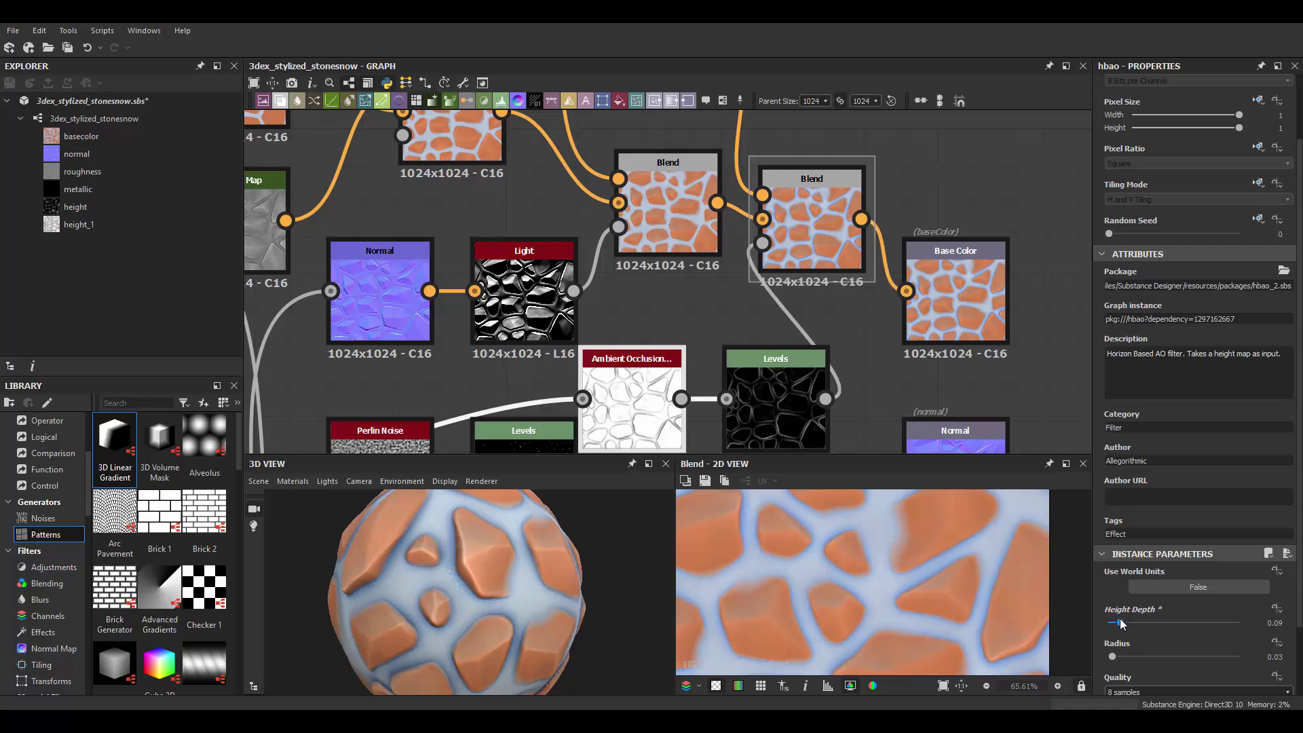
# Lower the gap-tint Blend's opacity to 0.48
pyautogui.scroll(-3, 901, 531)
pyautogui.scroll(2, 803, 266)
pyautogui.click(803, 266)
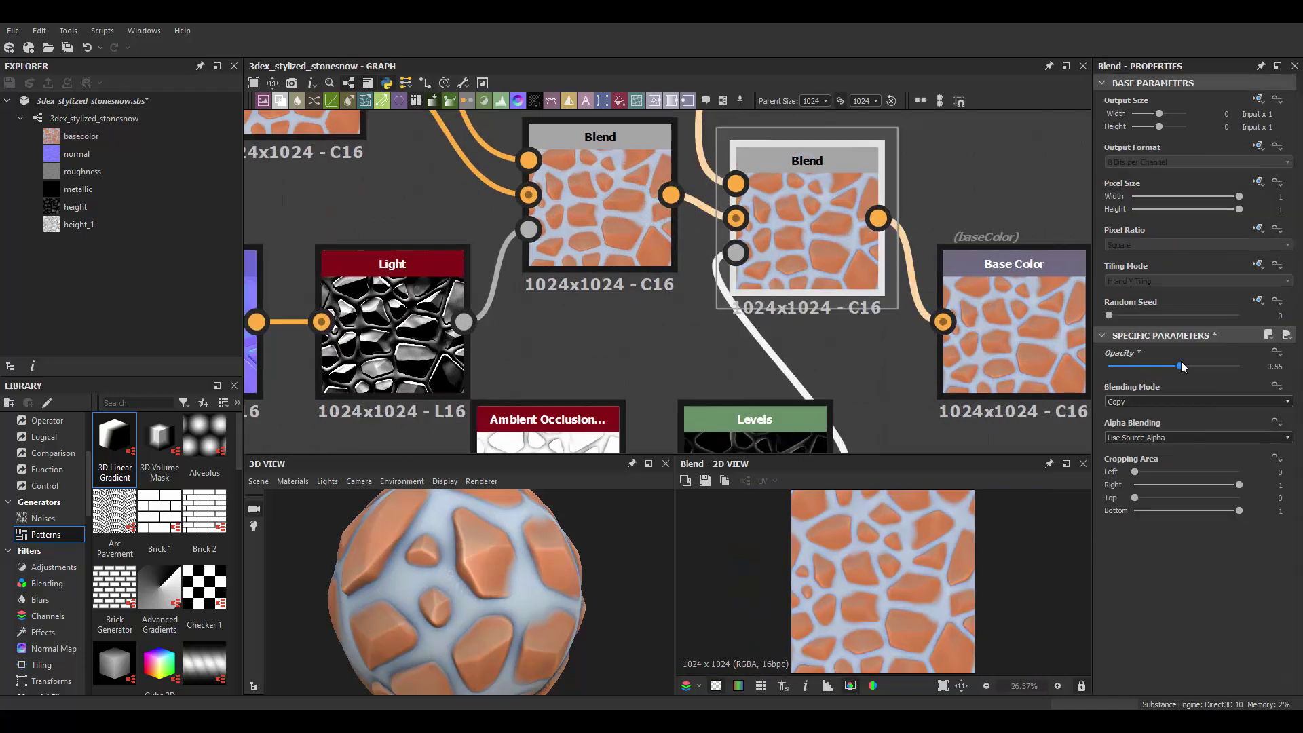
pyautogui.moveTo(1190, 365); pyautogui.dragTo(1171, 365)
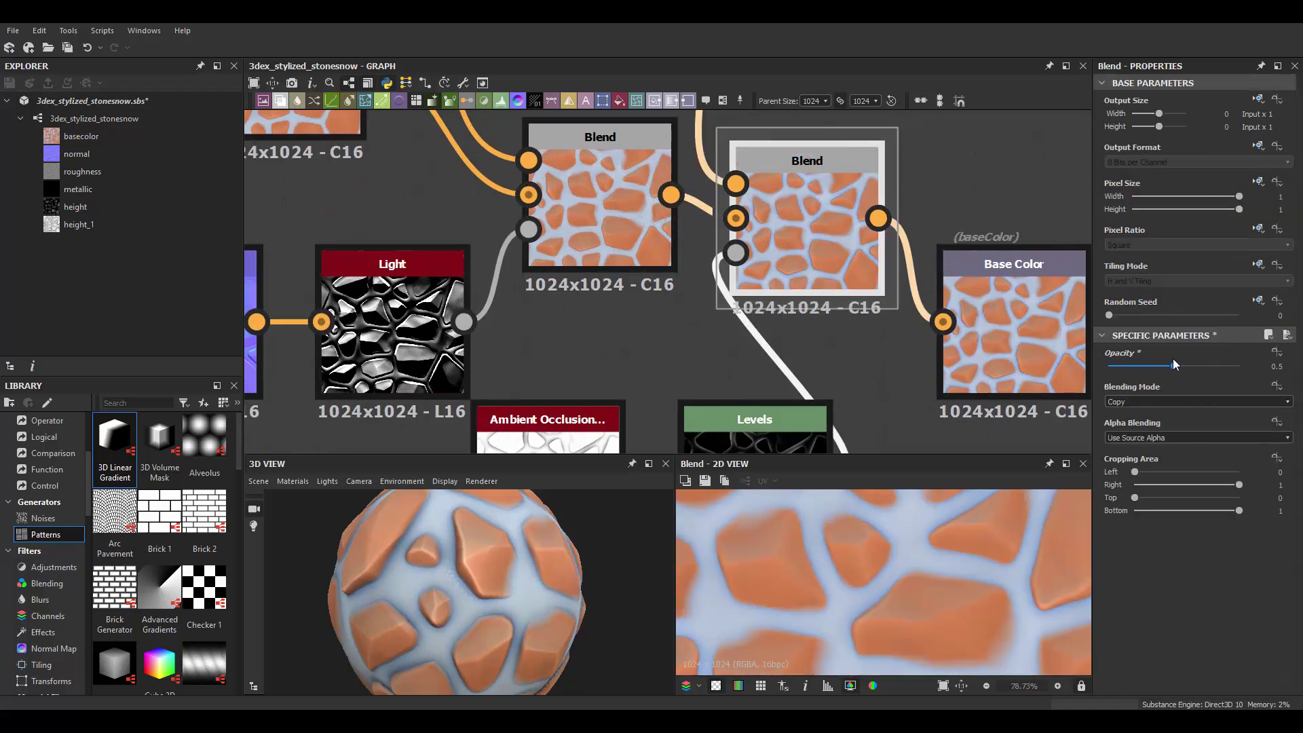
# Rearrange the roughness Perlin Noise, Levels and Blend nodes in the graph
pyautogui.scroll(-3, 502, 578)
pyautogui.scroll(-5, 926, 551)
pyautogui.scroll(5, 926, 551)
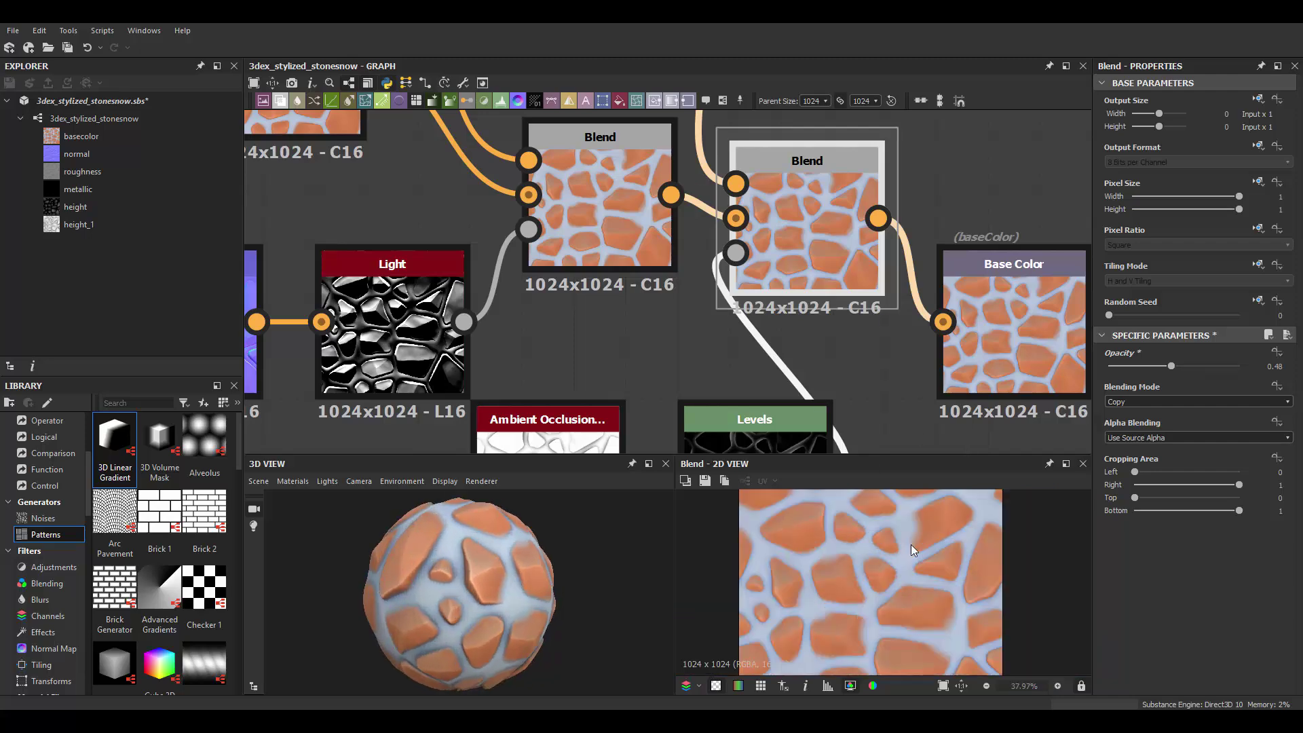
pyautogui.scroll(-4, 1023, 589)
pyautogui.scroll(-8, 859, 419)
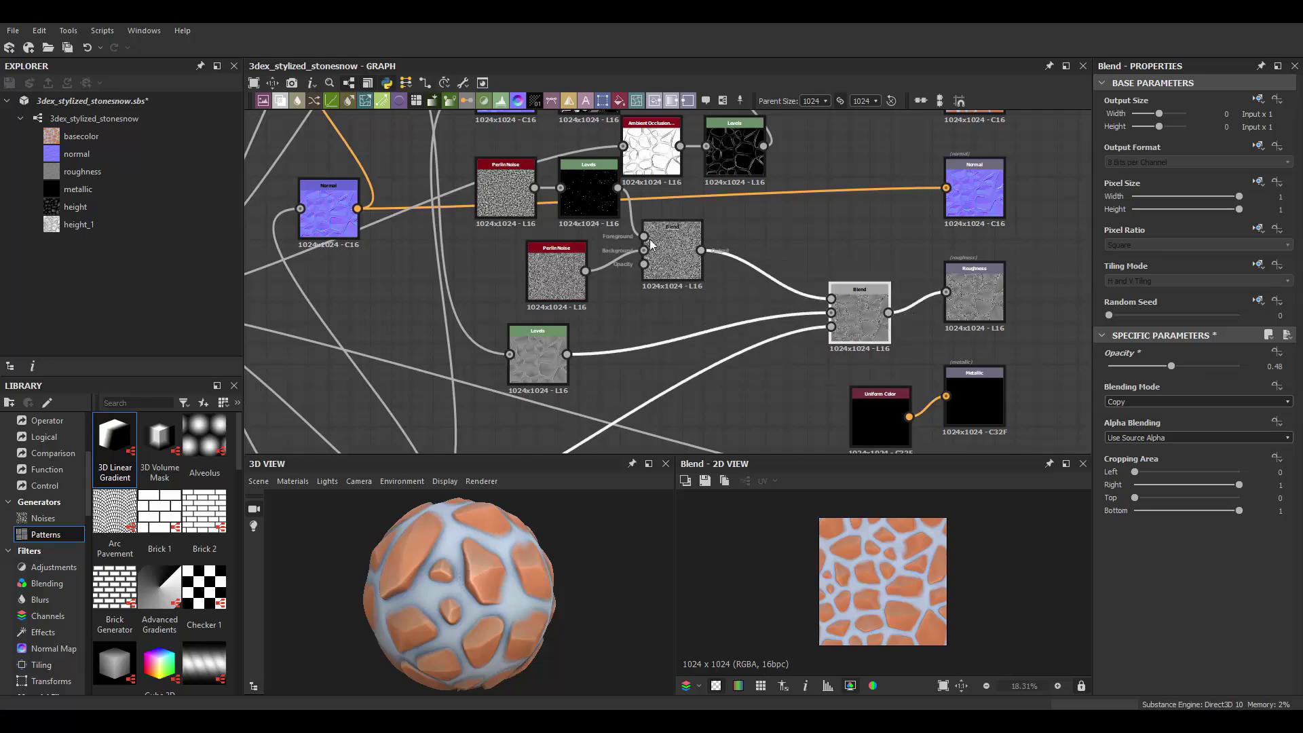
pyautogui.moveTo(656, 244); pyautogui.dragTo(683, 283)
pyautogui.scroll(-2, 683, 284)
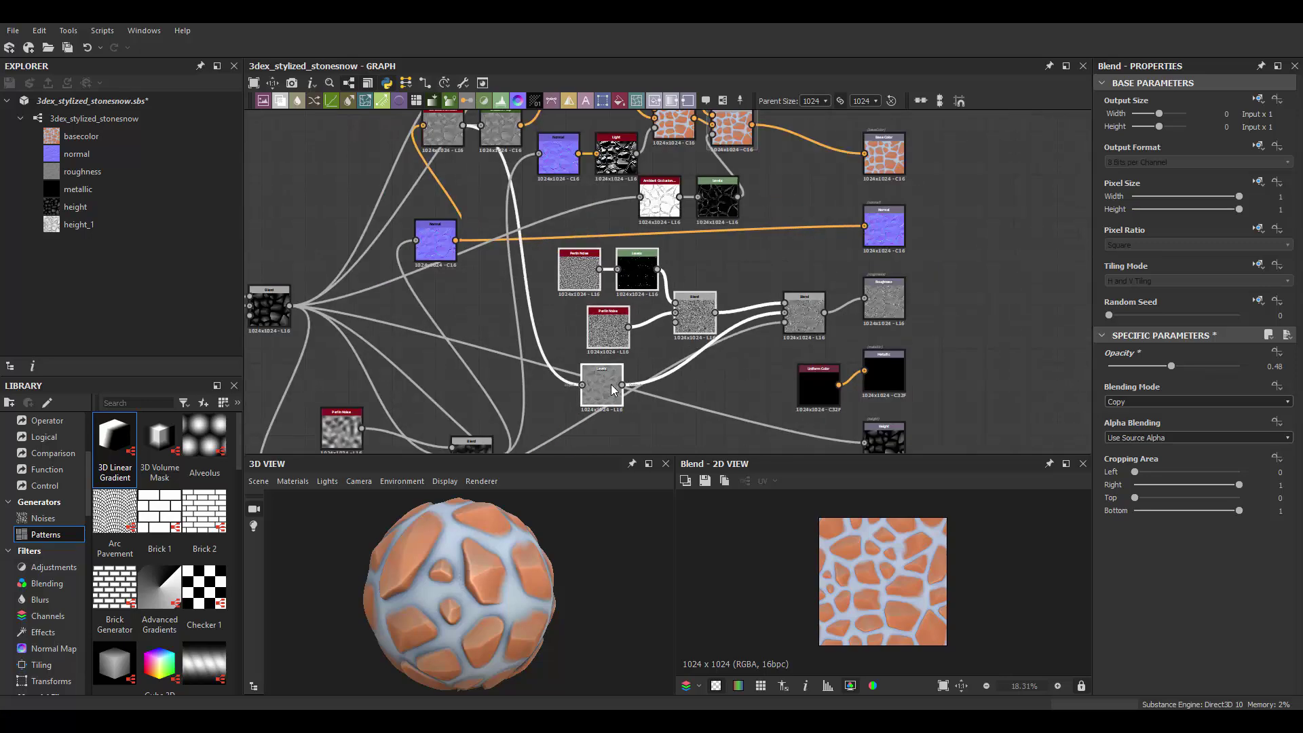
pyautogui.moveTo(760, 108); pyautogui.dragTo(760, 219, button='middle')
pyautogui.scroll(-3, 694, 248)
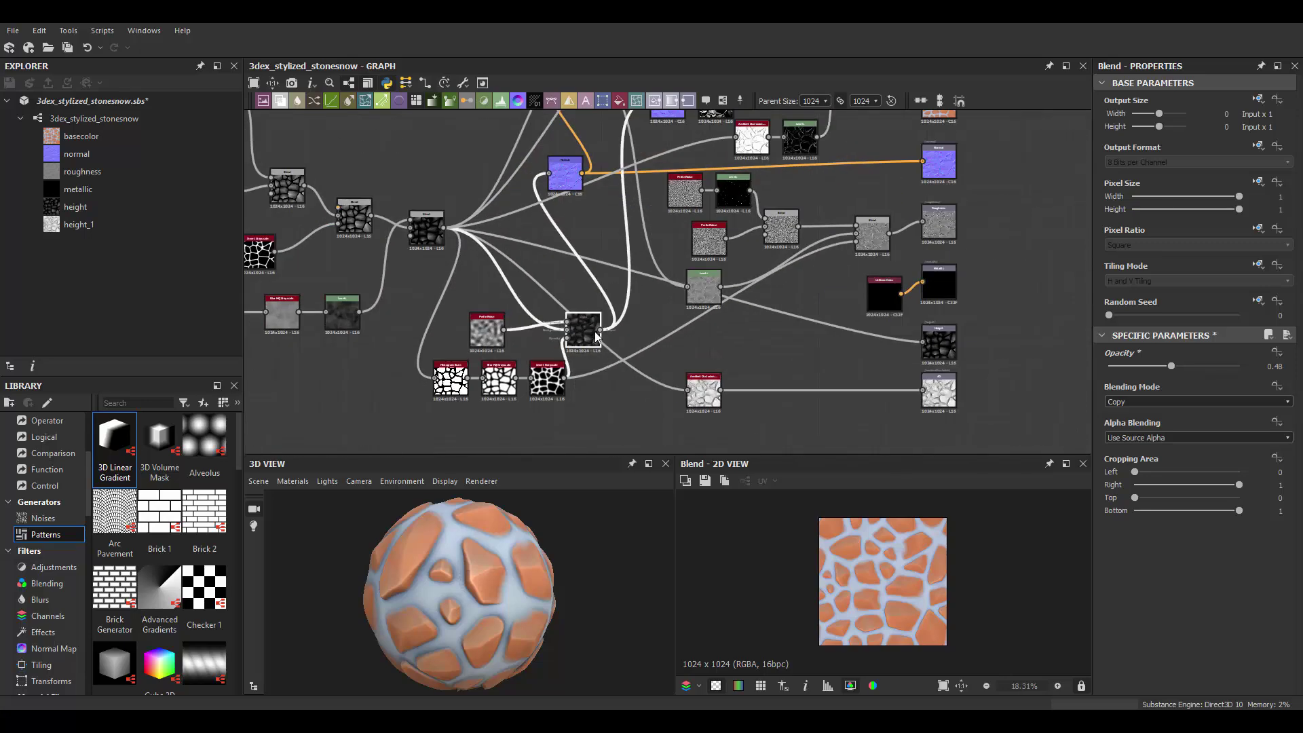
pyautogui.moveTo(678, 340); pyautogui.dragTo(588, 431, button='middle')
# Switch the 3D preview mesh to Plane (hi-res)
pyautogui.moveTo(564, 551)
pyautogui.mouseDown()
pyautogui.moveTo(454, 565)
pyautogui.moveTo(478, 550)
pyautogui.moveTo(656, 572)
pyautogui.moveTo(505, 568)
pyautogui.moveTo(510, 588)
pyautogui.mouseUp()
pyautogui.click(258, 480)
pyautogui.click(325, 266)
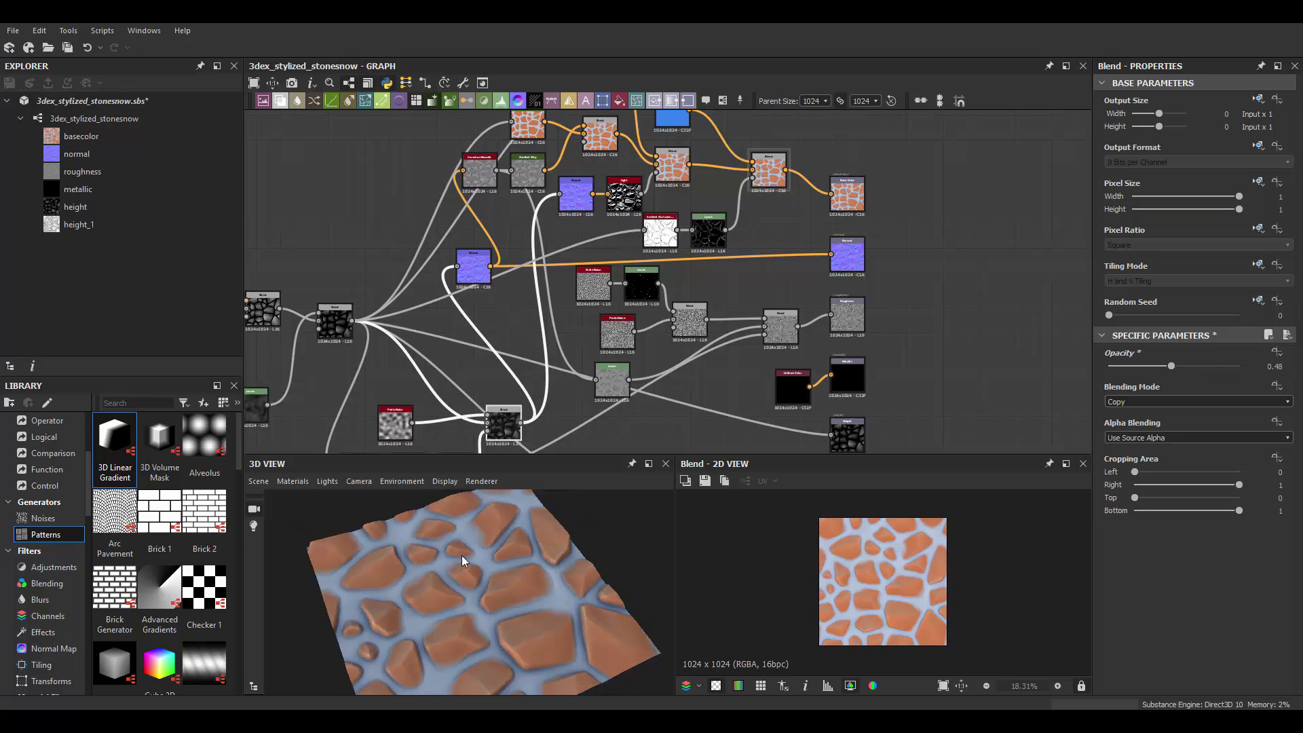
# Lower the Slope Blur Grayscale intensity slightly
pyautogui.scroll(5, 678, 306)
pyautogui.click(705, 292)
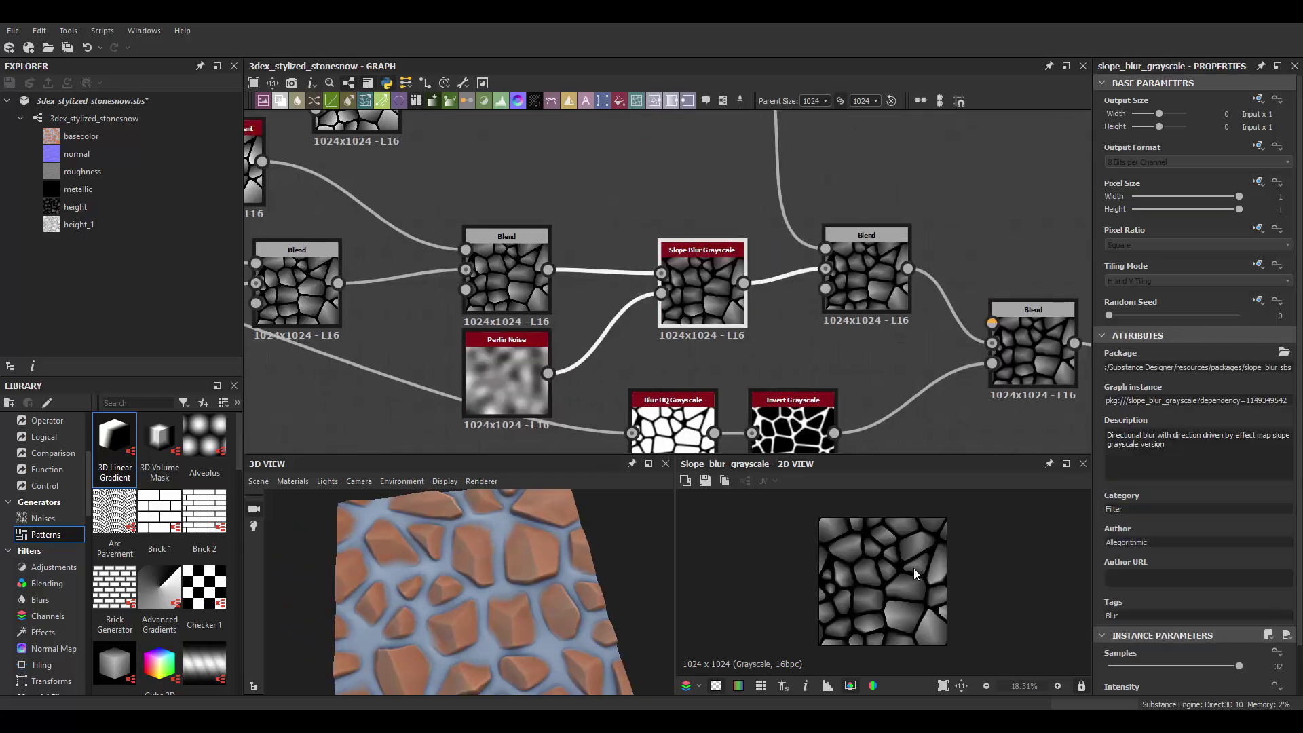
pyautogui.scroll(-3, 1137, 649)
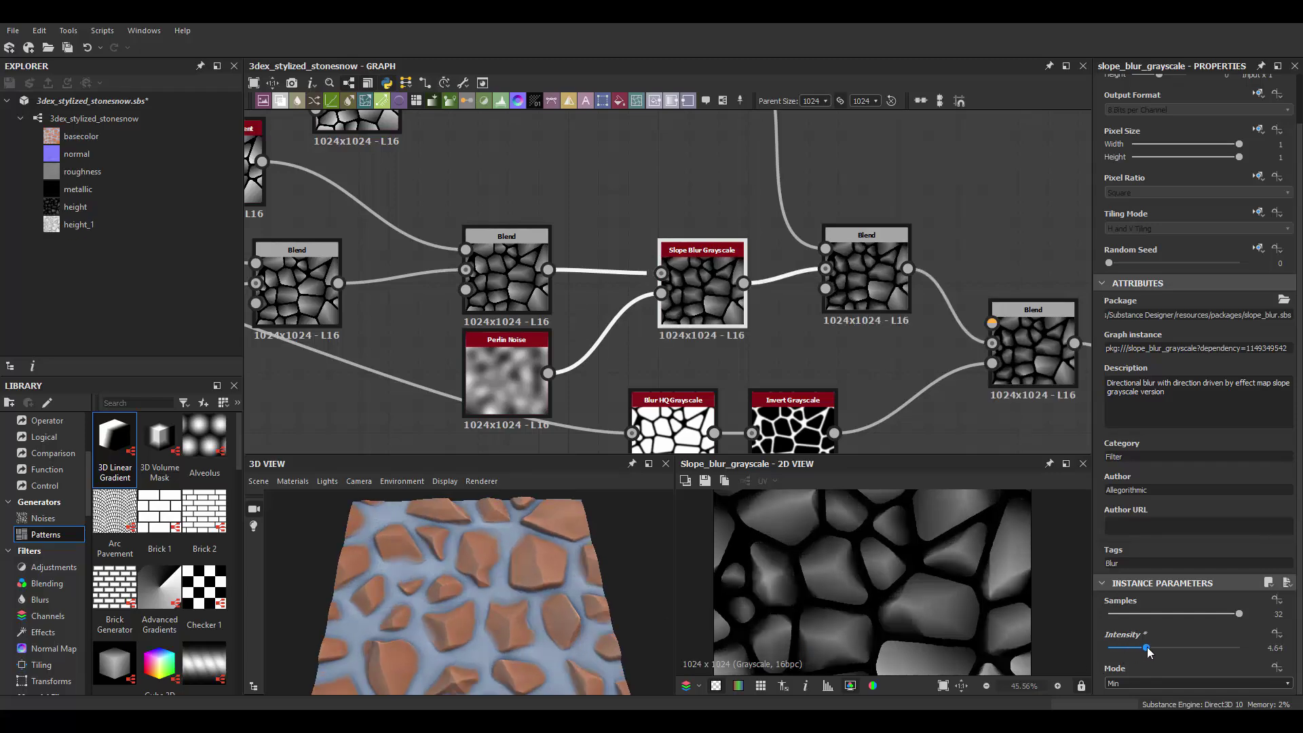
pyautogui.moveTo(1147, 648); pyautogui.dragTo(1143, 648)
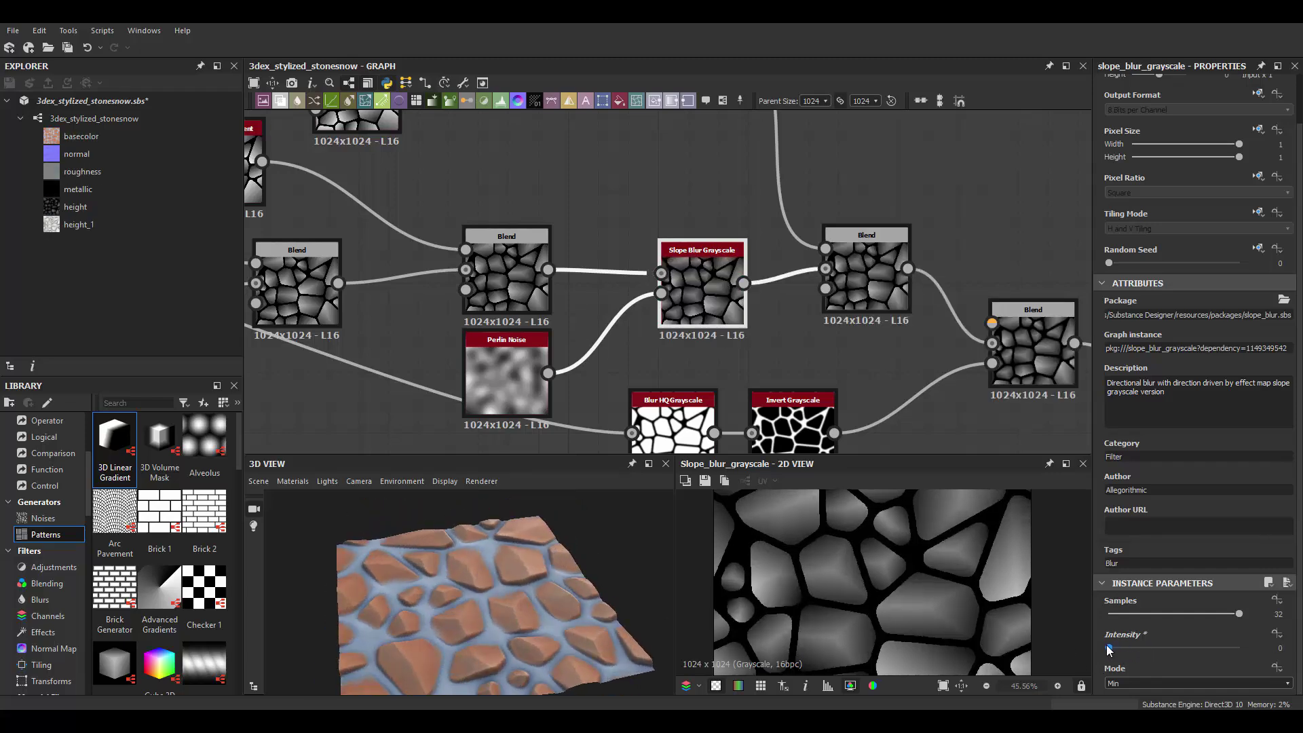
# Try different Cells 4 Scale values, including 2 and 3, to compare stone sizes
pyautogui.scroll(-3, 401, 358)
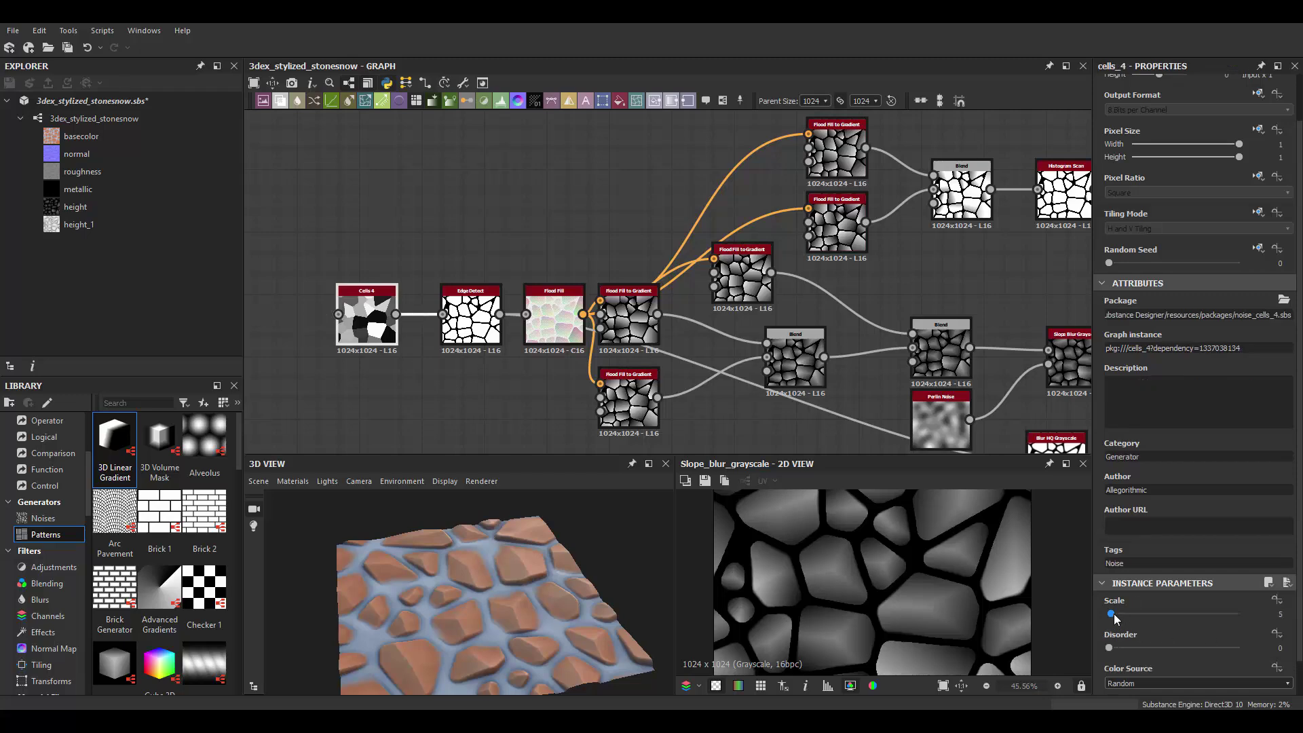
pyautogui.moveTo(1113, 617); pyautogui.dragTo(1110, 613)
pyautogui.scroll(3, 490, 601)
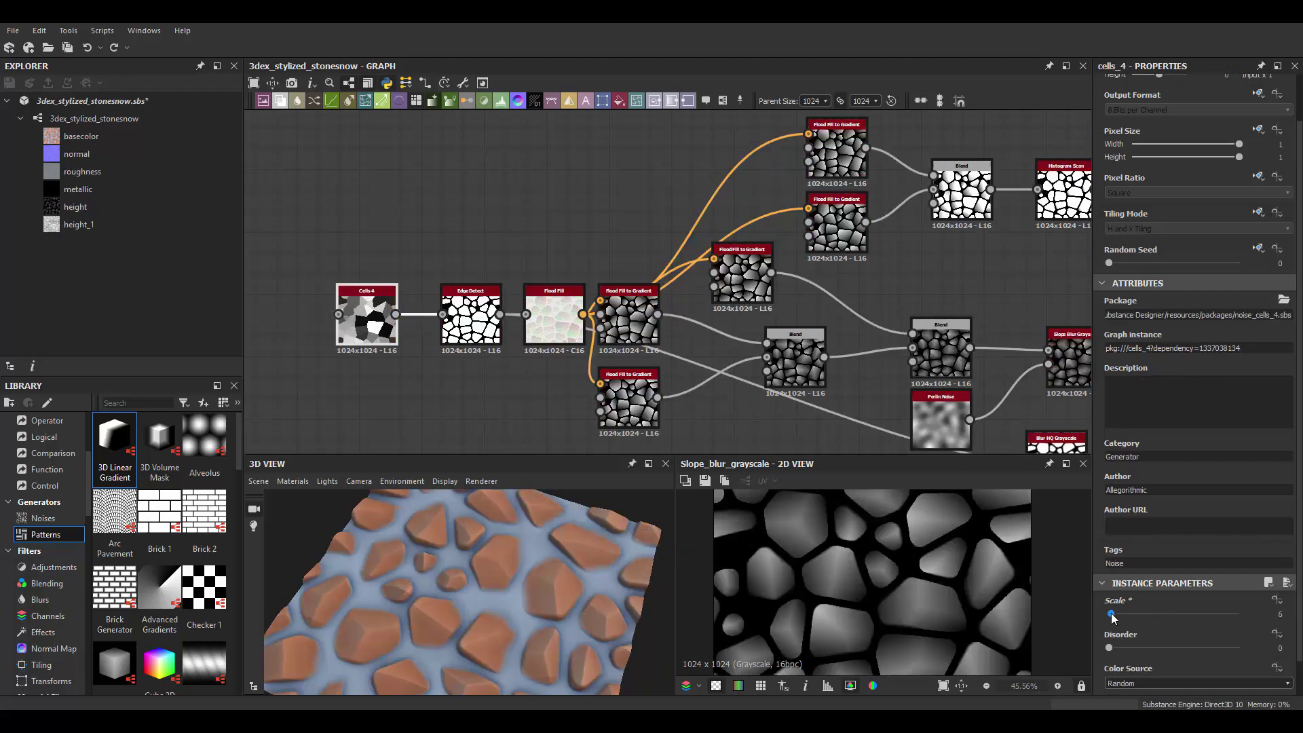
pyautogui.scroll(-3, 639, 554)
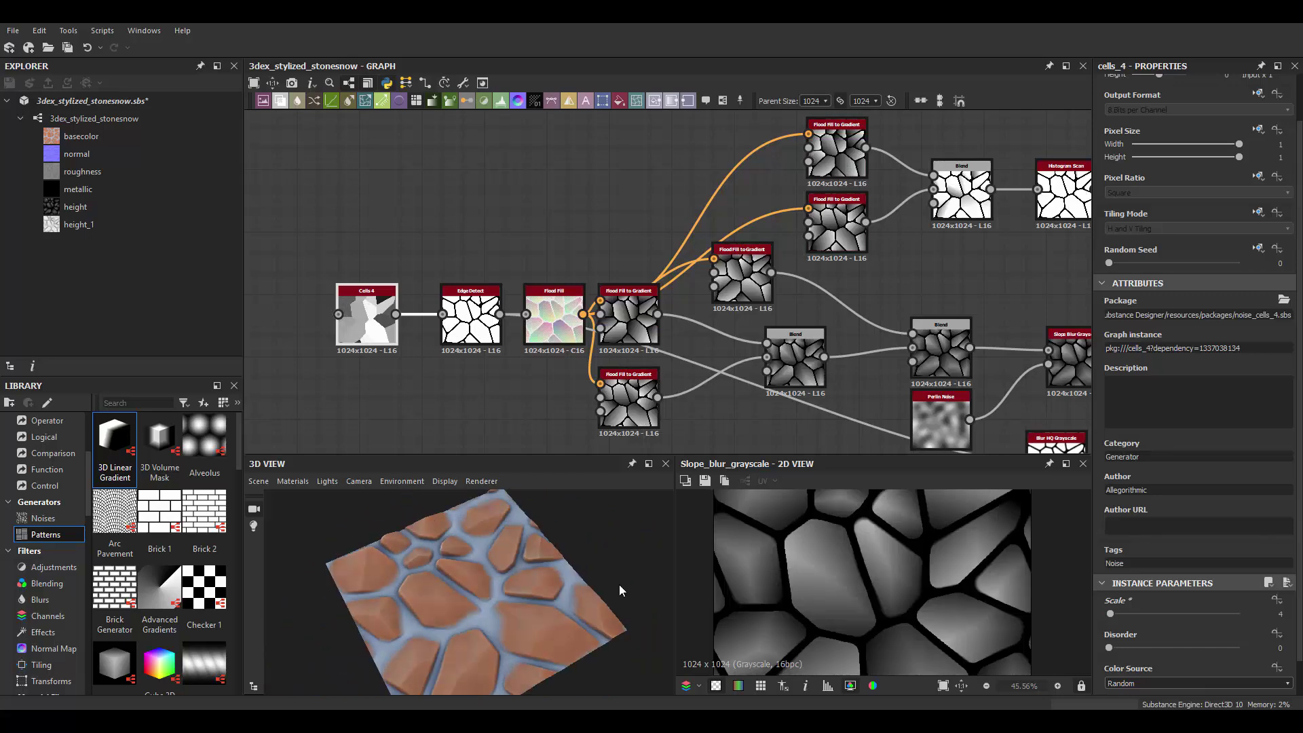
pyautogui.write('2')
pyautogui.press('Return')
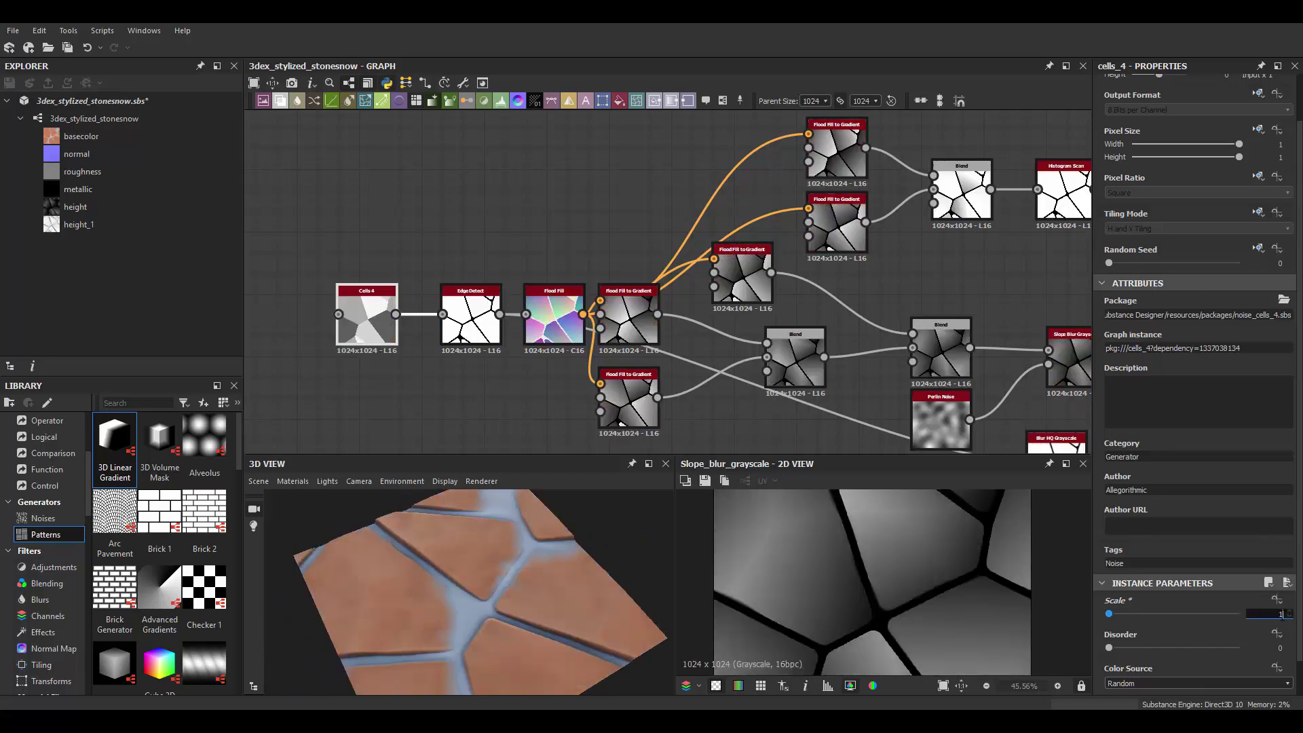
pyautogui.press('Return')
pyautogui.write('3')
pyautogui.press('Return')
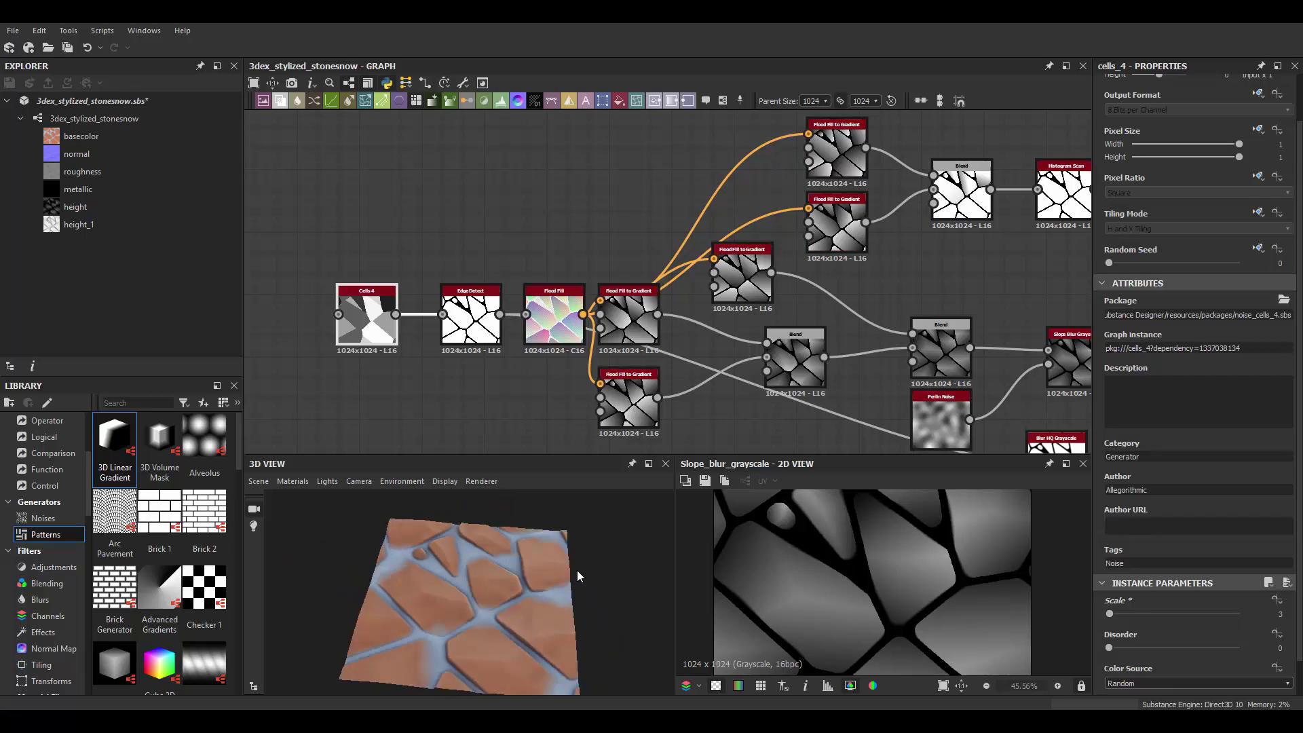
pyautogui.scroll(-3, 996, 563)
pyautogui.scroll(3, 639, 582)
# Preview on a torus, return to the plane, and undo Cells 4 Scale back to 5
pyautogui.click(258, 481)
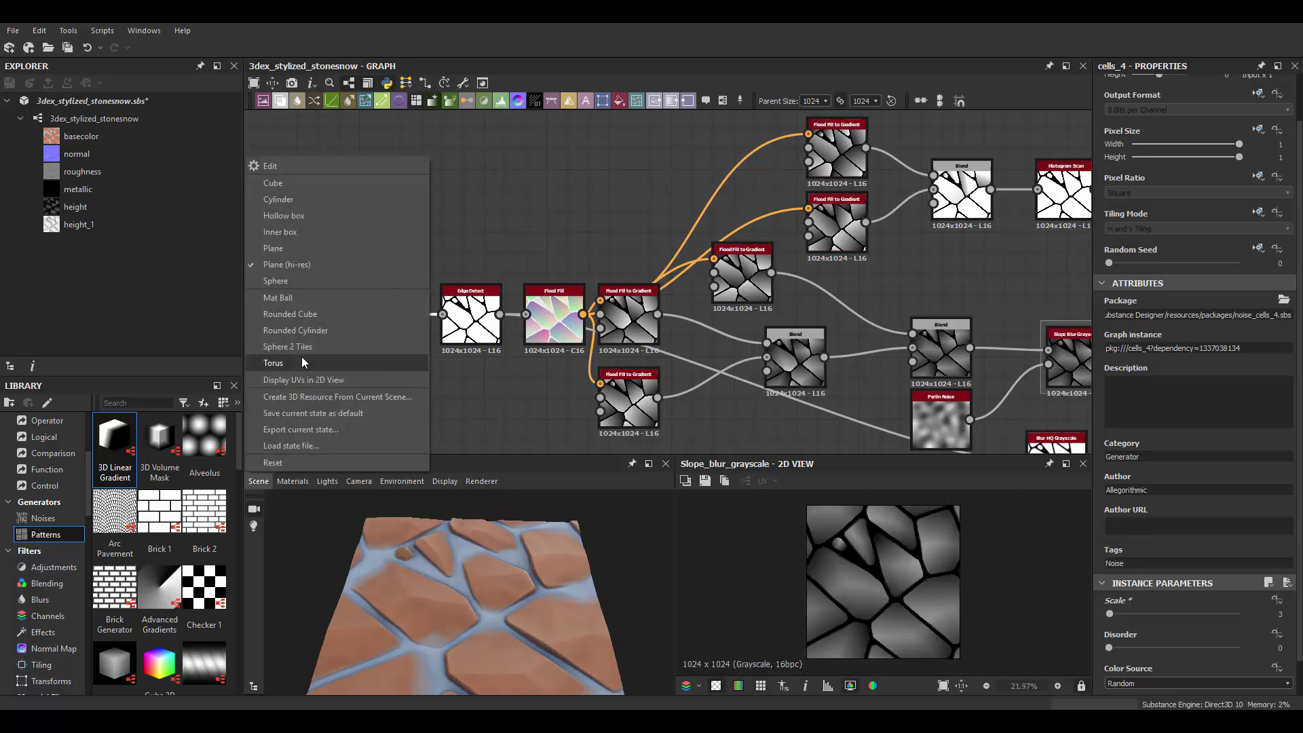
pyautogui.click(301, 362)
pyautogui.click(265, 481)
pyautogui.hotkey('ctrl', 'z')
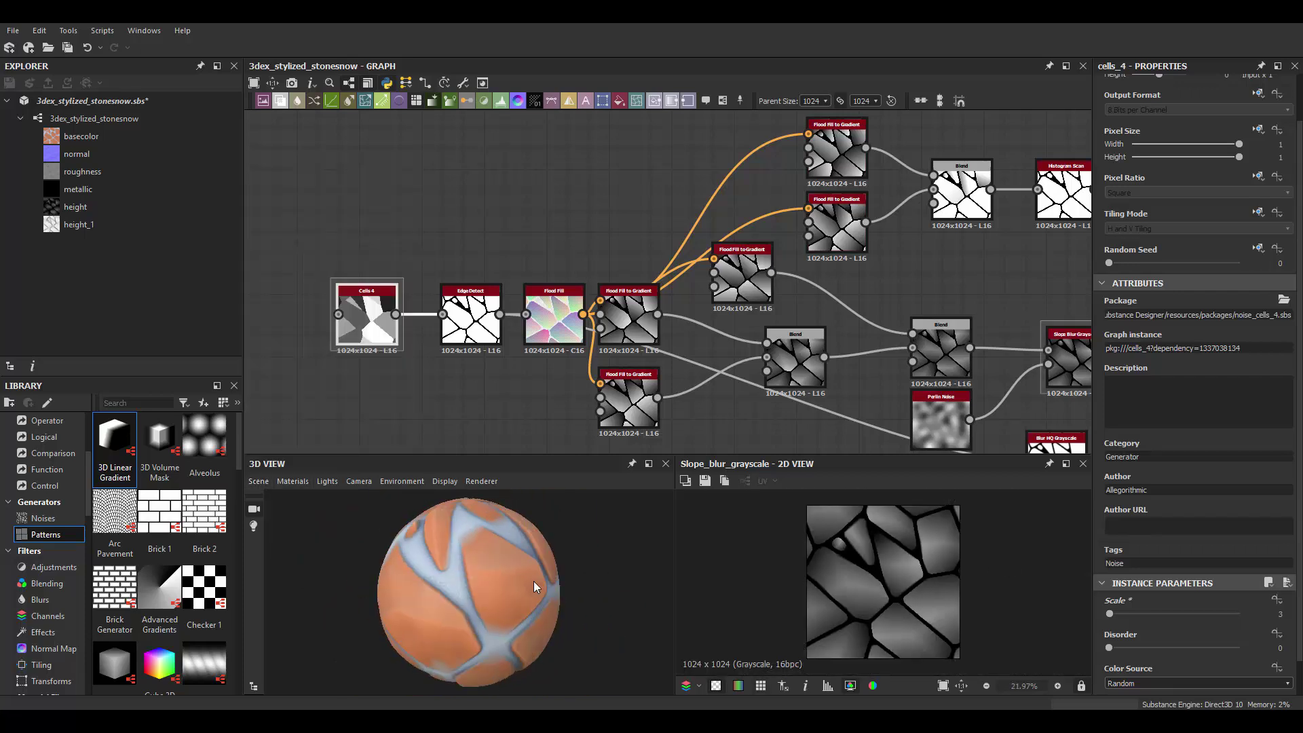
pyautogui.hotkey('ctrl', 'z')
pyautogui.scroll(-3, 526, 580)
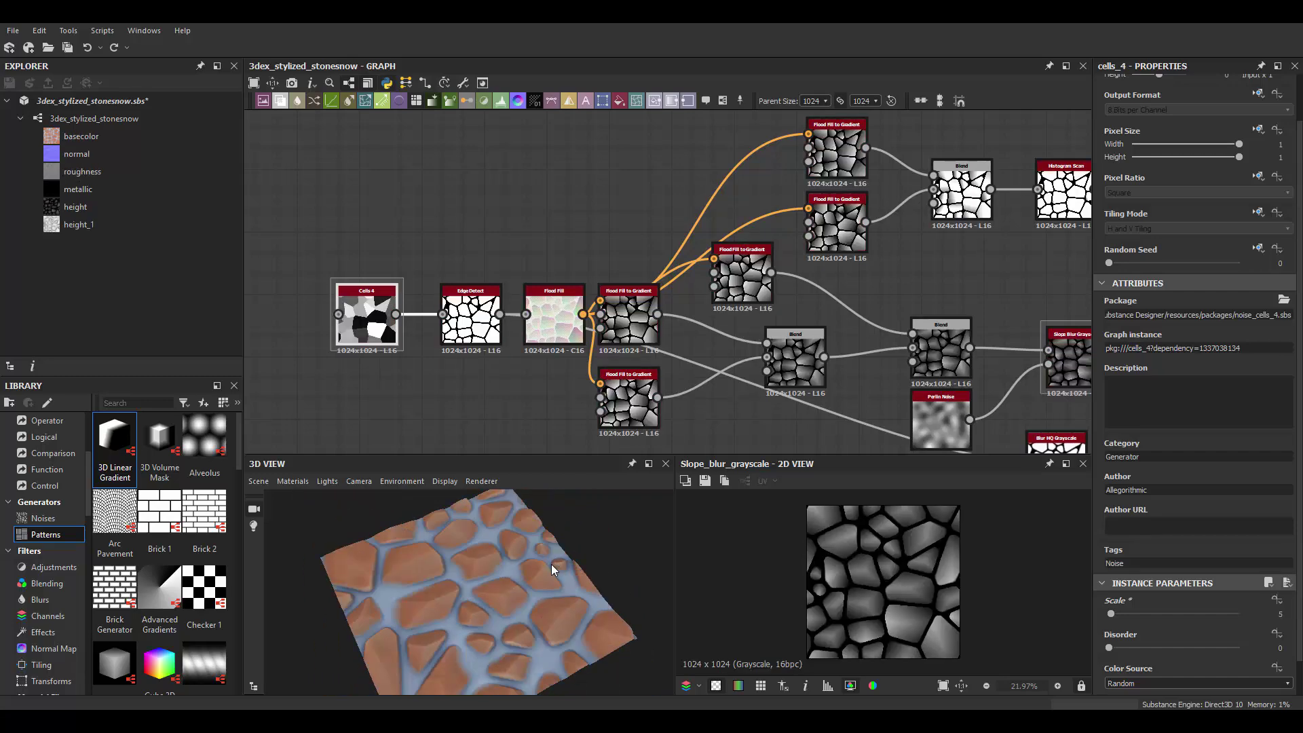
# Test Edge Detect Edge Roundness (undone) and thin the Edge Width between stones
pyautogui.scroll(2, 507, 360)
pyautogui.moveTo(1164, 648); pyautogui.dragTo(1100, 647)
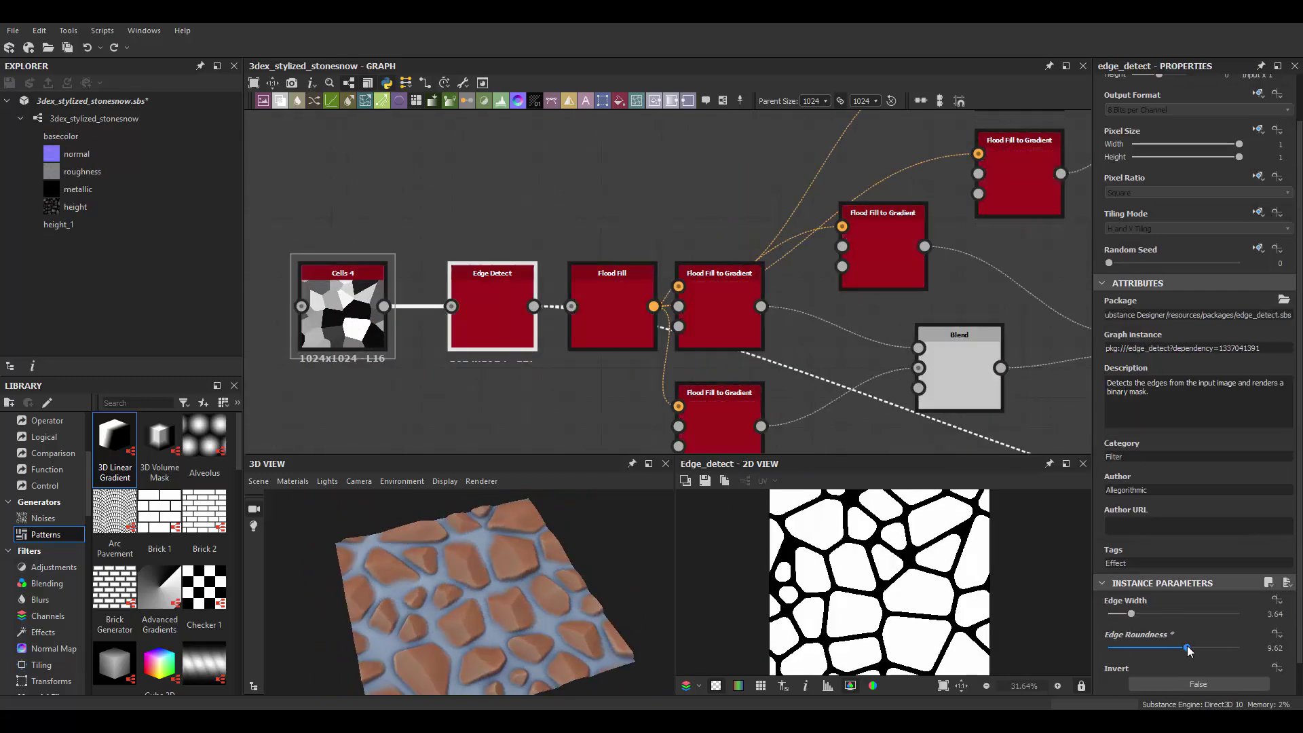
pyautogui.hotkey('ctrl', 'z')
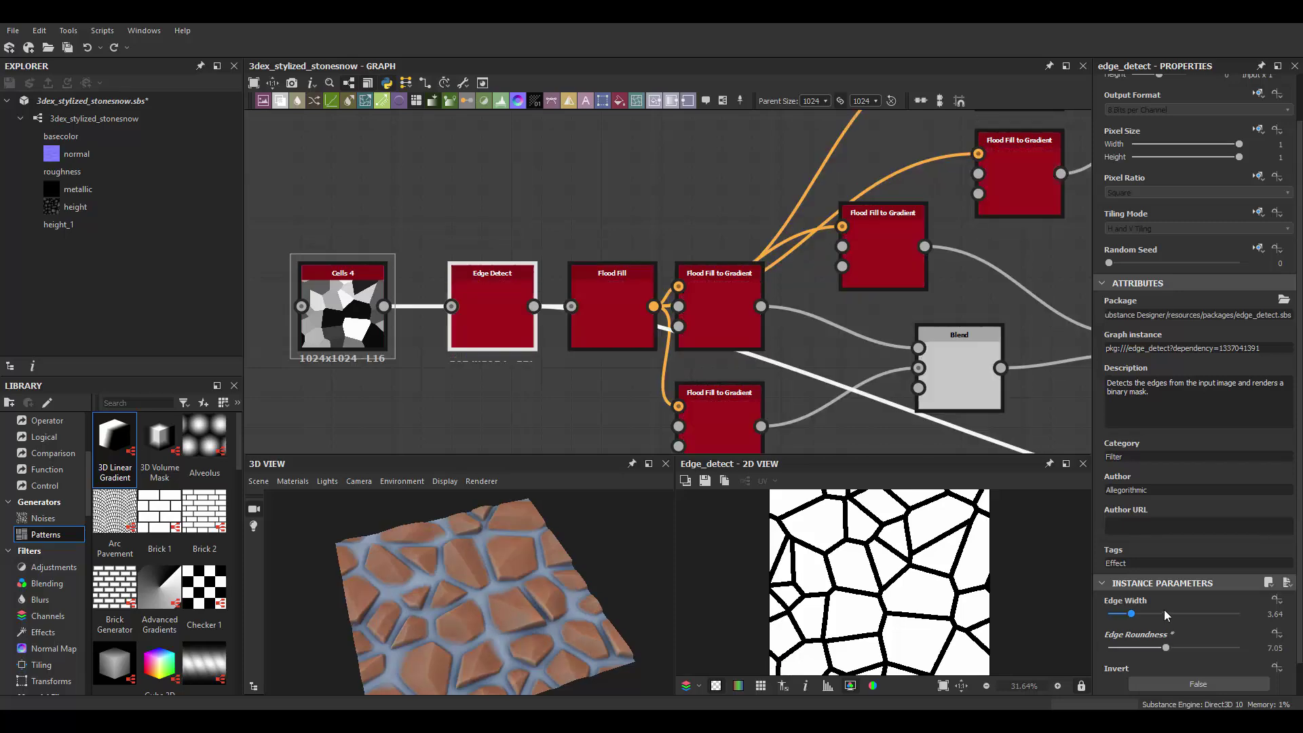
pyautogui.moveTo(1130, 613)
pyautogui.mouseDown()
pyautogui.moveTo(1119, 614)
pyautogui.moveTo(1130, 613)
pyautogui.mouseUp()
# Increase the Flood Fill to Gradient Angle Variation, to around 0.33
pyautogui.scroll(3, 433, 585)
pyautogui.scroll(-2, 433, 585)
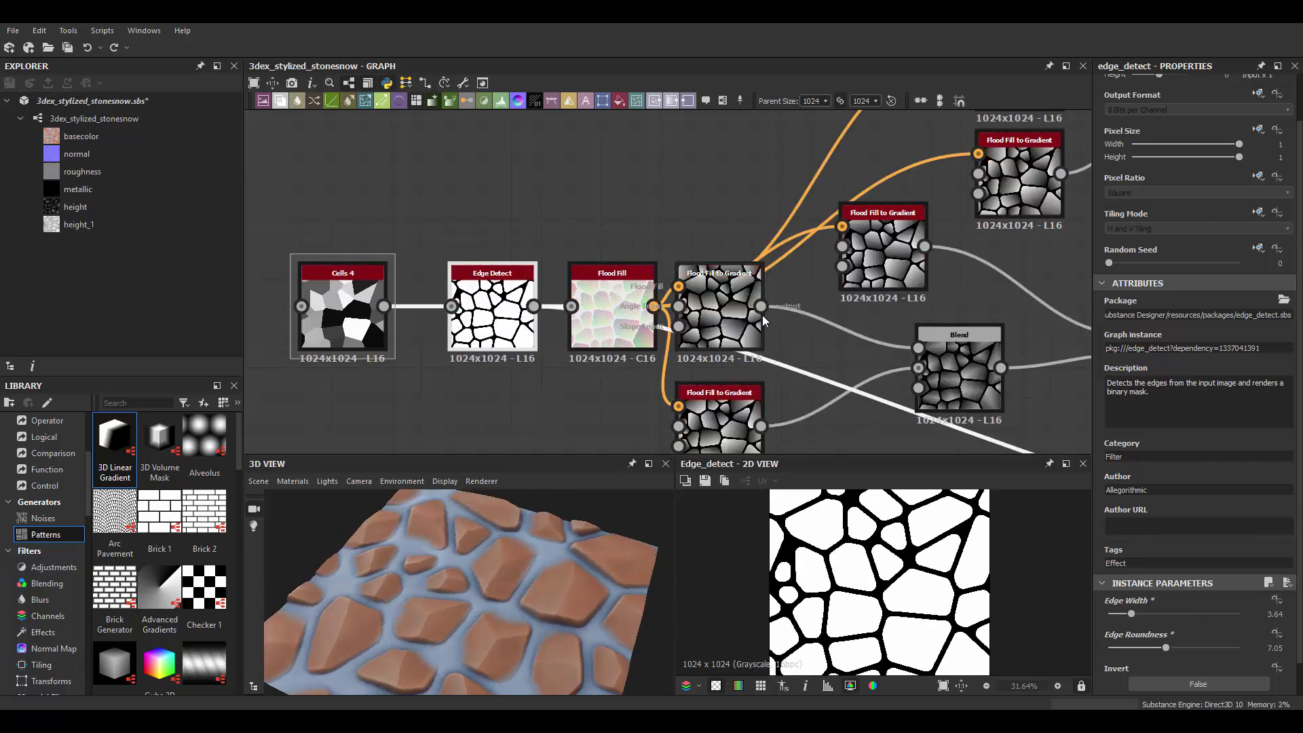
pyautogui.scroll(-3, 559, 349)
pyautogui.moveTo(498, 237); pyautogui.dragTo(676, 377)
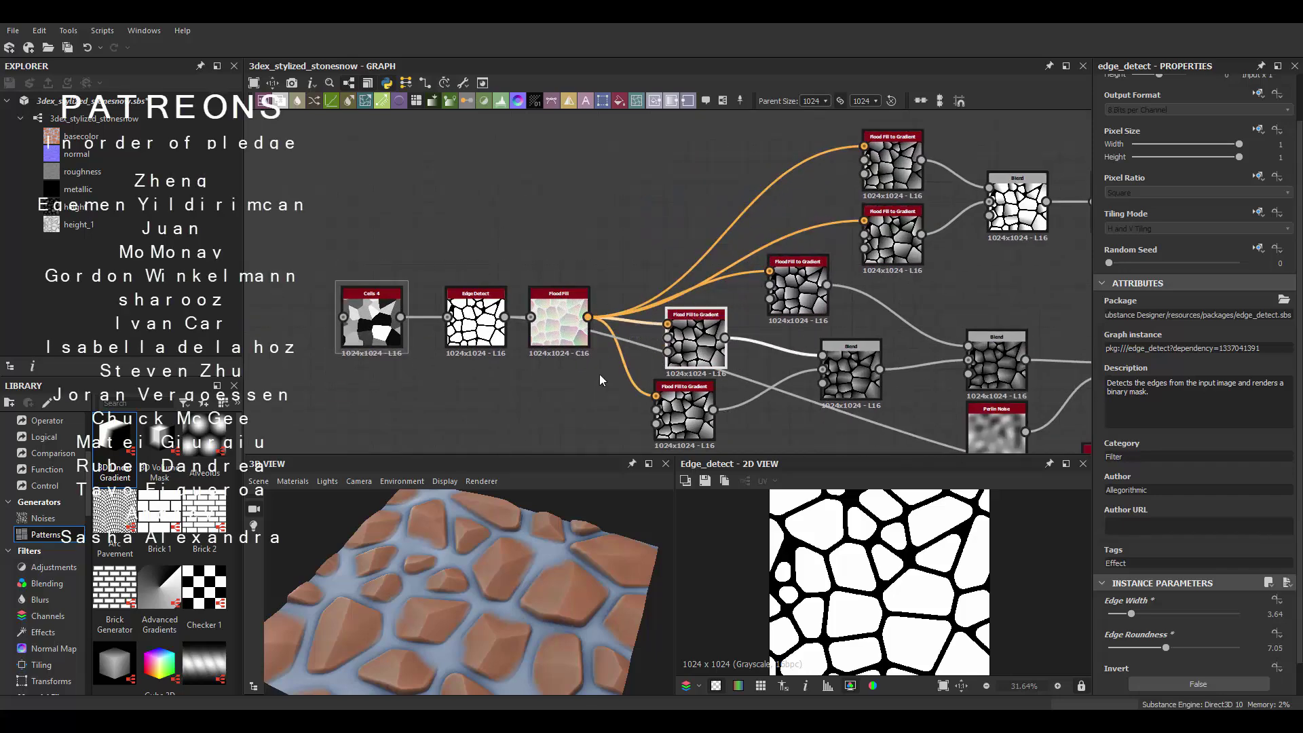
pyautogui.doubleClick(695, 337)
pyautogui.moveTo(1146, 591); pyautogui.dragTo(1206, 591)
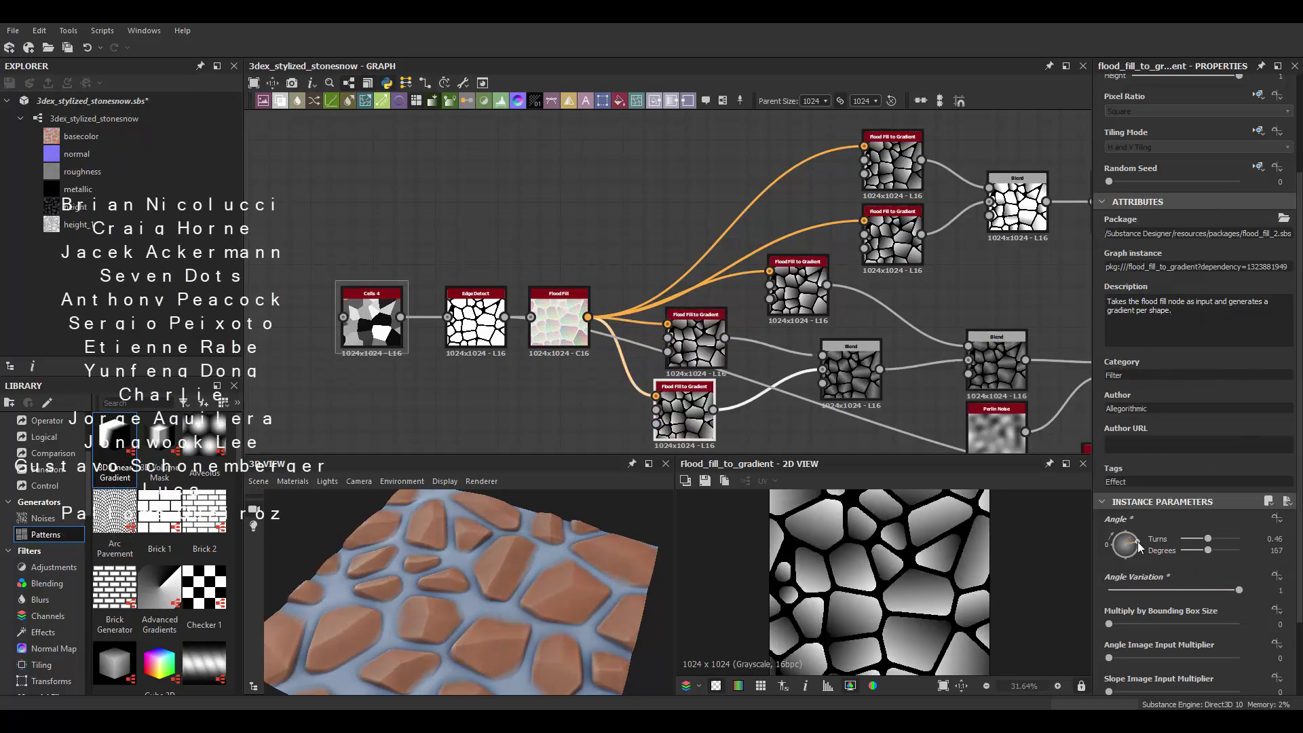
# Orbit the 3D plane preview and pan the graph to inspect the stone slopes
pyautogui.moveTo(485, 611)
pyautogui.mouseDown()
pyautogui.moveTo(495, 567)
pyautogui.moveTo(572, 570)
pyautogui.mouseUp()
pyautogui.moveTo(816, 300); pyautogui.dragTo(624, 319, button='middle')
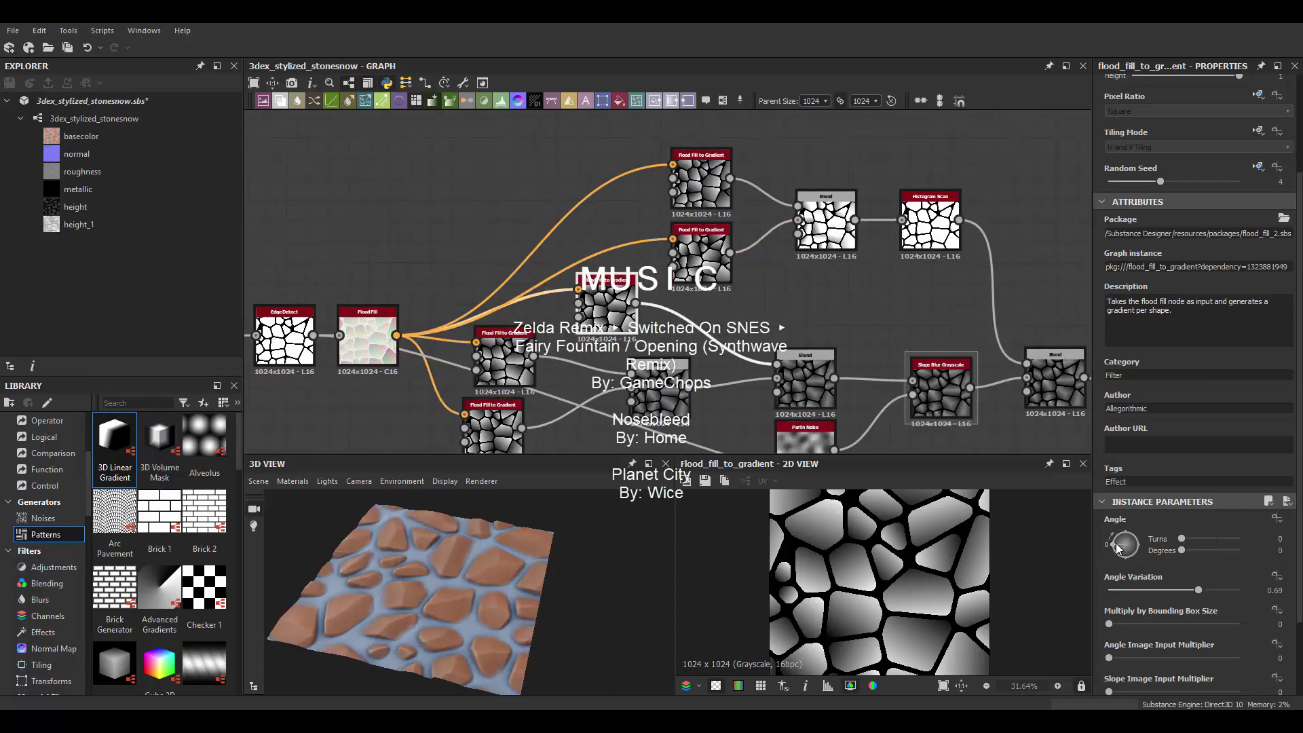
pyautogui.moveTo(693, 179); pyautogui.dragTo(648, 216, button='middle')
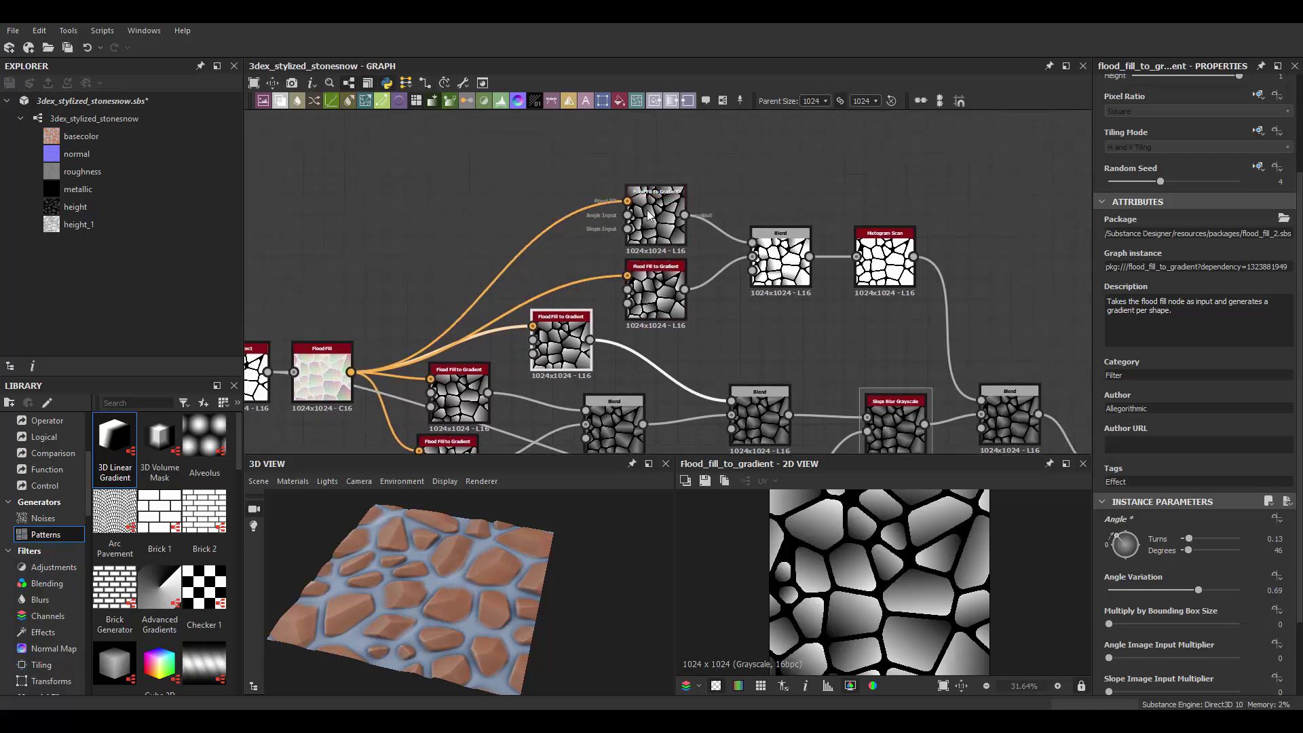
pyautogui.moveTo(477, 547); pyautogui.dragTo(434, 519)
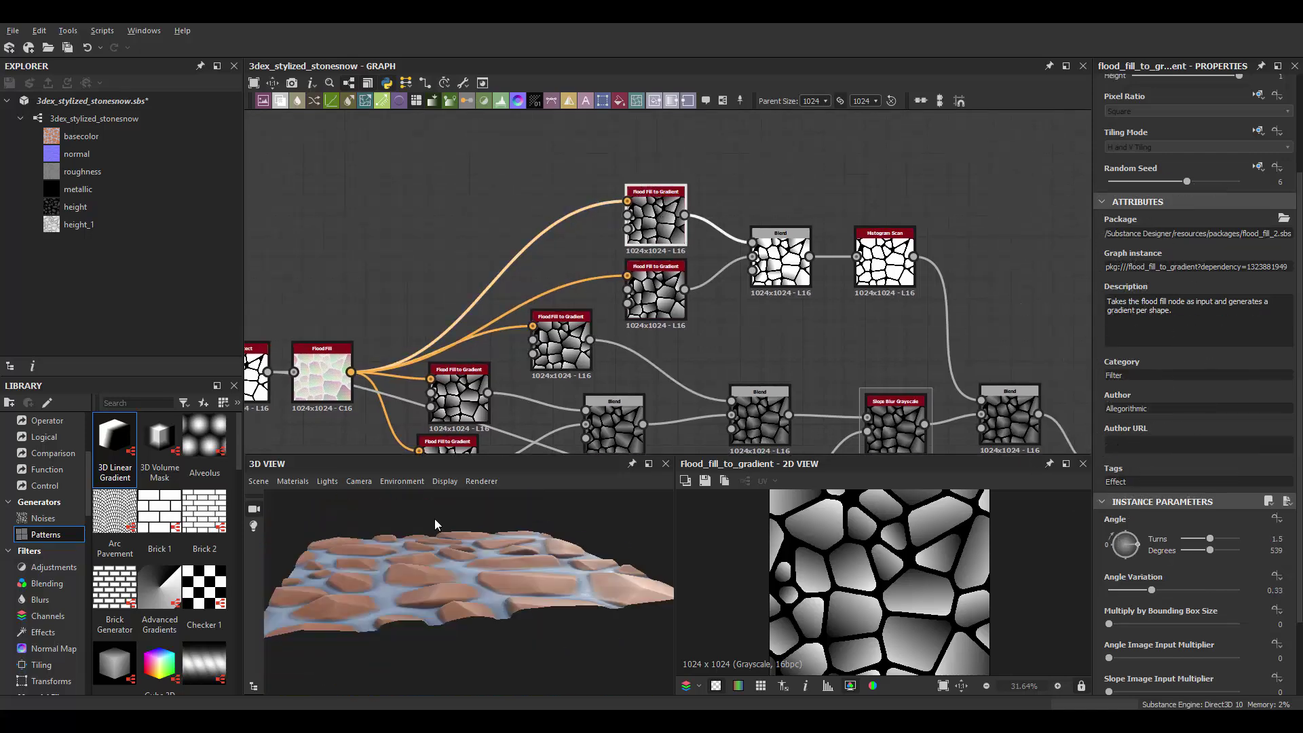
pyautogui.moveTo(487, 551)
pyautogui.mouseDown()
pyautogui.moveTo(511, 554)
pyautogui.moveTo(429, 544)
pyautogui.moveTo(547, 570)
pyautogui.moveTo(502, 580)
pyautogui.mouseUp()
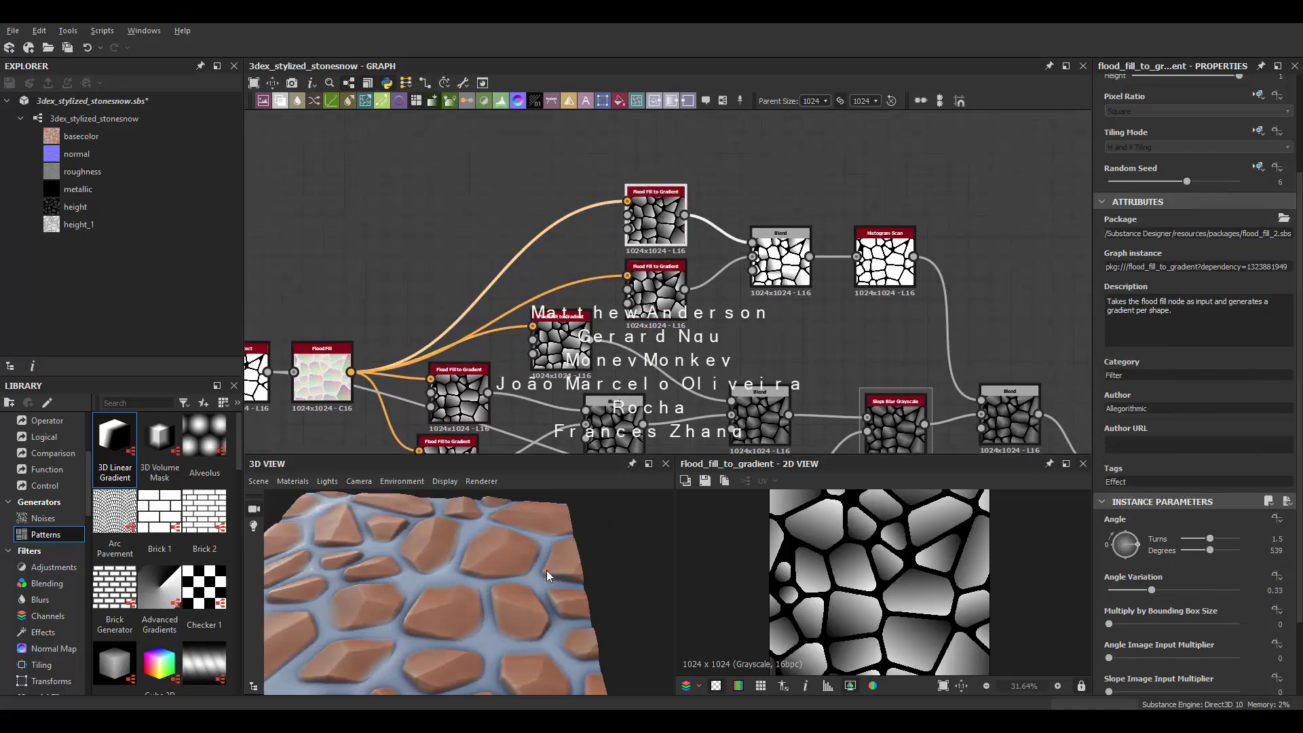
pyautogui.scroll(-4, 853, 315)
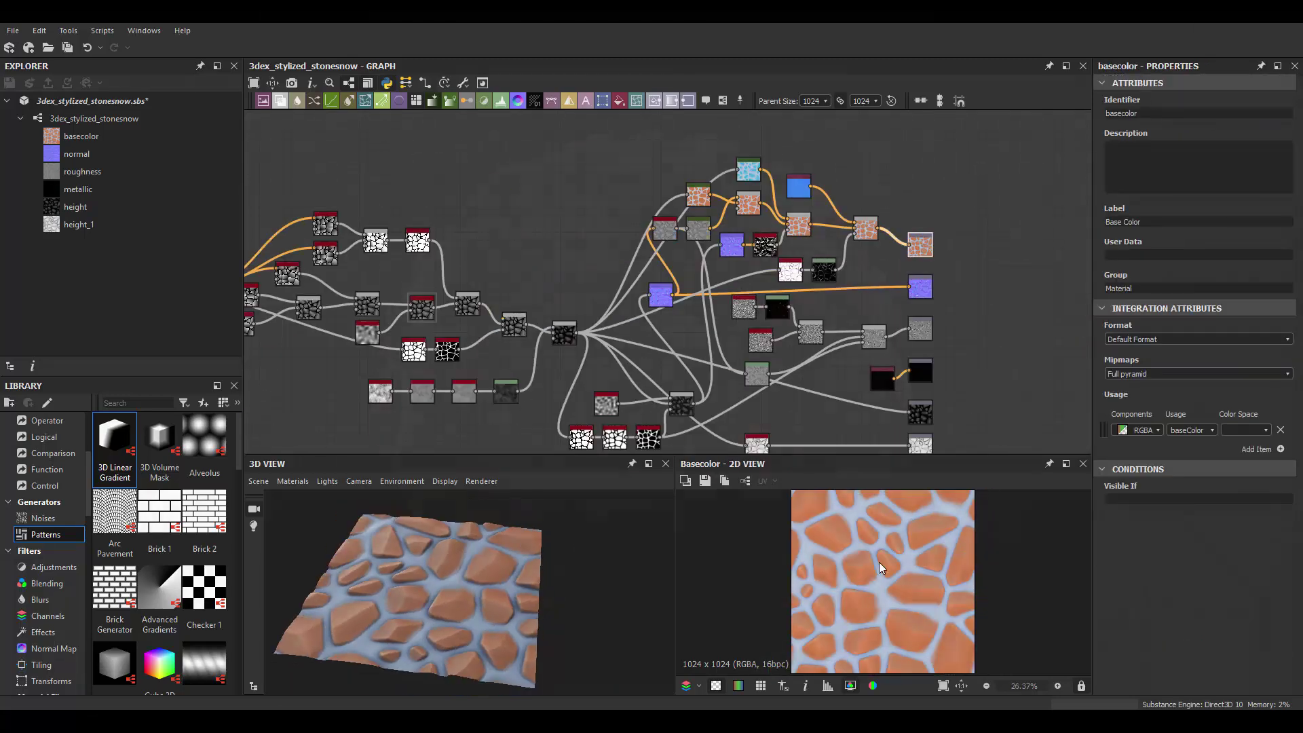